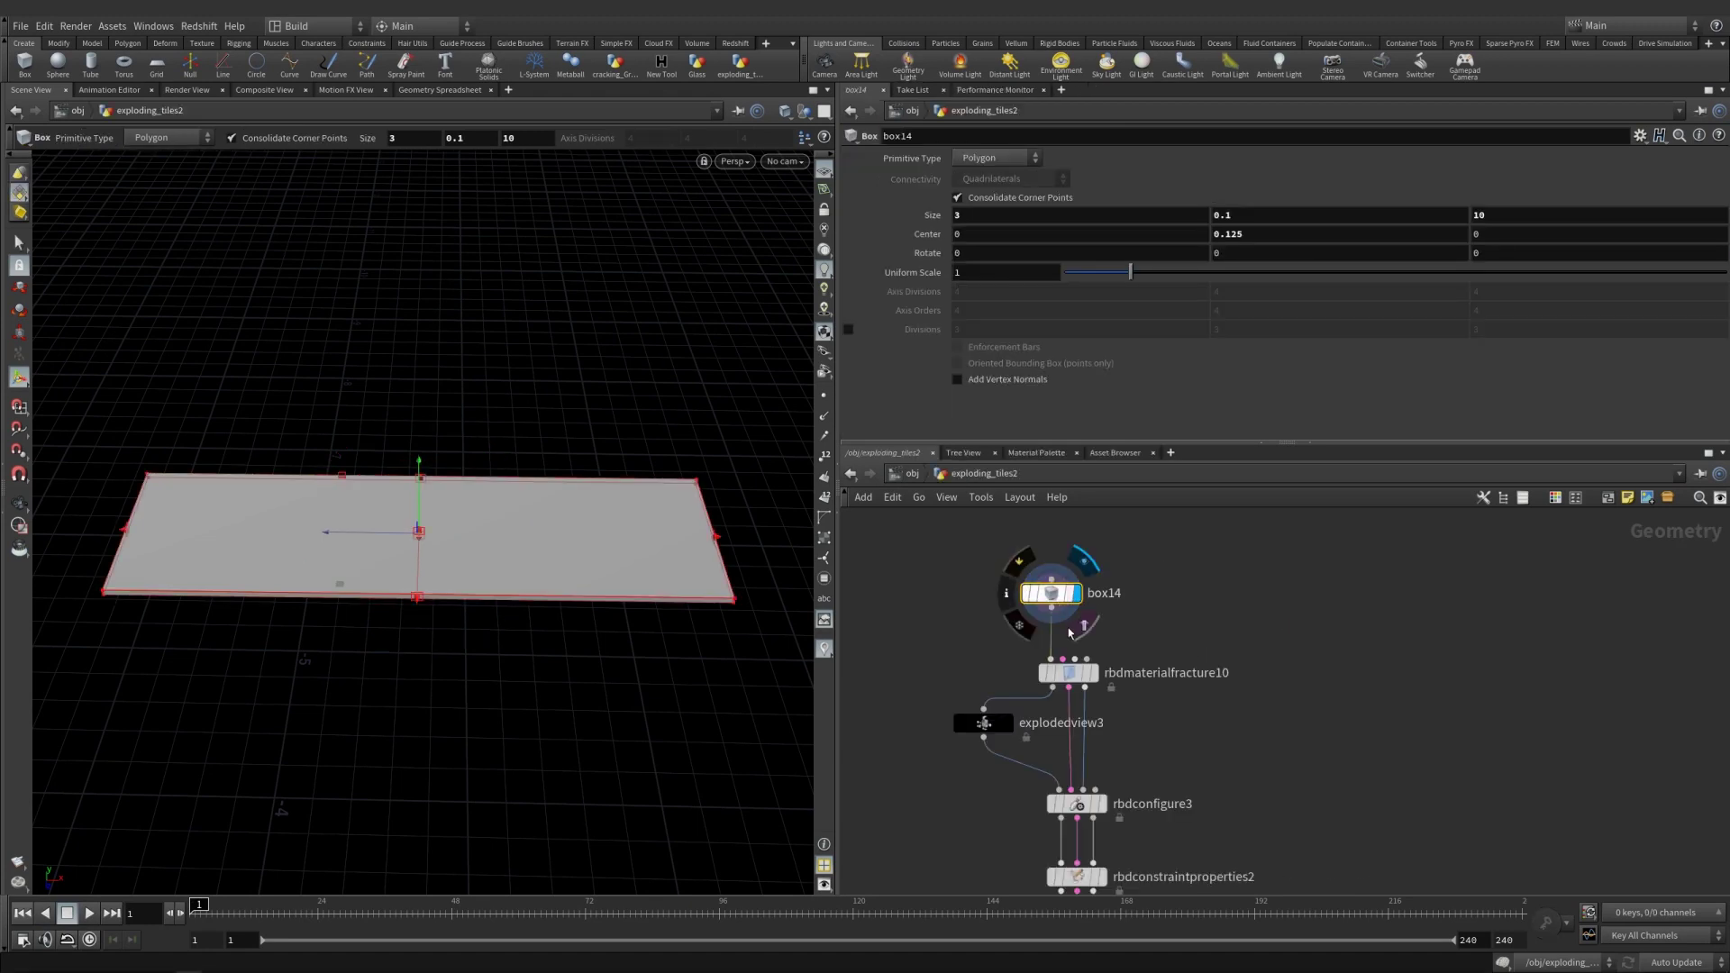
Examine the glass fracture, exploded view and RBD configure nodes by displaying rbdmaterialfracture10, explodedview3 and rbdconfigure3 in turn.
{"action": "left_click", "coordinate": [1071, 676]}
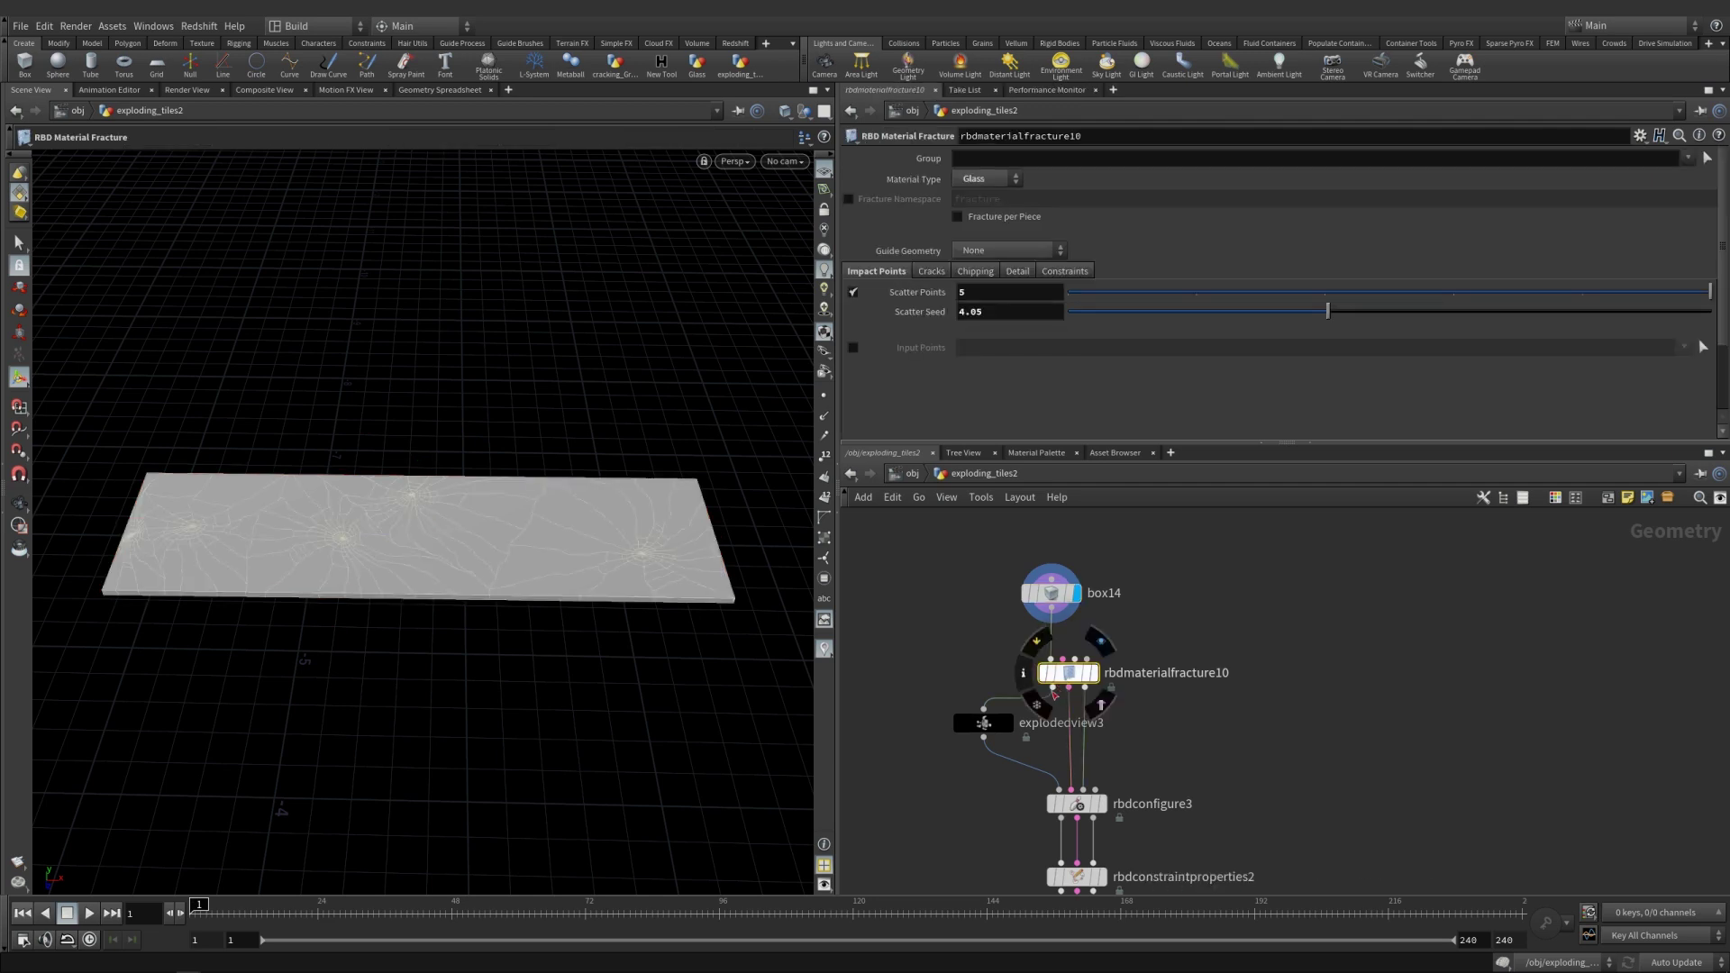
{"action": "left_click", "coordinate": [995, 734]}
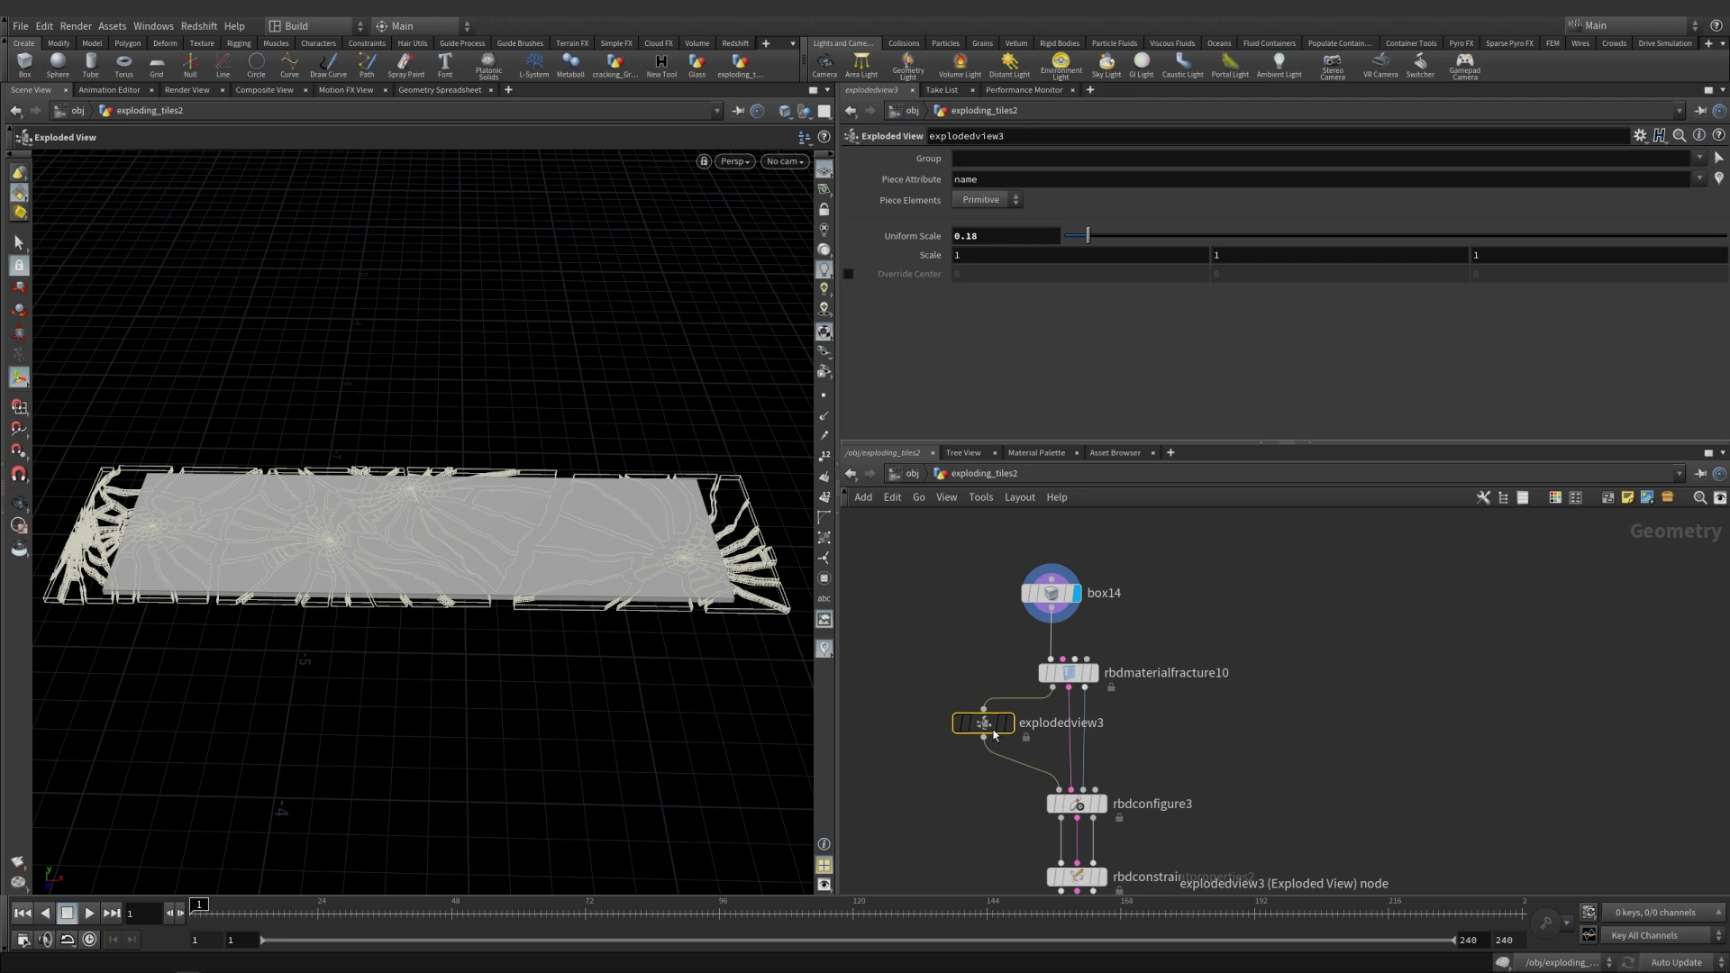
{"action": "left_click", "coordinate": [1010, 728]}
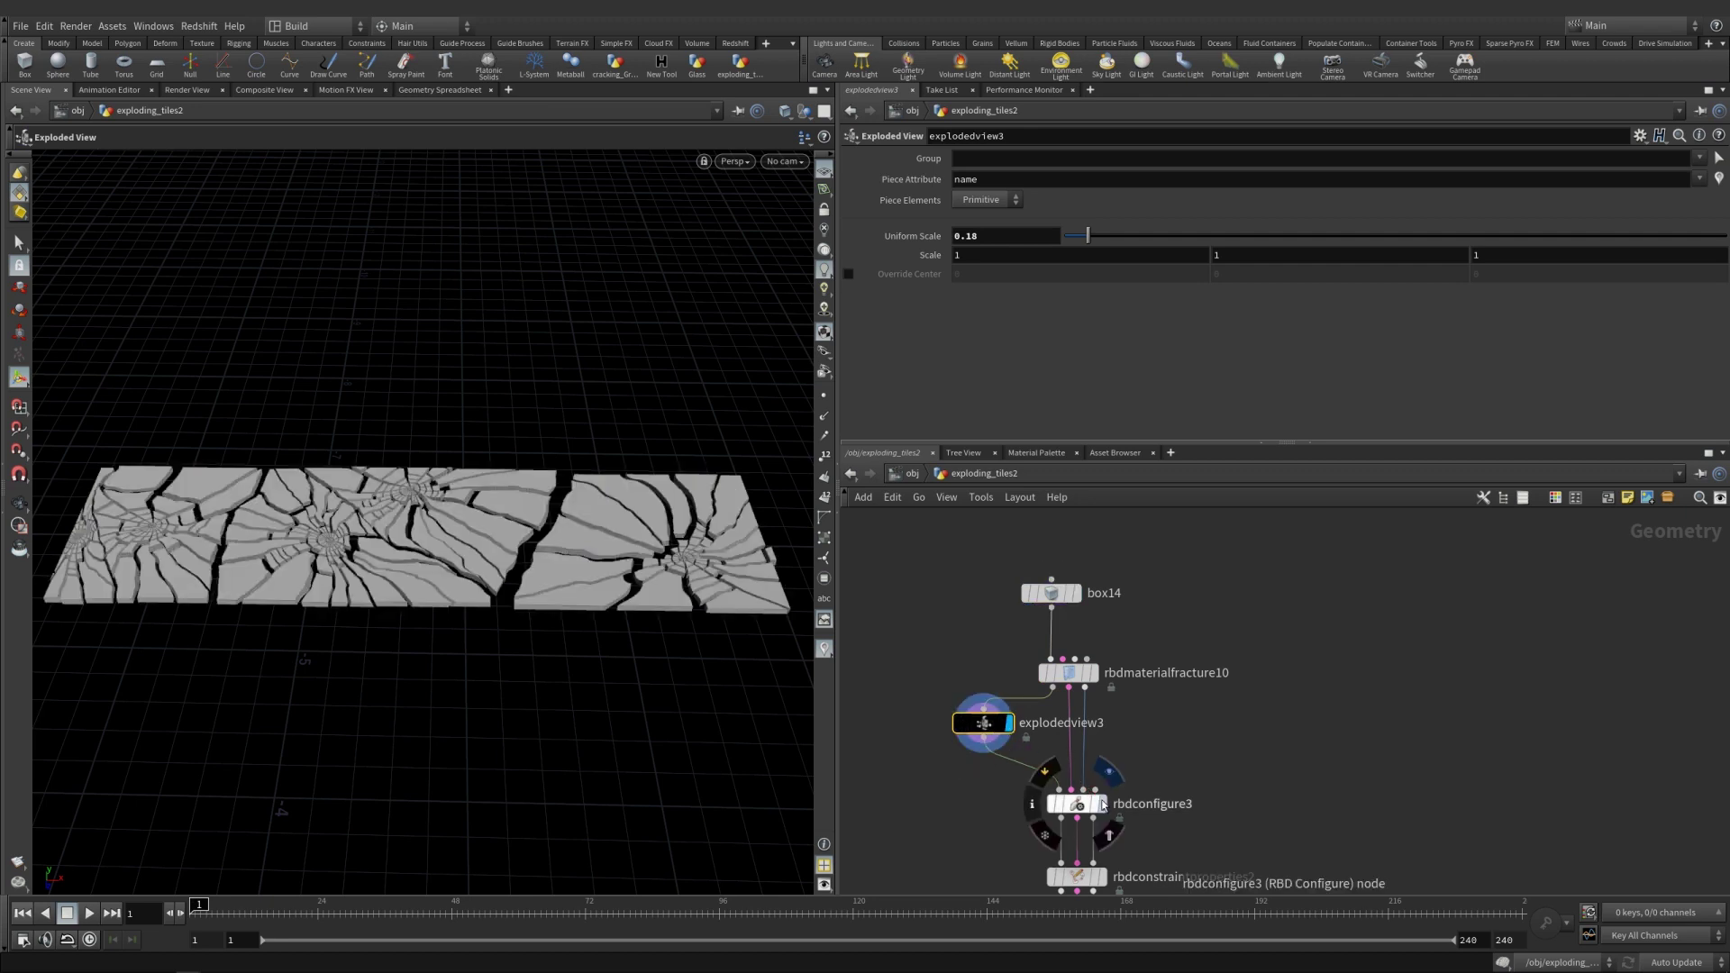
{"action": "left_click", "coordinate": [1103, 803]}
{"action": "left_click", "coordinate": [1103, 803]}
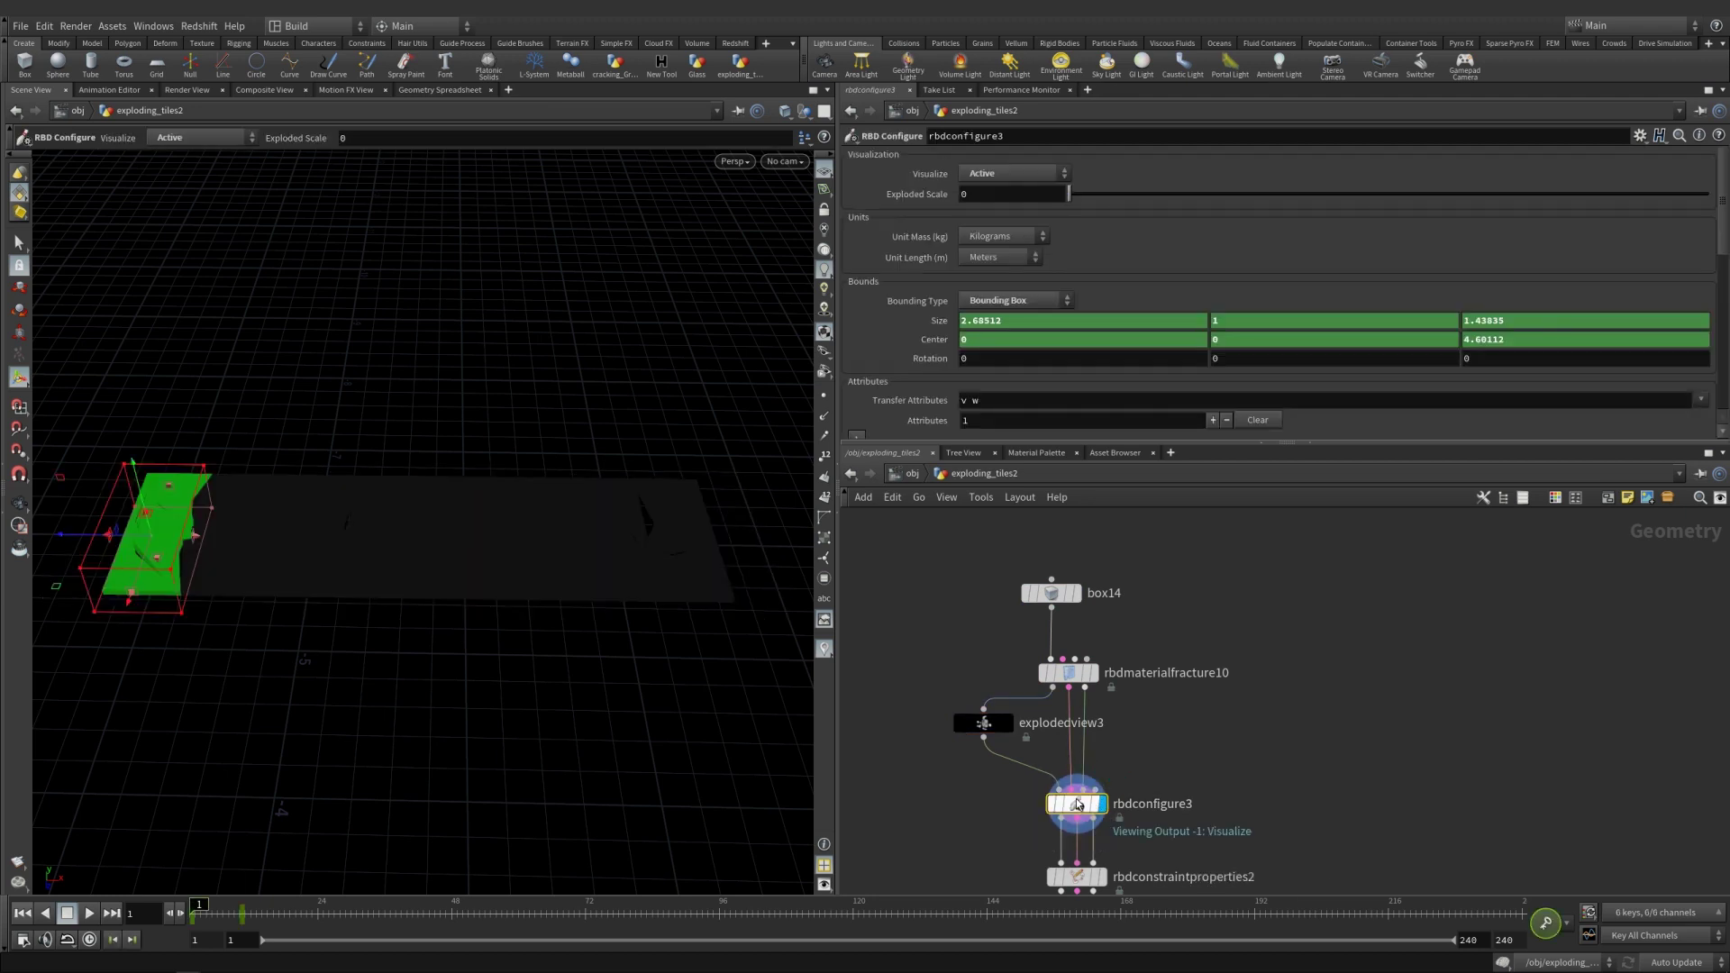
{"action": "mouse_move", "coordinate": [199, 904]}
{"action": "left_mouse_down"}
{"action": "mouse_move", "coordinate": [234, 904]}
{"action": "mouse_move", "coordinate": [199, 908]}
{"action": "left_mouse_up"}
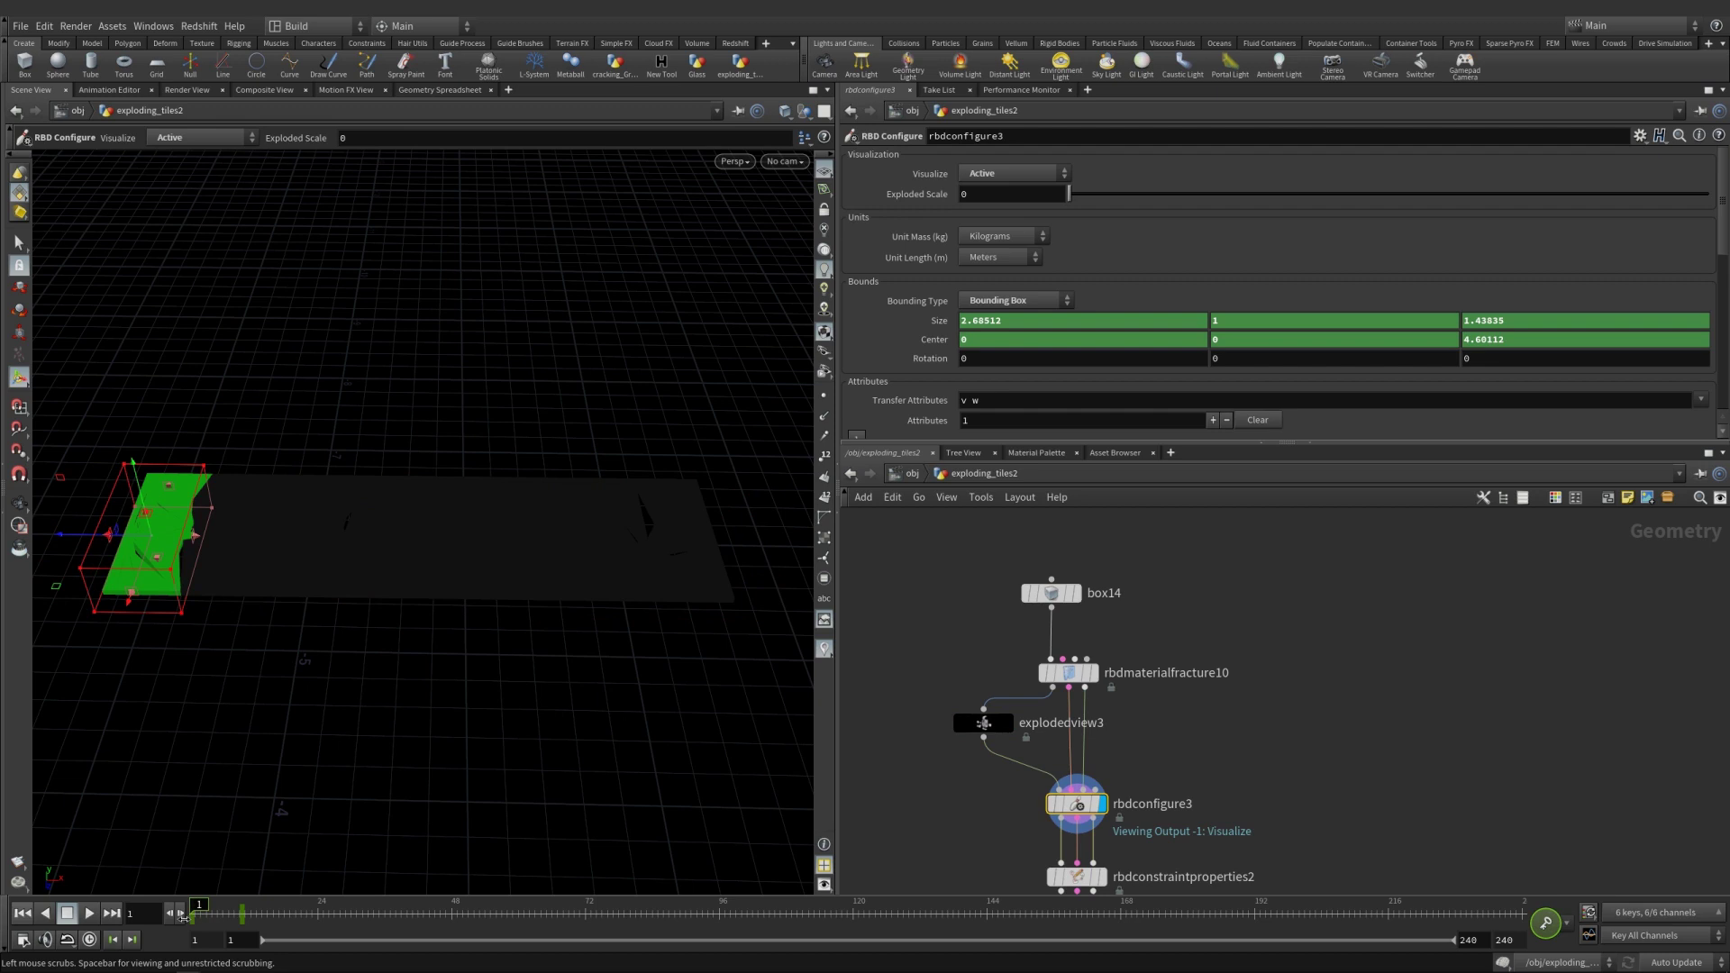
Examine the settings and displayed output of rbdconstraintproperties2, pointvelocity2 and rbdbulletsolver9.
{"action": "middle_click_drag", "start_coordinate": [1310, 806], "coordinate": [1306, 664]}
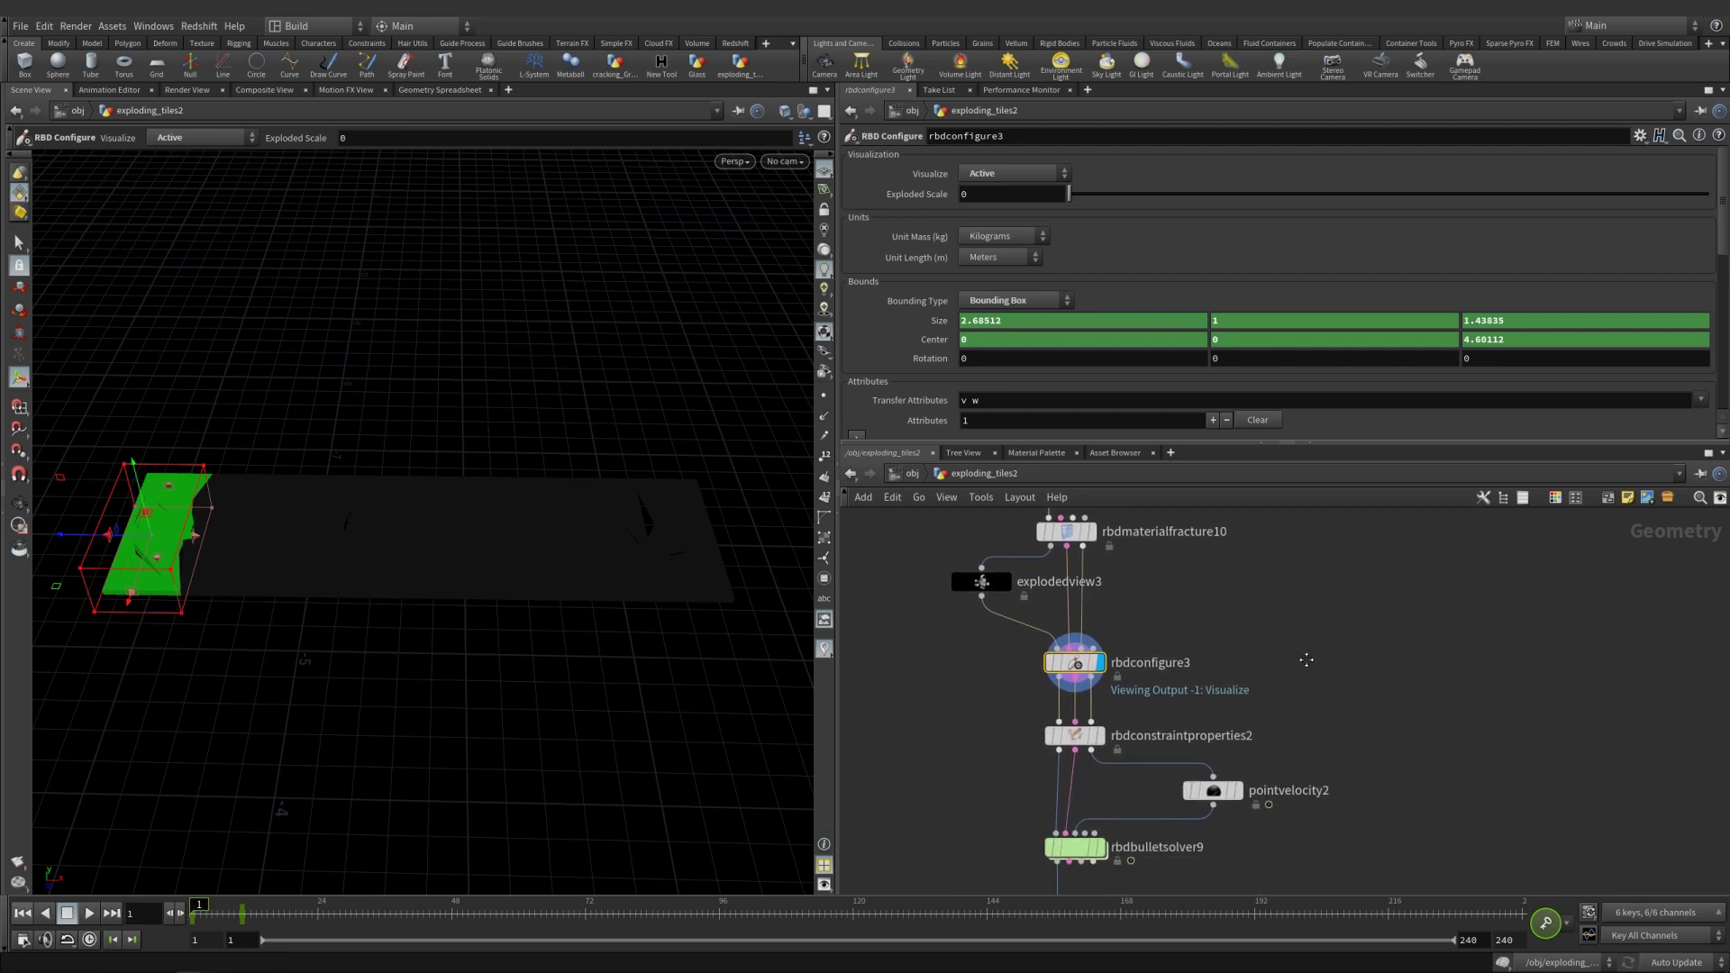
{"action": "left_click", "coordinate": [1101, 738]}
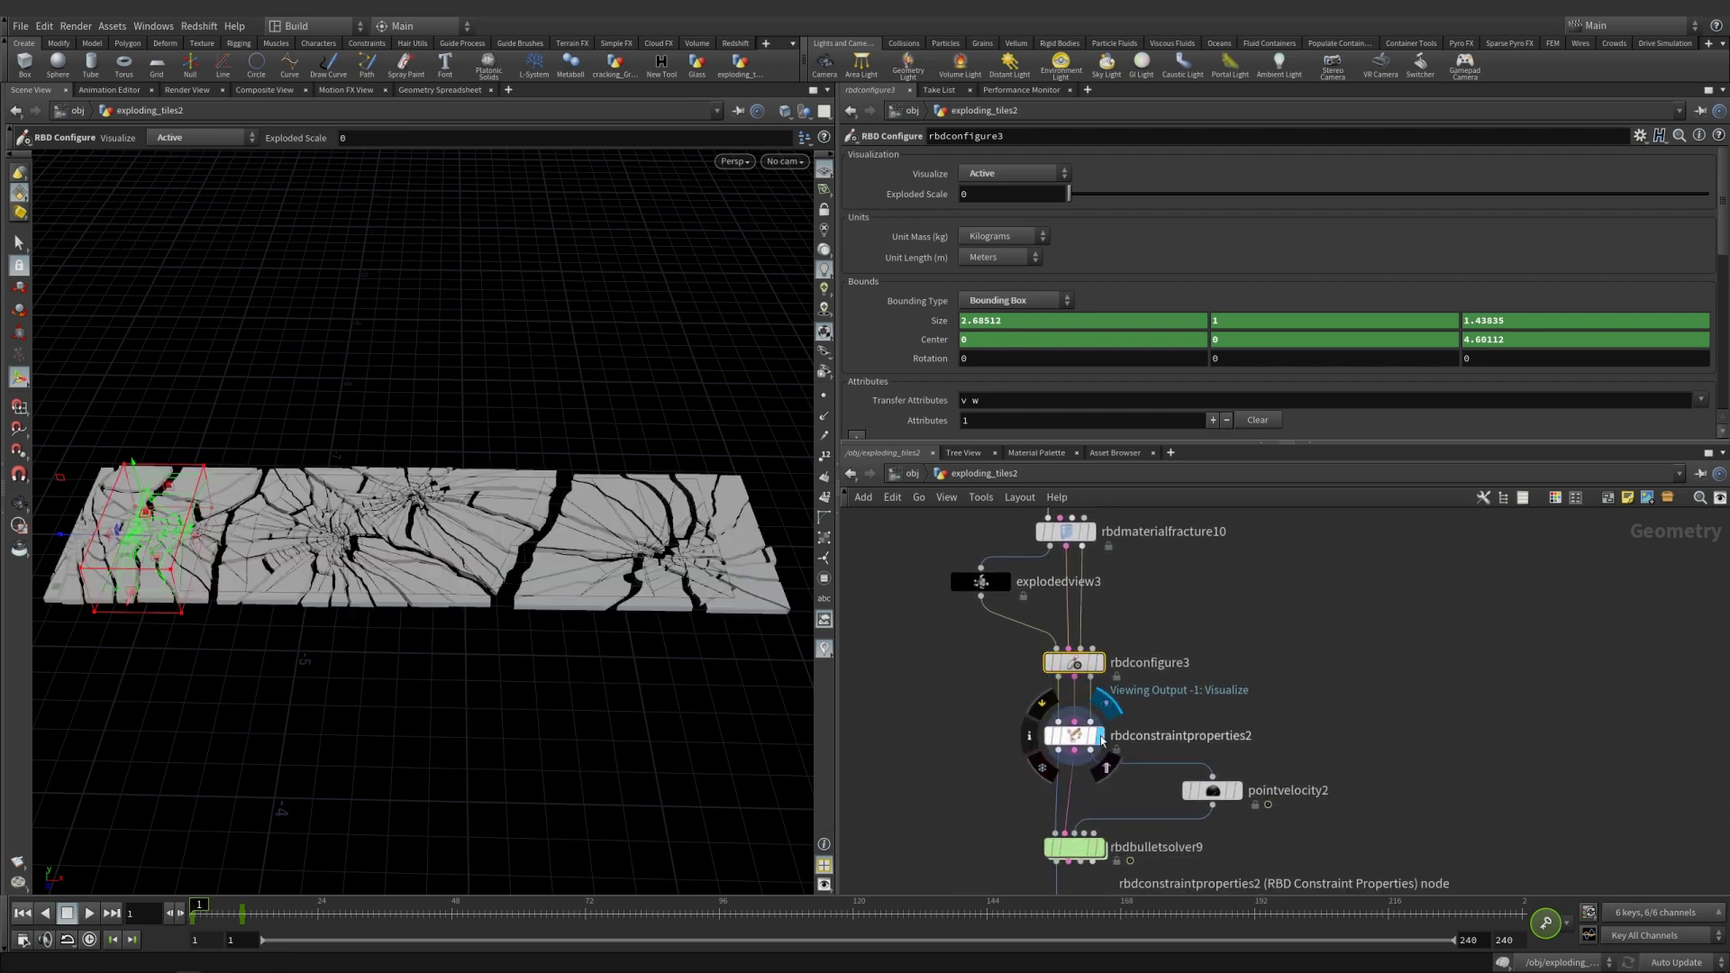
{"action": "left_click", "coordinate": [1084, 740]}
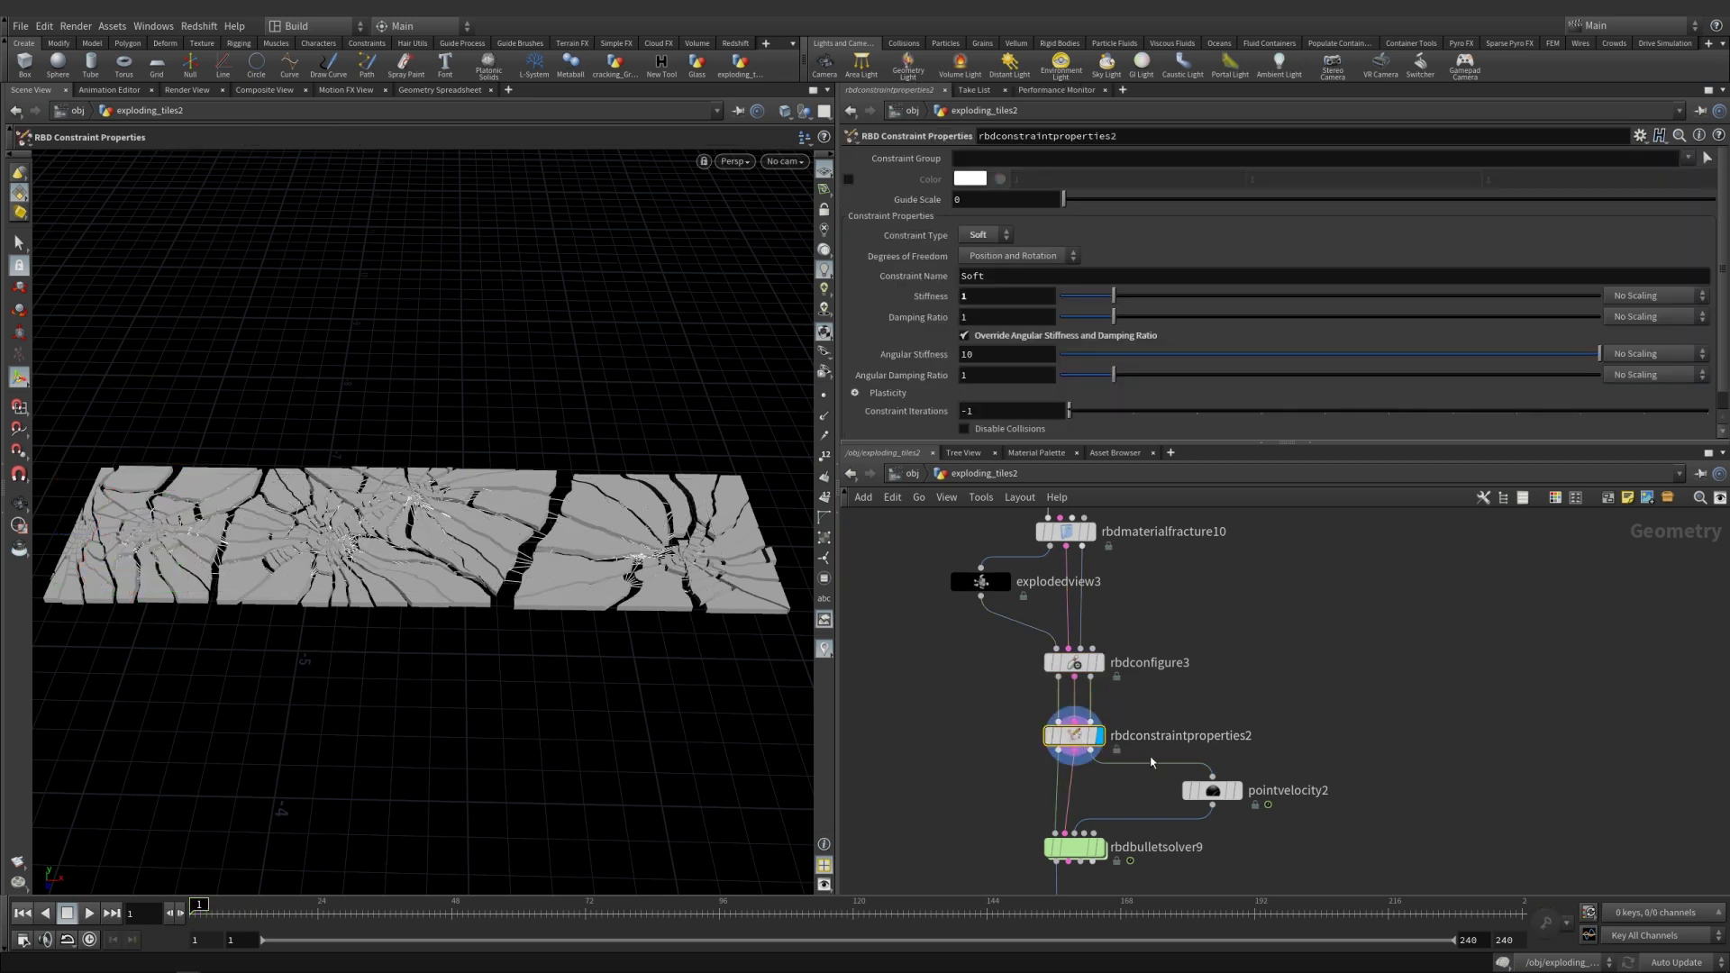
{"action": "left_click", "coordinate": [1213, 793]}
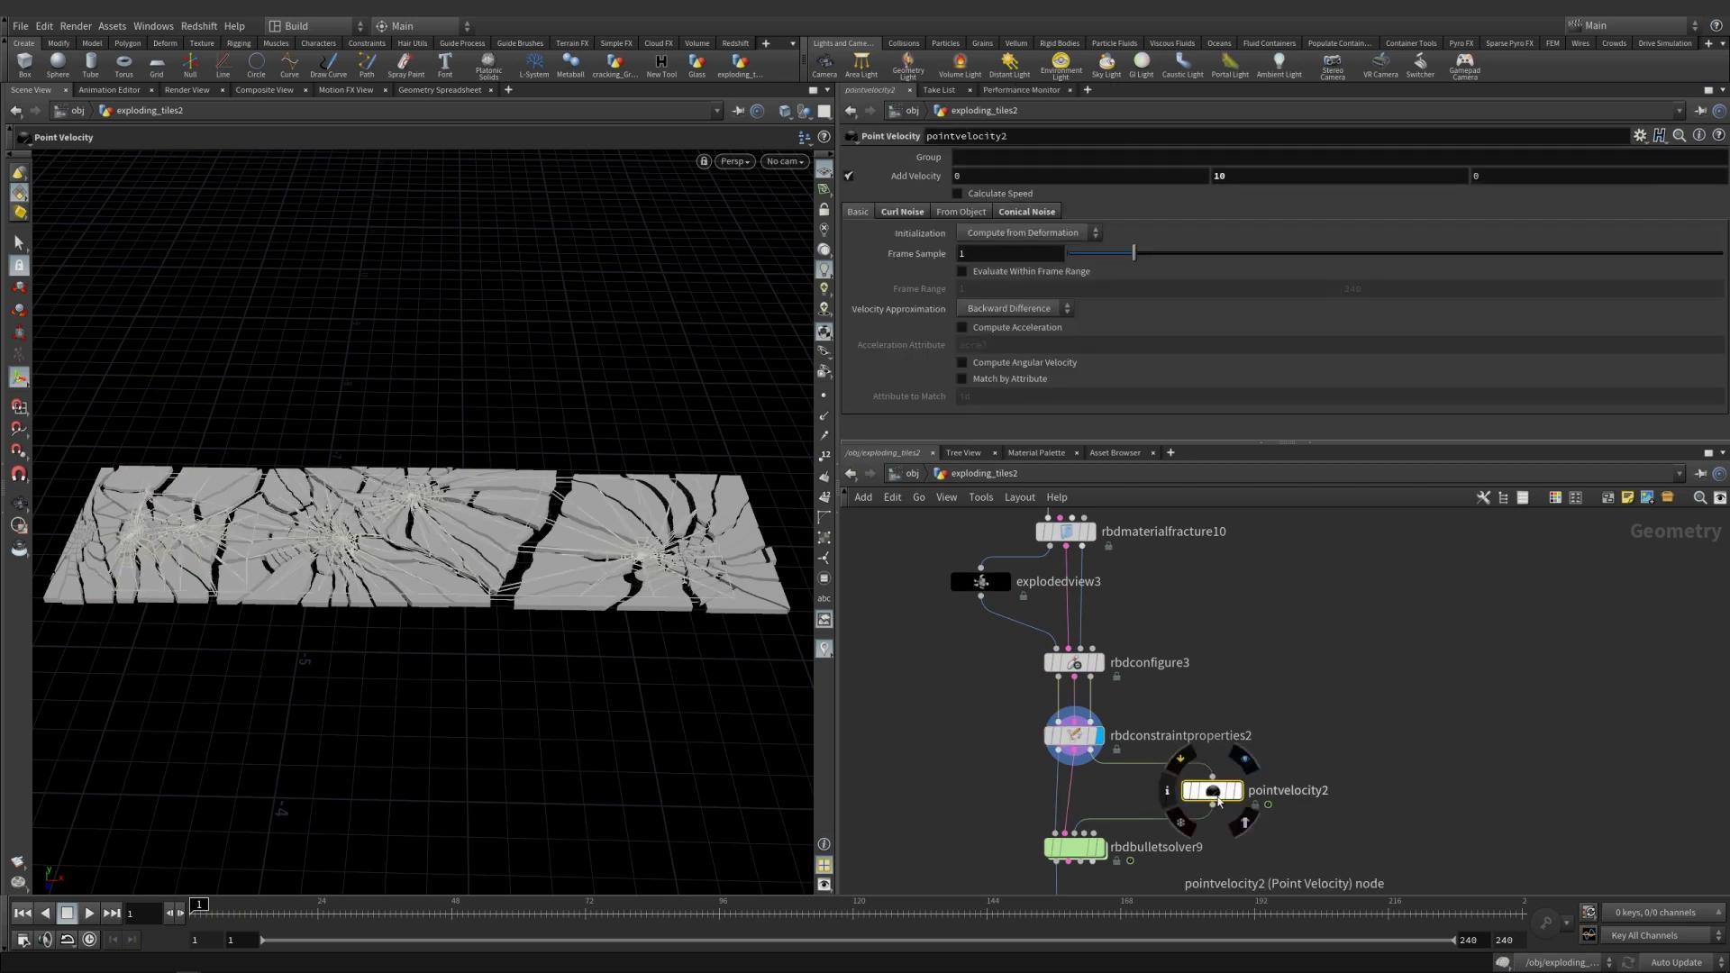
{"action": "left_click", "coordinate": [1243, 760]}
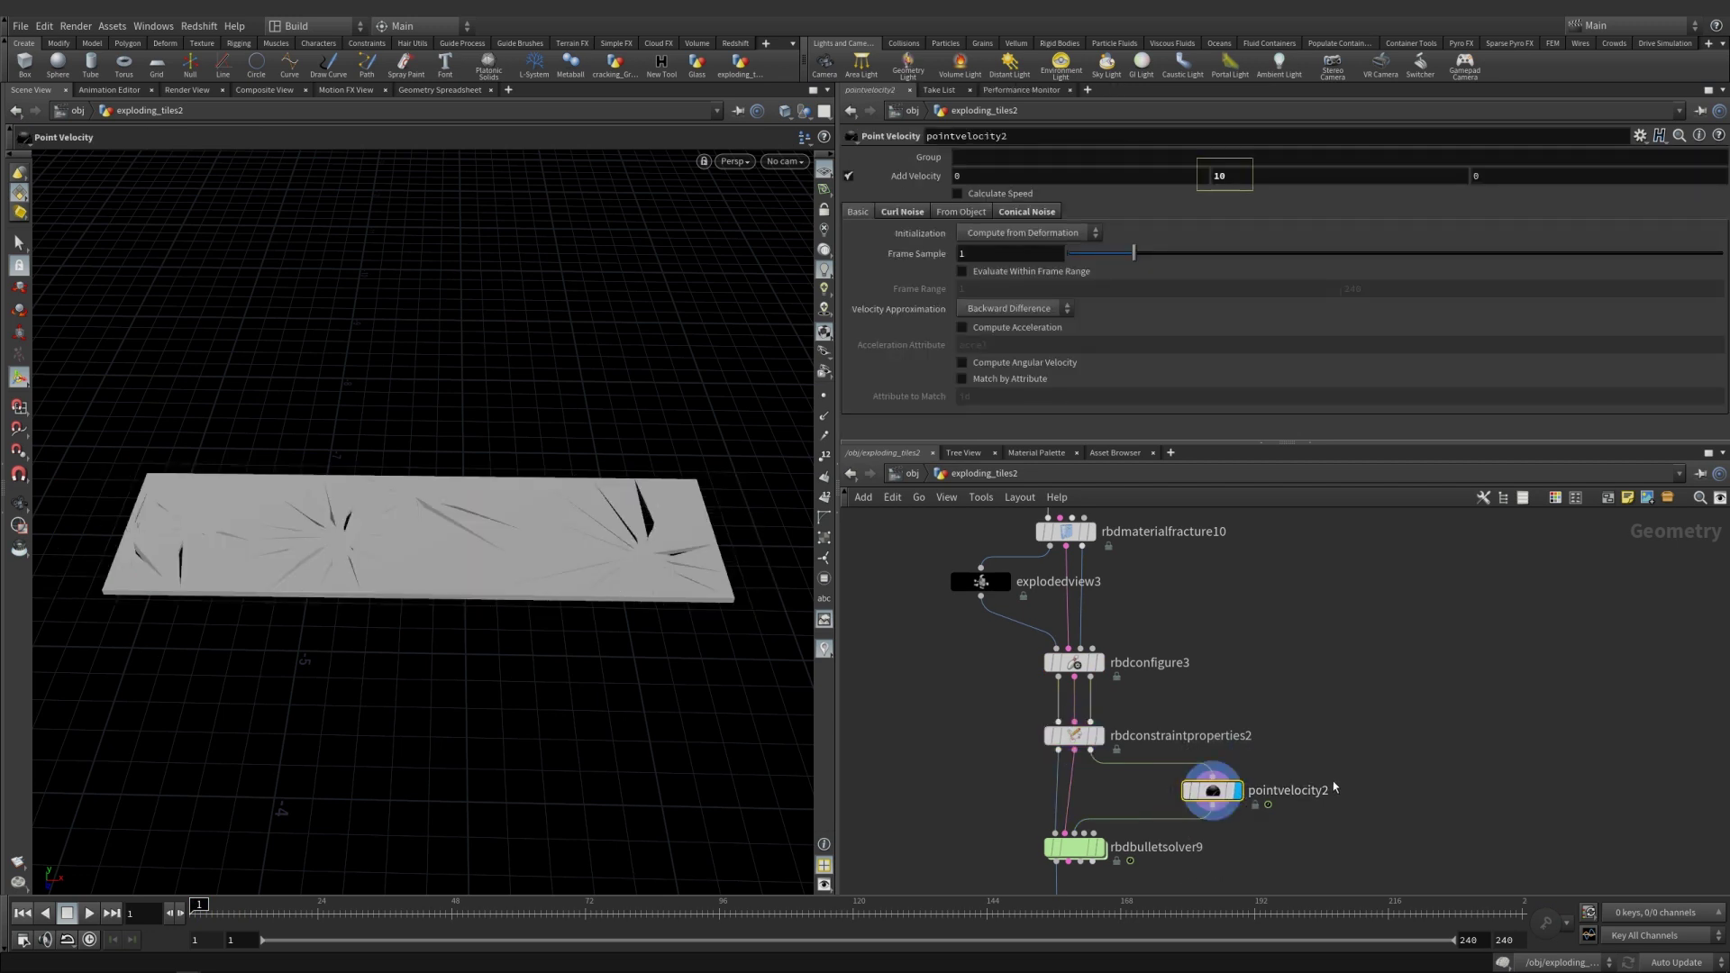
{"action": "scroll", "coordinate": [1377, 826], "scroll_direction": "down", "scroll_amount": 3}
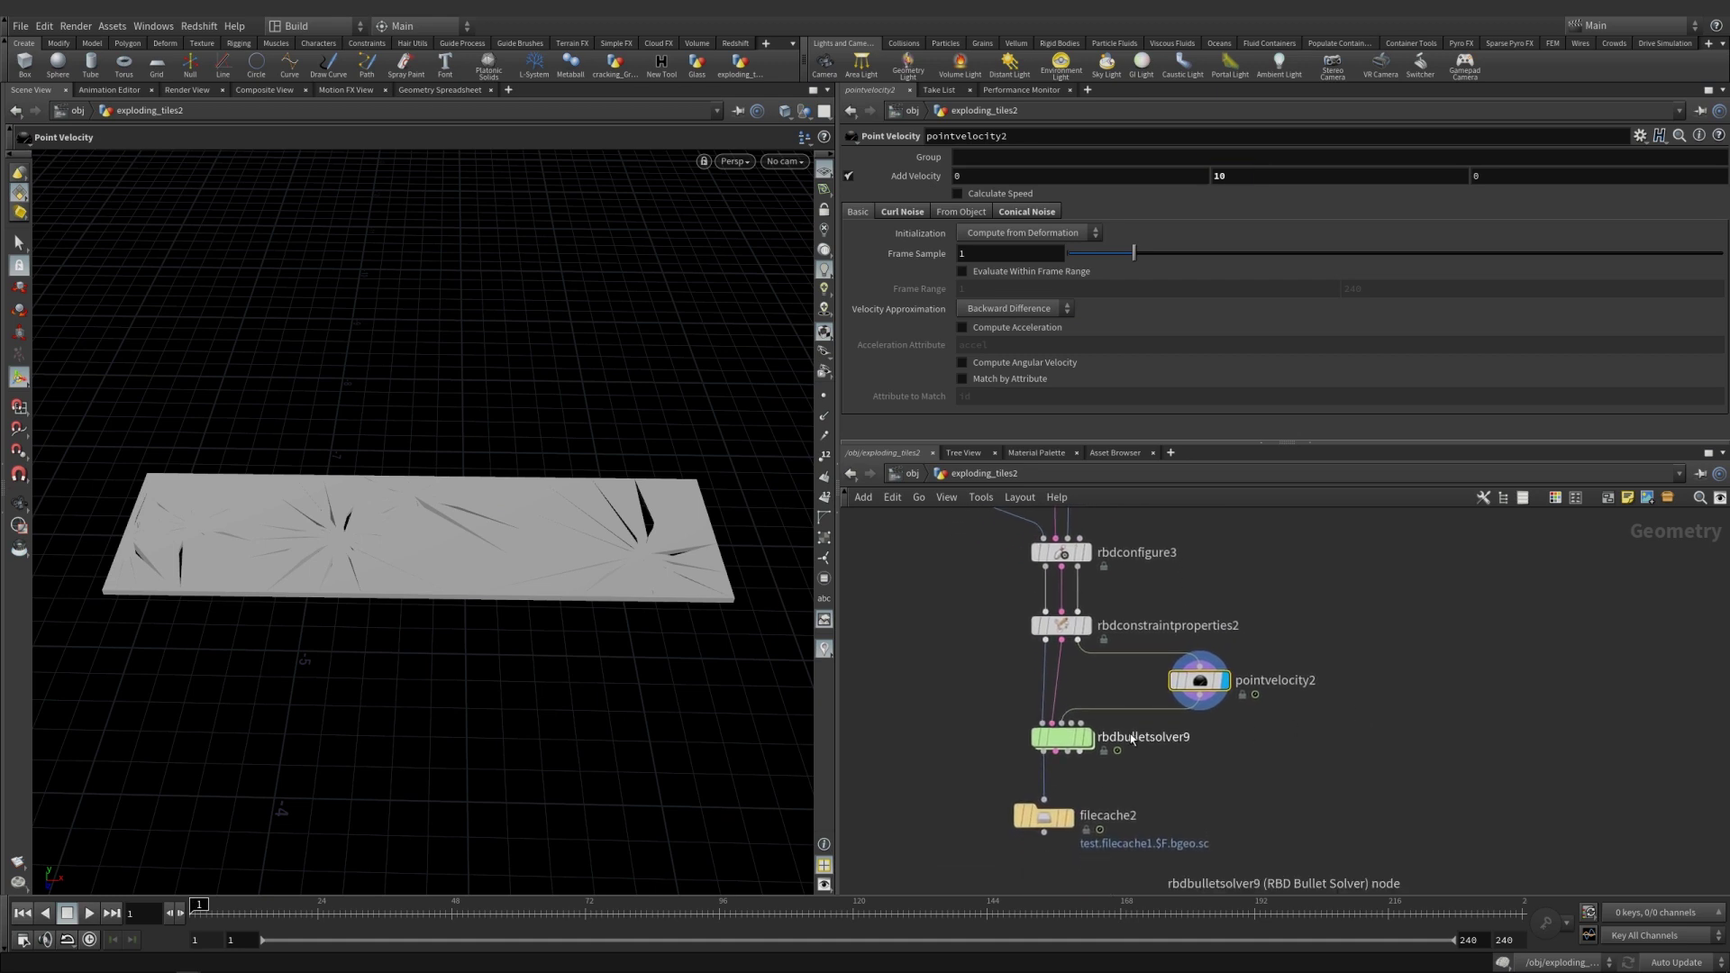
{"action": "left_click", "coordinate": [1087, 742]}
{"action": "left_click", "coordinate": [1089, 741]}
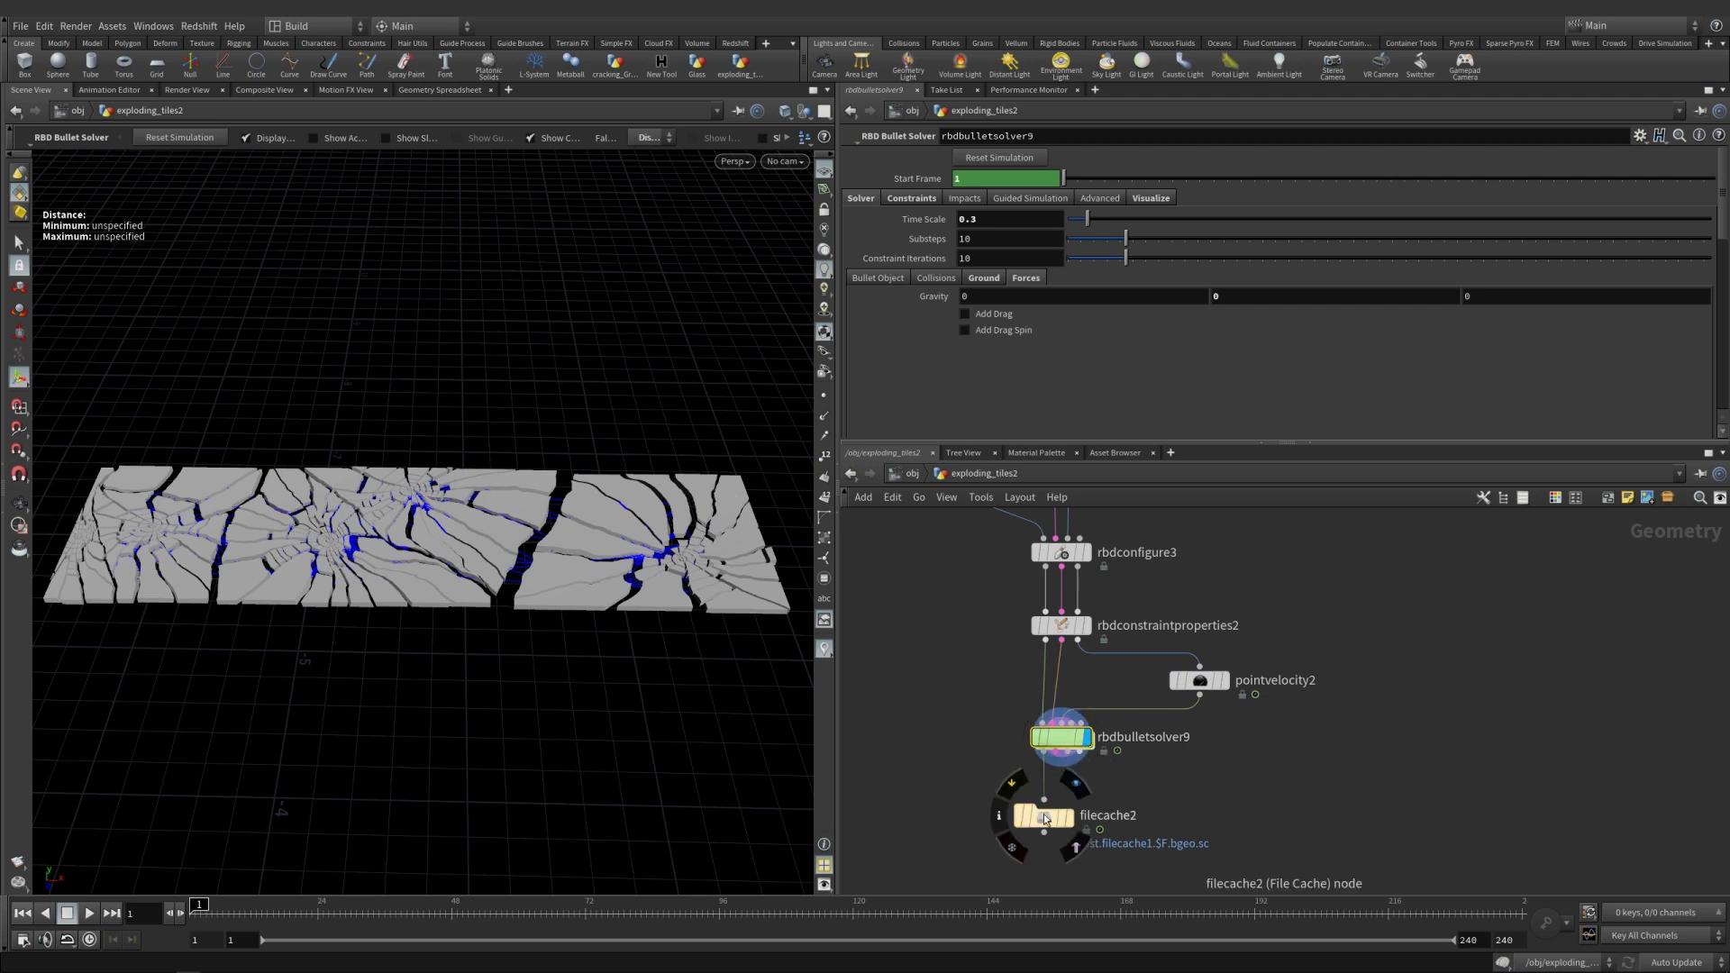
Cache part of the simulation to disk with filecache2 and play it back loaded from disk.
{"action": "left_click", "coordinate": [1069, 818]}
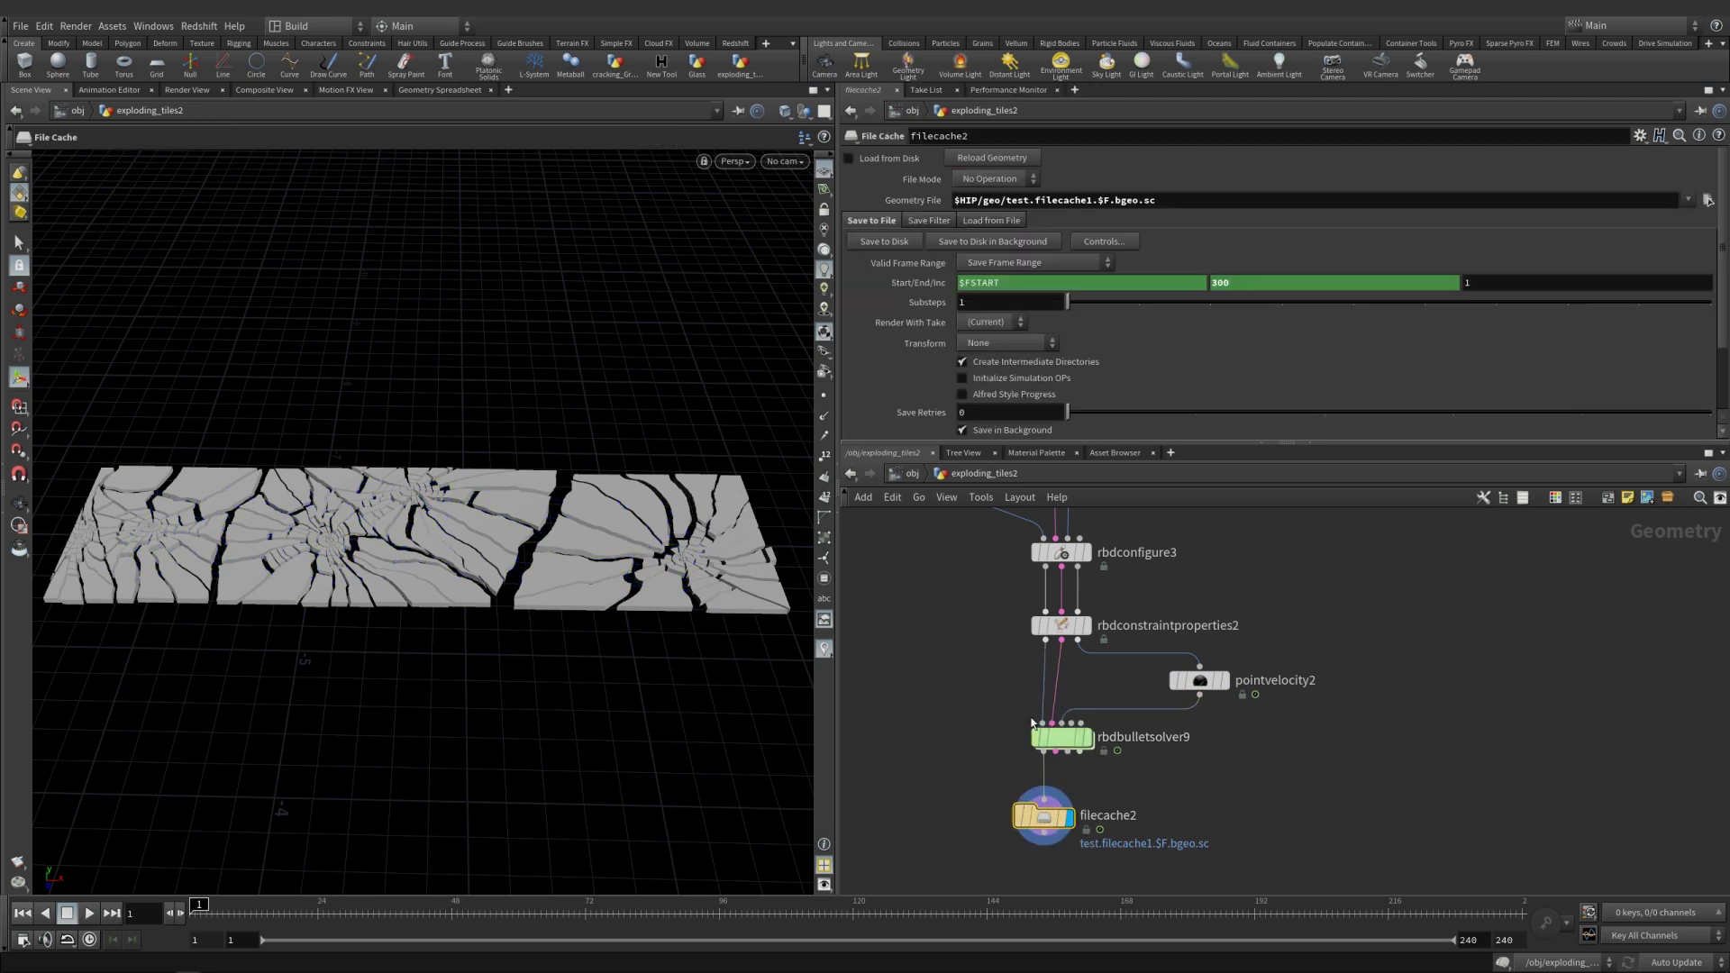
{"action": "left_click", "coordinate": [857, 245]}
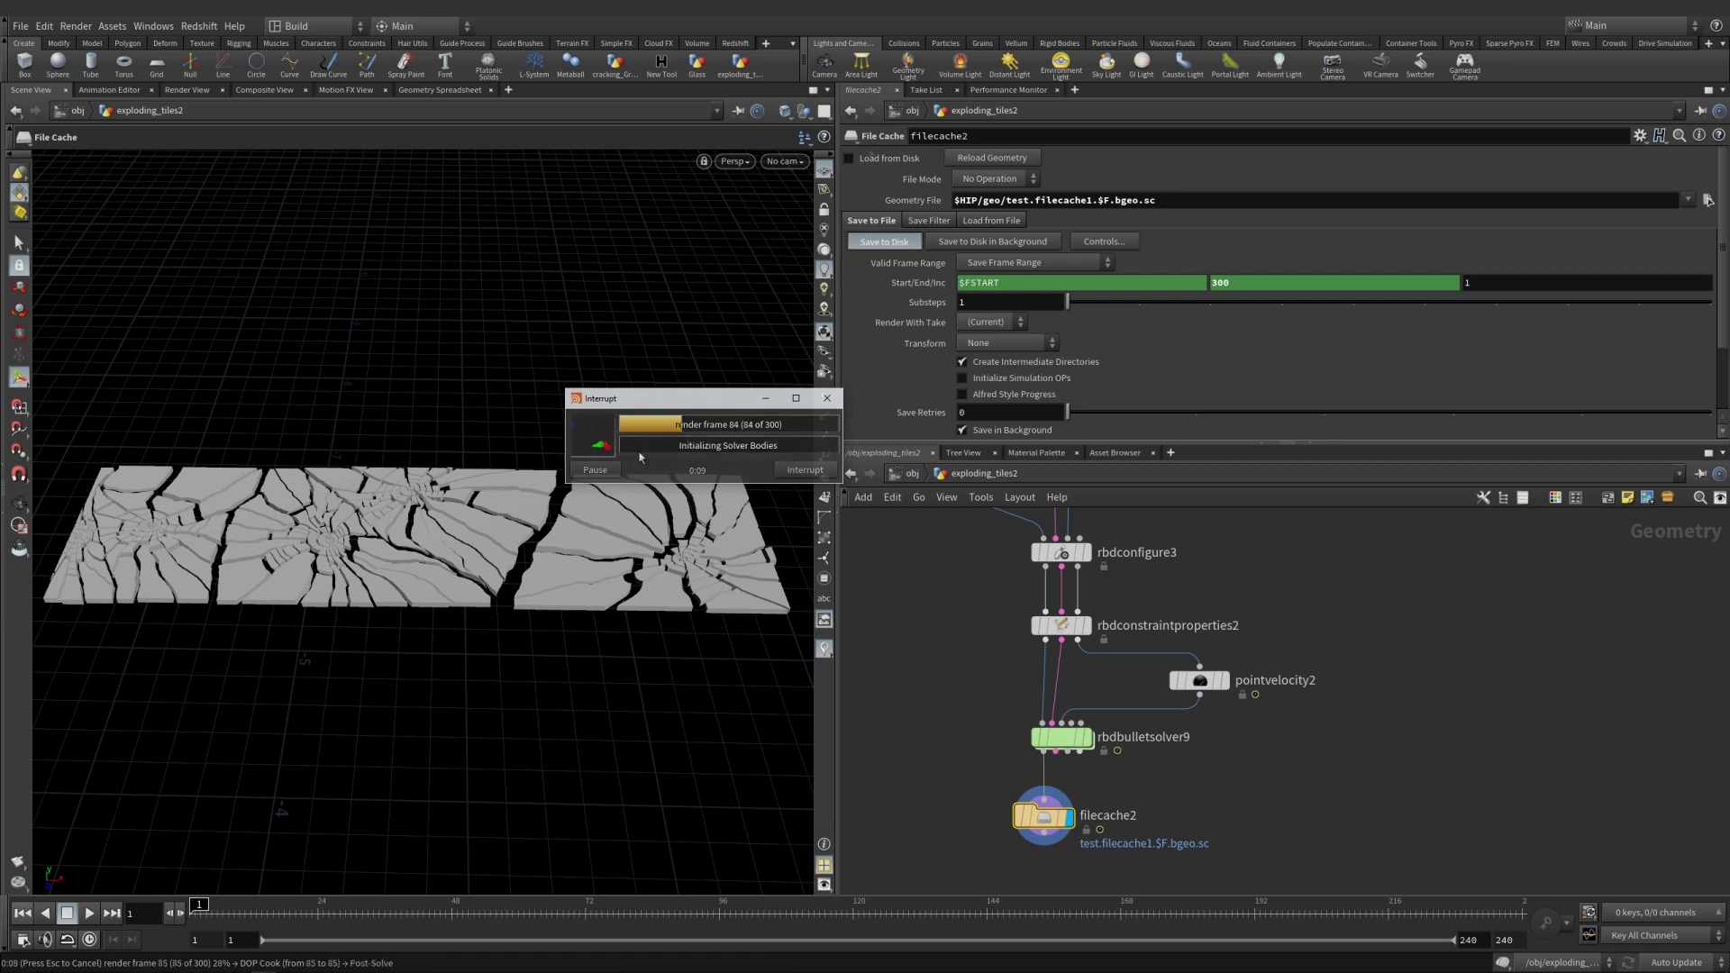
{"action": "key", "text": "Escape"}
{"action": "left_click", "coordinate": [849, 158]}
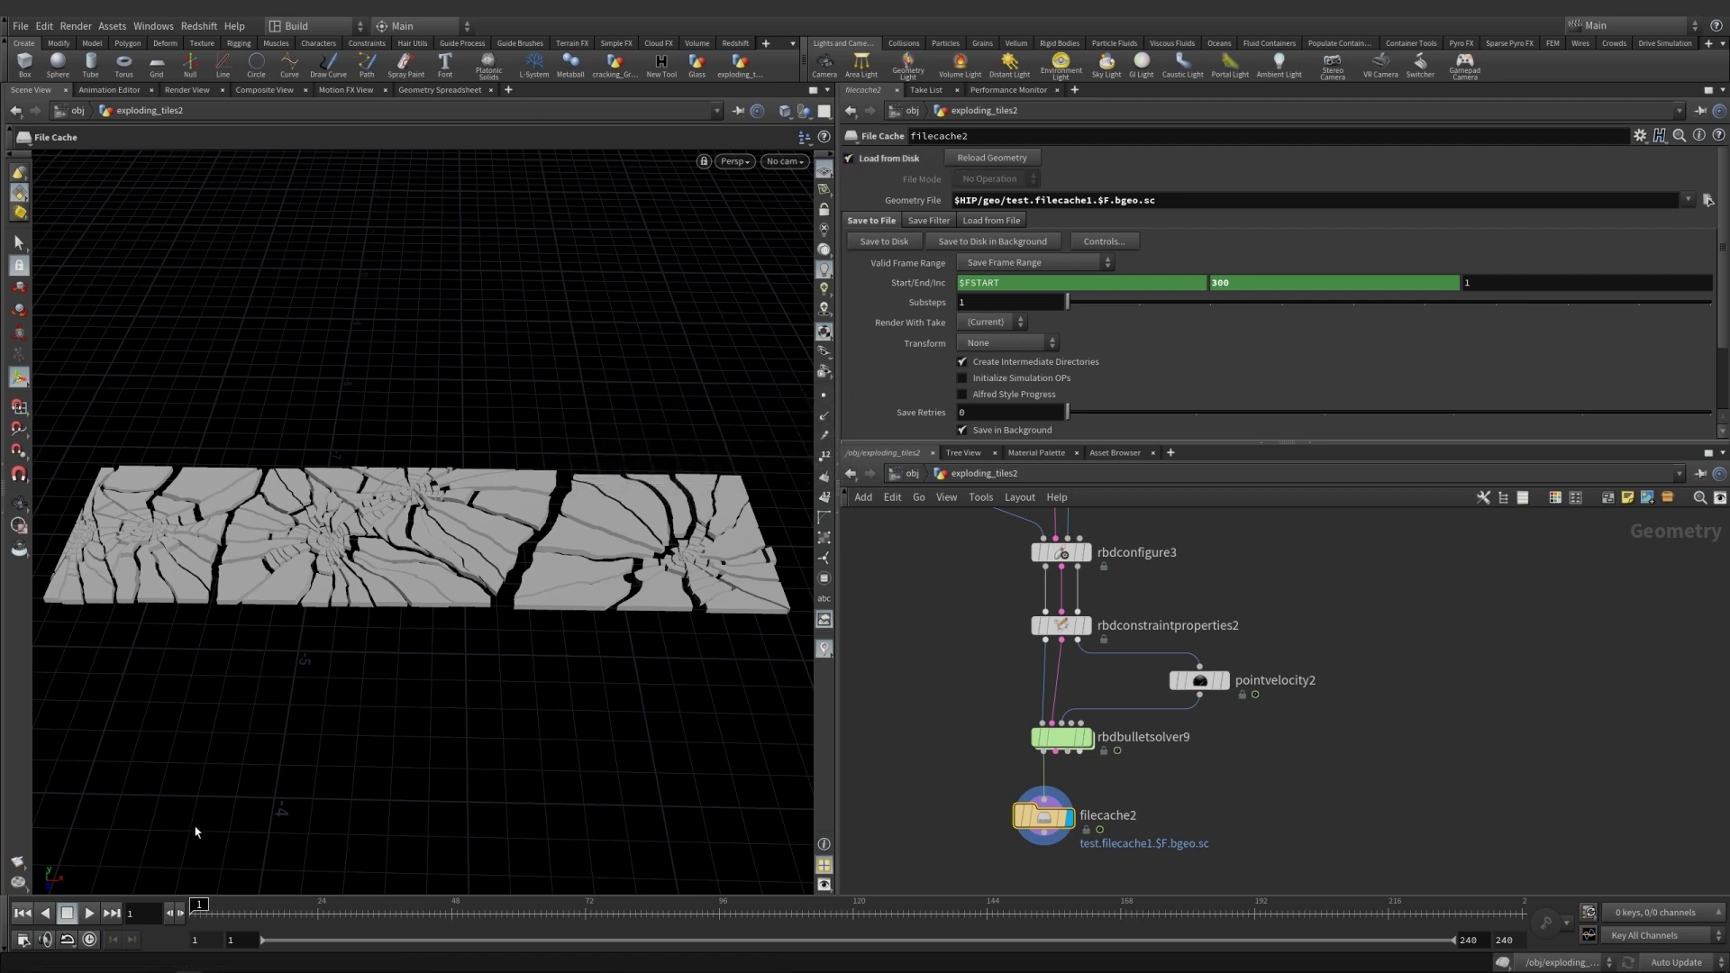
{"action": "left_click", "coordinate": [91, 914]}
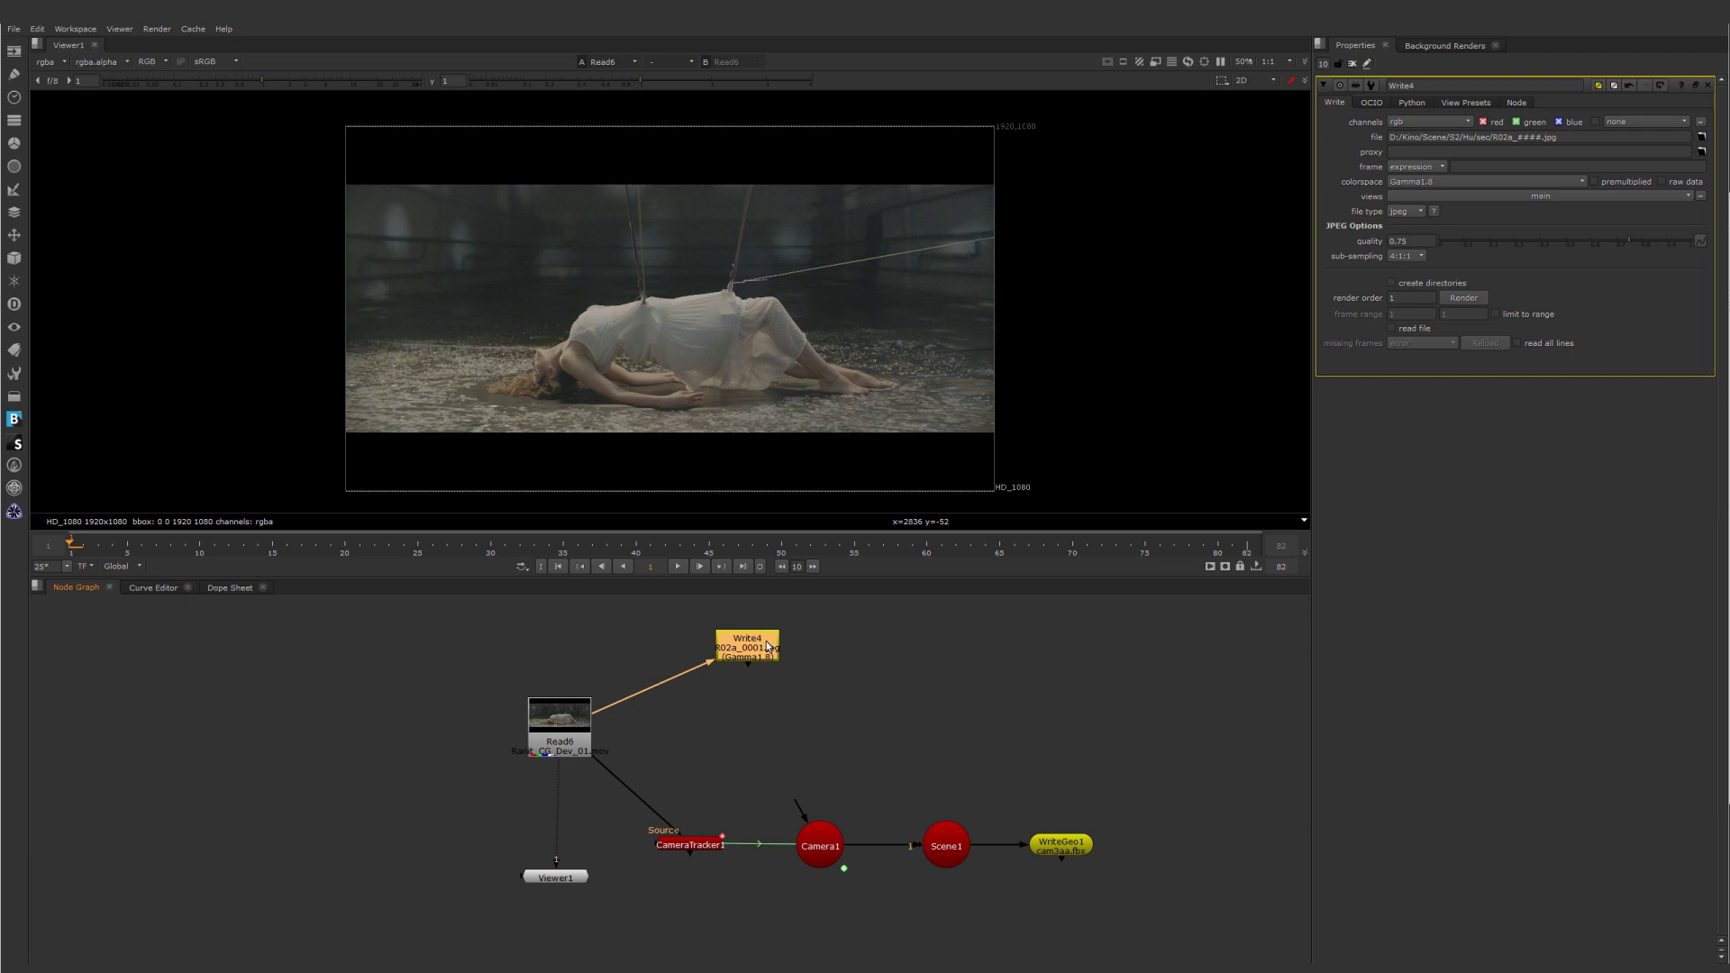
Switch to Nuke and render the Write4 JPEG sequence over frames 1-82.
{"action": "left_click", "coordinate": [1465, 299]}
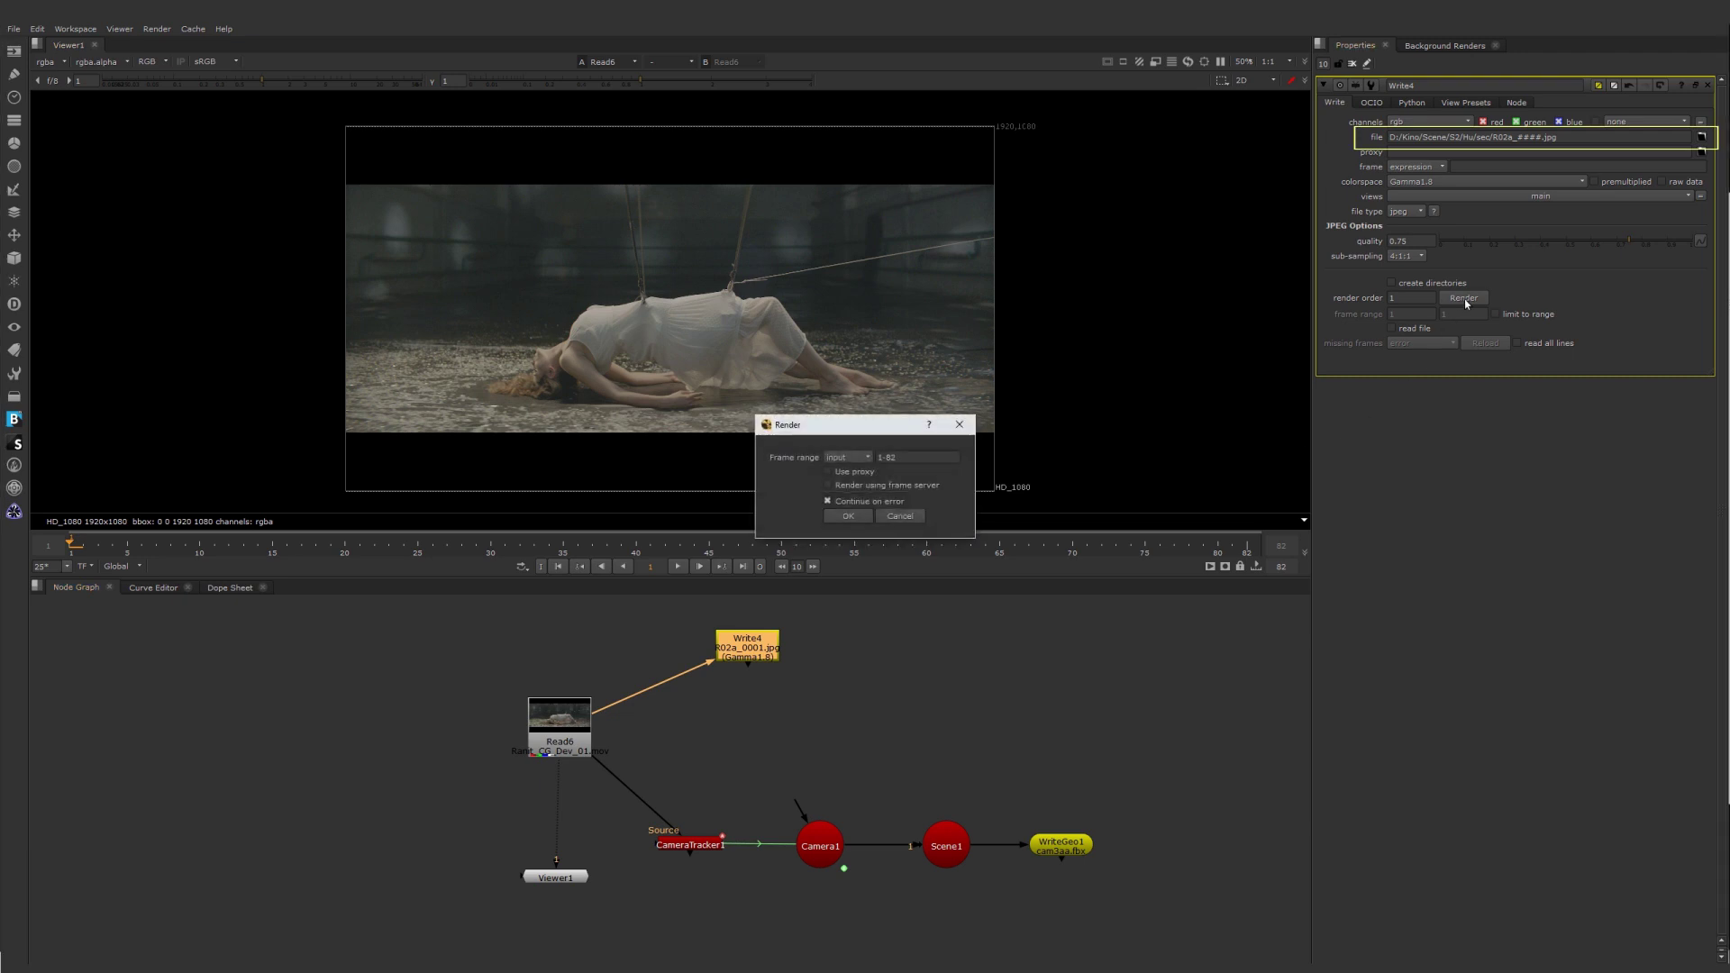
{"action": "left_click", "coordinate": [848, 516]}
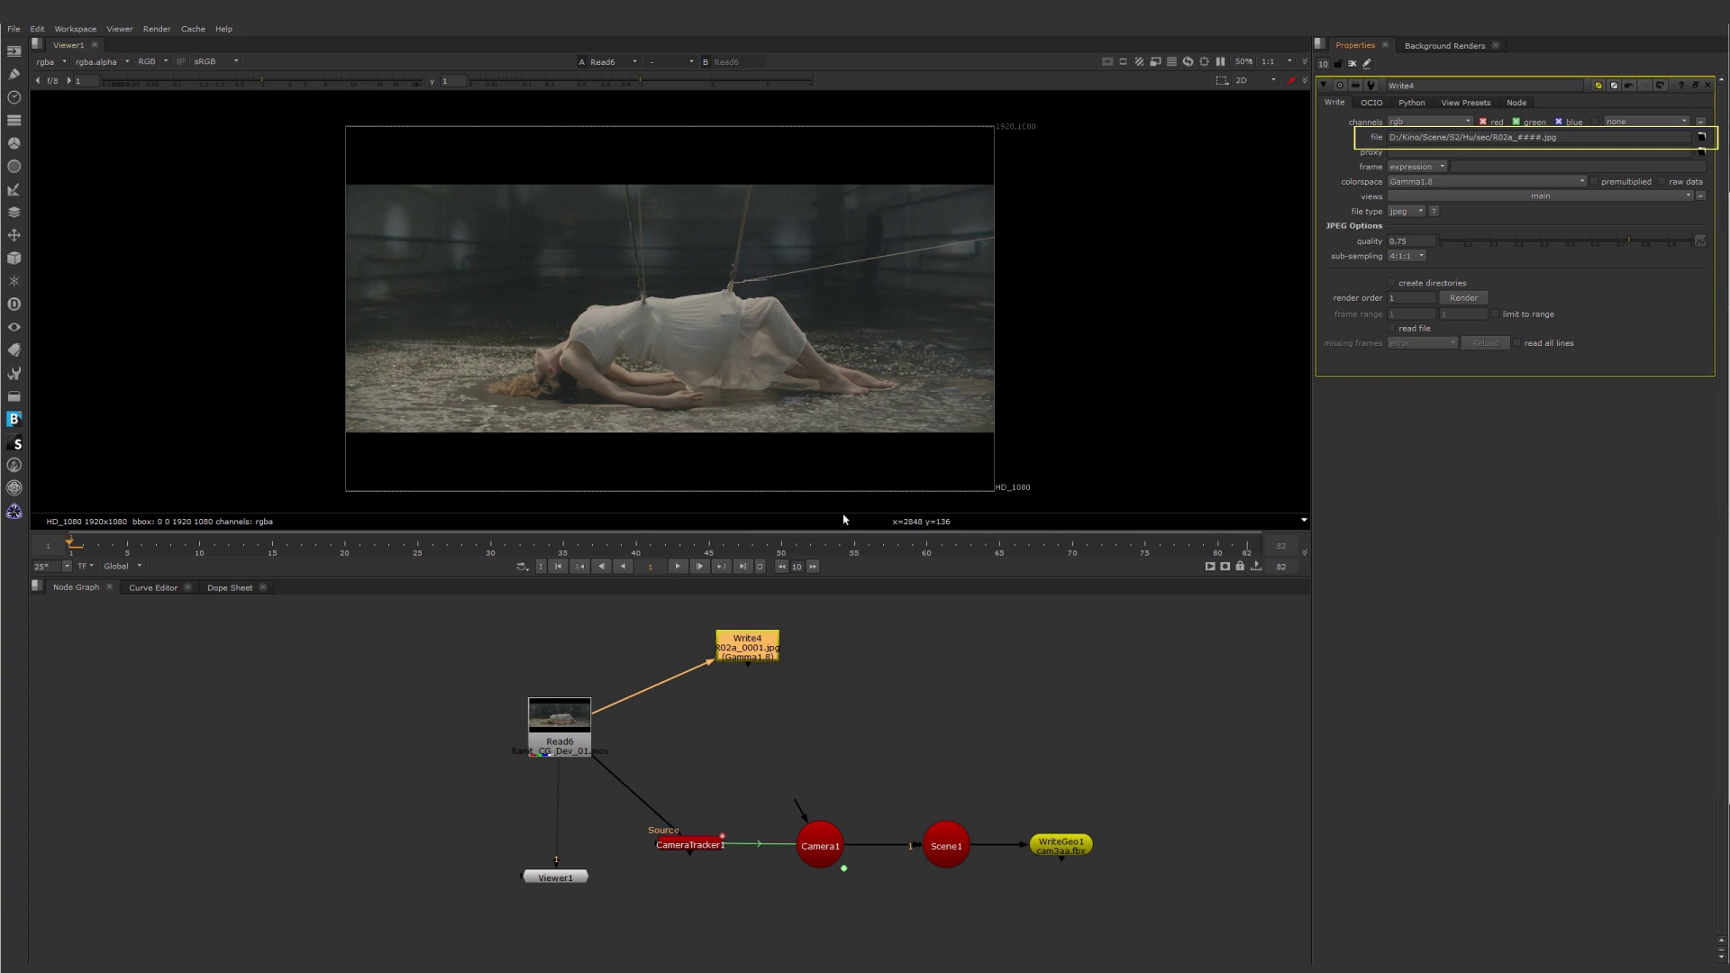
Examine the properties of the CameraTracker1, Camera1, Scene1 and WriteGeo1 nodes.
{"action": "left_click", "coordinate": [703, 848]}
{"action": "double_click", "coordinate": [702, 849]}
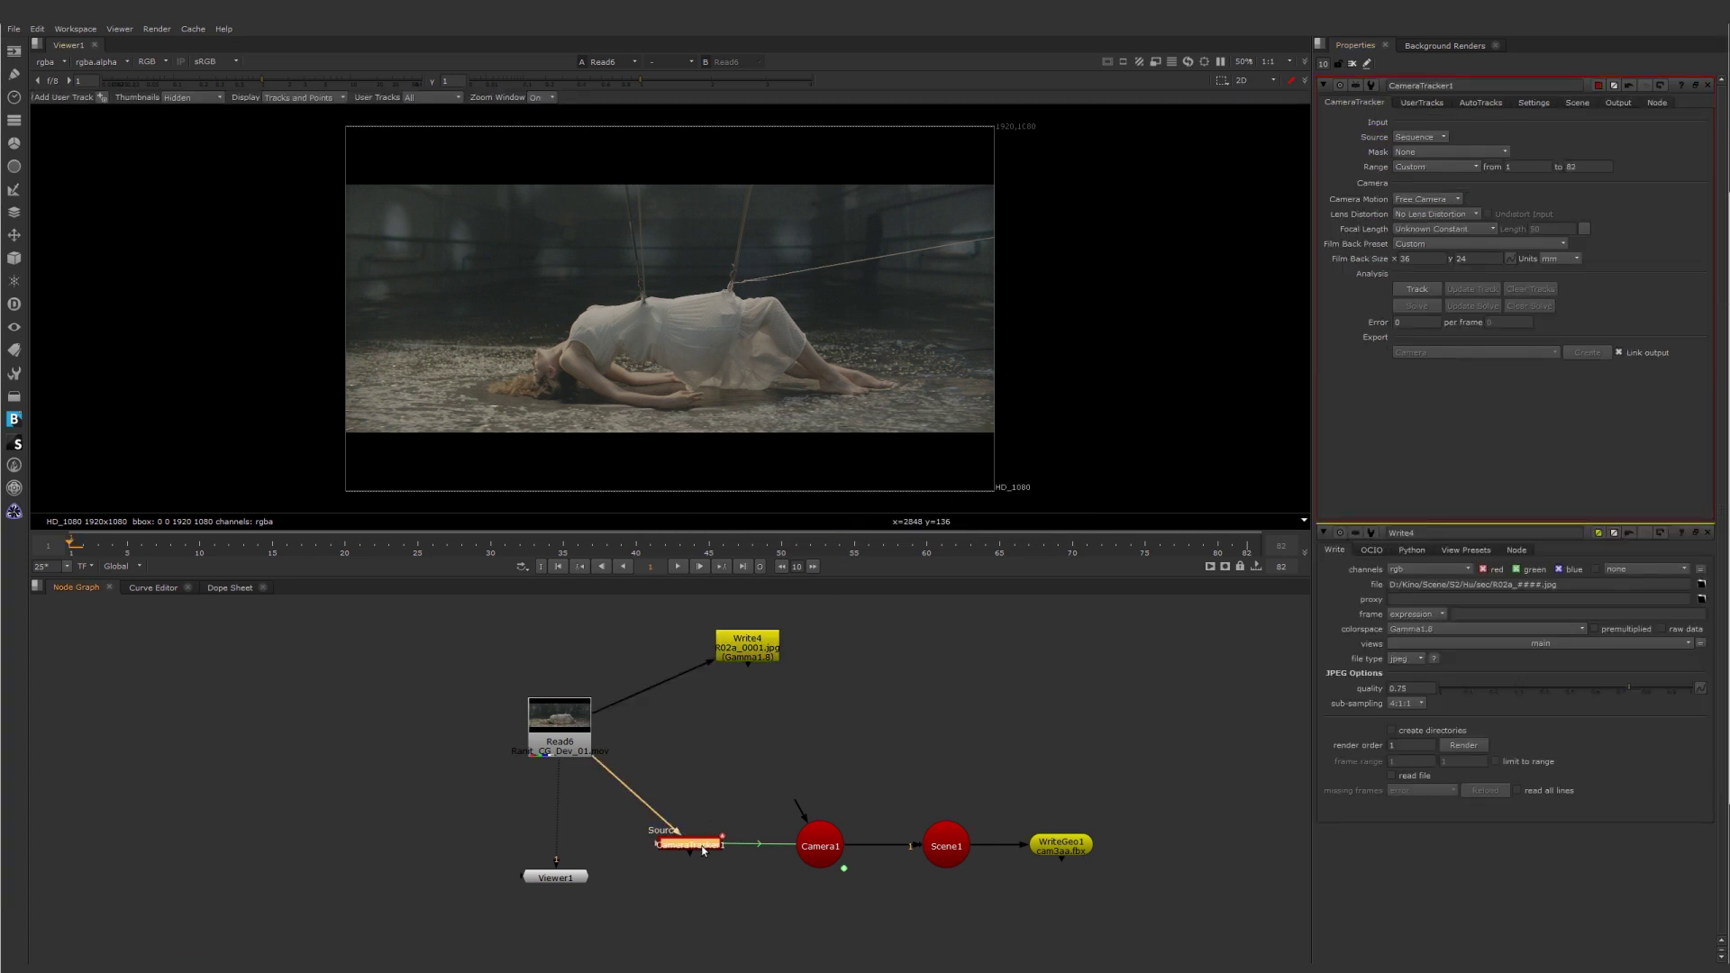
{"action": "left_click", "coordinate": [820, 844]}
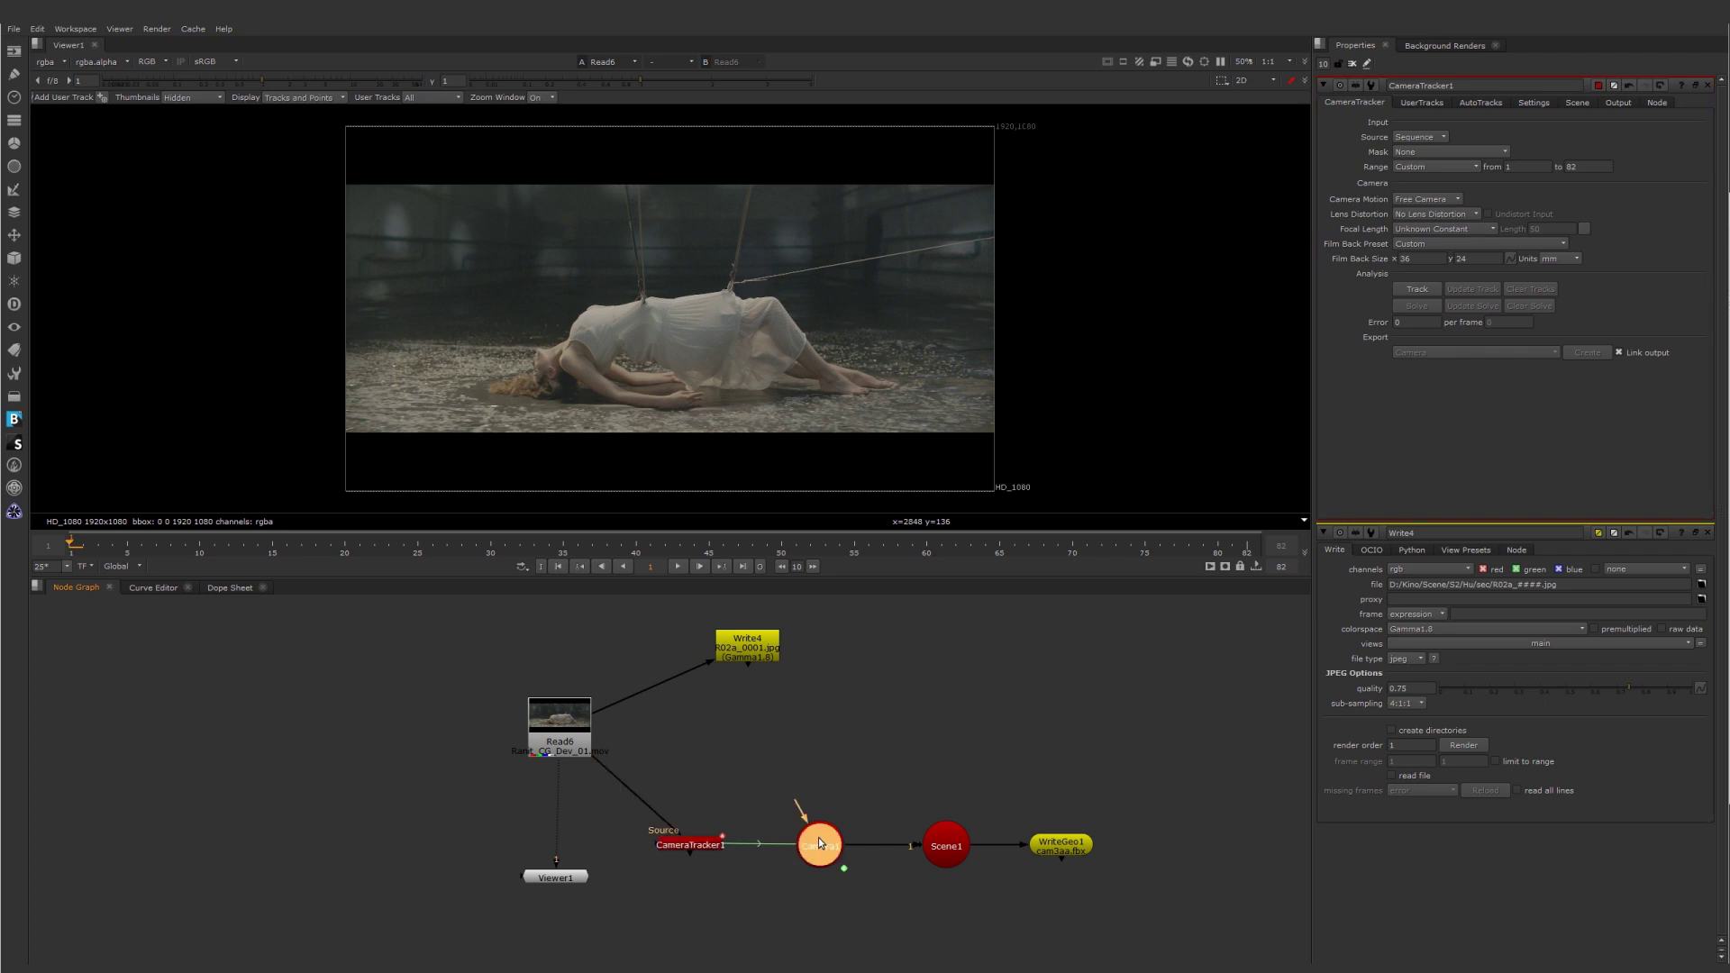
{"action": "double_click", "coordinate": [820, 844]}
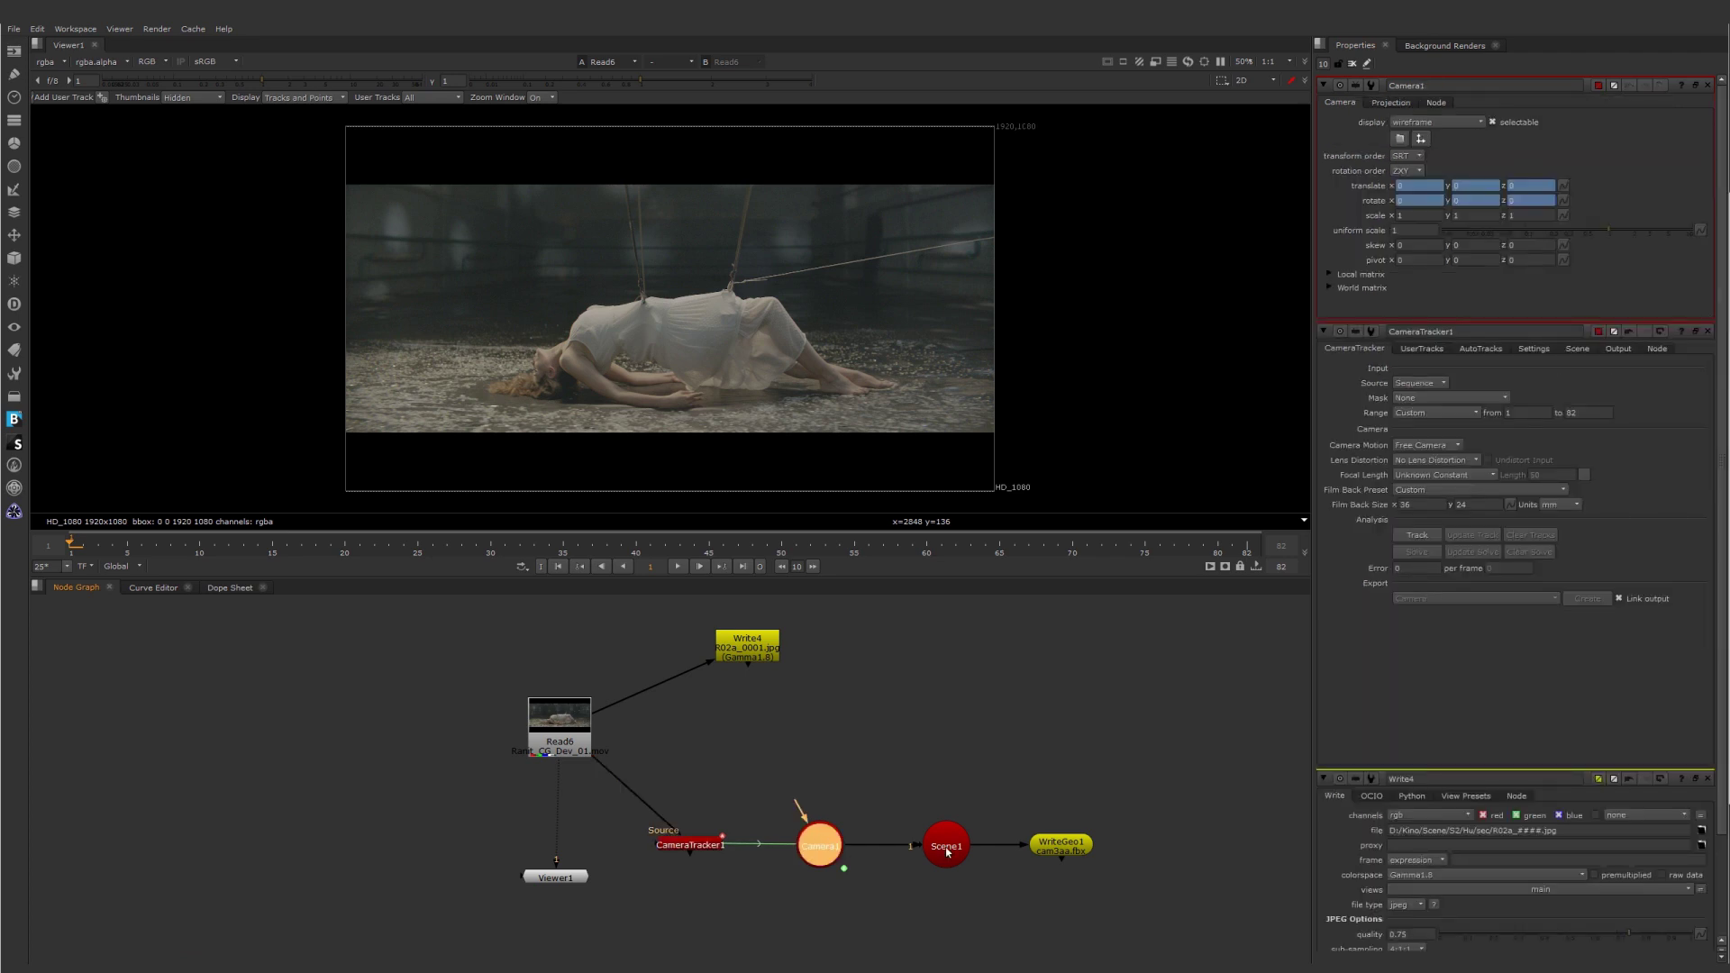
{"action": "double_click", "coordinate": [947, 847]}
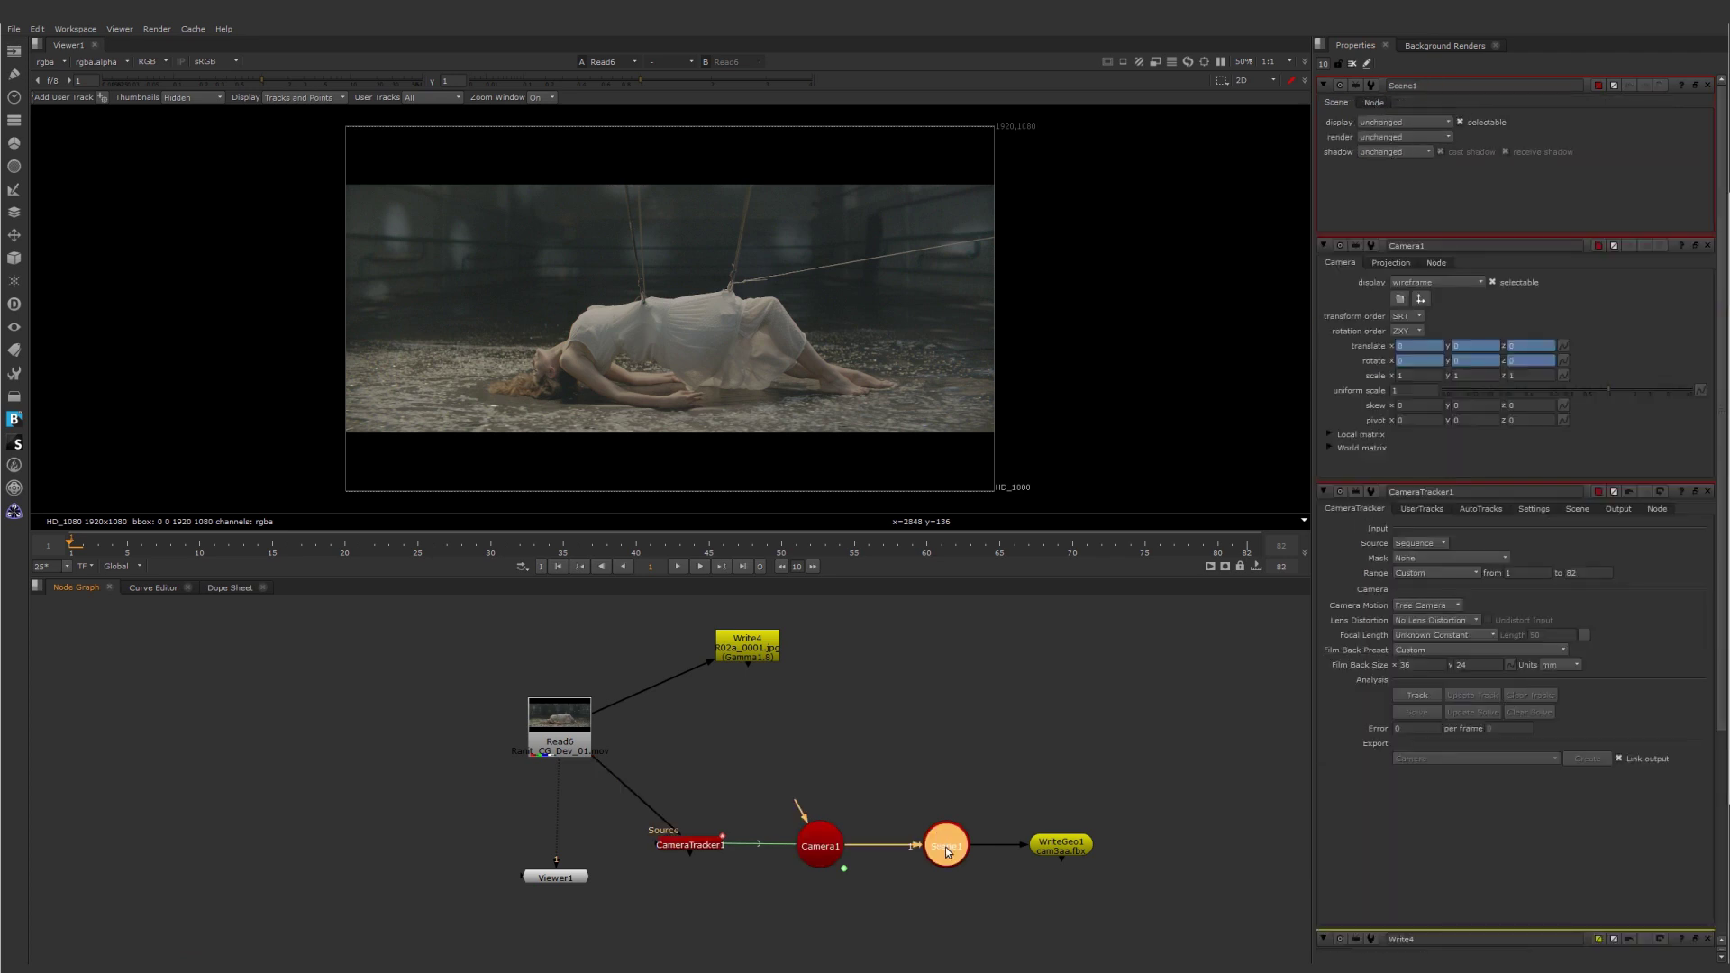
{"action": "double_click", "coordinate": [1059, 845]}
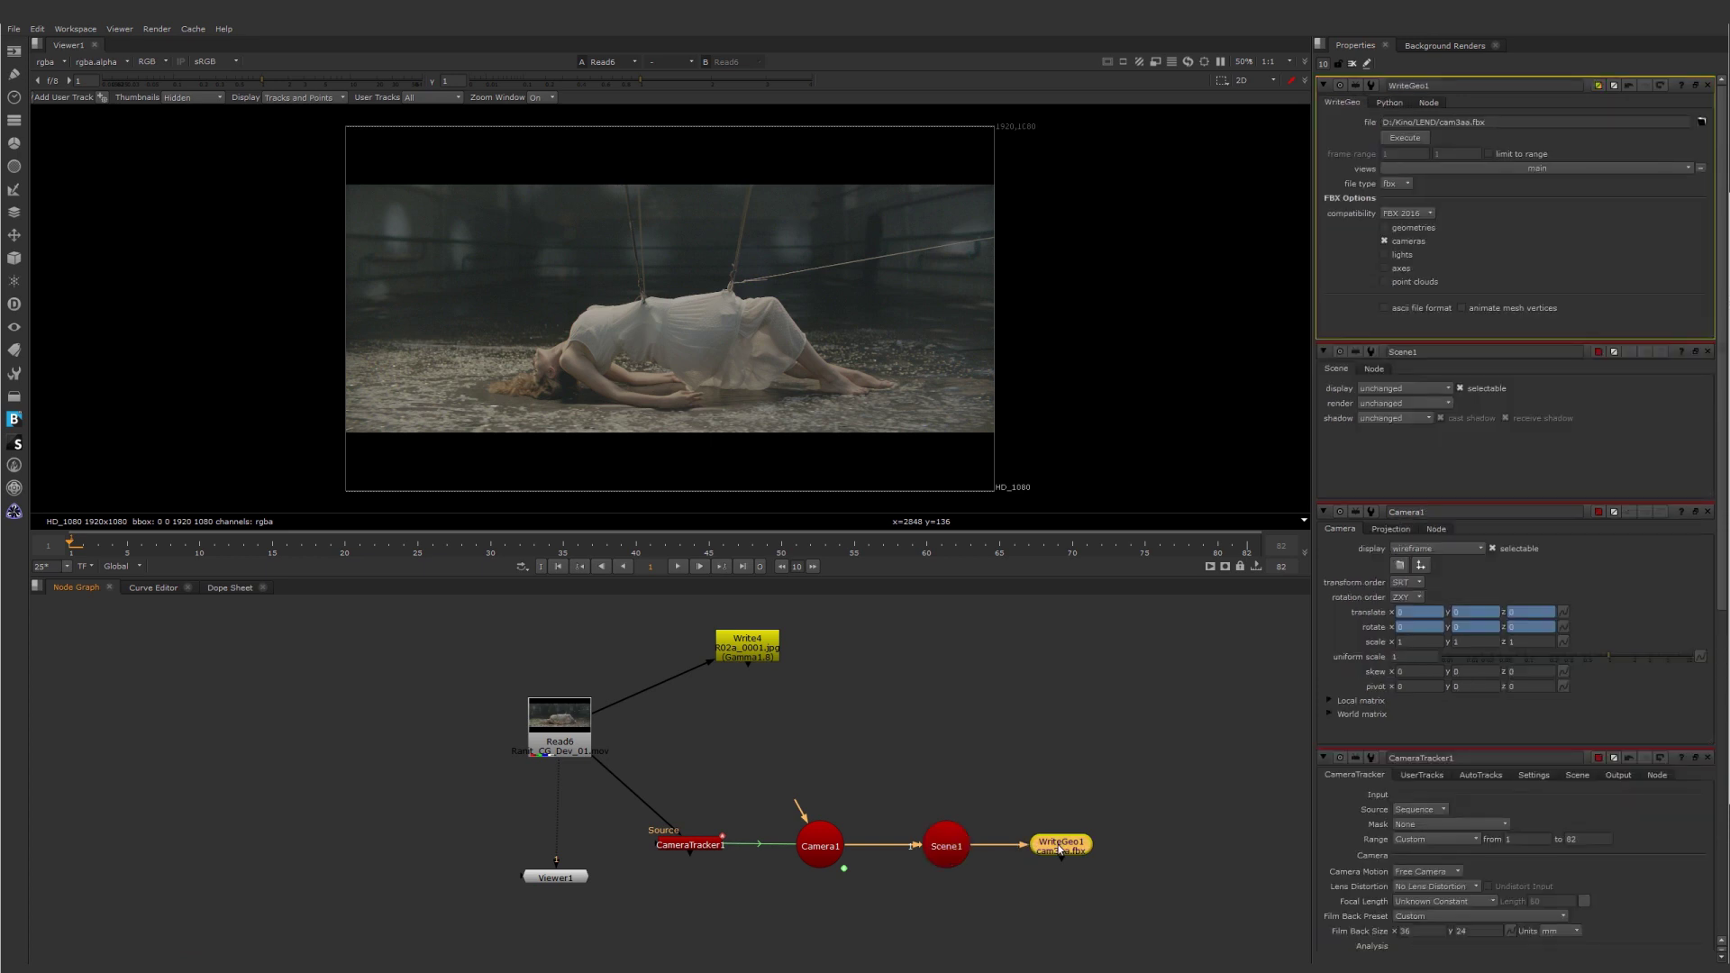
Track the footage over frames 1-82 and solve the camera in CameraTracker1.
{"action": "double_click", "coordinate": [704, 848]}
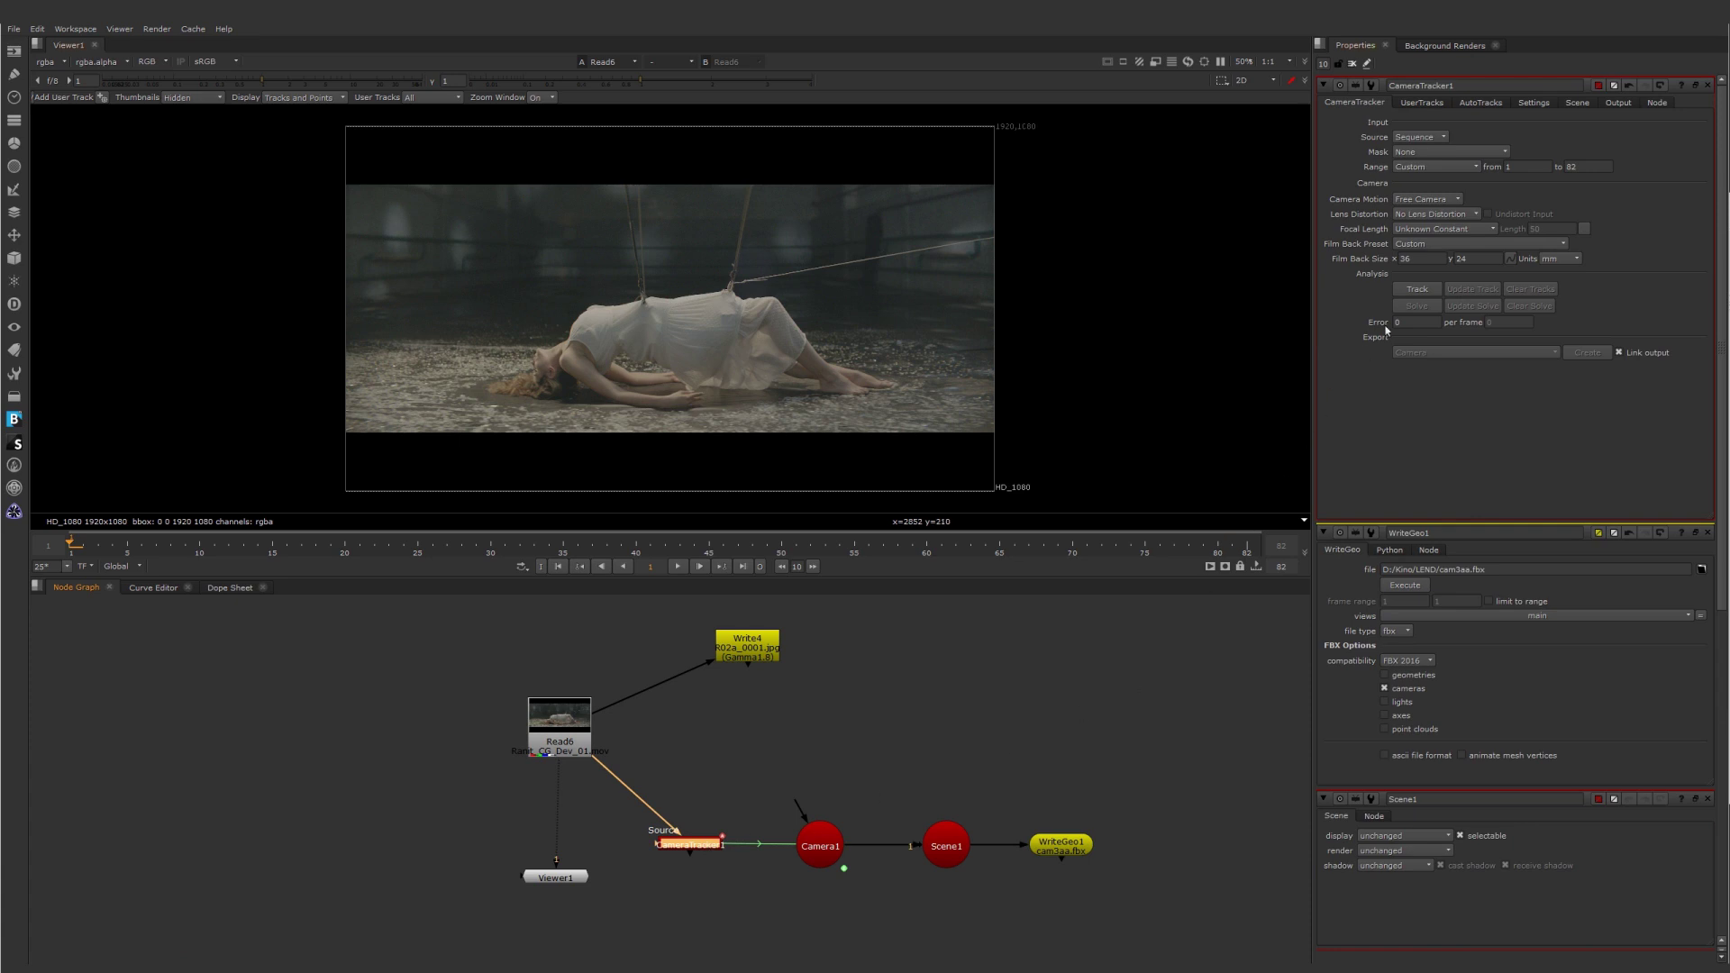
{"action": "left_click", "coordinate": [1417, 289]}
{"action": "left_click", "coordinate": [1418, 306]}
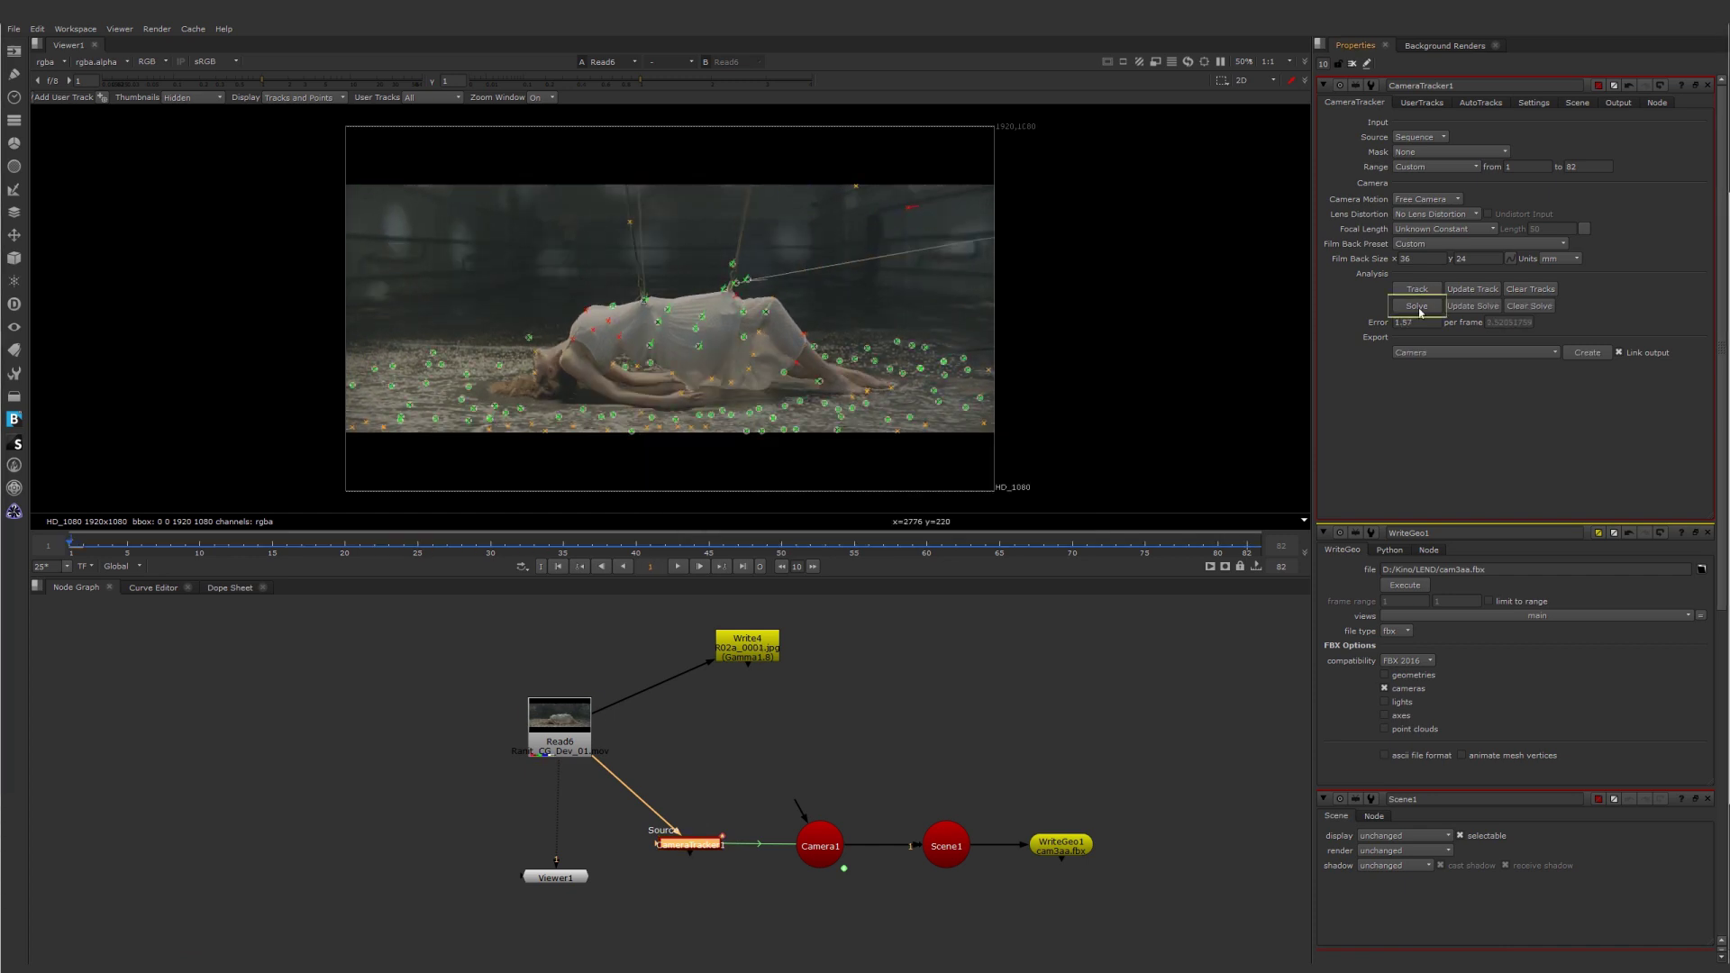
Check the solved Camera1 and export it as an FBX file through WriteGeo1 over frames 1-82.
{"action": "left_click", "coordinate": [830, 843]}
{"action": "double_click", "coordinate": [830, 843]}
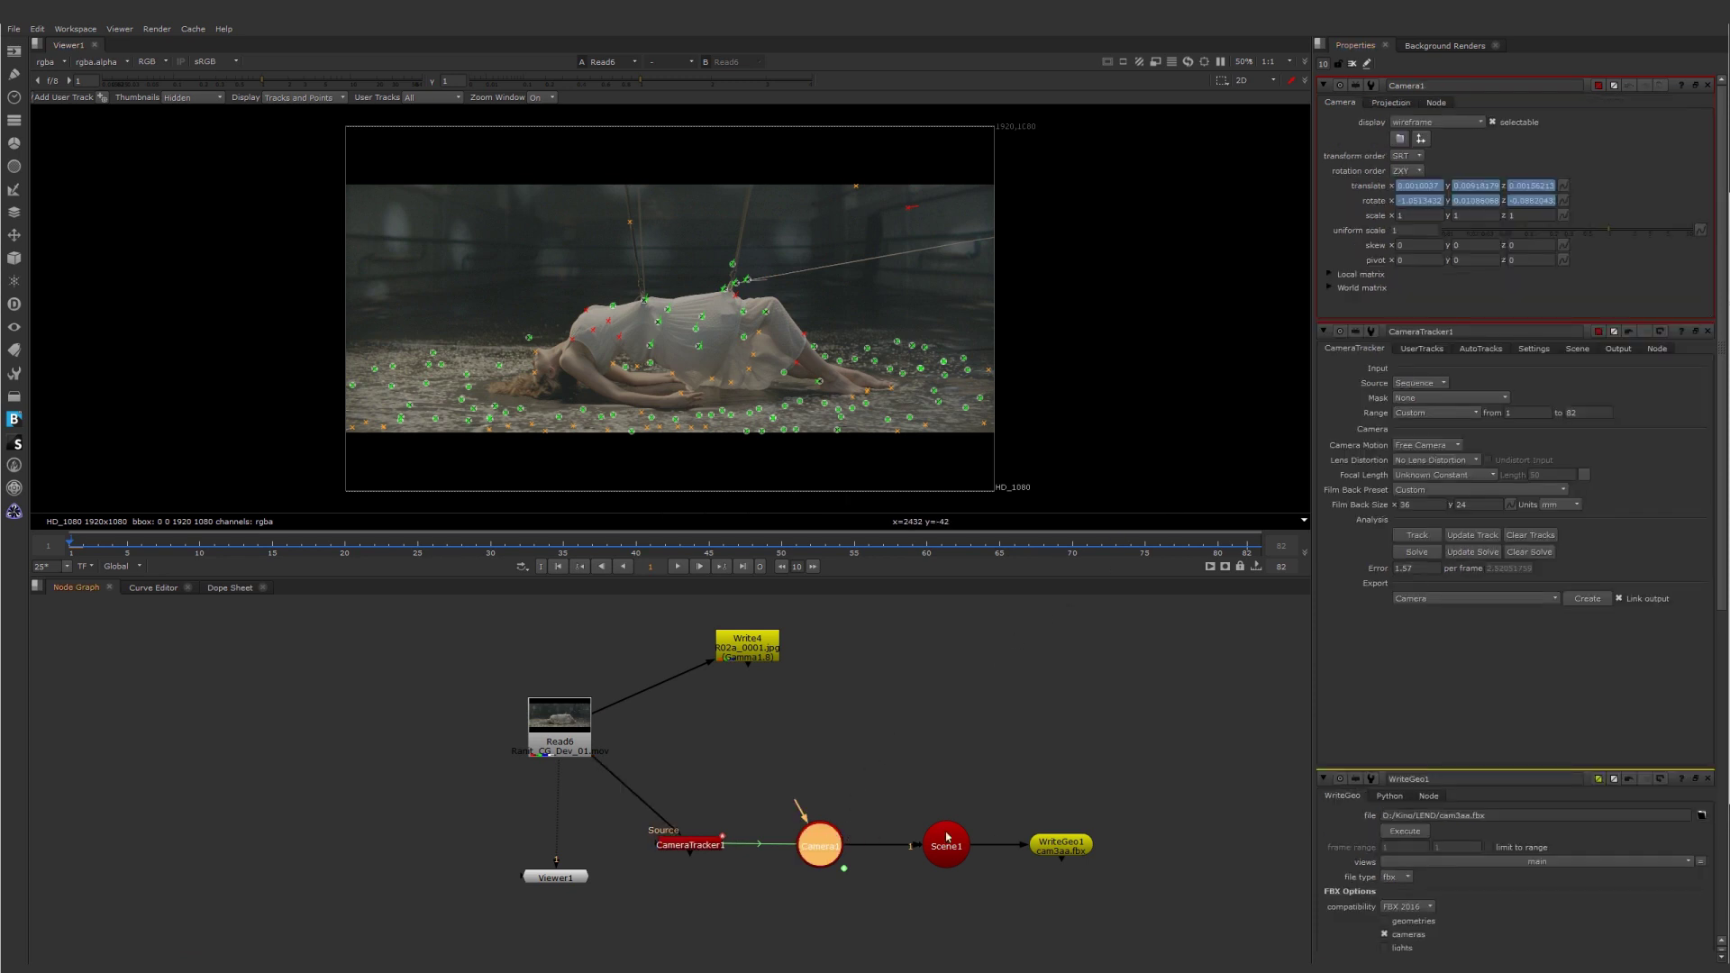
{"action": "left_click", "coordinate": [1060, 848]}
{"action": "double_click", "coordinate": [1060, 847]}
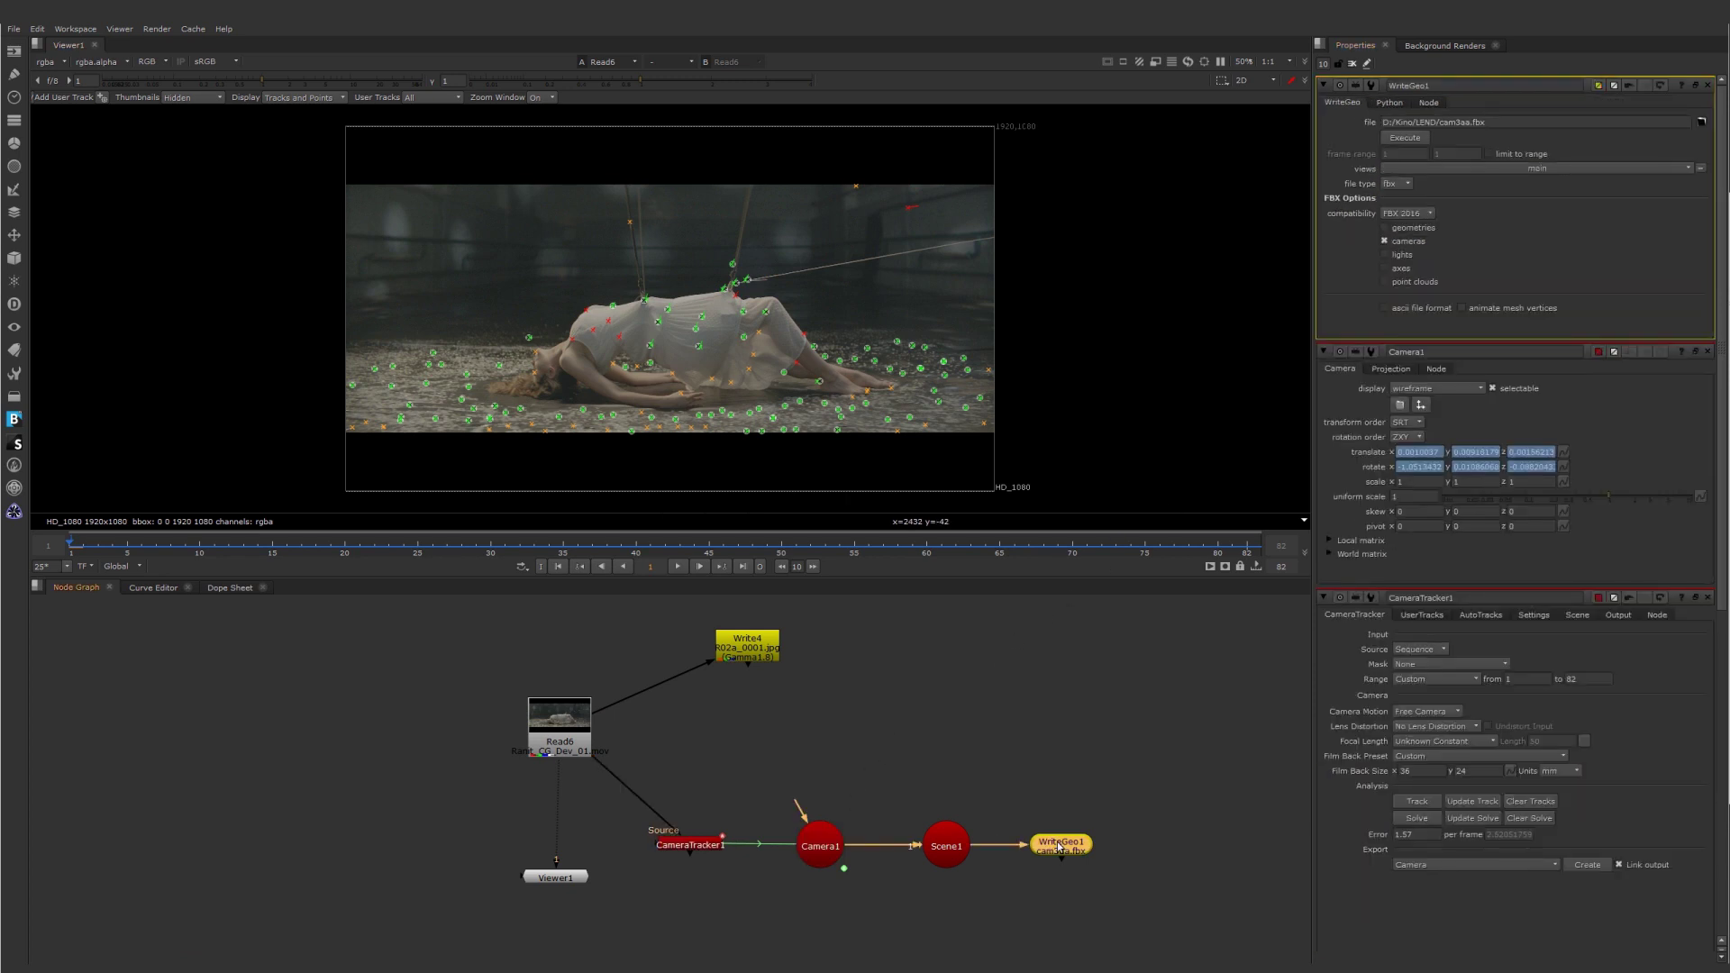
{"action": "left_click", "coordinate": [1427, 139]}
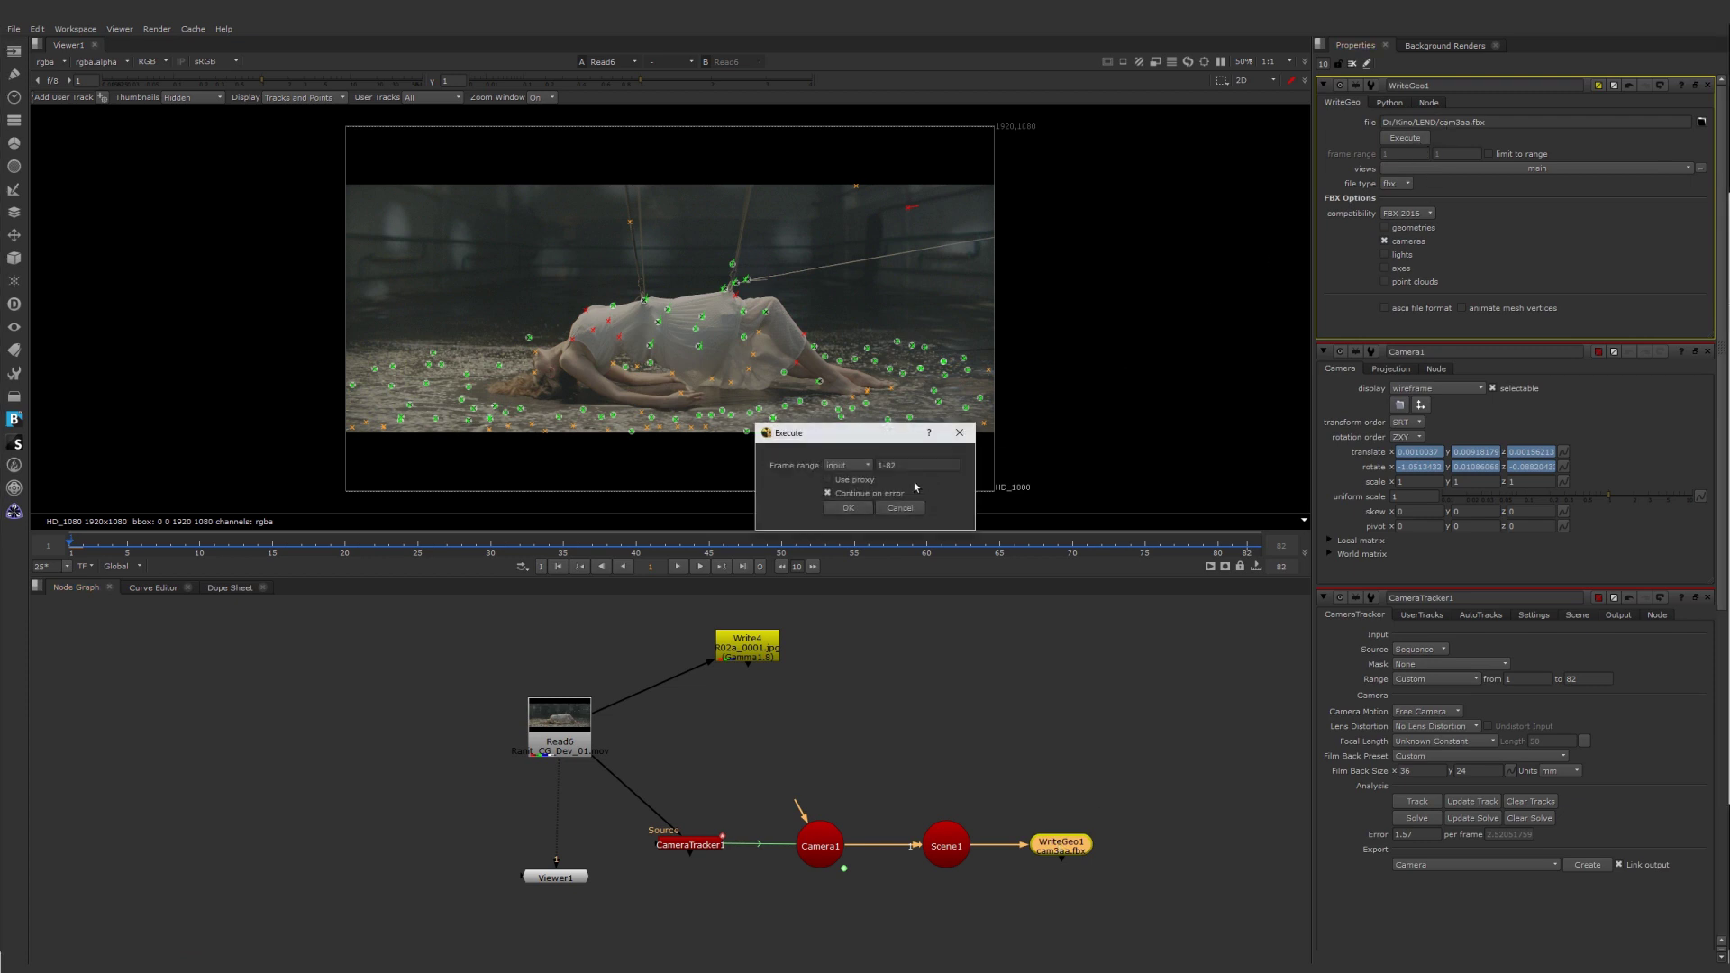
{"action": "left_click", "coordinate": [849, 508]}
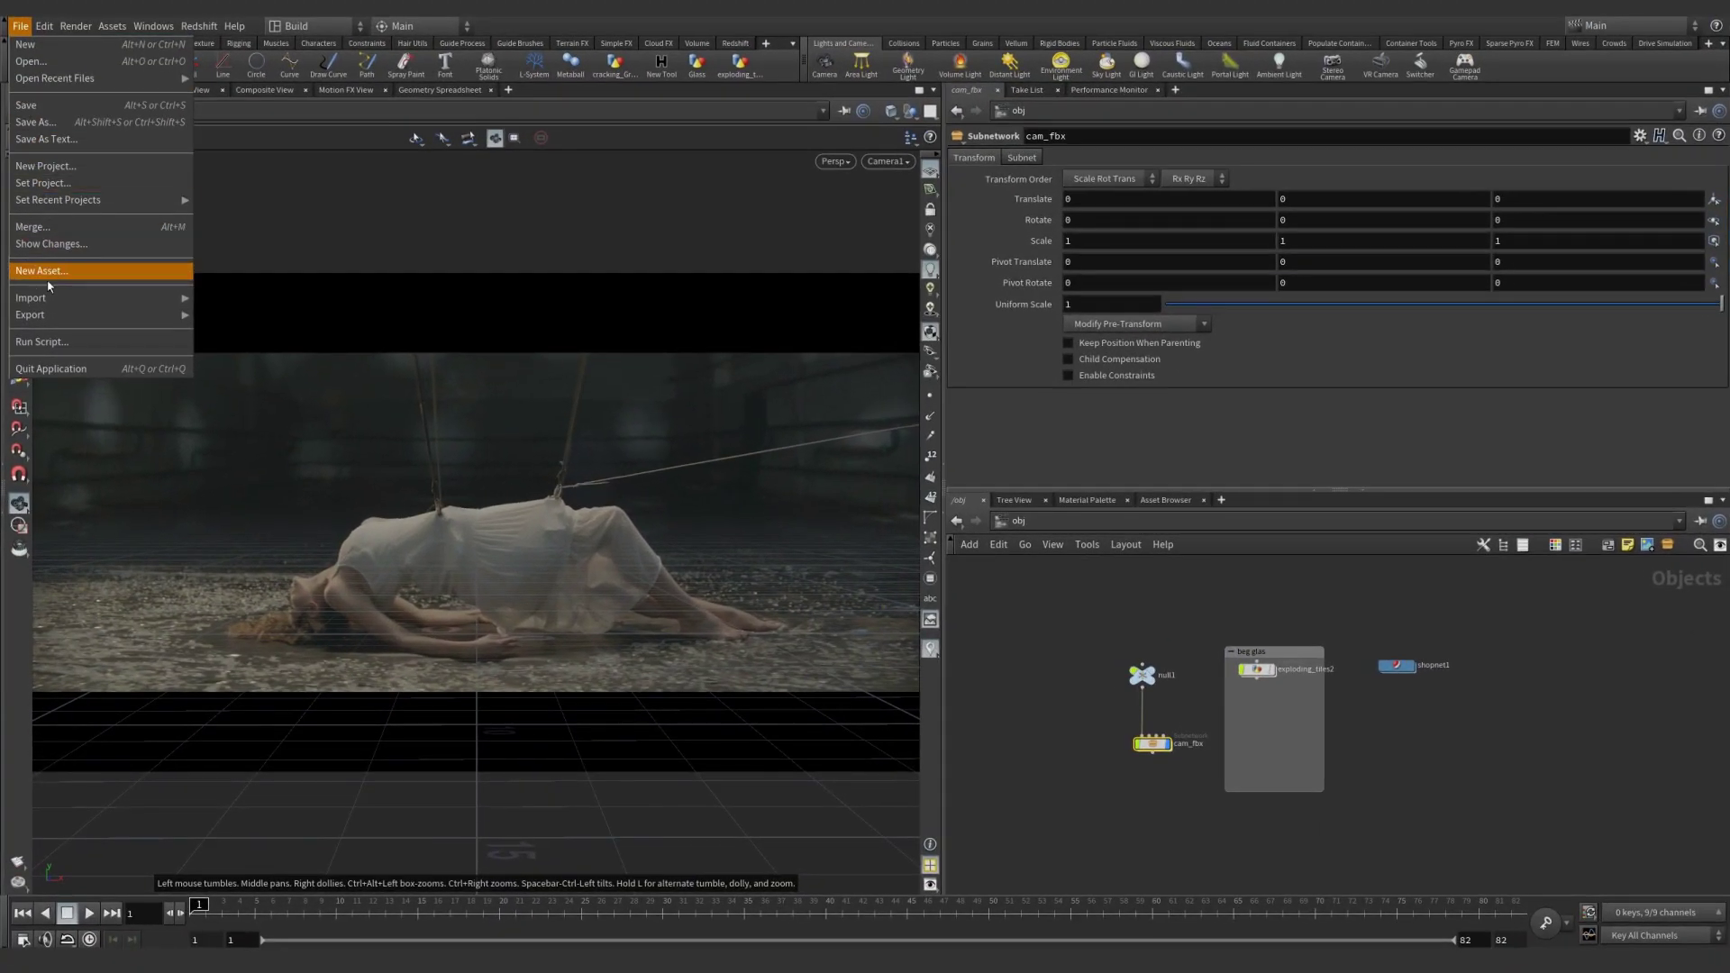
Switch to Houdini, find the Filmbox FBX import option and examine the view and transform settings of Camera1 inside cam_fbx.
{"action": "mouse_move", "coordinate": [49, 295]}
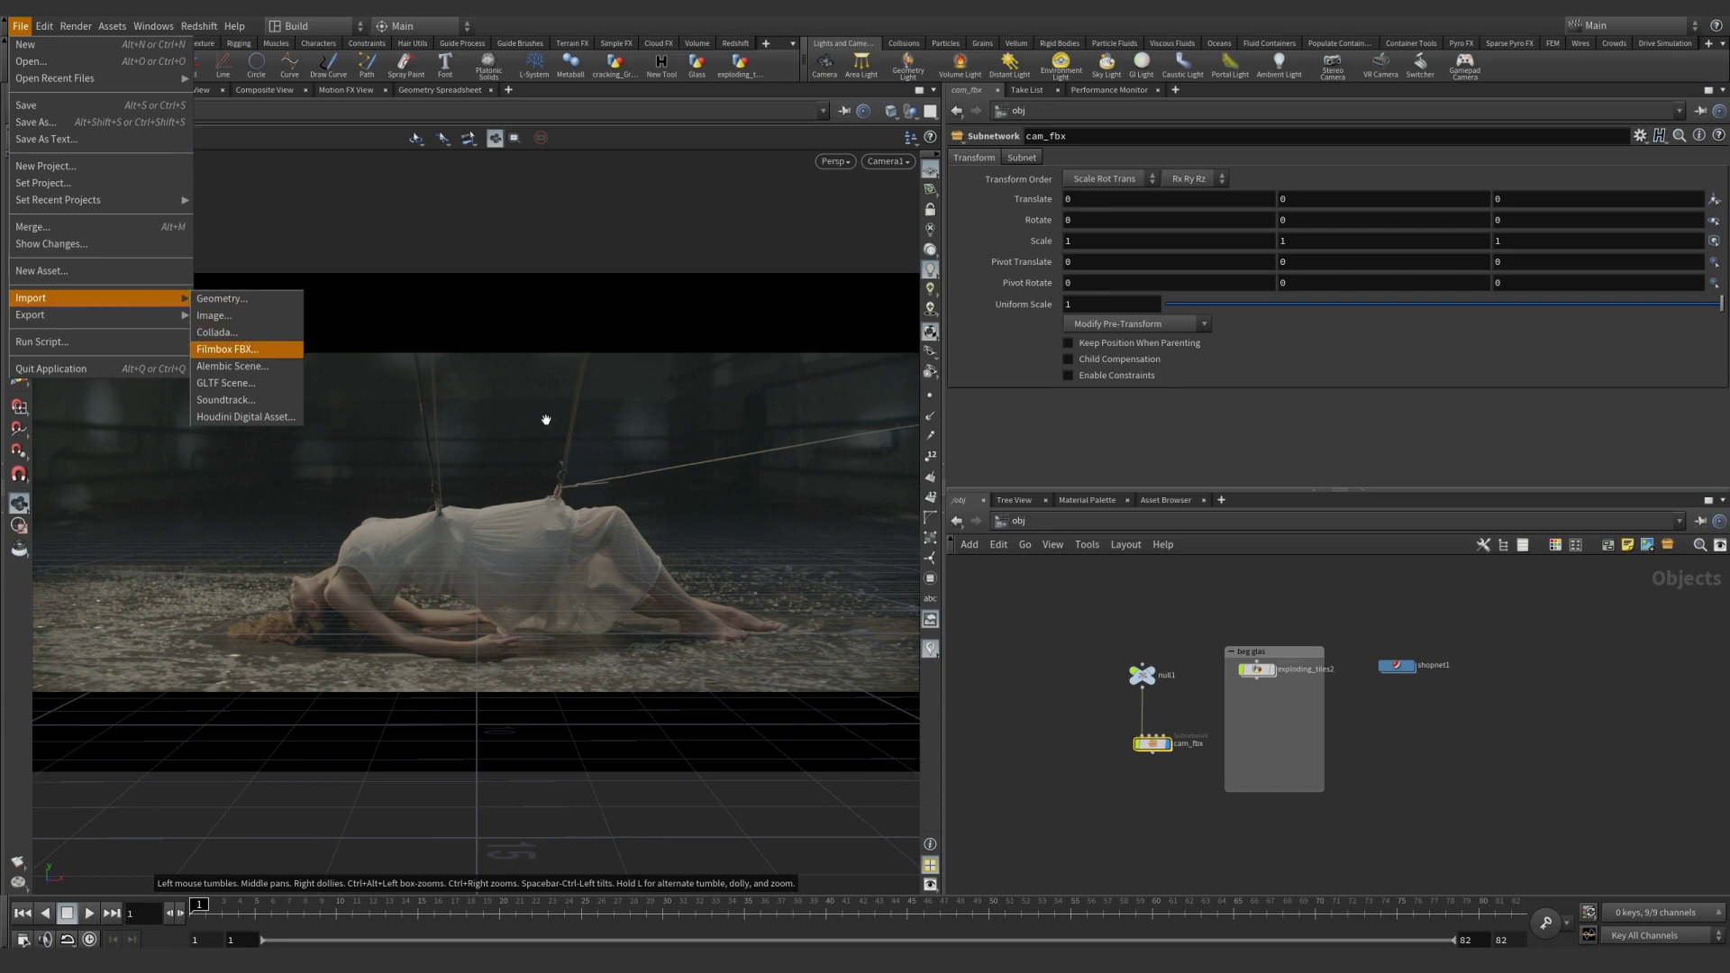
{"action": "left_click", "coordinate": [1084, 711]}
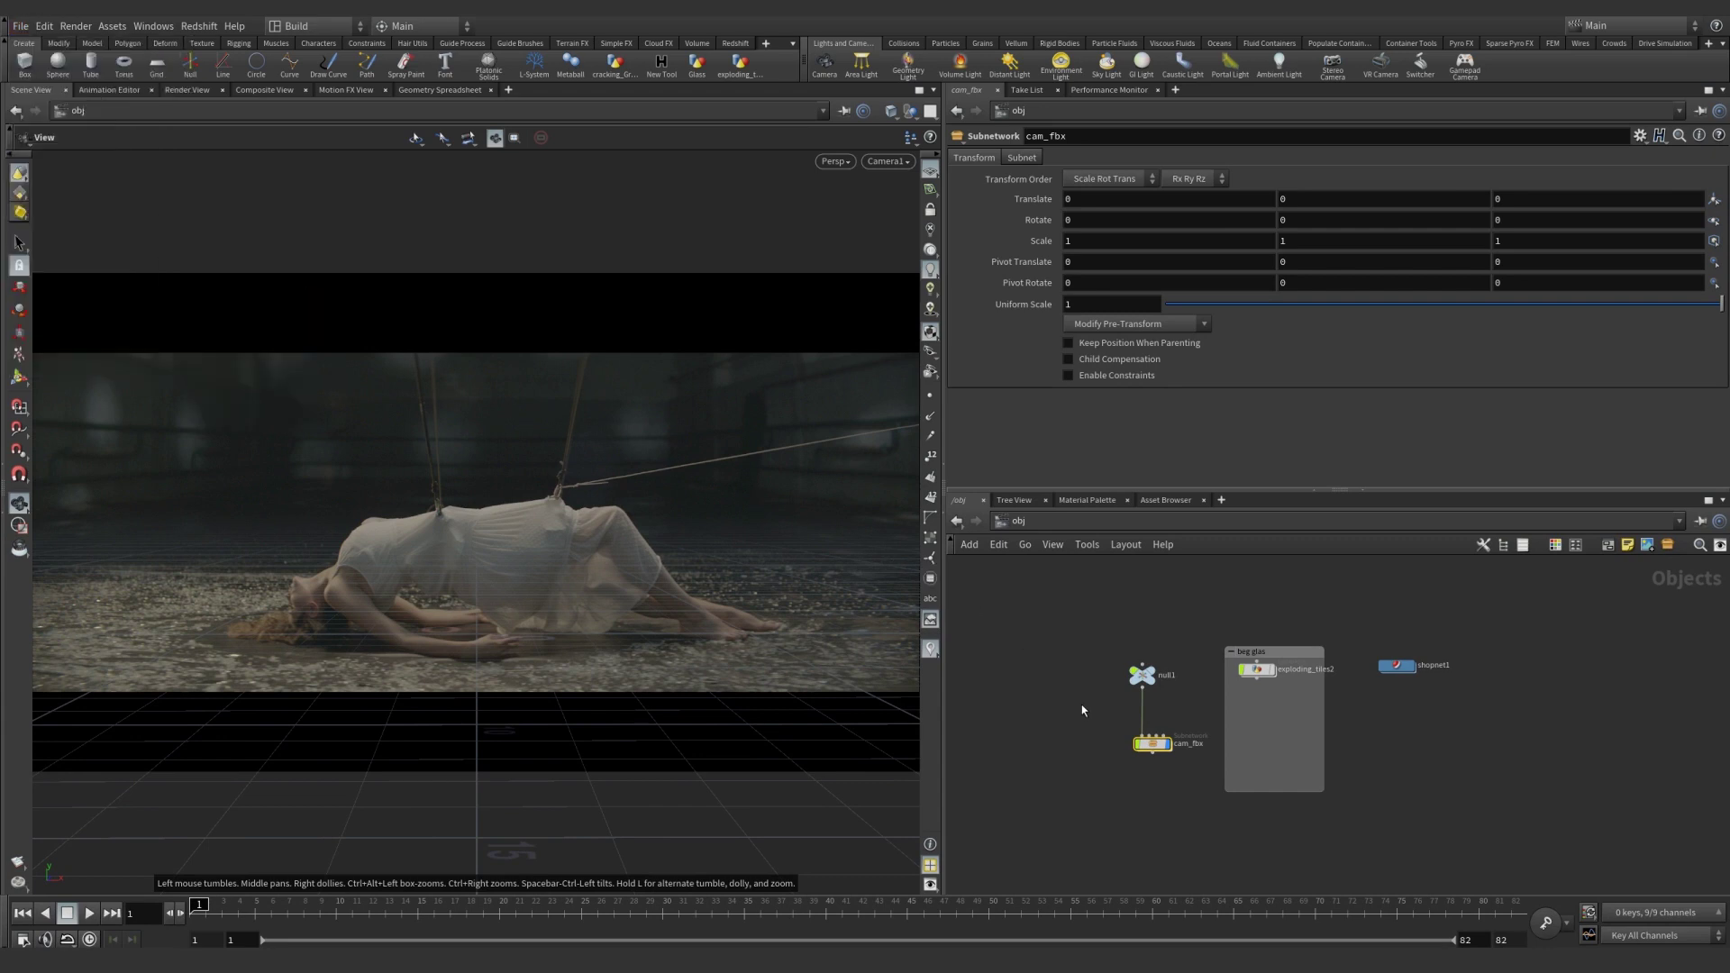
{"action": "double_click", "coordinate": [1152, 747]}
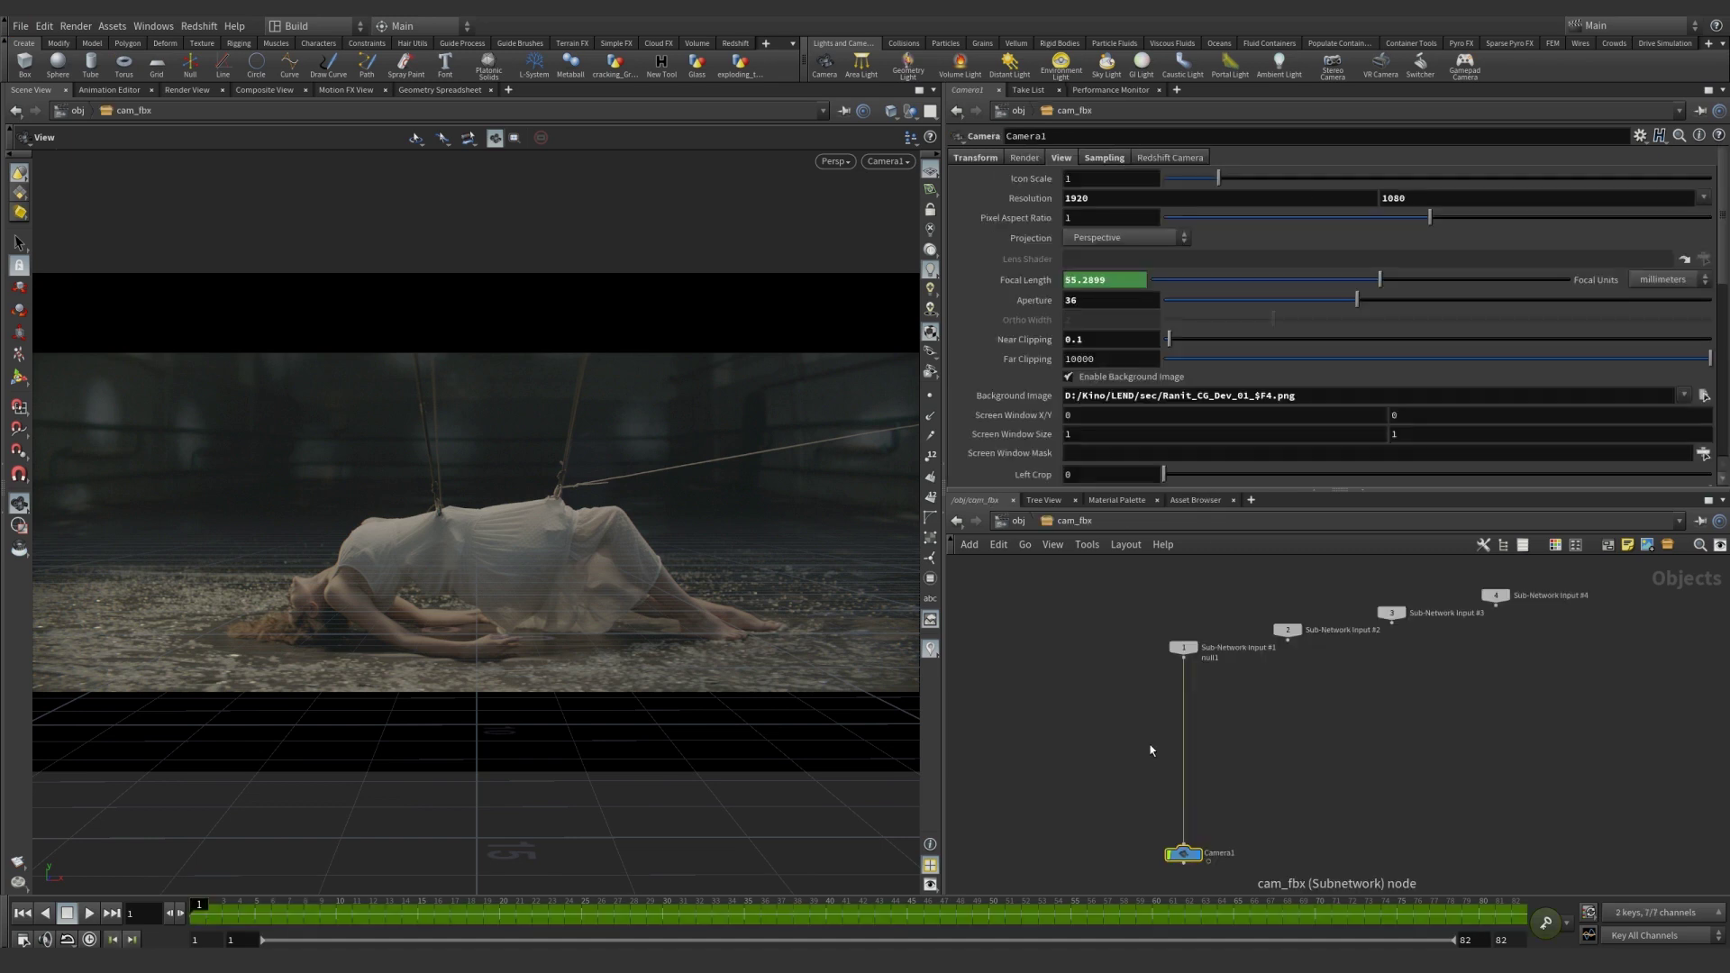
{"action": "left_click", "coordinate": [1181, 855]}
{"action": "left_click", "coordinate": [1145, 640]}
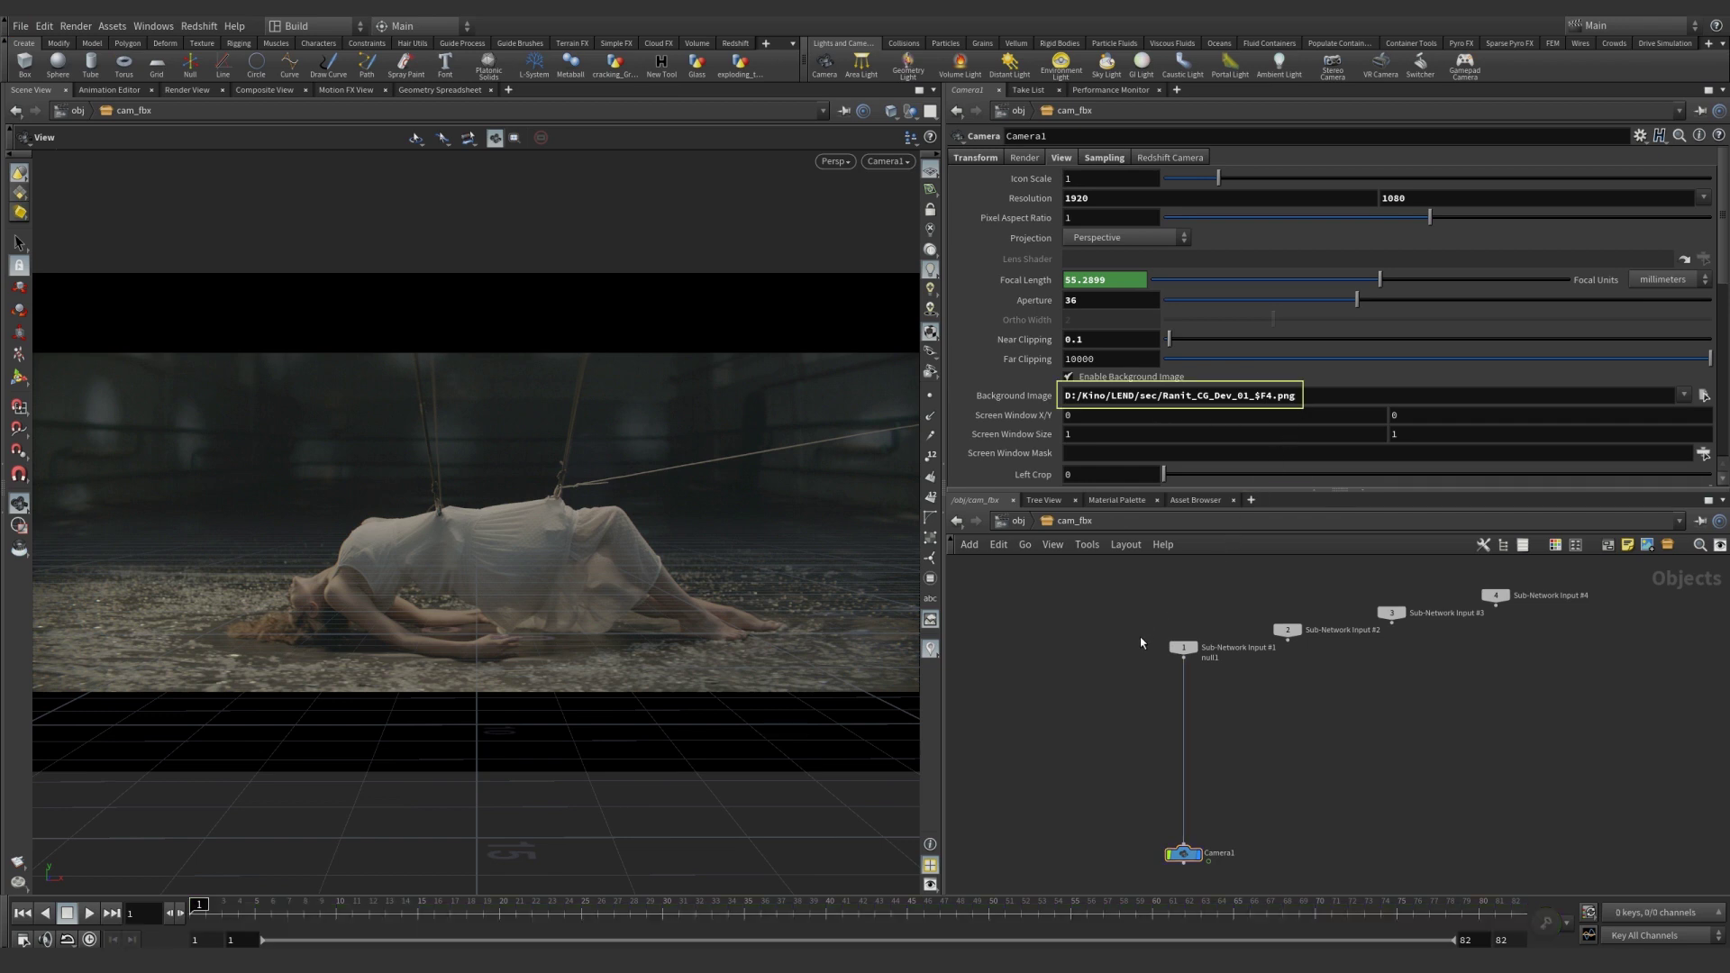
{"action": "left_click", "coordinate": [974, 159]}
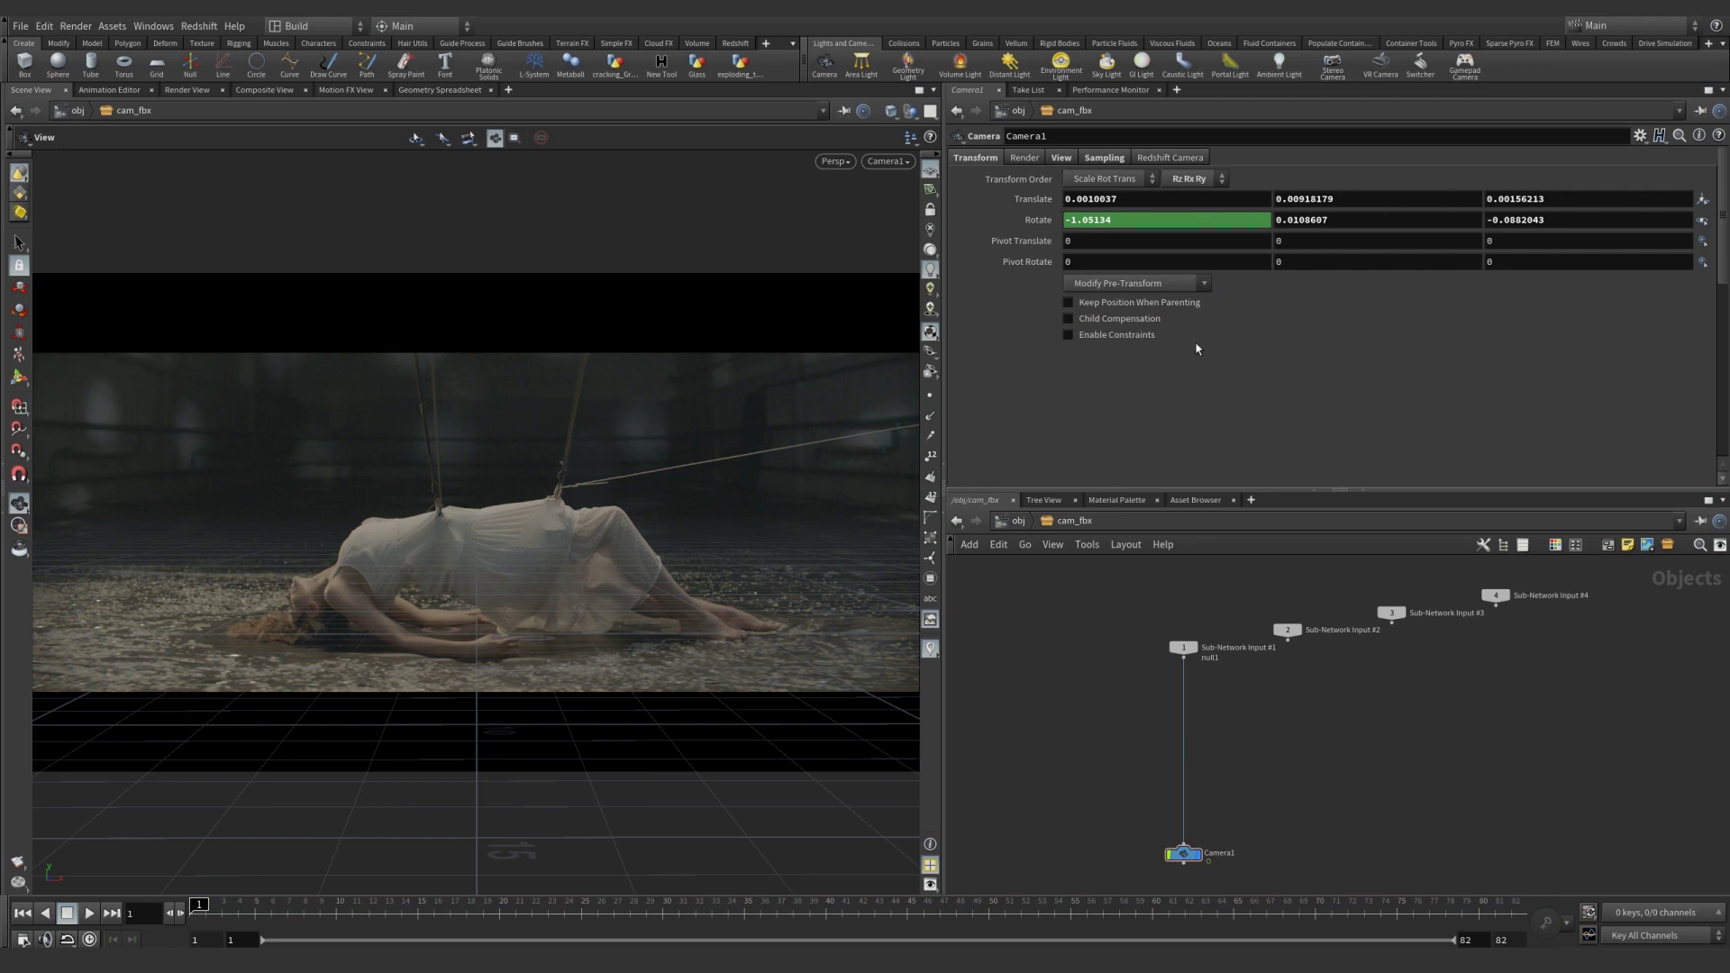
{"action": "left_click", "coordinate": [1019, 522]}
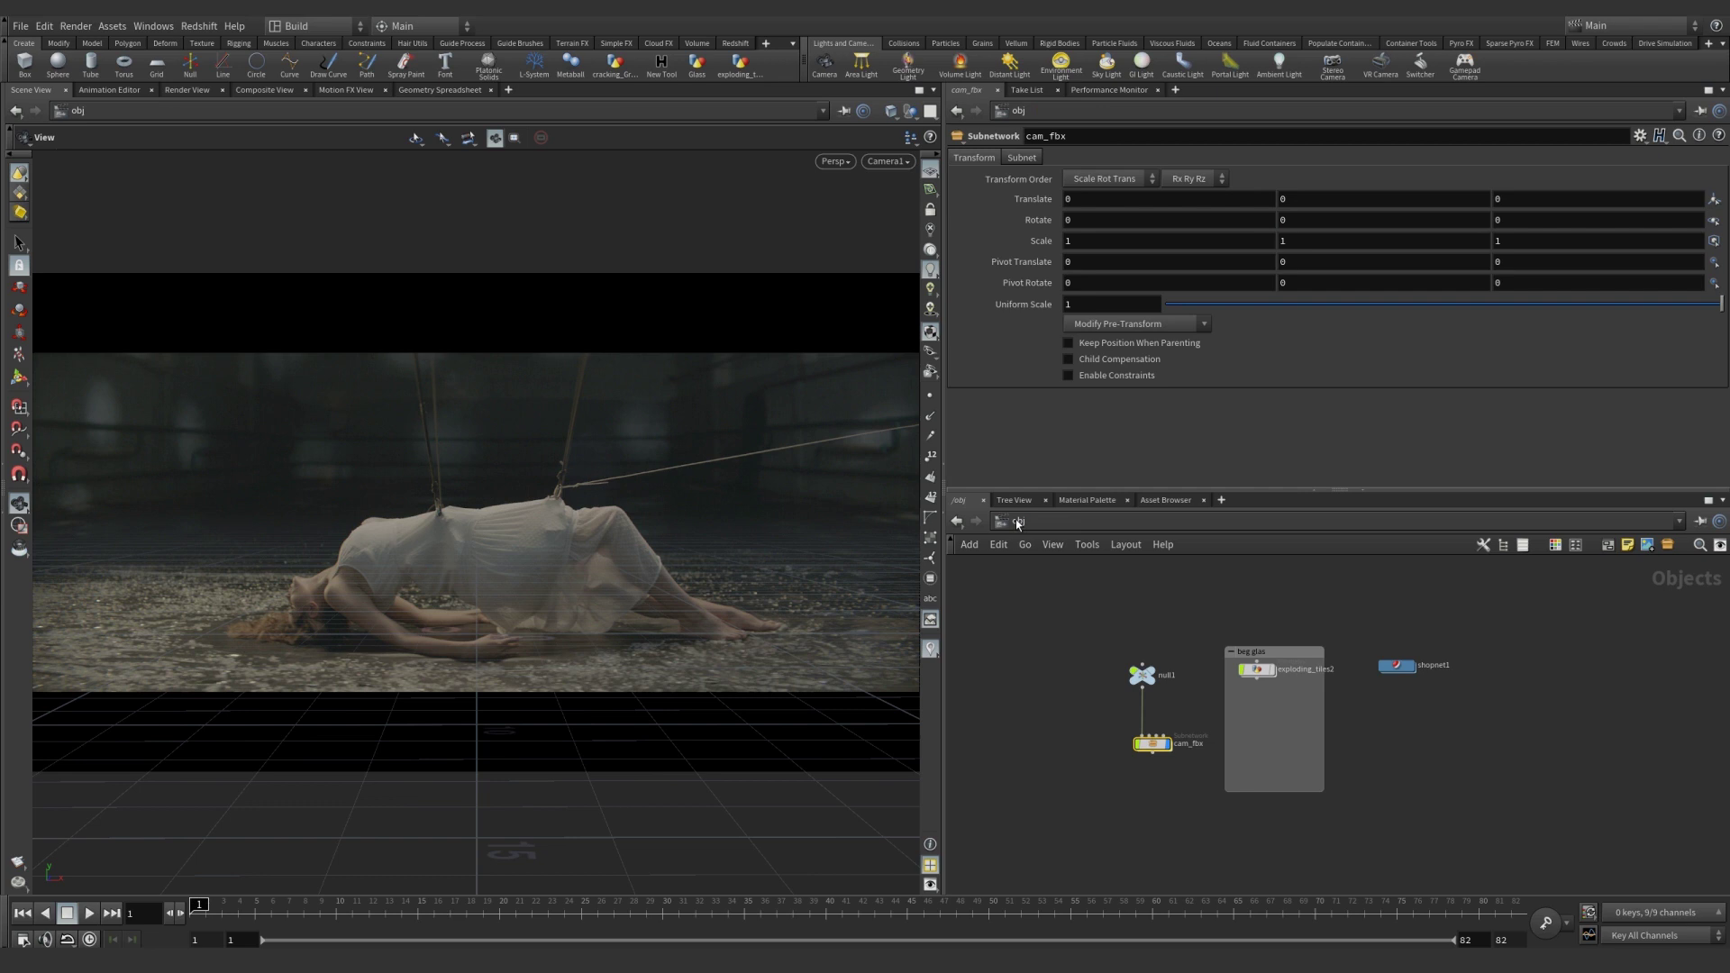
Examine the glas Redshift material inside shopnet1 and the transform of null1 above cam_fbx.
{"action": "double_click", "coordinate": [1398, 667]}
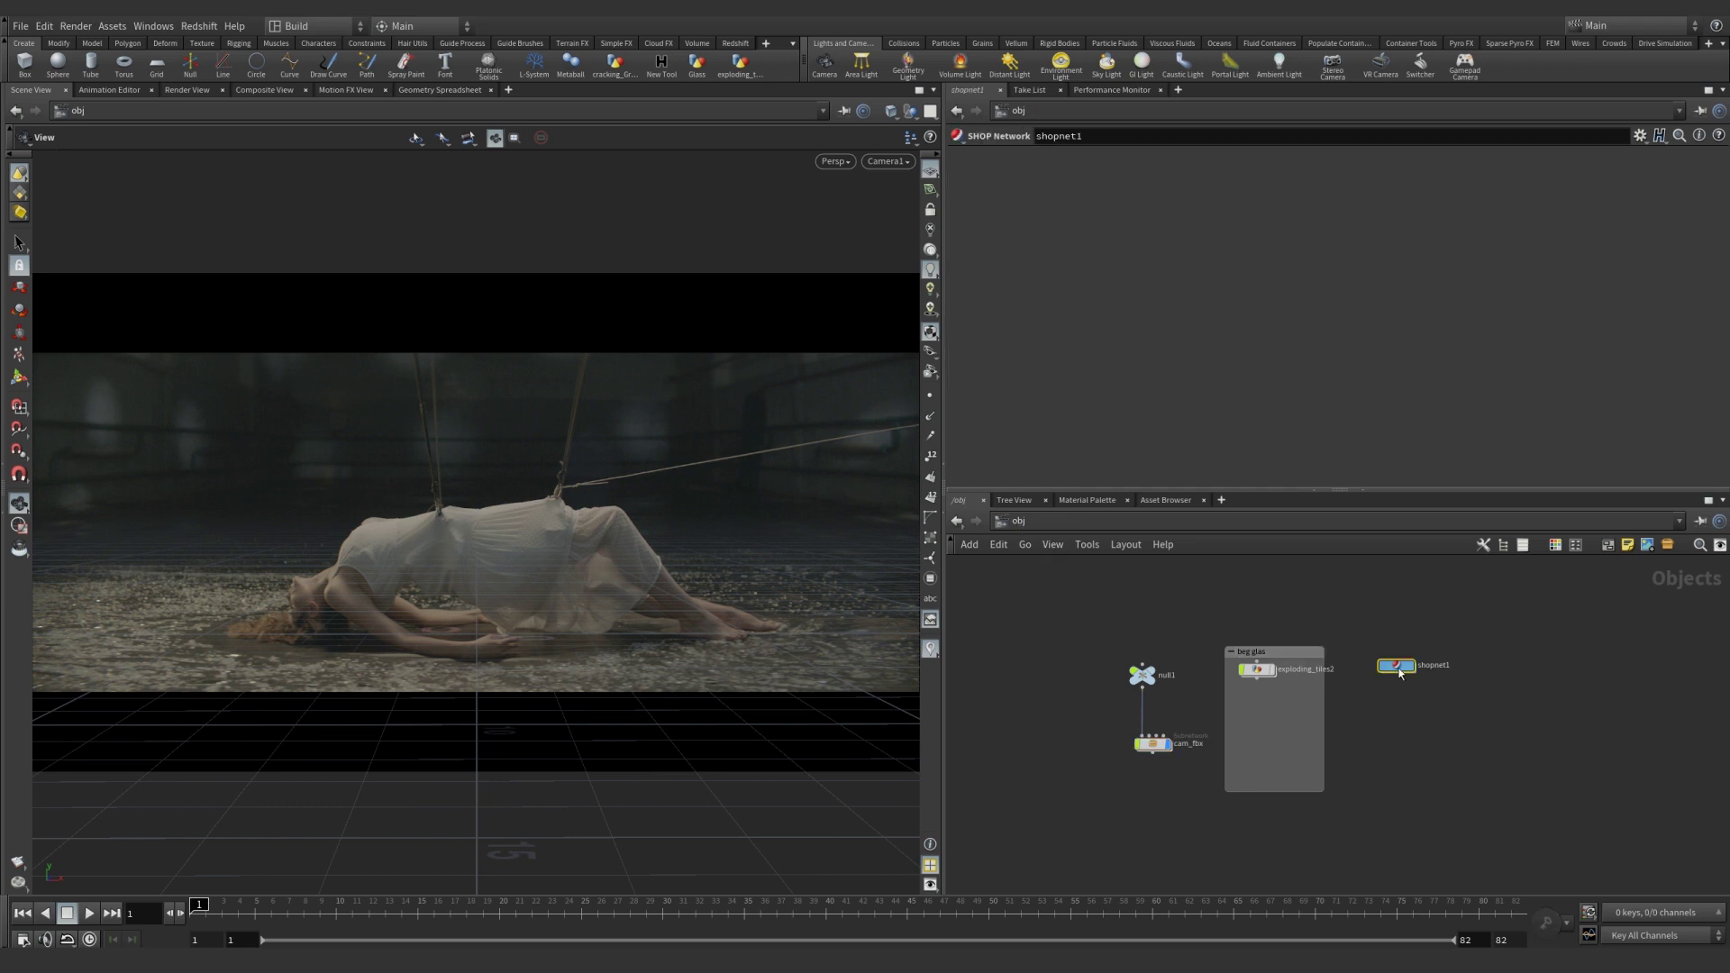
{"action": "double_click", "coordinate": [1259, 652]}
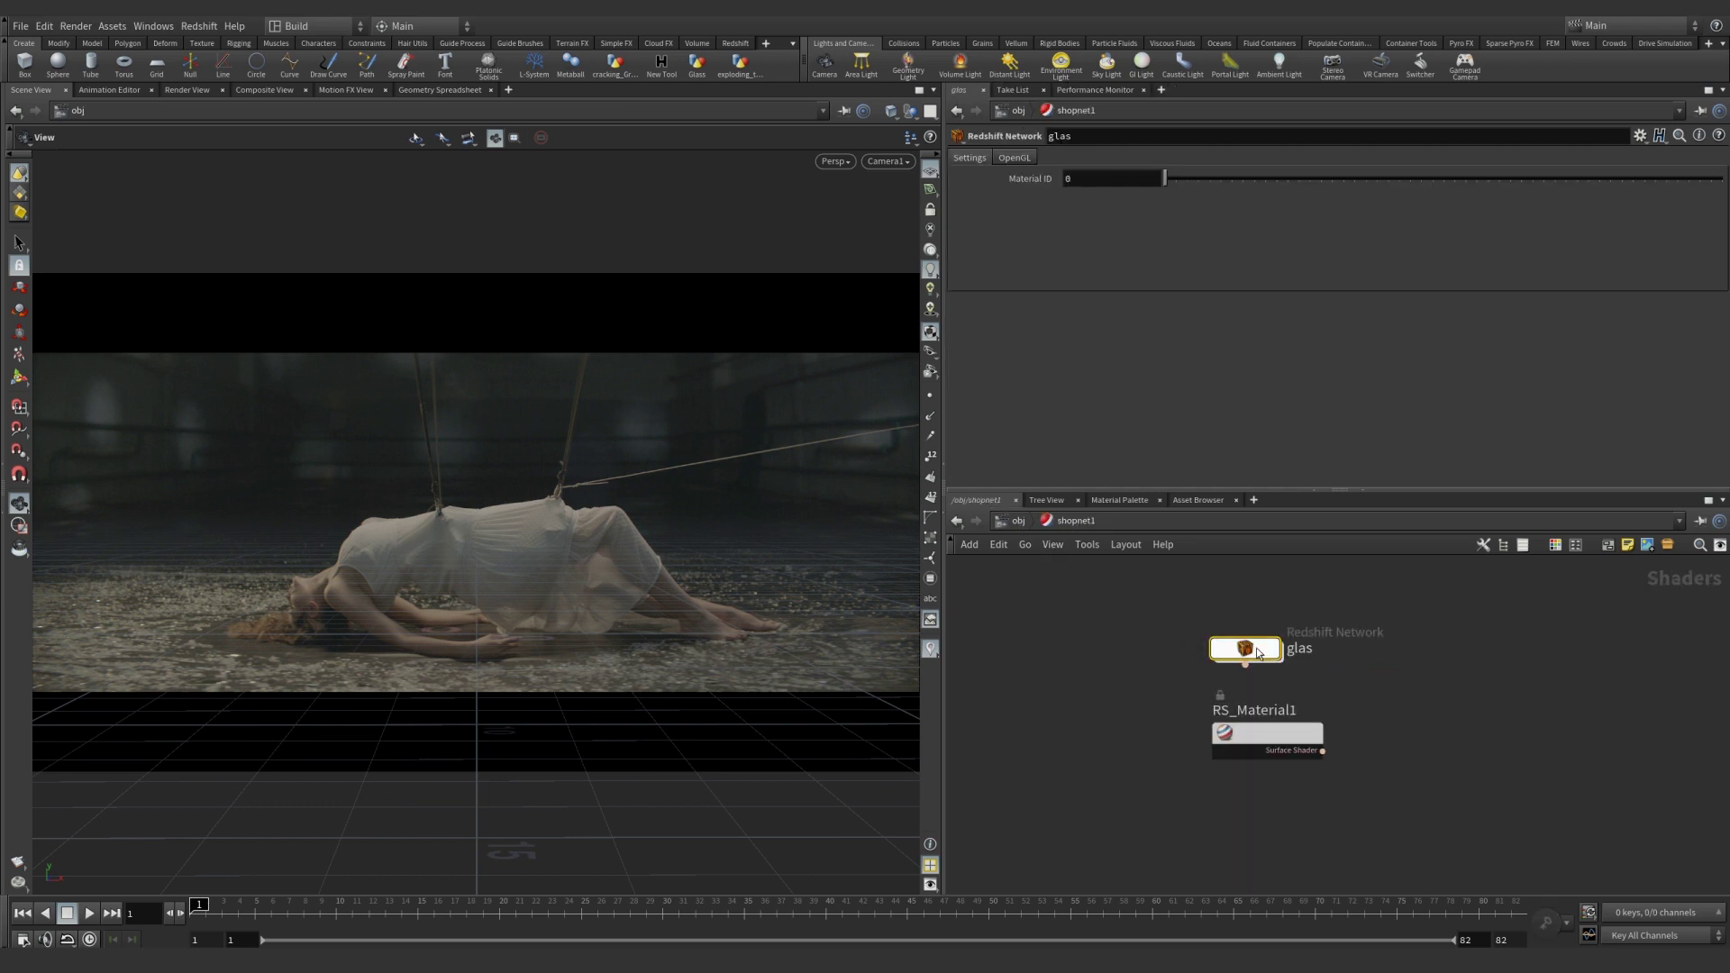
{"action": "mouse_move", "coordinate": [1236, 680]}
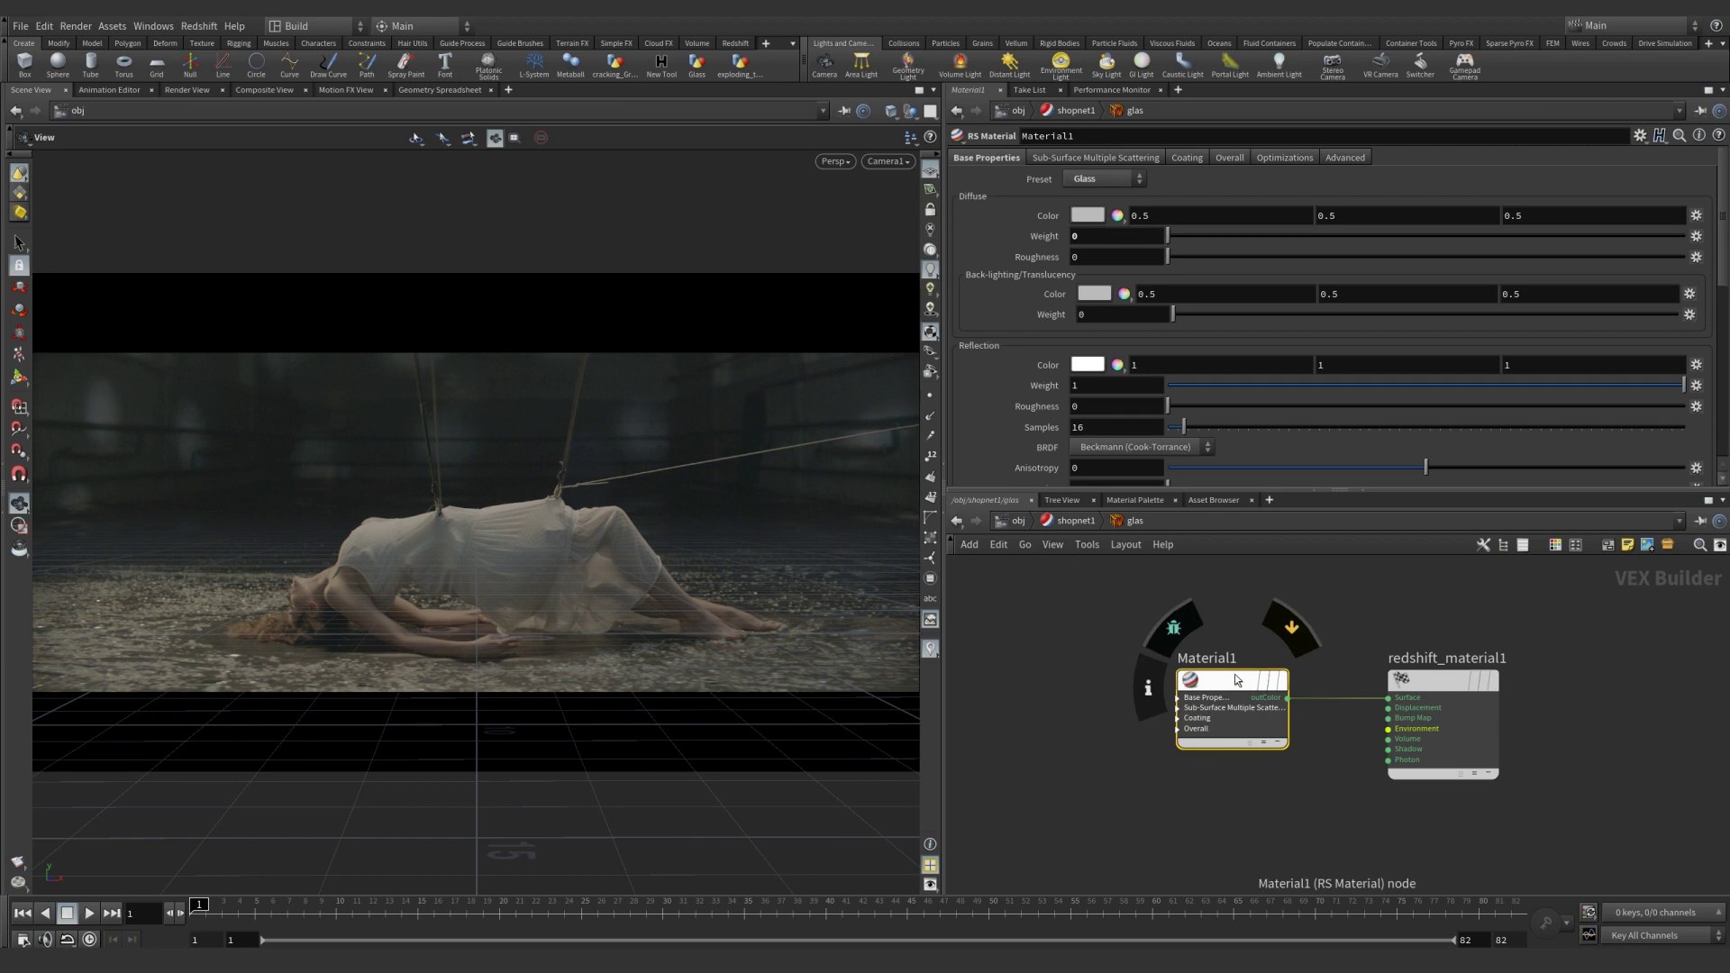
{"action": "left_click", "coordinate": [1019, 521]}
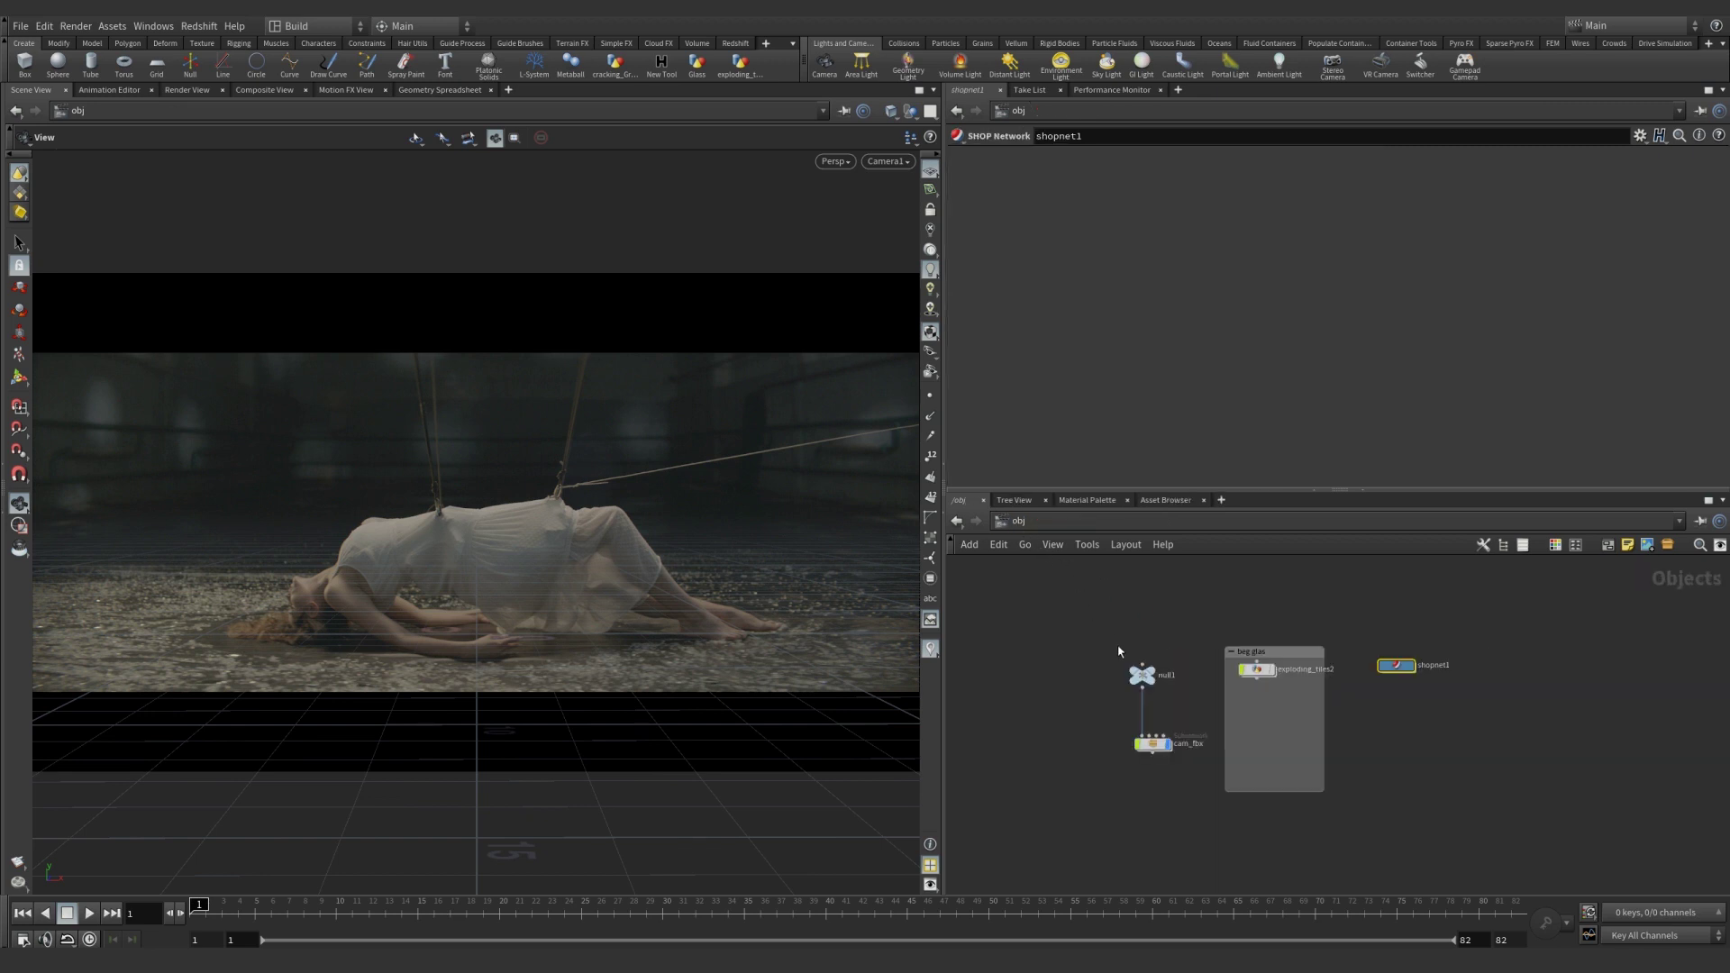
{"action": "left_click", "coordinate": [1143, 677]}
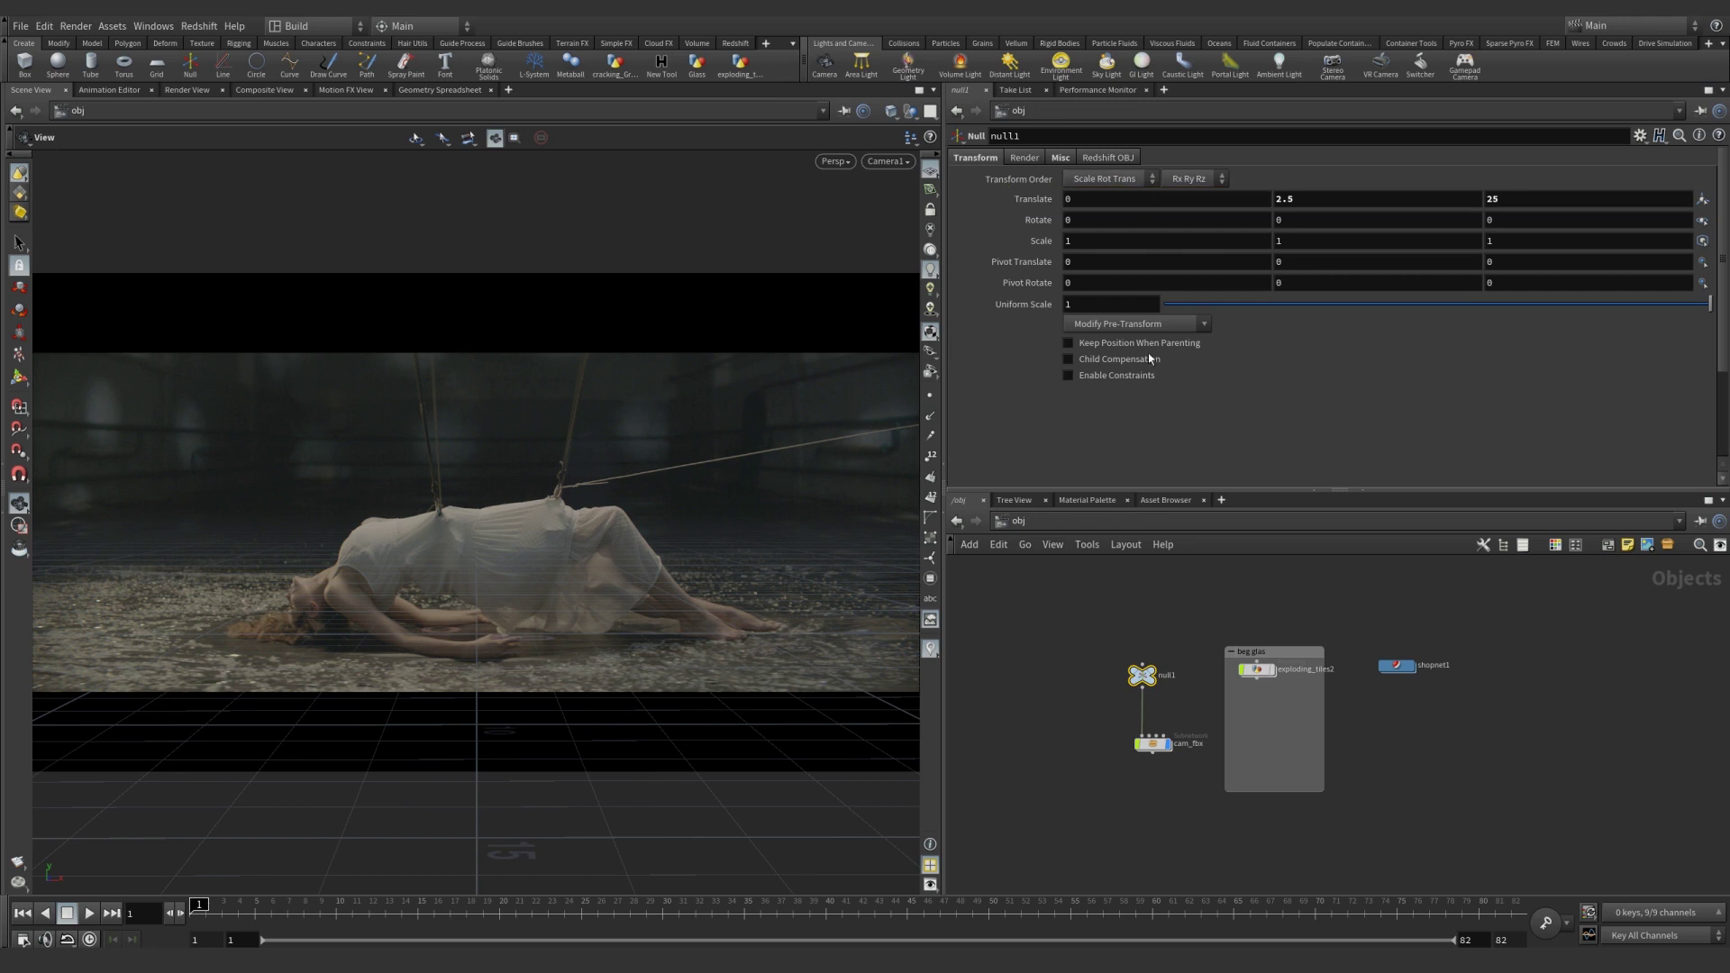
Examine the Redshift_front output's AOV, global illumination, sampling and render camera settings in the out network.
{"action": "left_click", "coordinate": [1017, 523]}
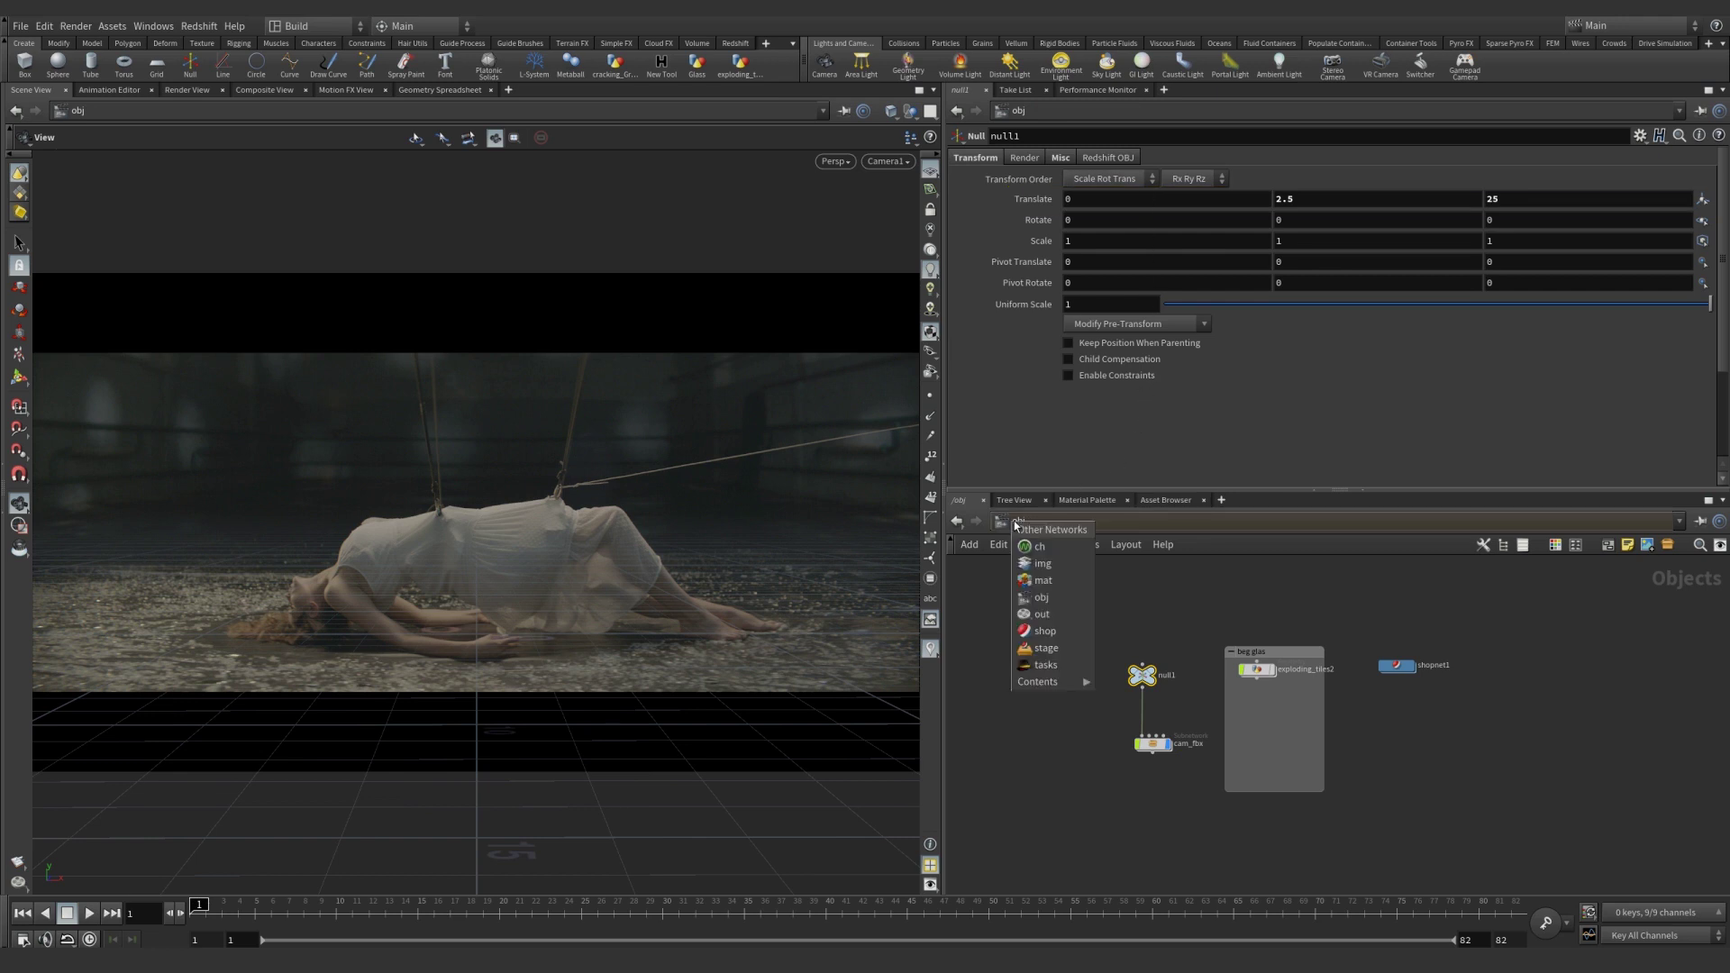
{"action": "left_click", "coordinate": [1038, 615]}
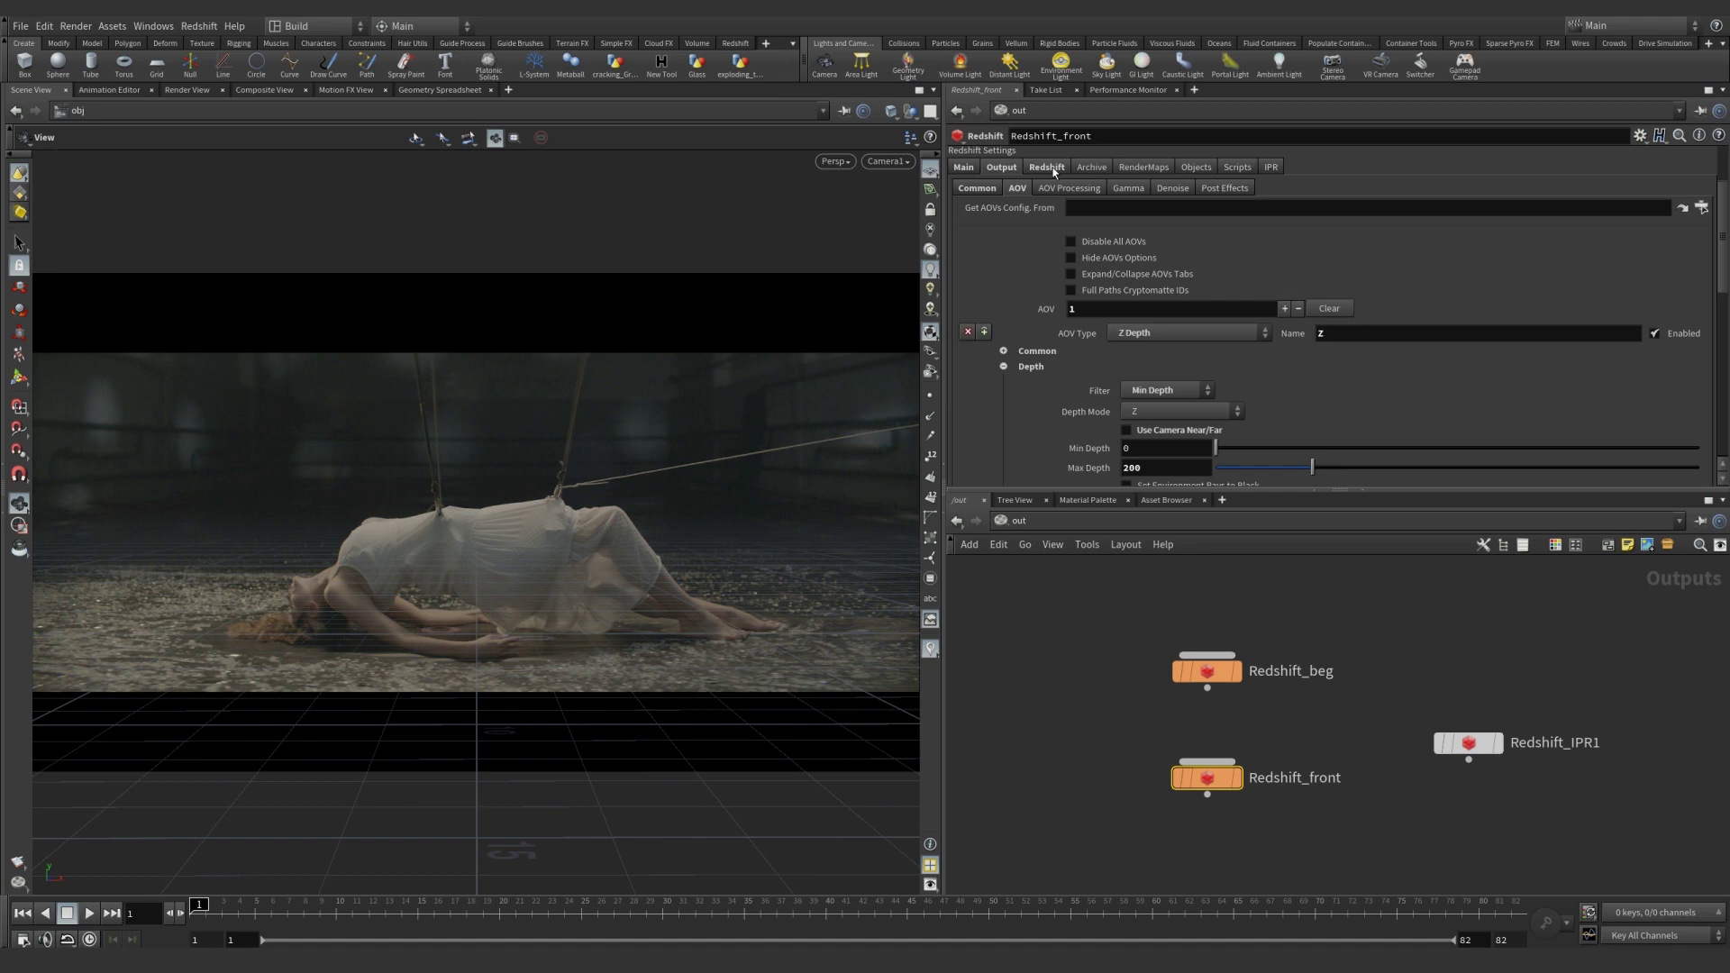
{"action": "left_click", "coordinate": [1052, 169]}
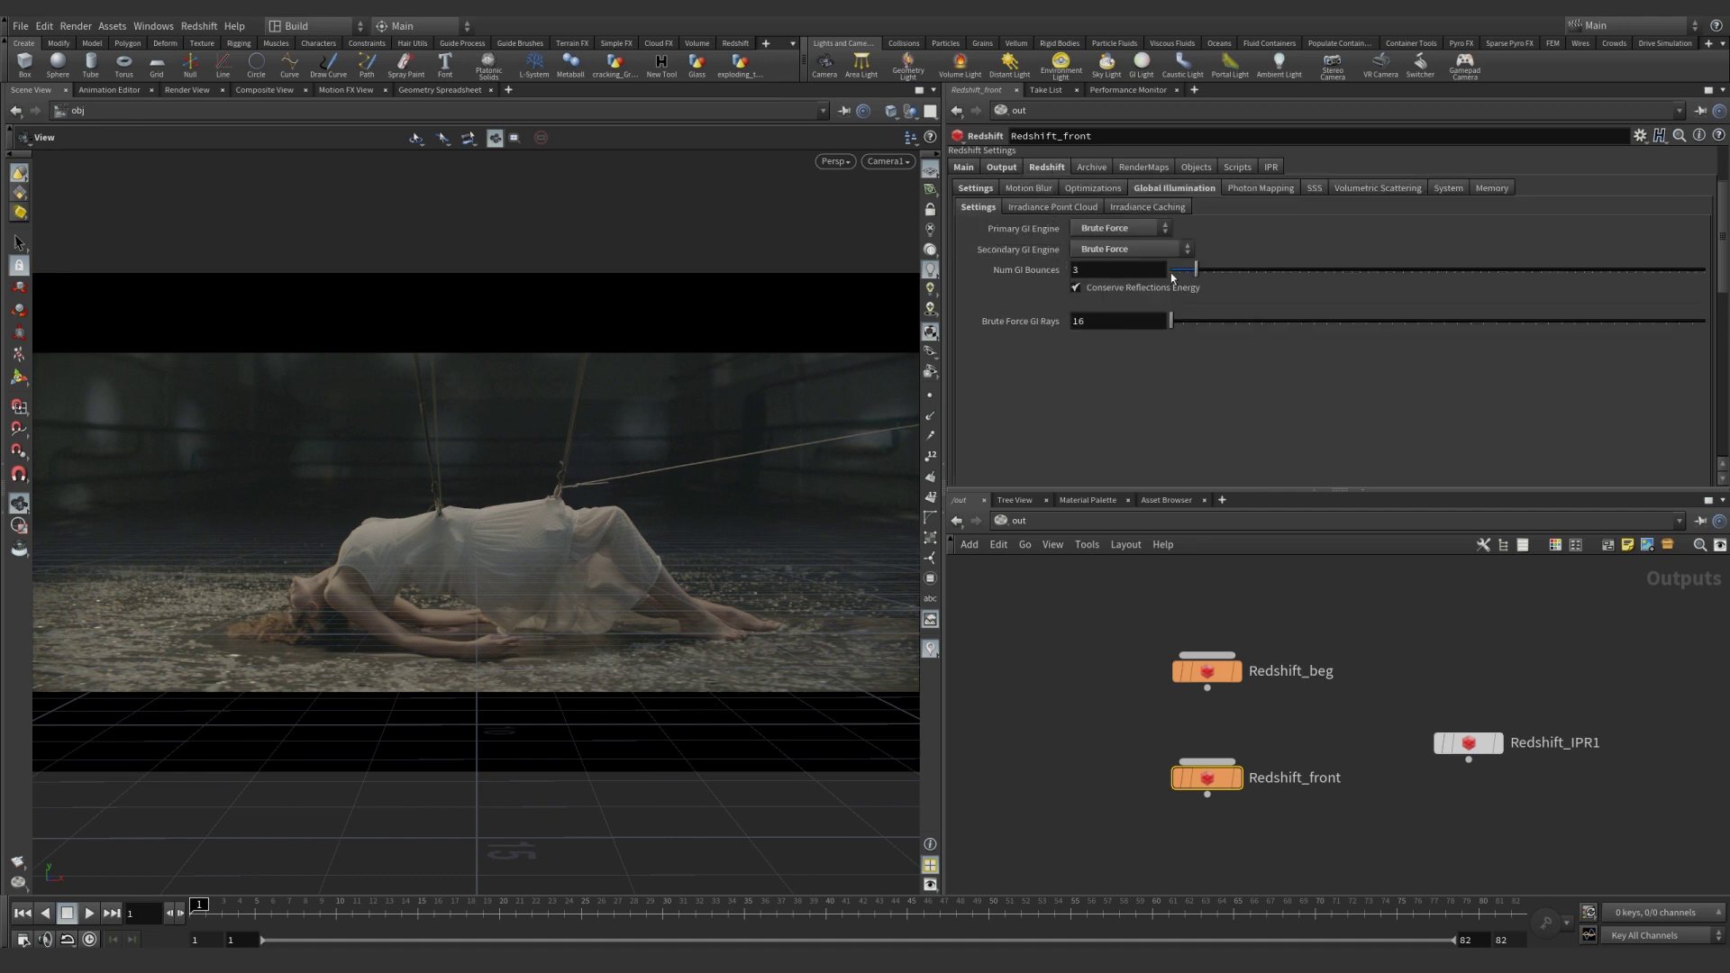
{"action": "left_click", "coordinate": [1067, 189]}
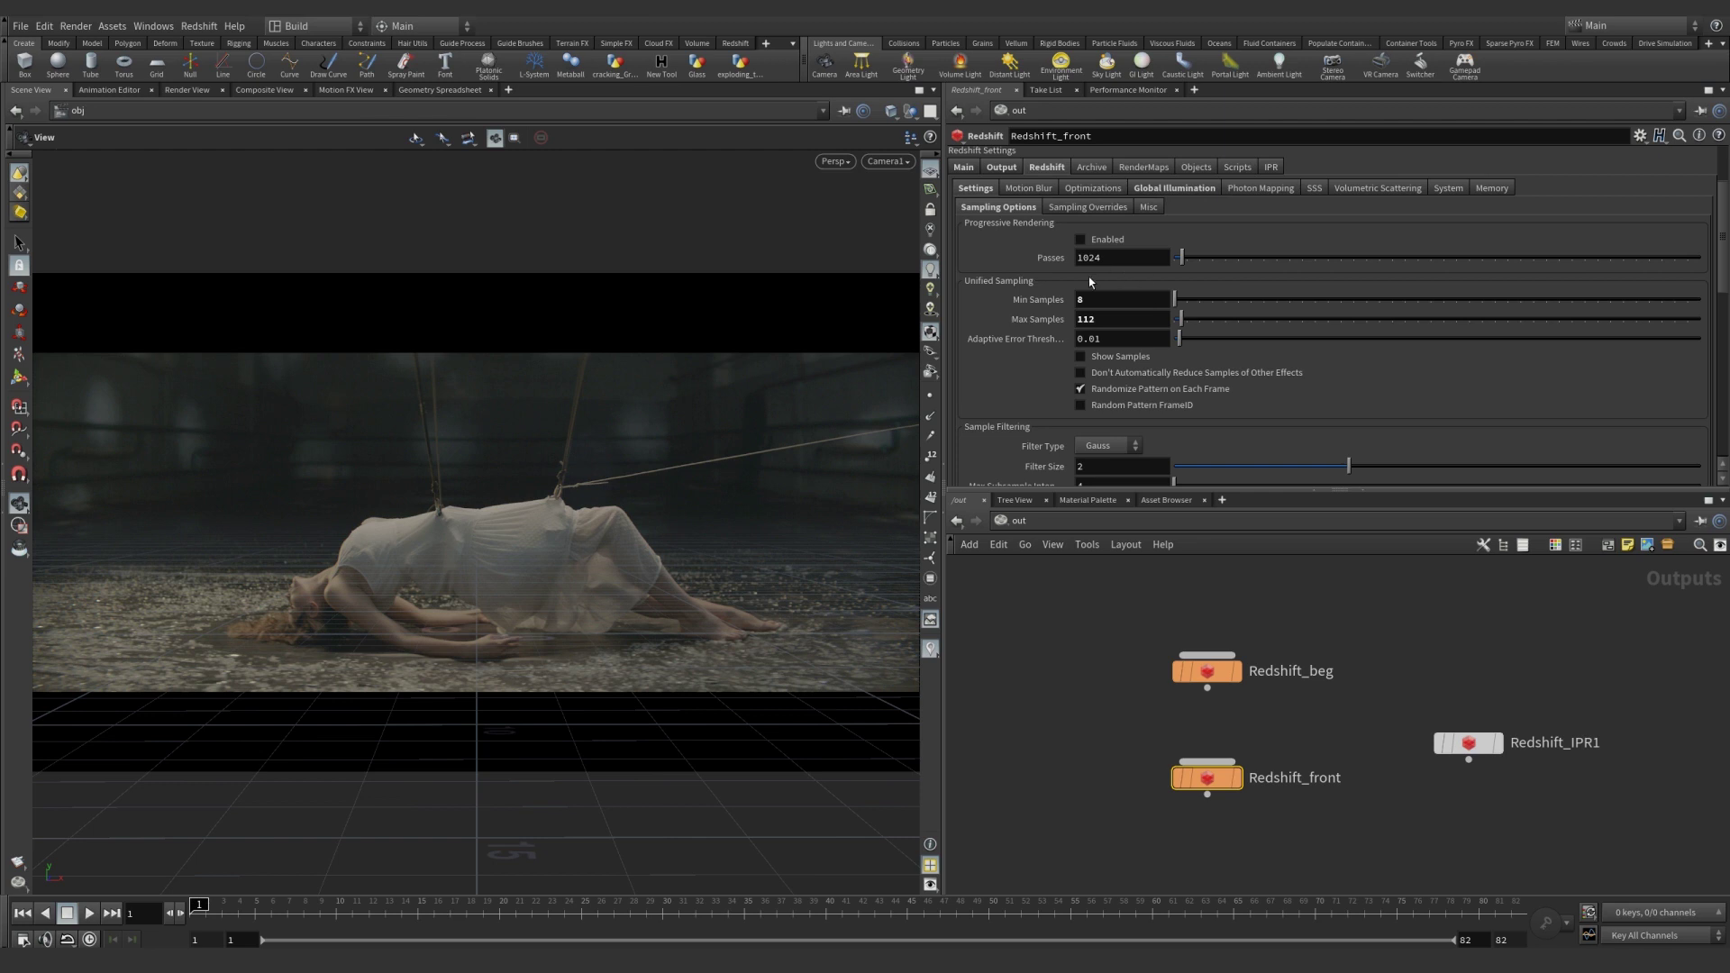
{"action": "left_click", "coordinate": [963, 168]}
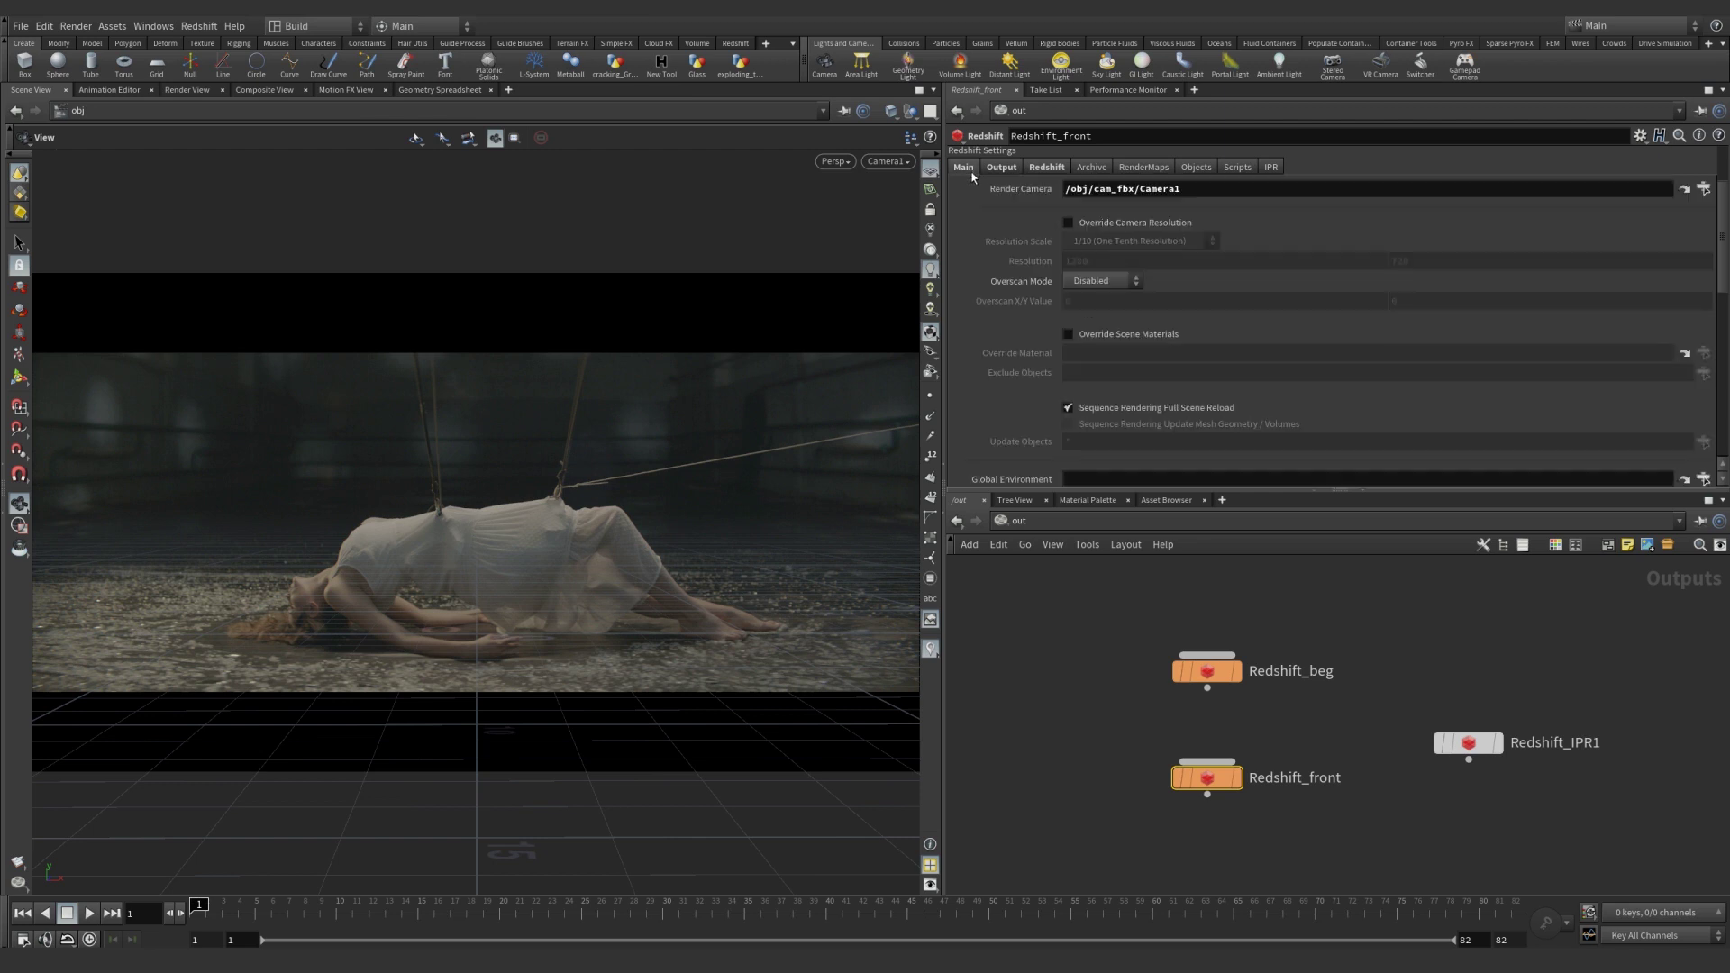
{"action": "scroll", "coordinate": [997, 260], "scroll_direction": "up", "scroll_amount": 3}
{"action": "scroll", "coordinate": [998, 259], "scroll_direction": "up", "scroll_amount": 2}
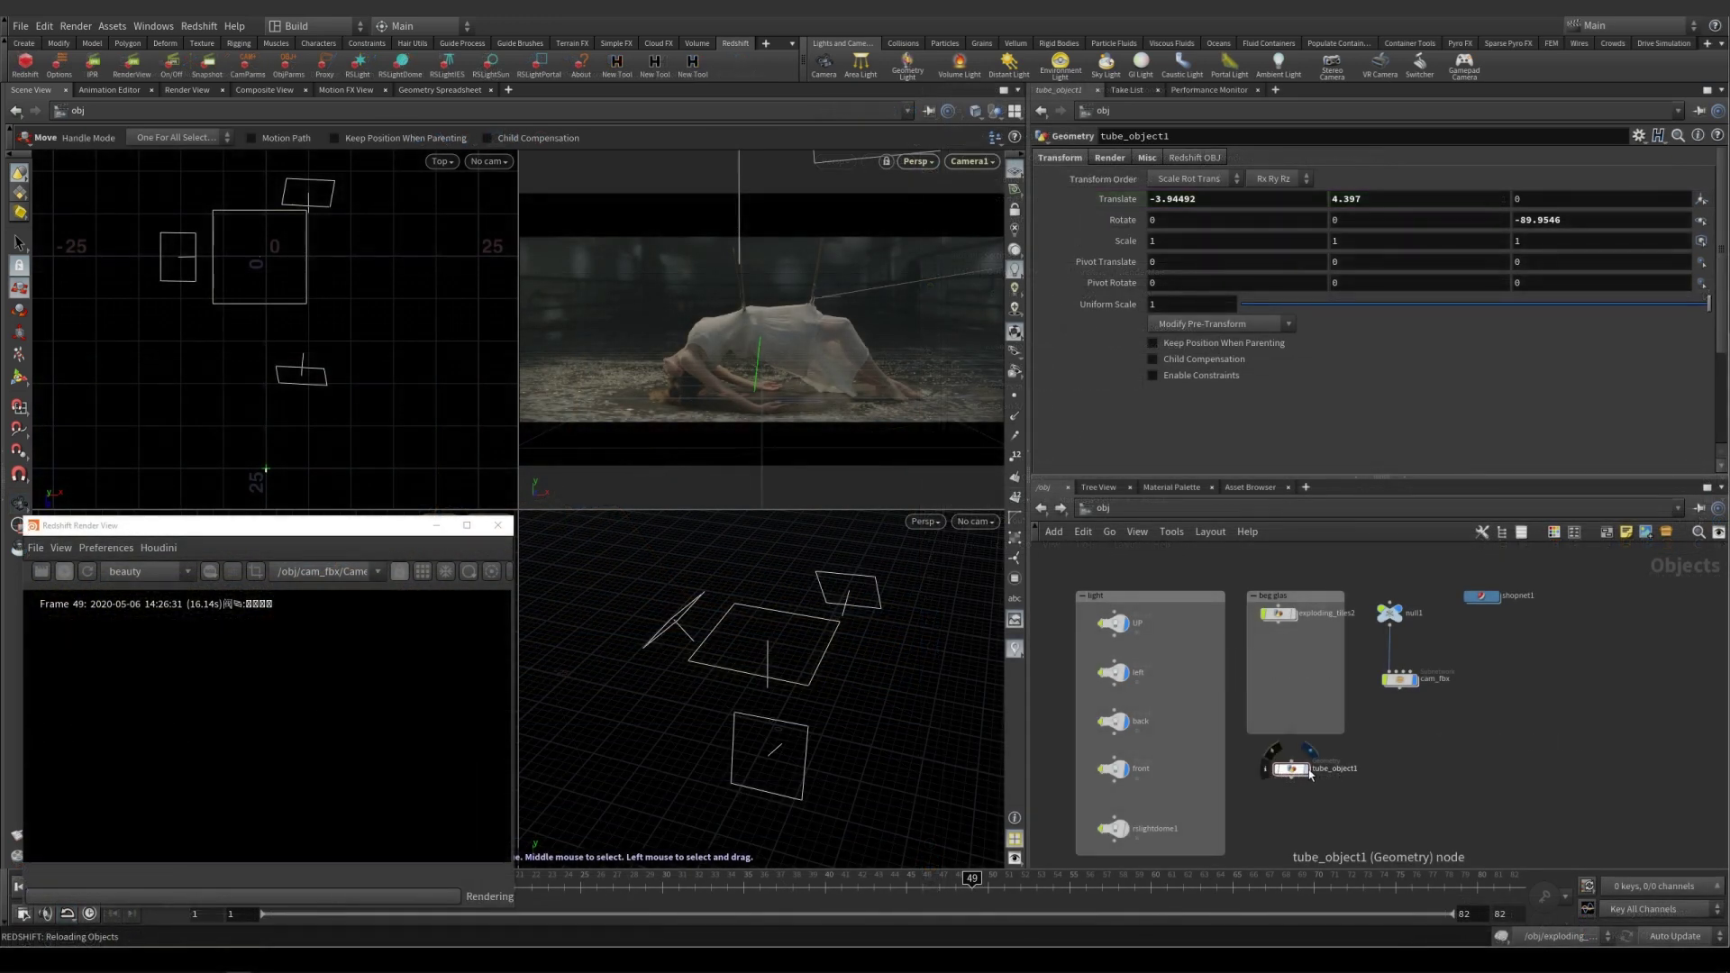
Display tube_object1 as a lighting test object and switch on the UP and left area lights.
{"action": "left_click", "coordinate": [1309, 773]}
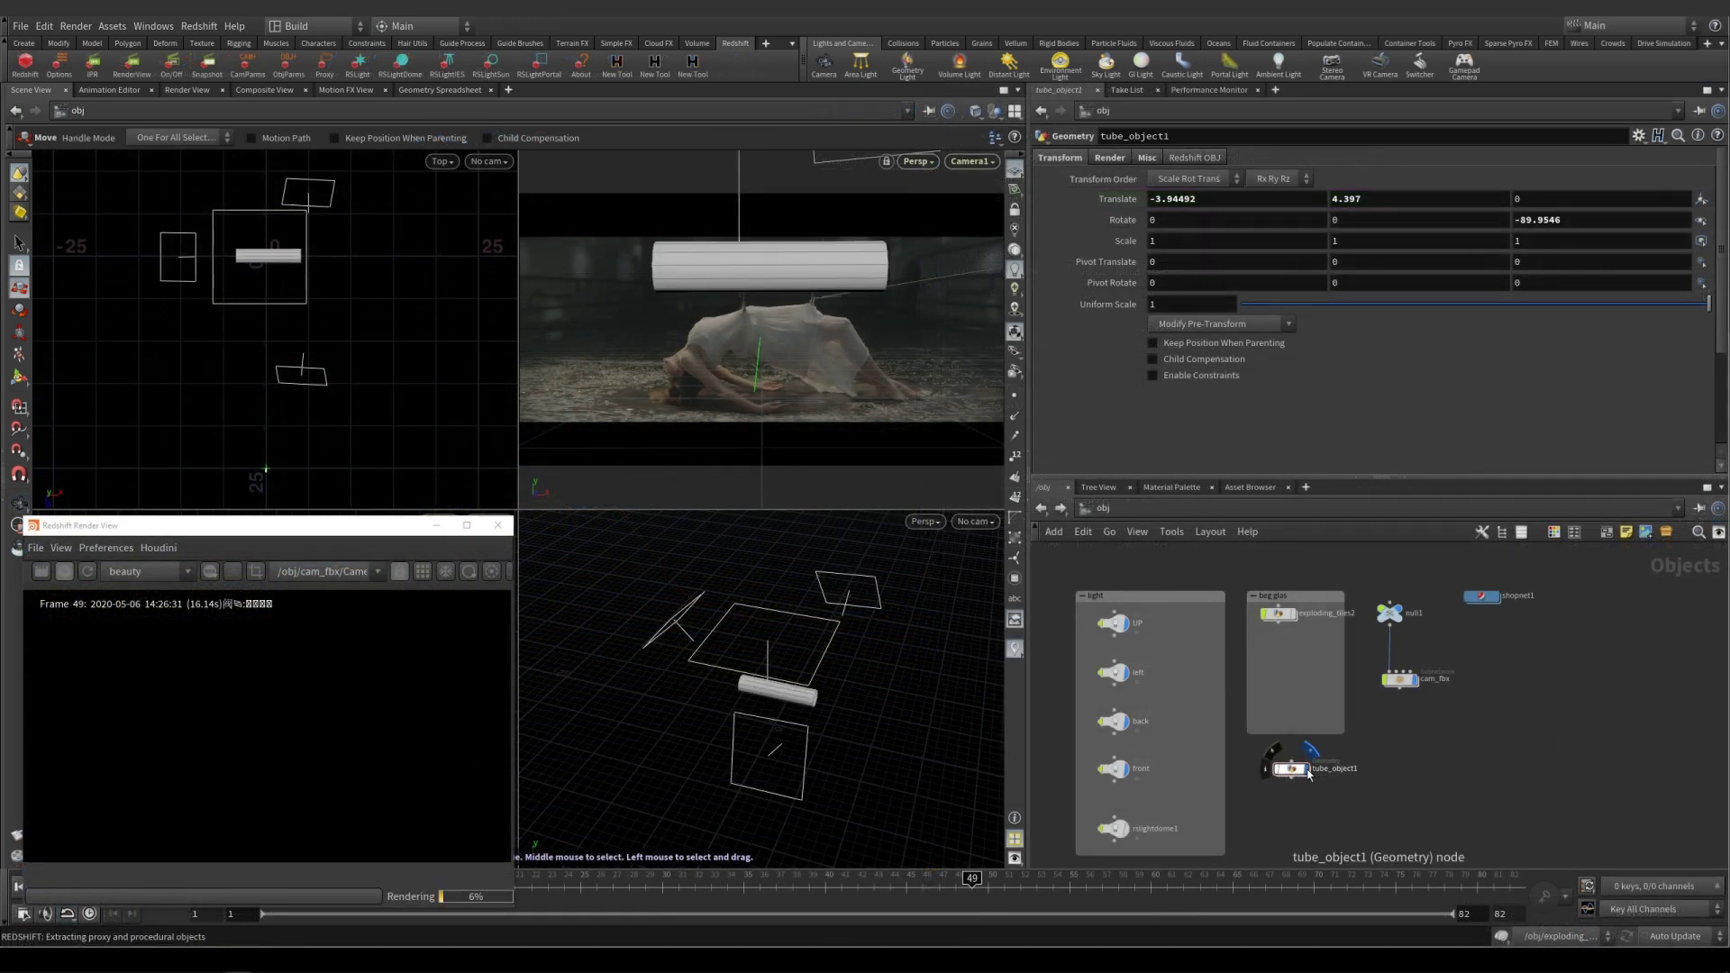
{"action": "left_click", "coordinate": [1116, 625]}
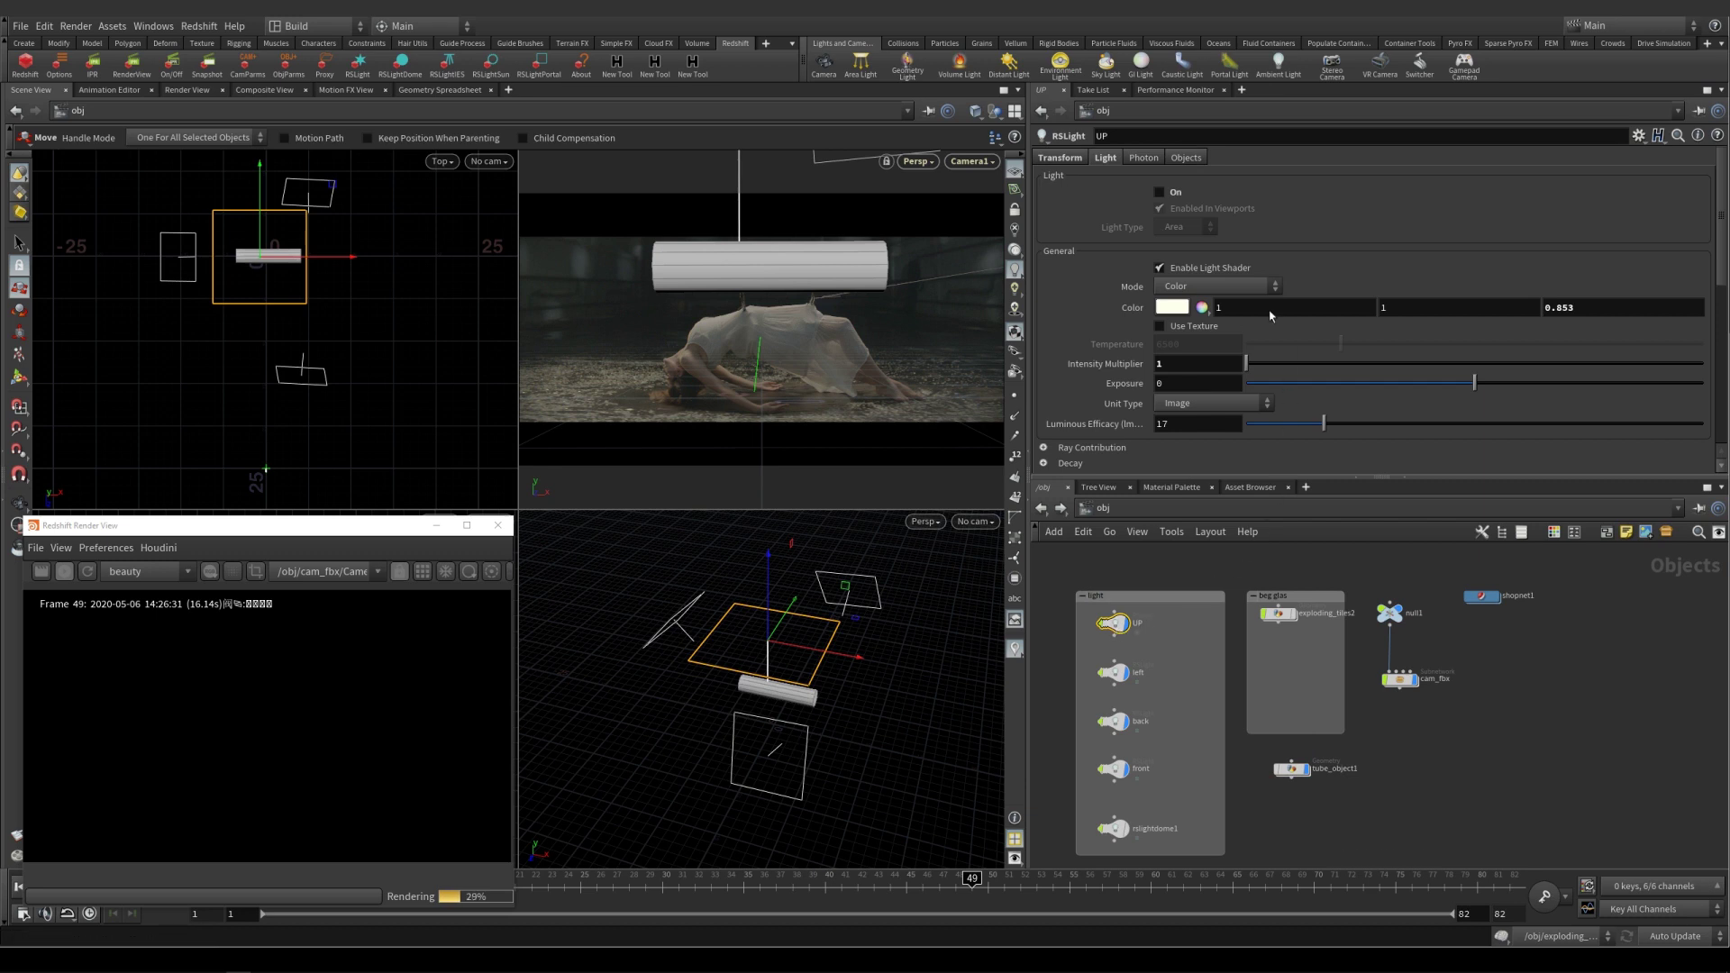
{"action": "left_click", "coordinate": [1160, 192]}
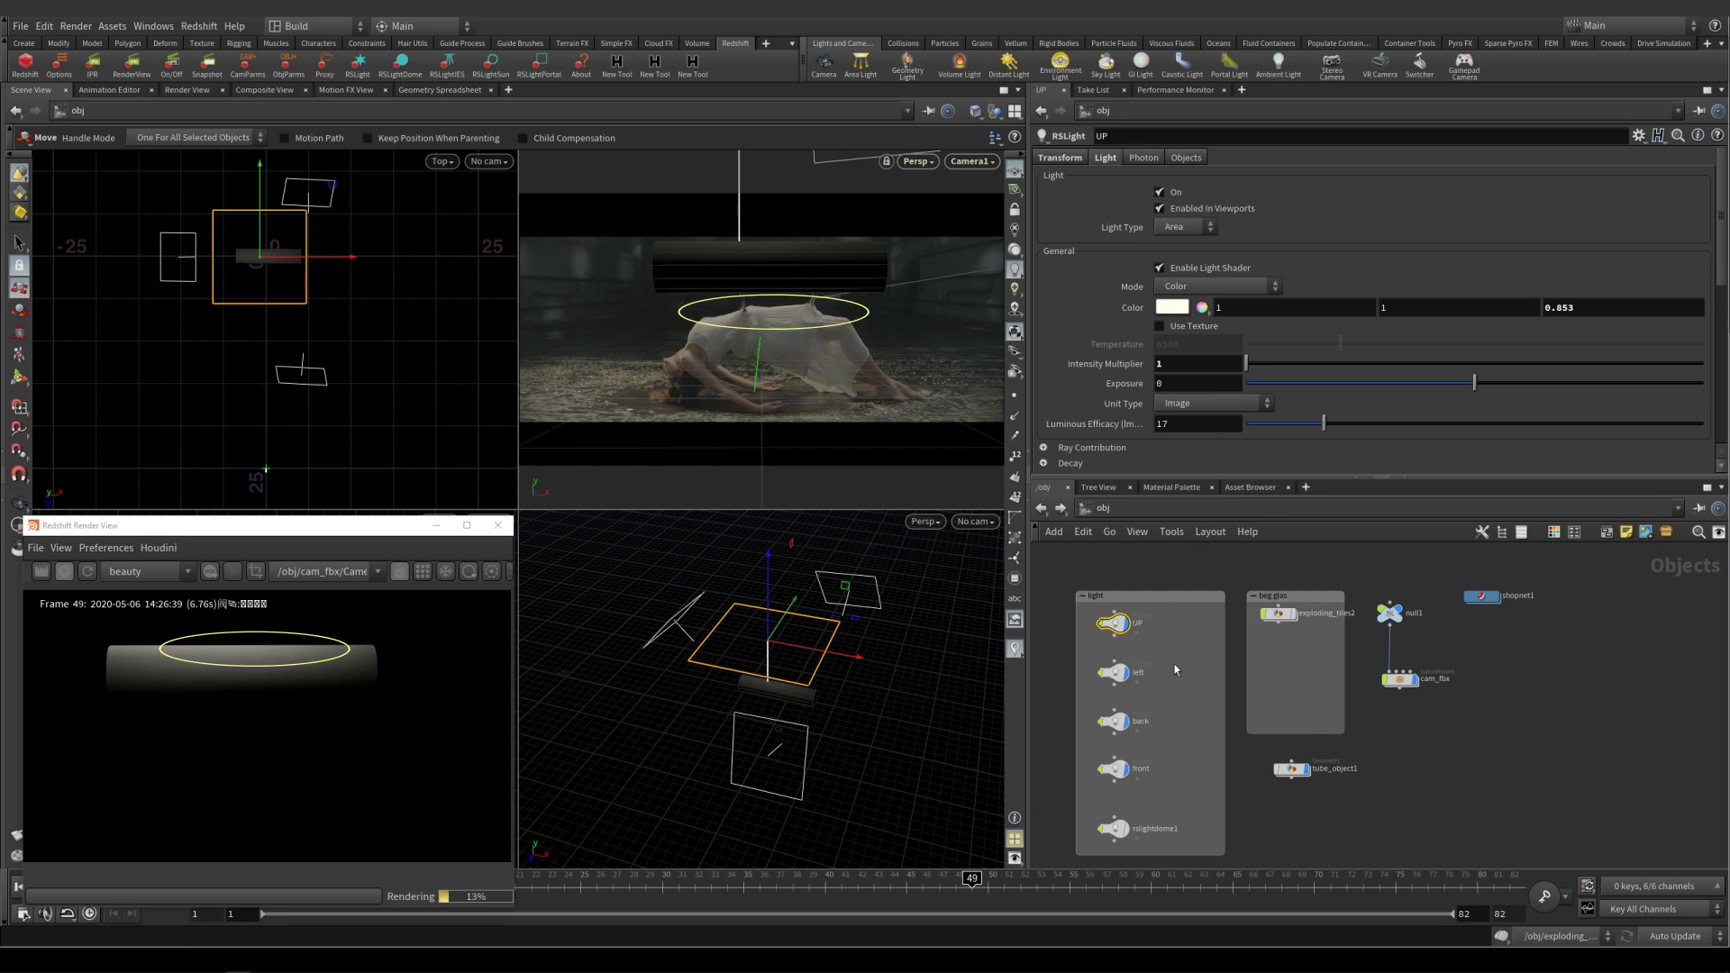
{"action": "left_click", "coordinate": [1117, 672]}
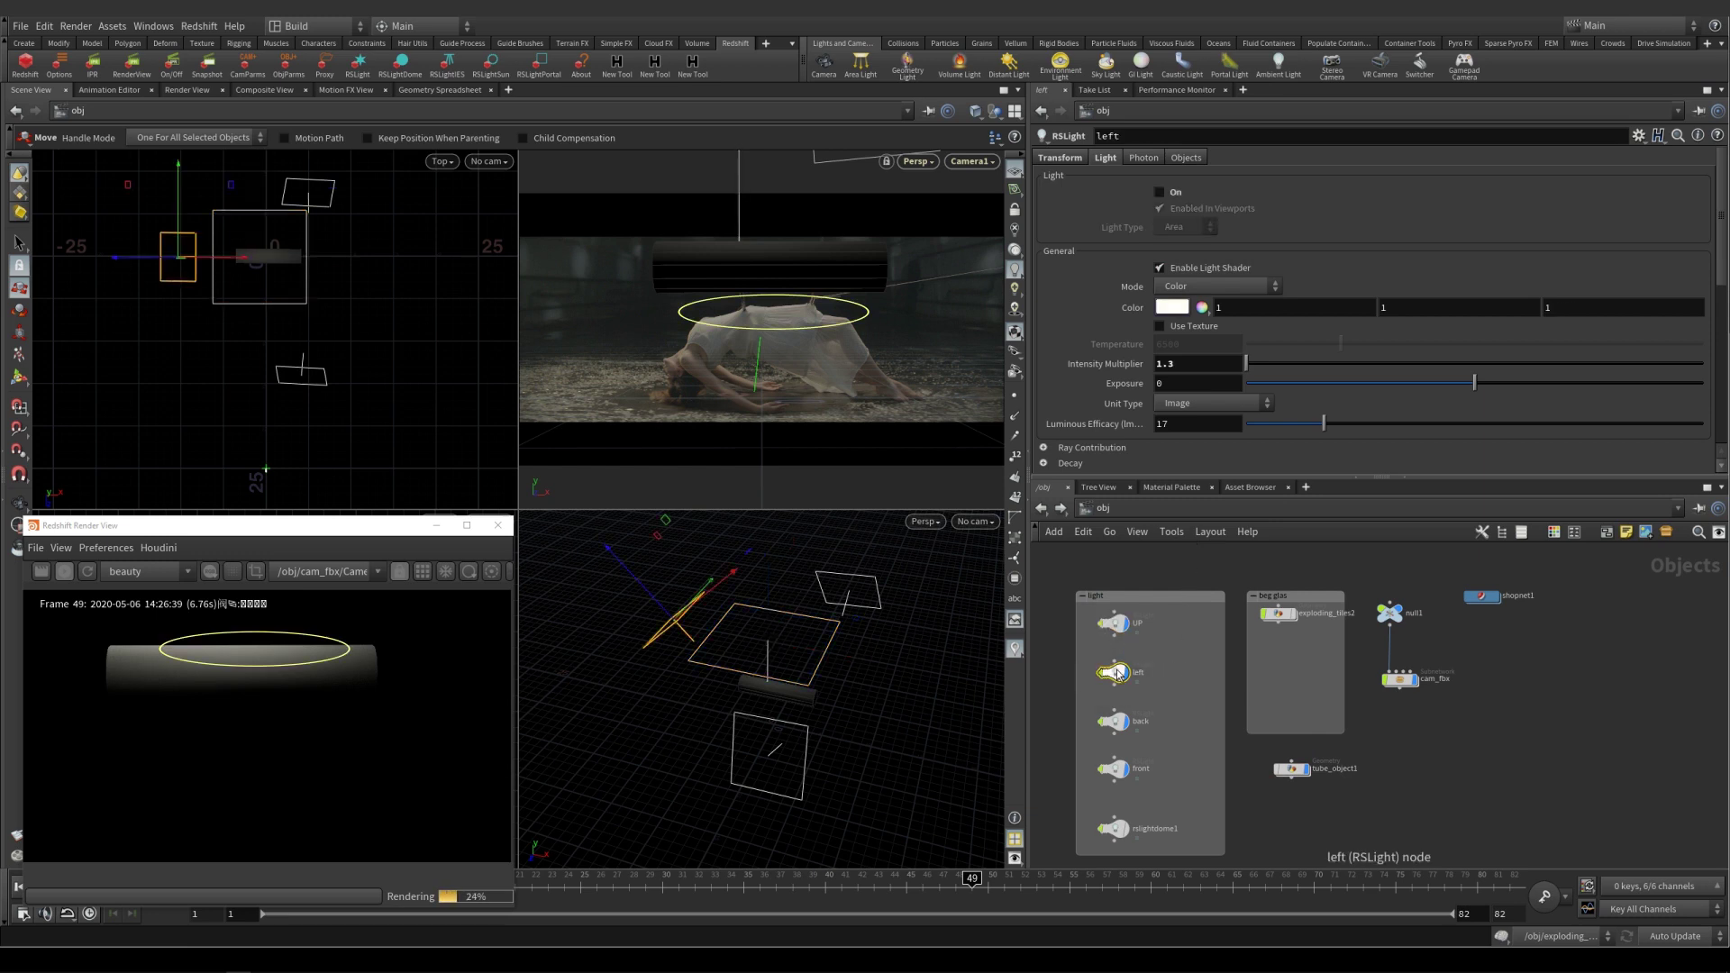
{"action": "left_click", "coordinate": [1160, 192]}
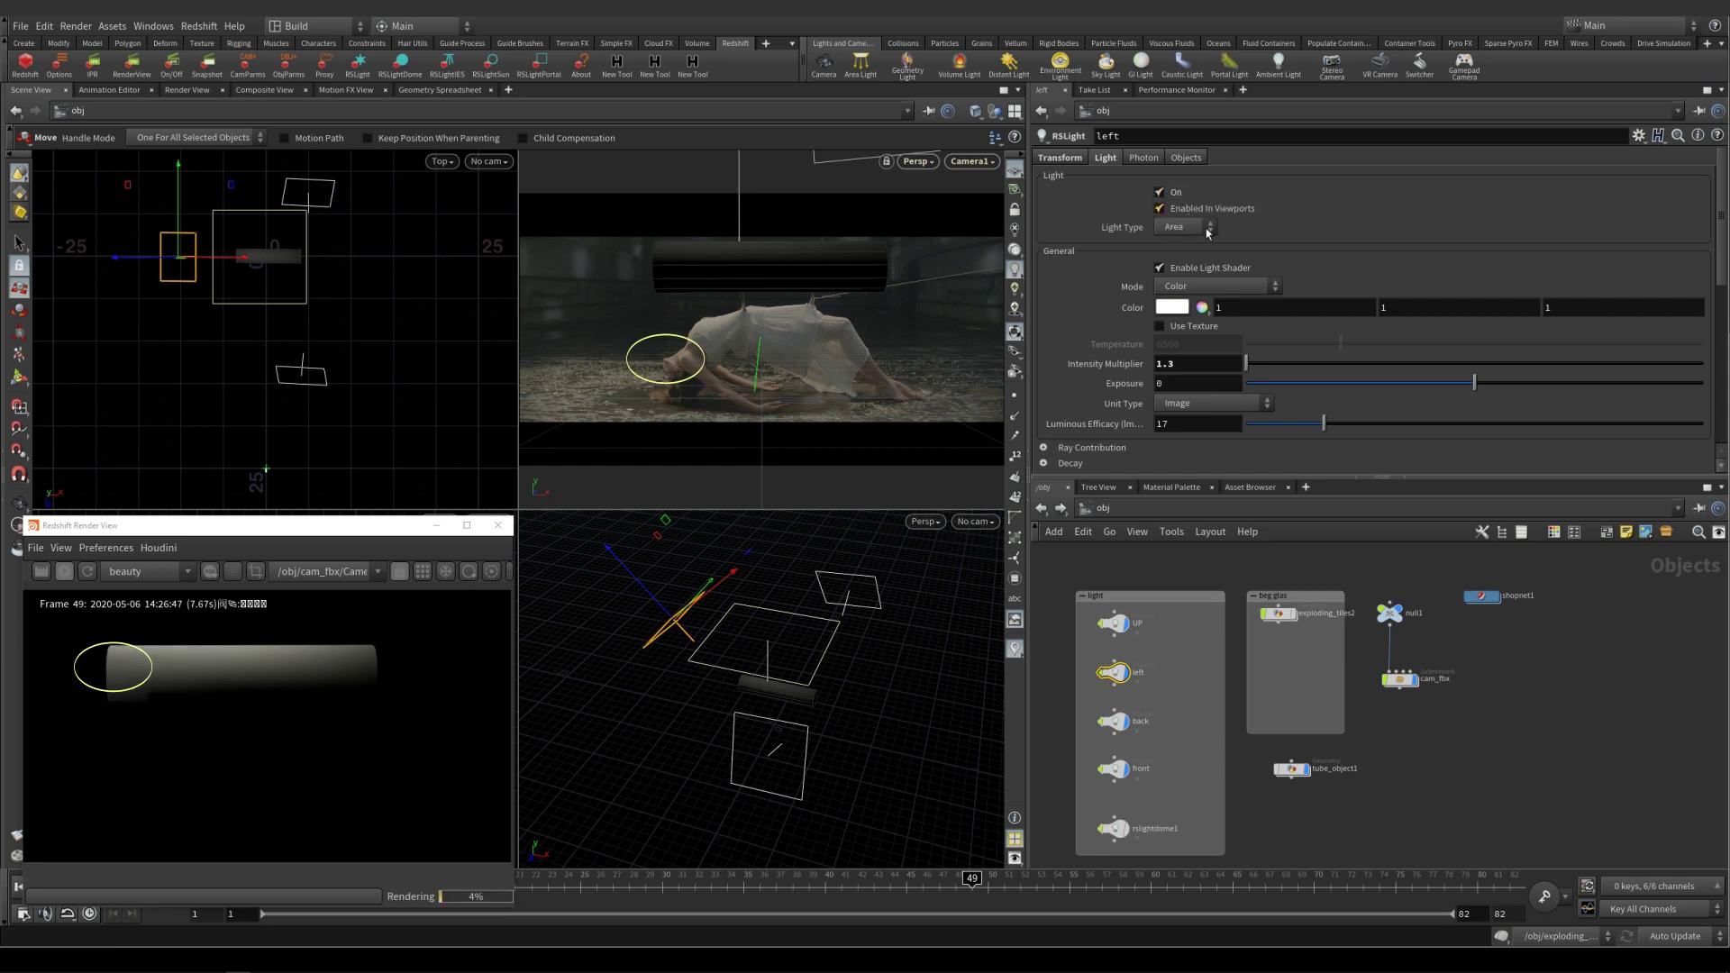
Switch on the back and front area lights and the rslightdome1 dome light.
{"action": "left_click", "coordinate": [1116, 724]}
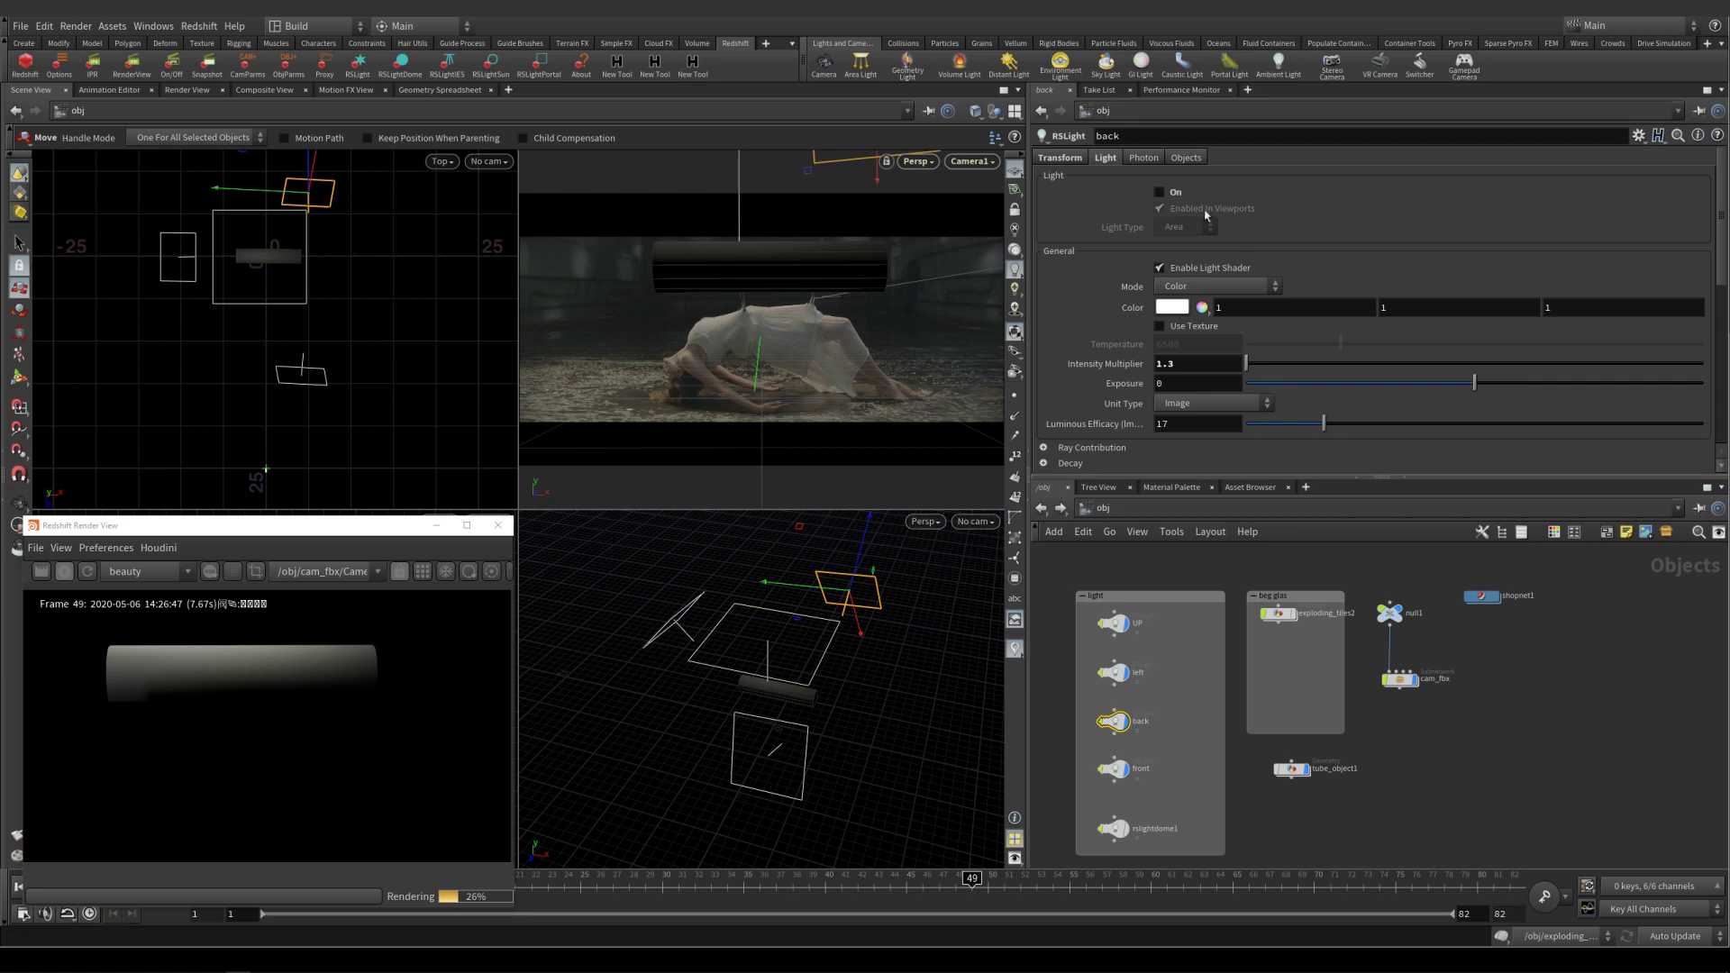
{"action": "left_click", "coordinate": [1160, 192]}
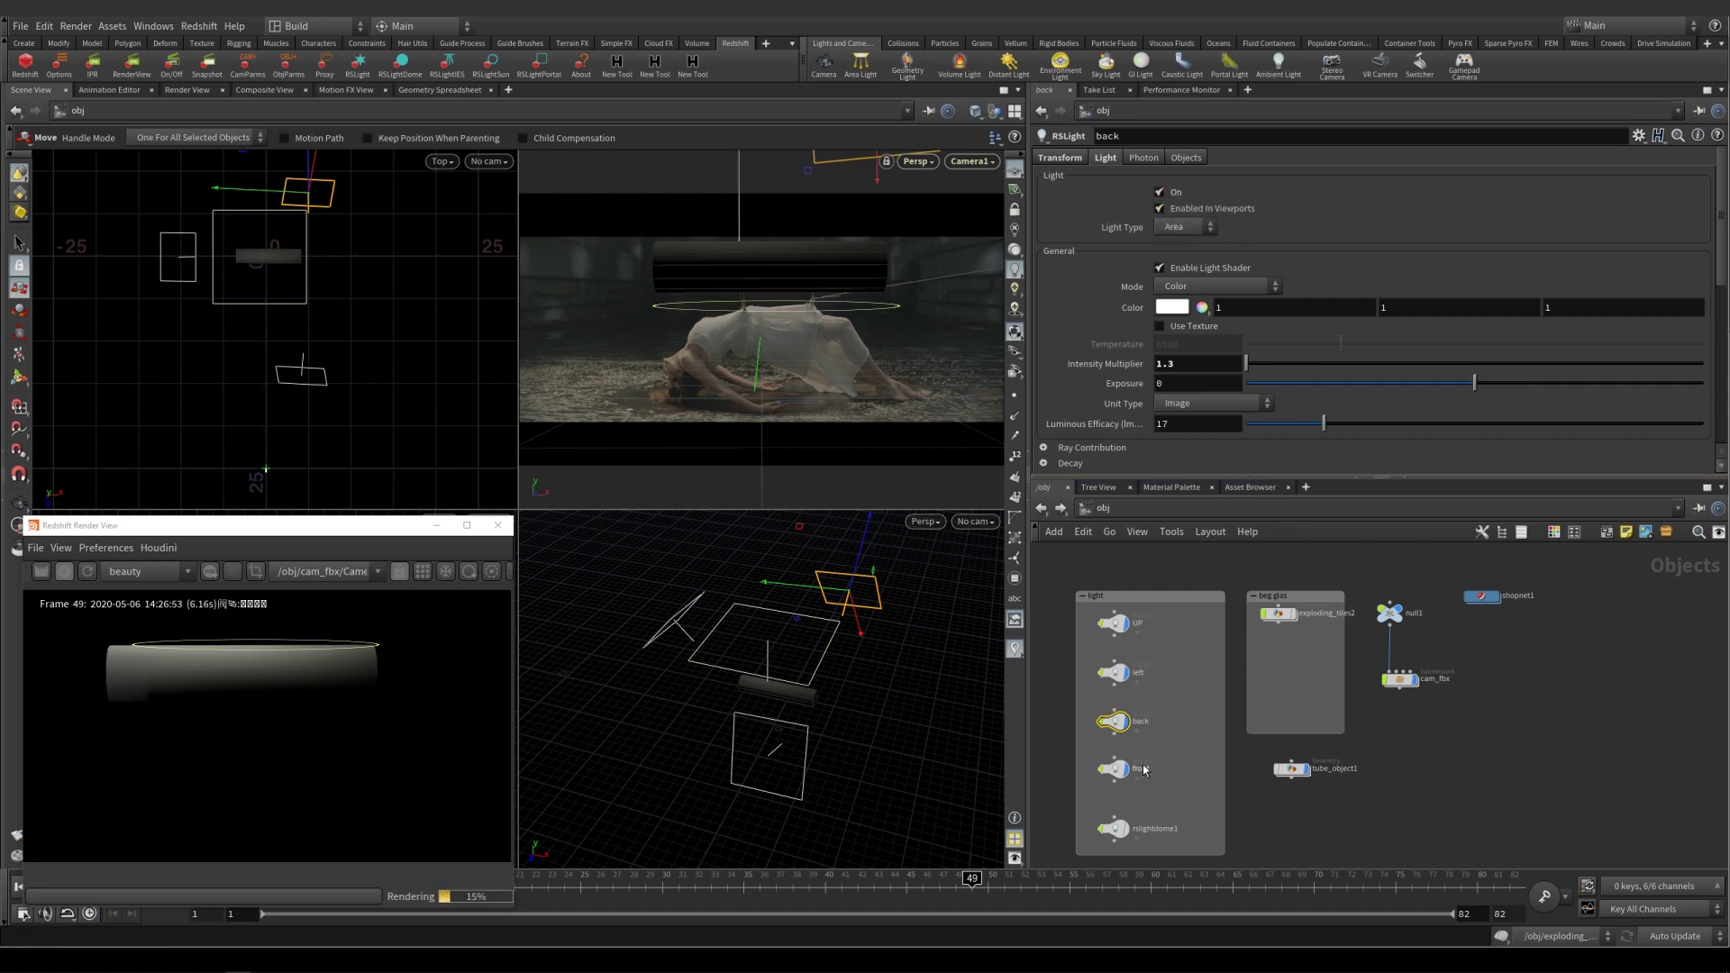
{"action": "left_click", "coordinate": [1116, 769]}
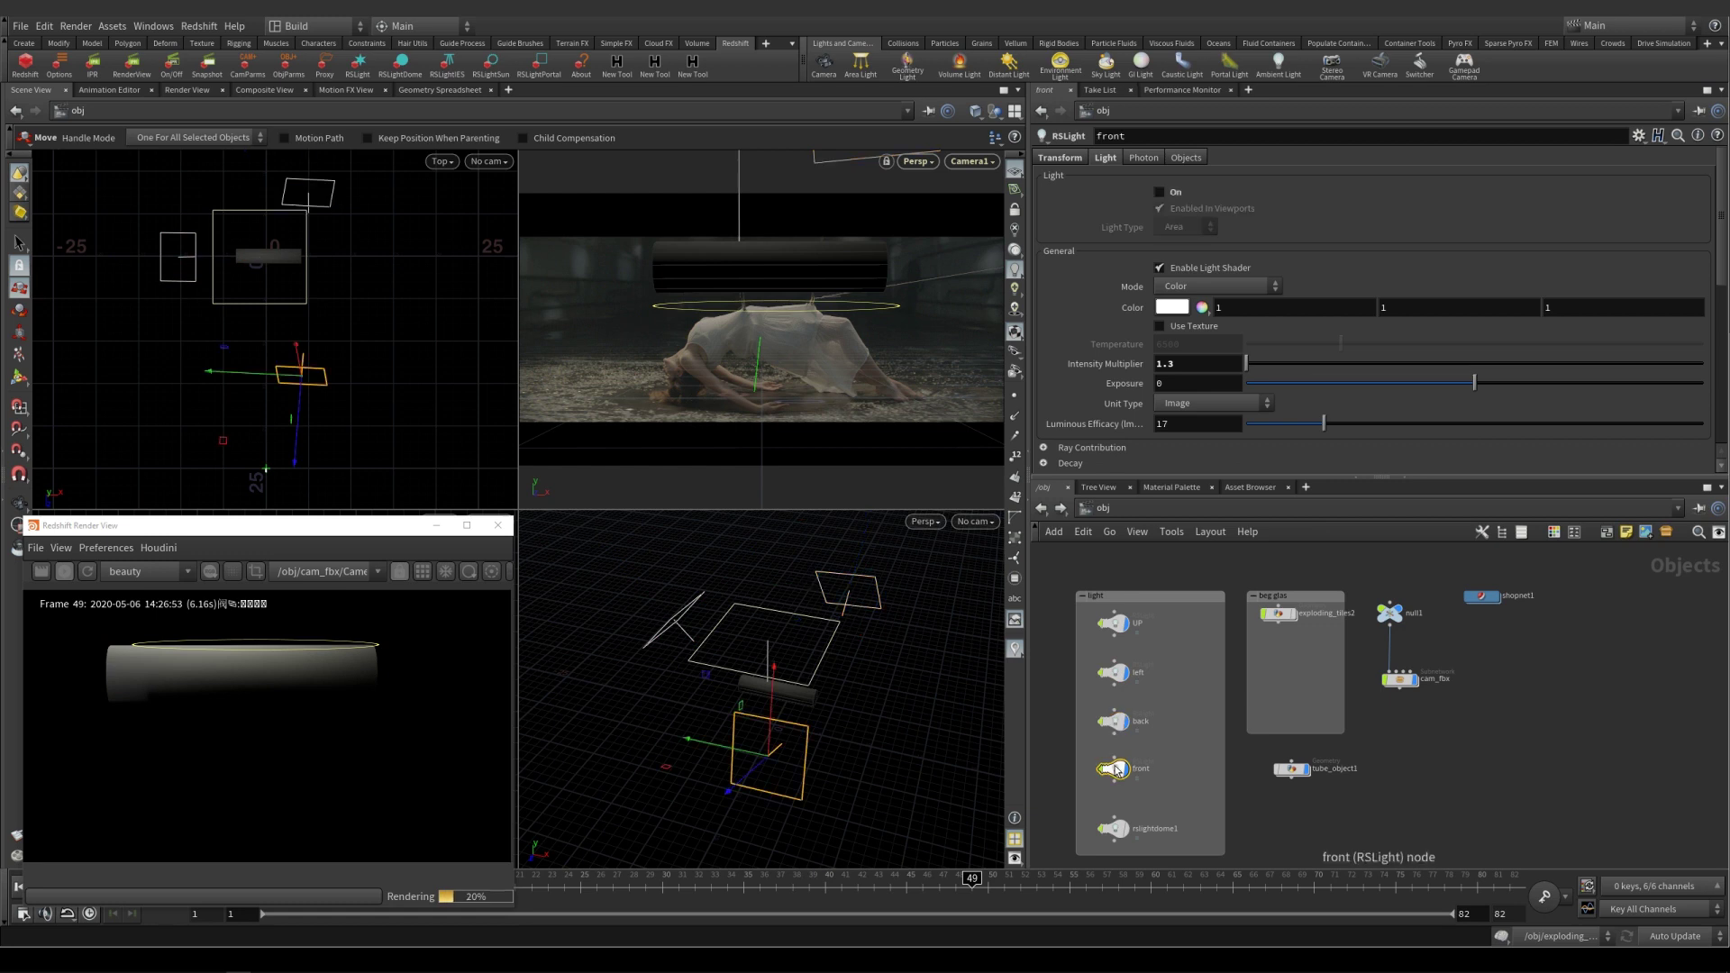
{"action": "left_click", "coordinate": [1161, 193]}
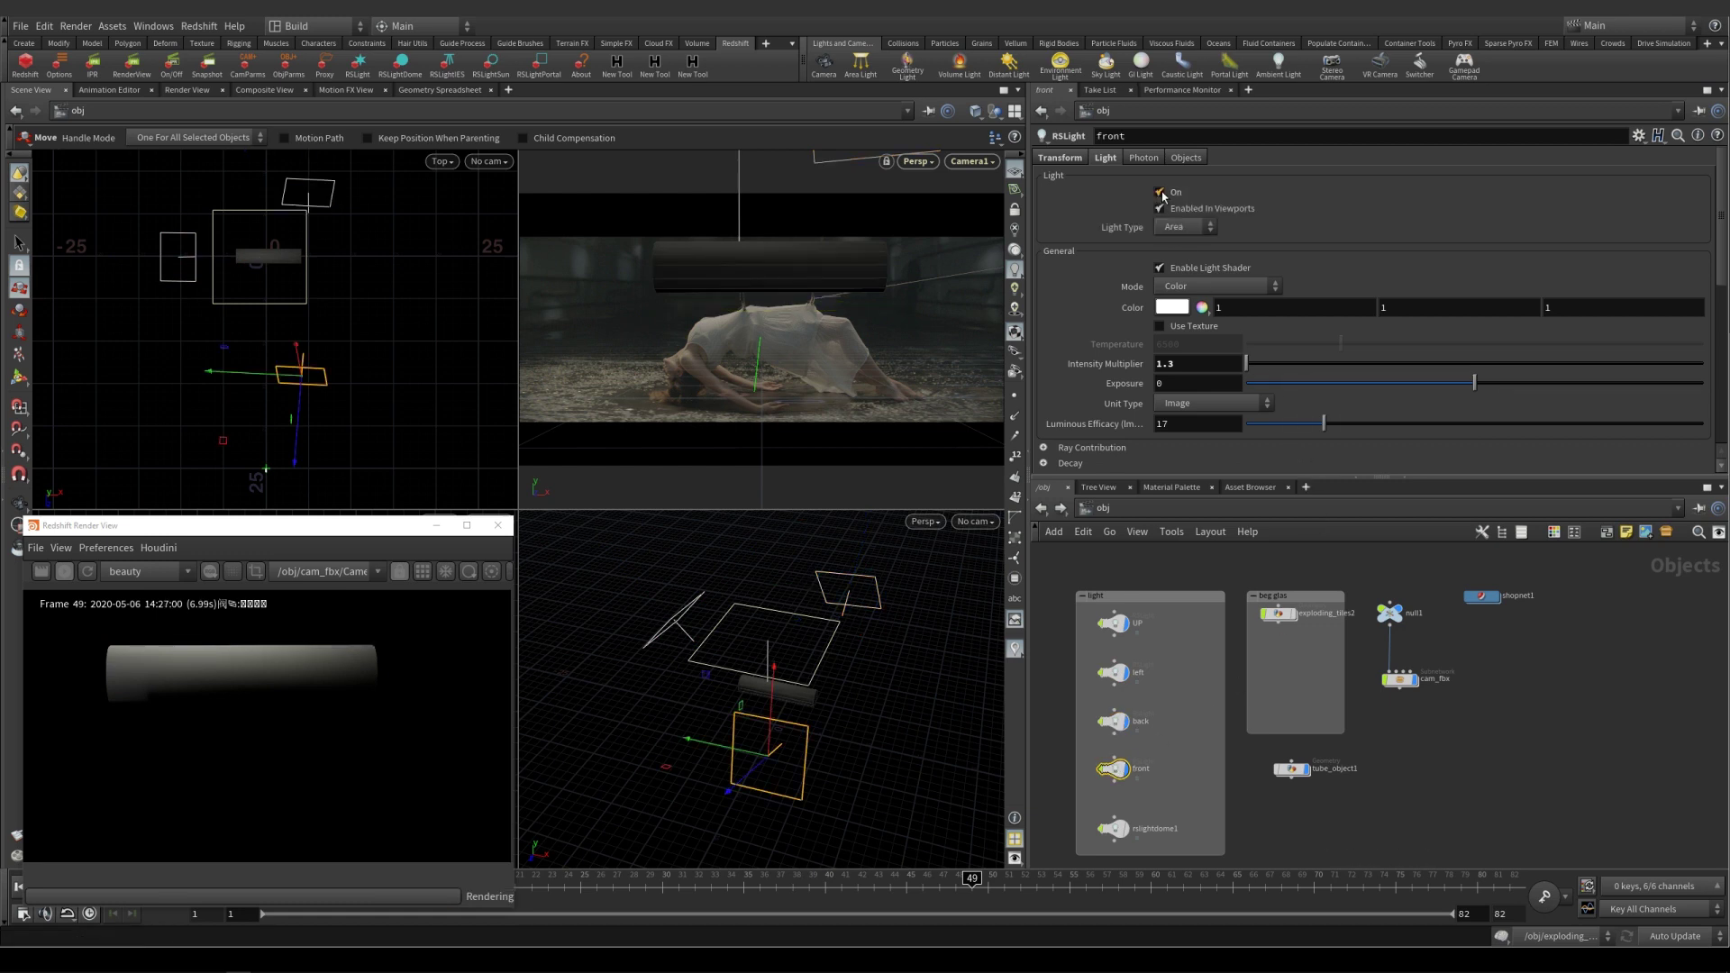
{"action": "left_click", "coordinate": [1120, 829]}
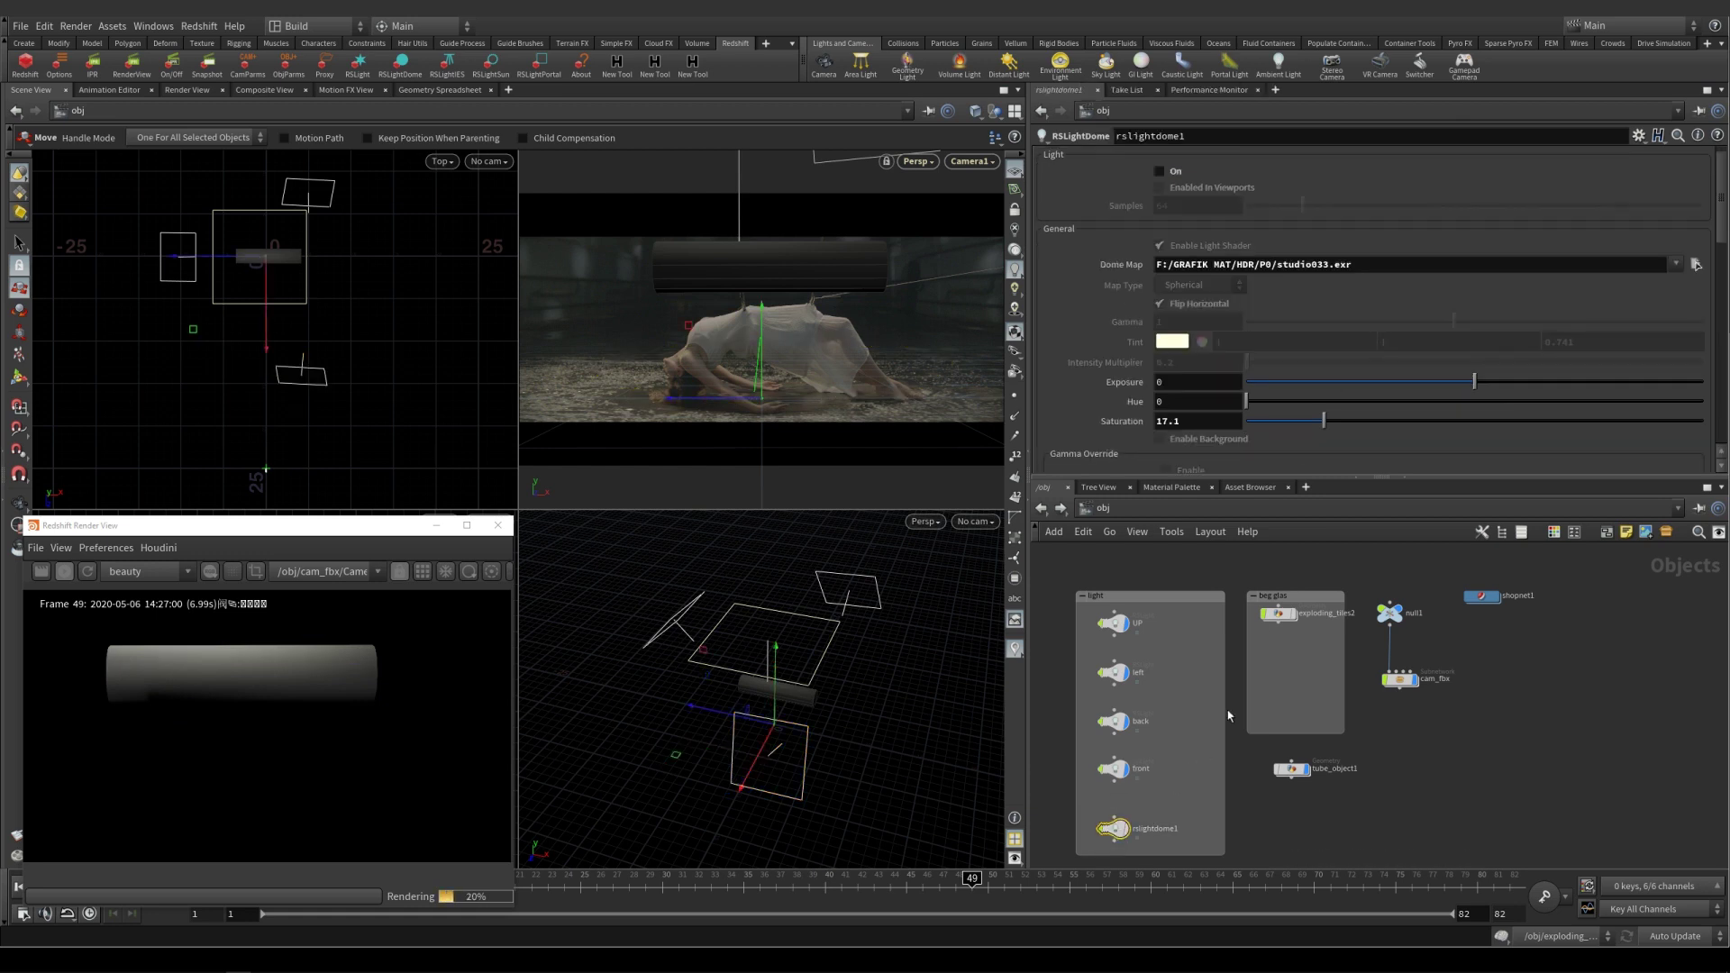
{"action": "left_click", "coordinate": [1161, 172]}
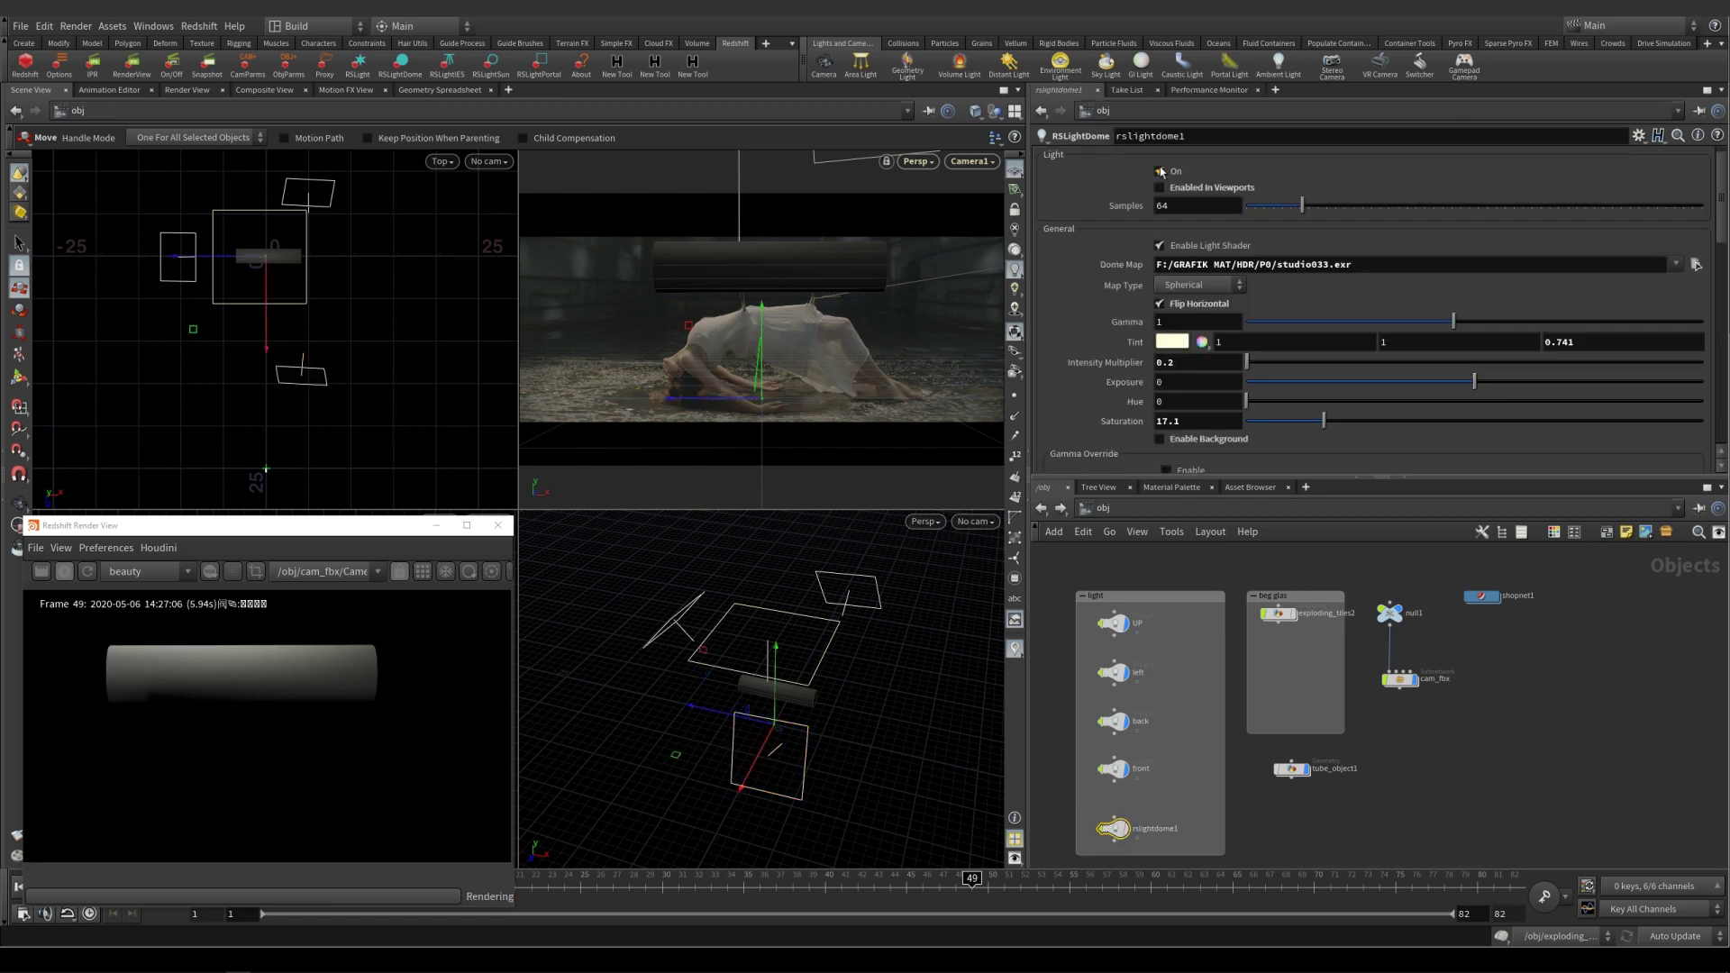
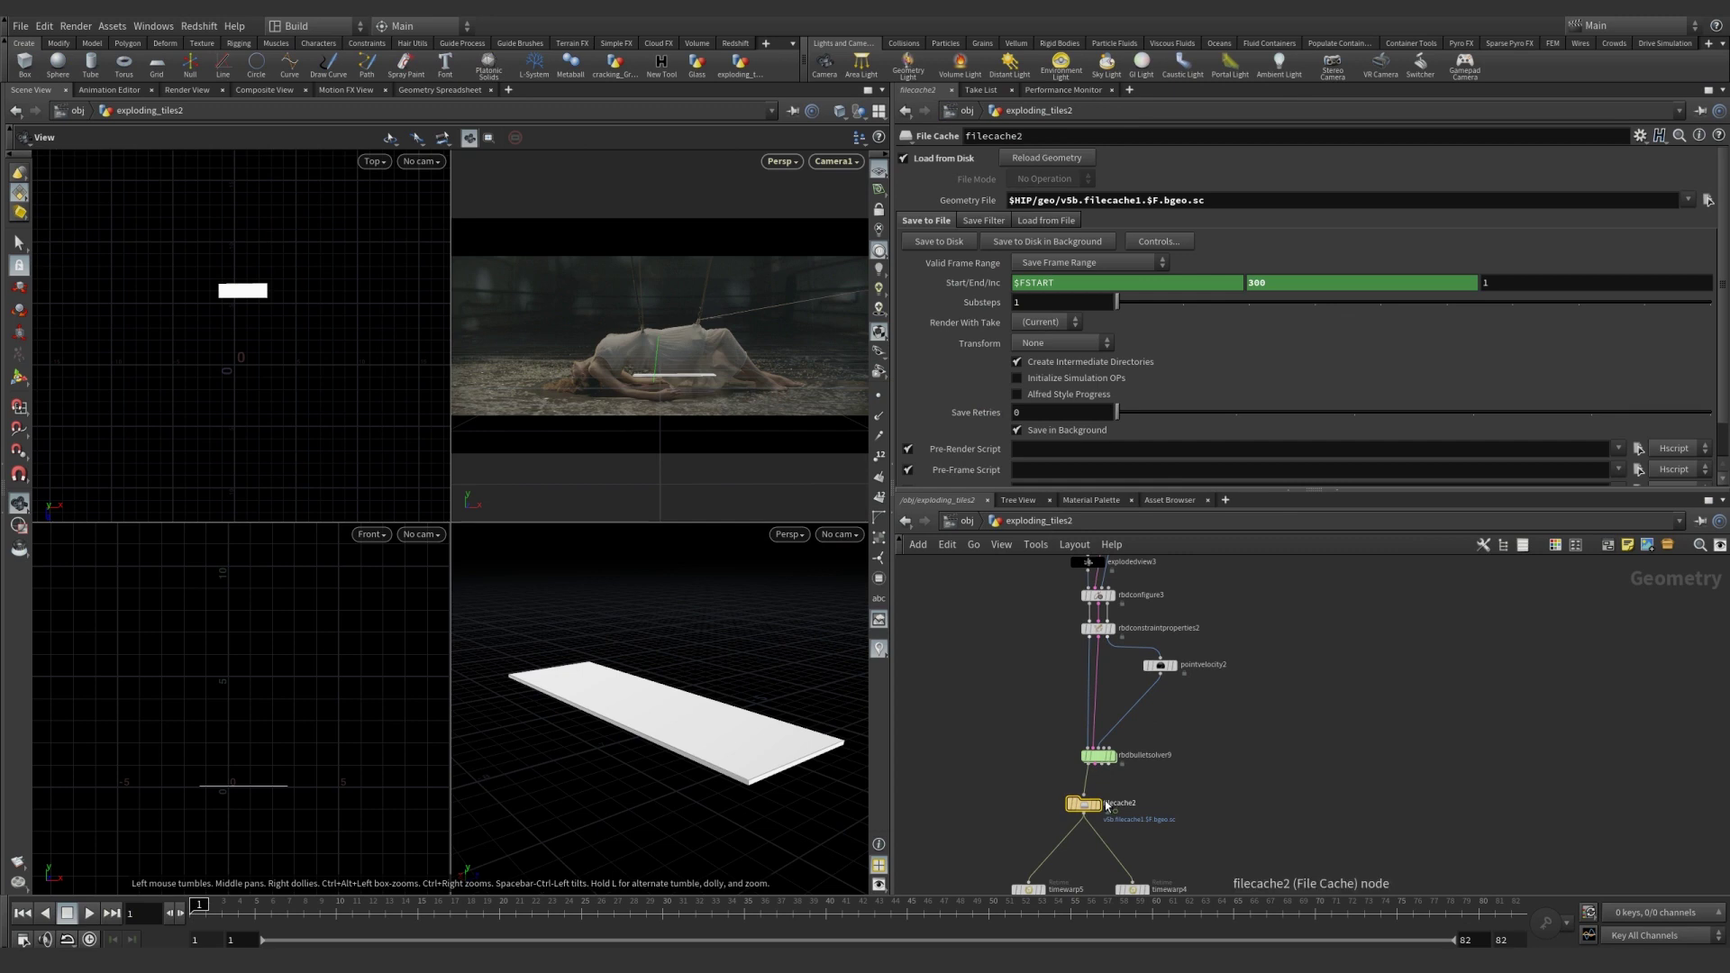
Display the cached shatter of filecache2 and each of the three transform nodes below the timewarps in exploding_tiles2.
{"action": "left_click", "coordinate": [1086, 804]}
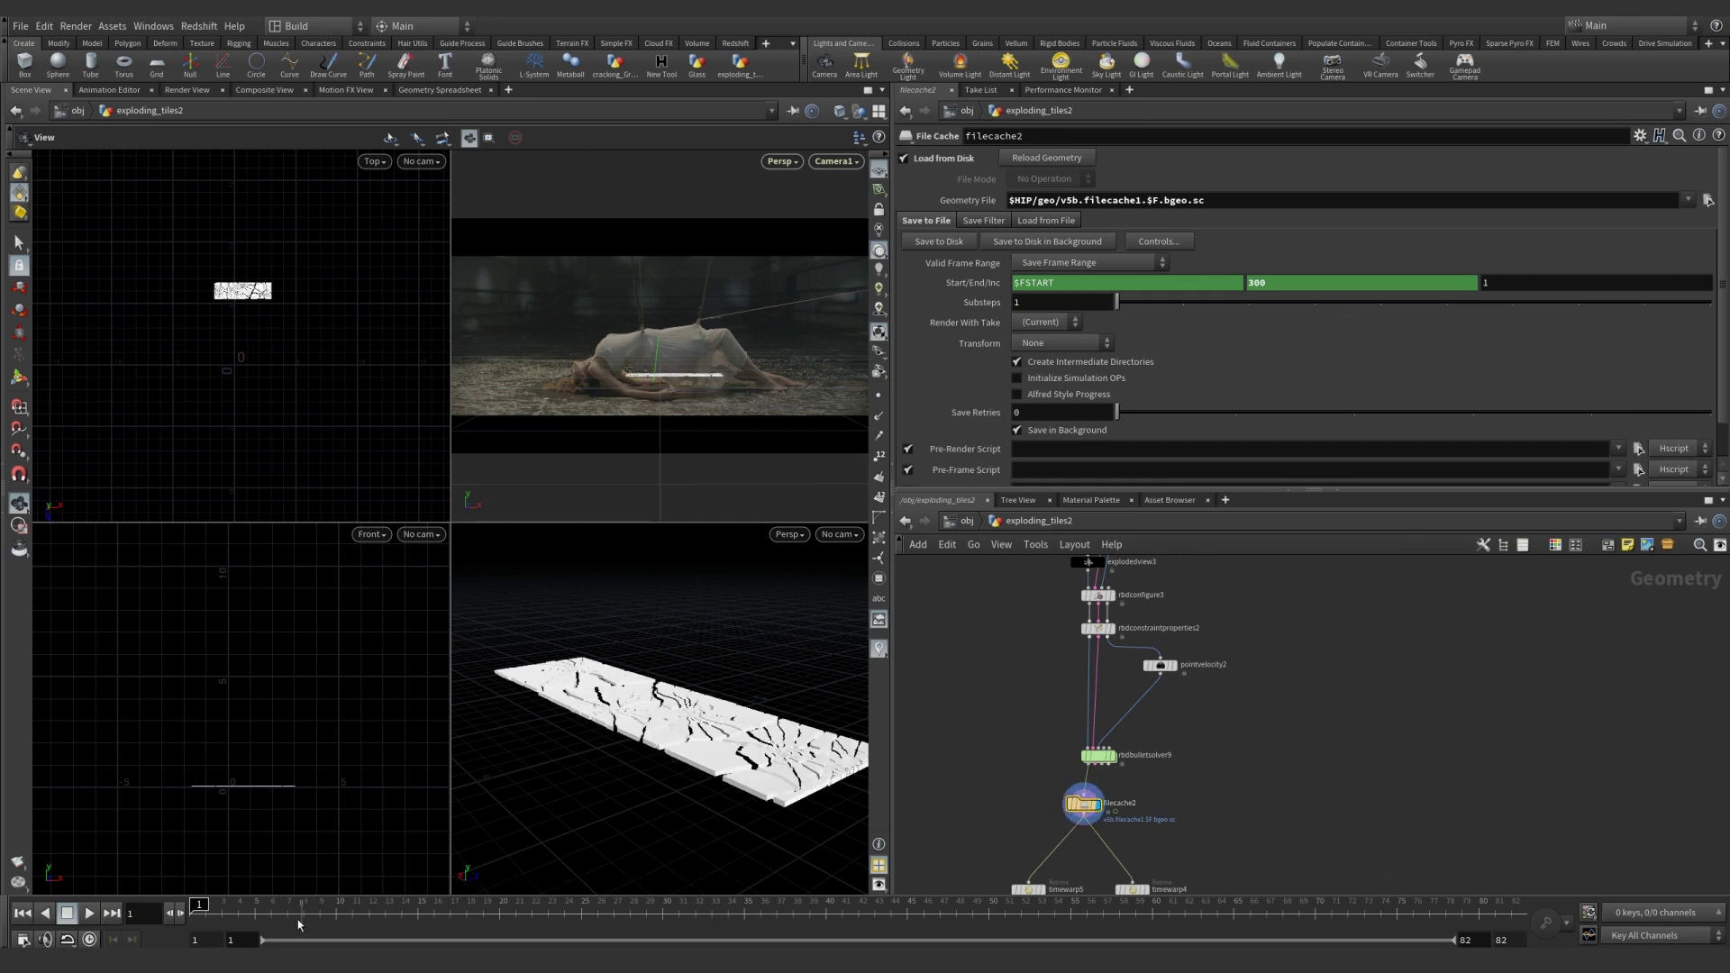
{"action": "mouse_move", "coordinate": [198, 905]}
{"action": "left_mouse_down"}
{"action": "mouse_move", "coordinate": [613, 916]}
{"action": "mouse_move", "coordinate": [195, 905]}
{"action": "left_mouse_up"}
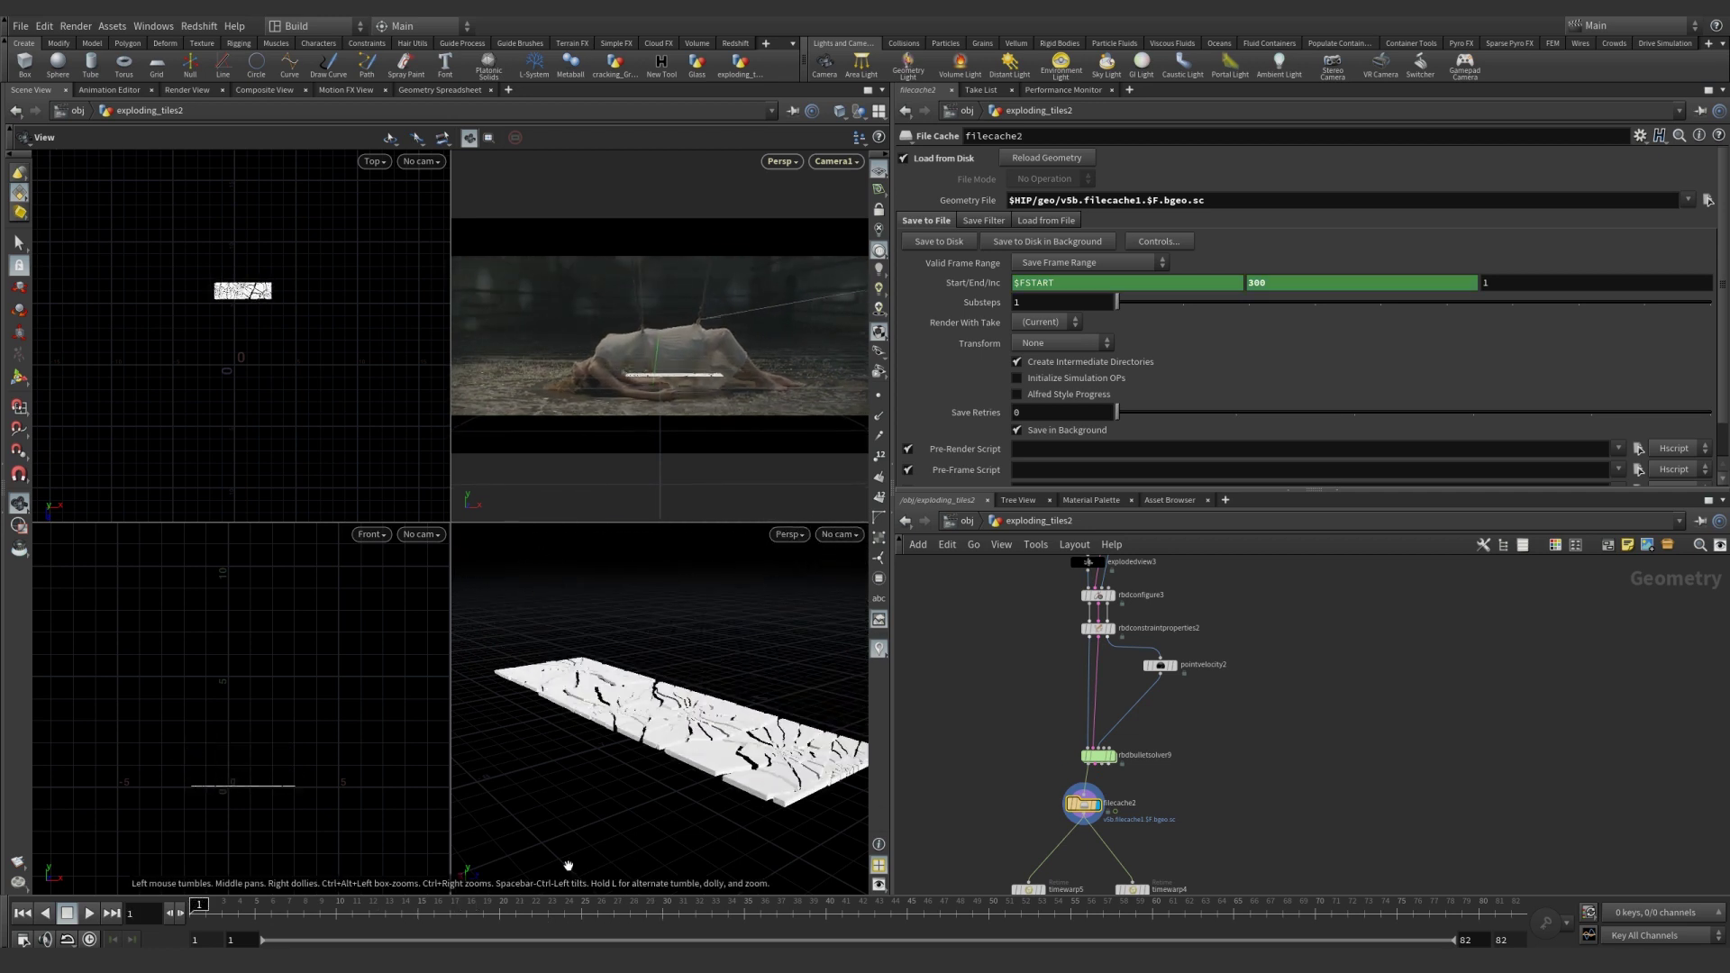
{"action": "middle_click_drag", "start_coordinate": [1254, 830], "coordinate": [1260, 669]}
{"action": "key", "text": "r"}
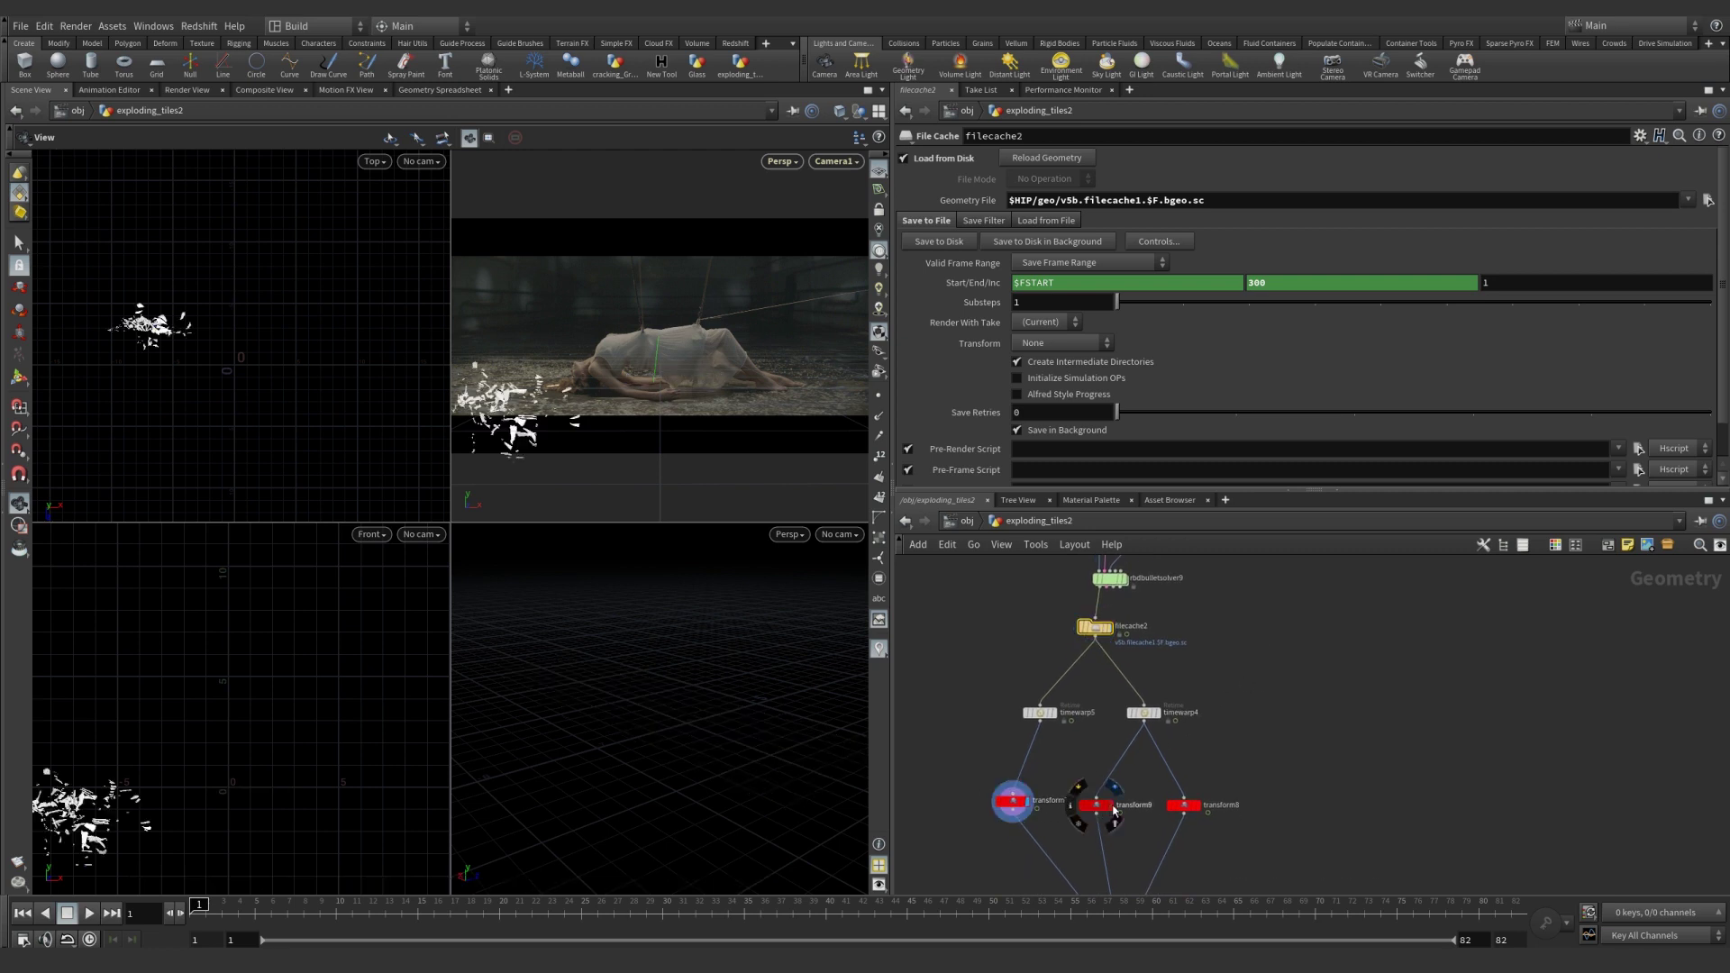
{"action": "key", "text": "r"}
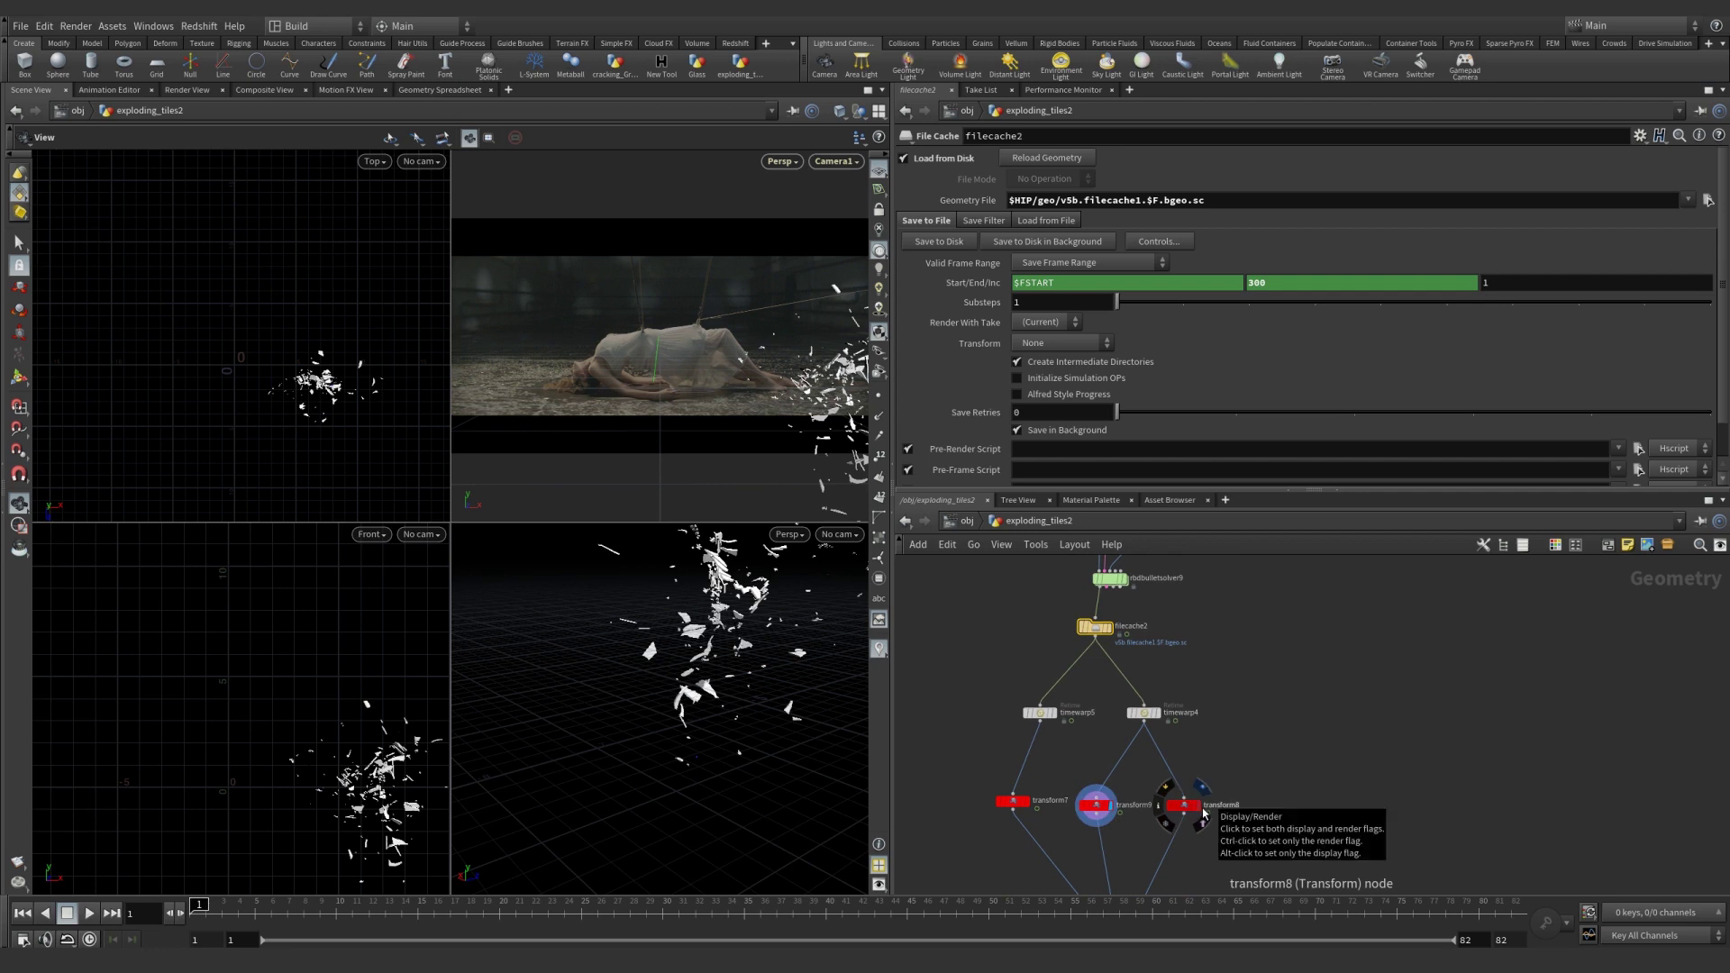
{"action": "key", "text": "r"}
{"action": "middle_click_drag", "start_coordinate": [1268, 764], "coordinate": [1278, 718]}
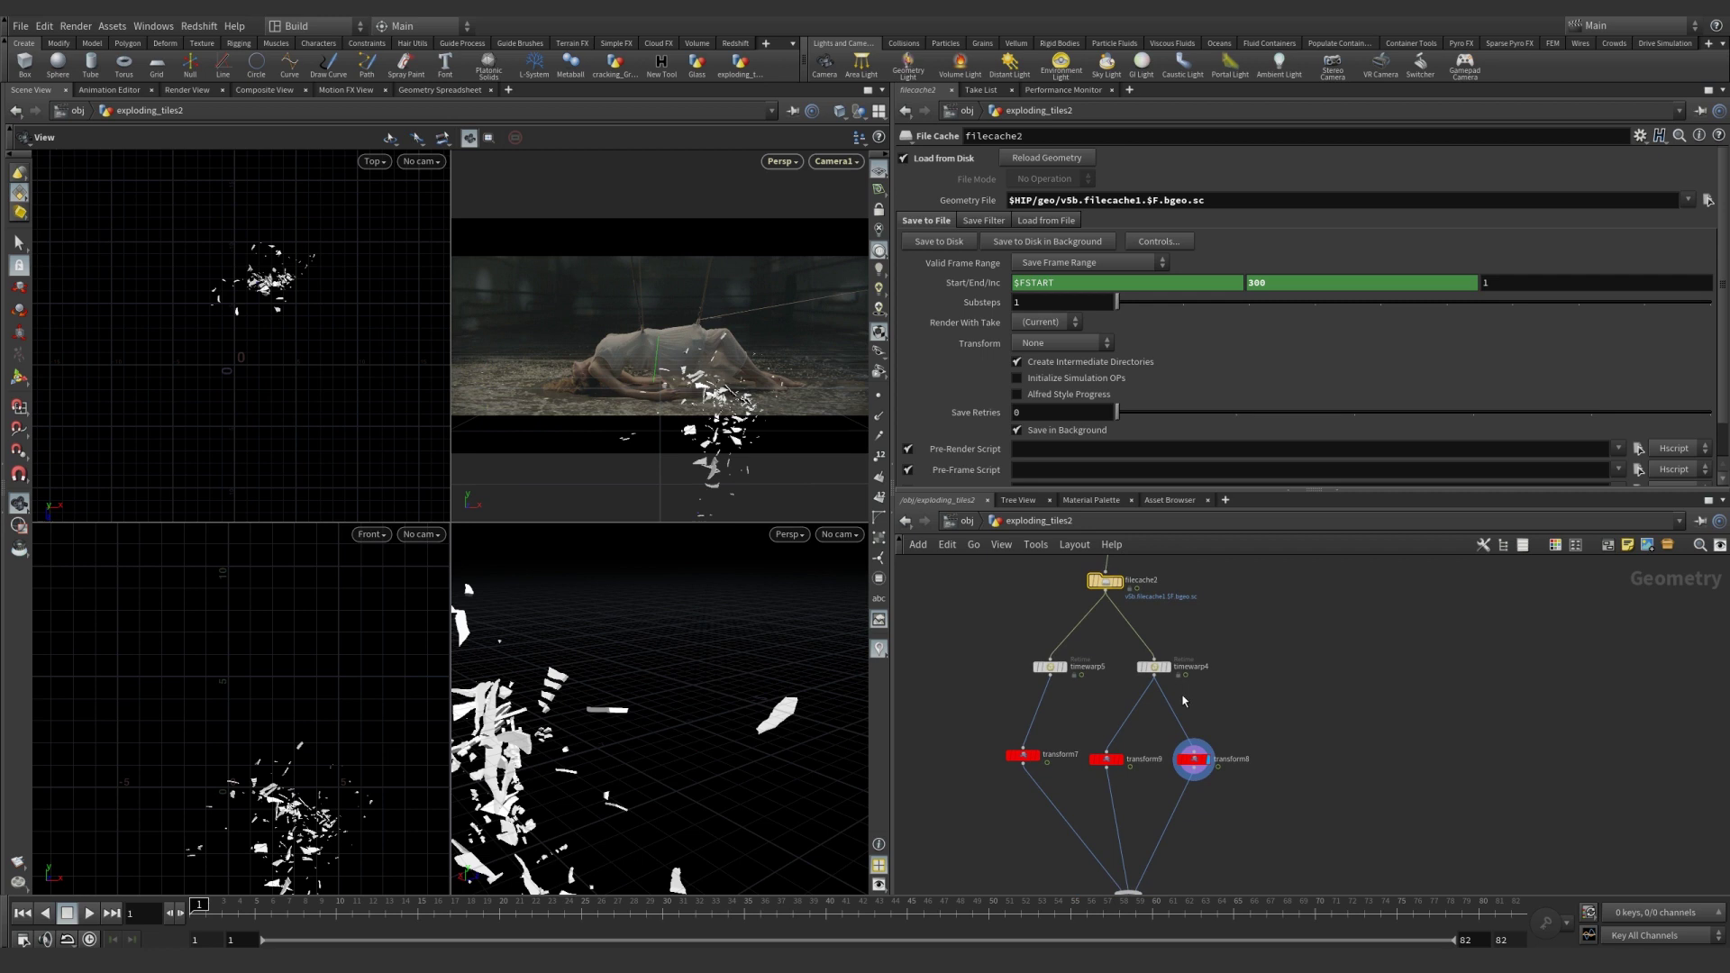
Check the frame ranges of timewarp5 and timewarp4, display merge6 and preview the combined explosions at the start of the timeline.
{"action": "left_click", "coordinate": [1053, 668]}
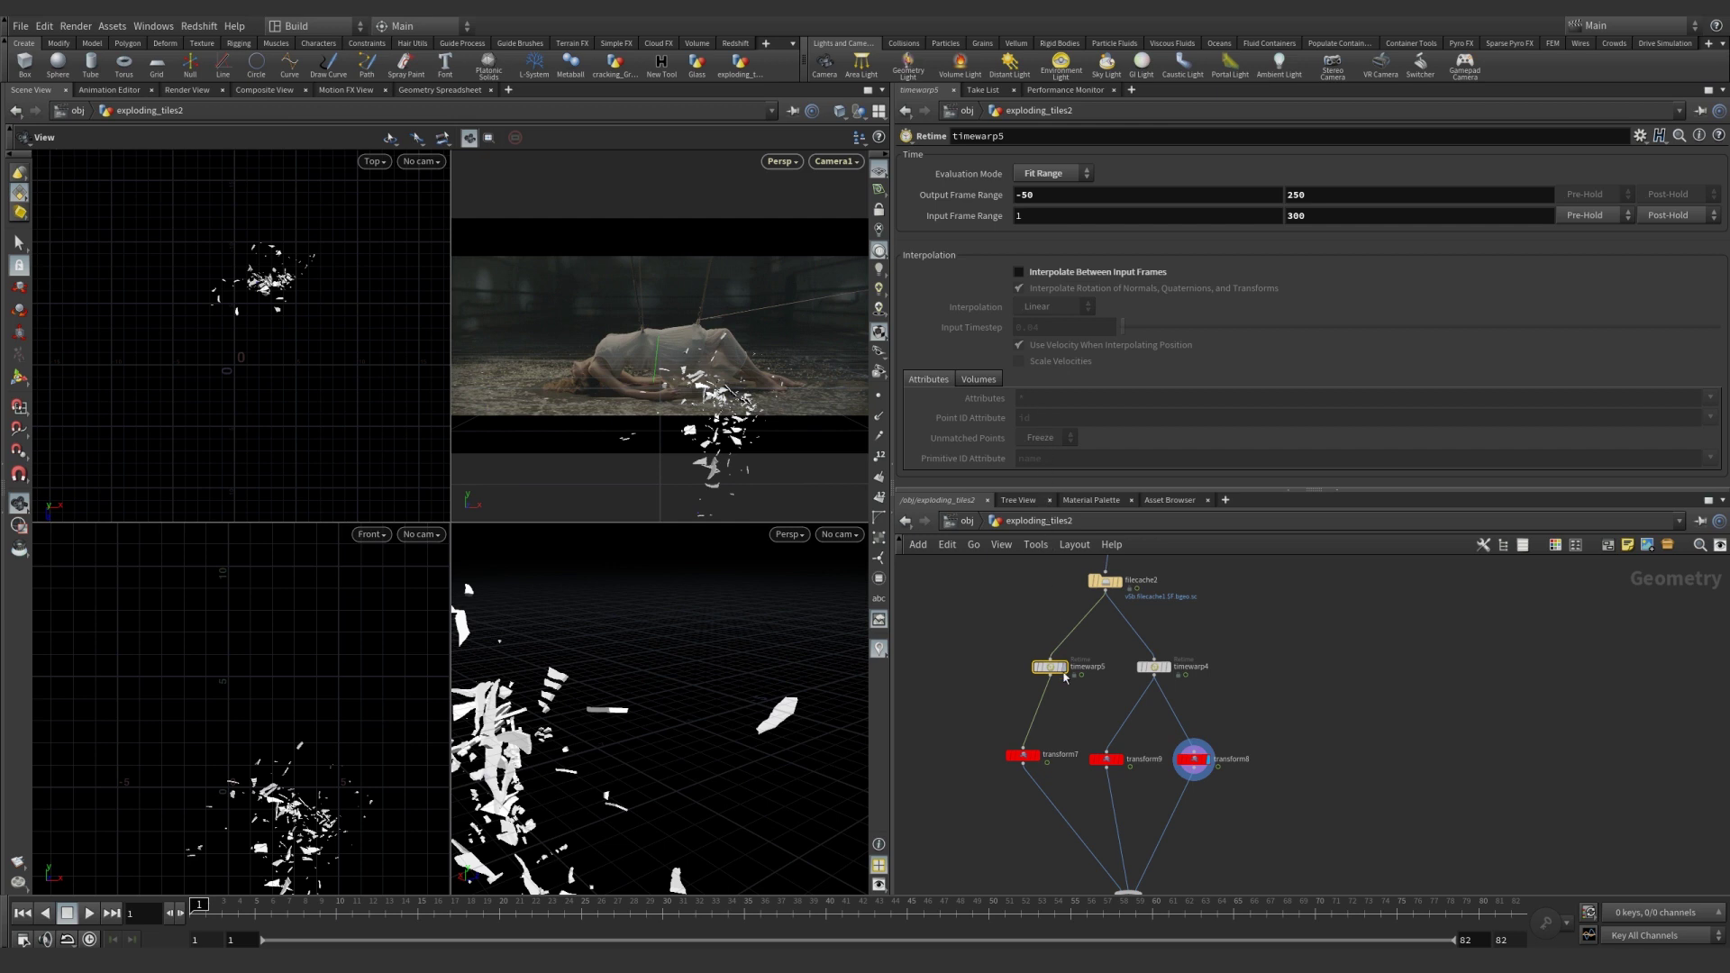
{"action": "left_click", "coordinate": [1151, 671]}
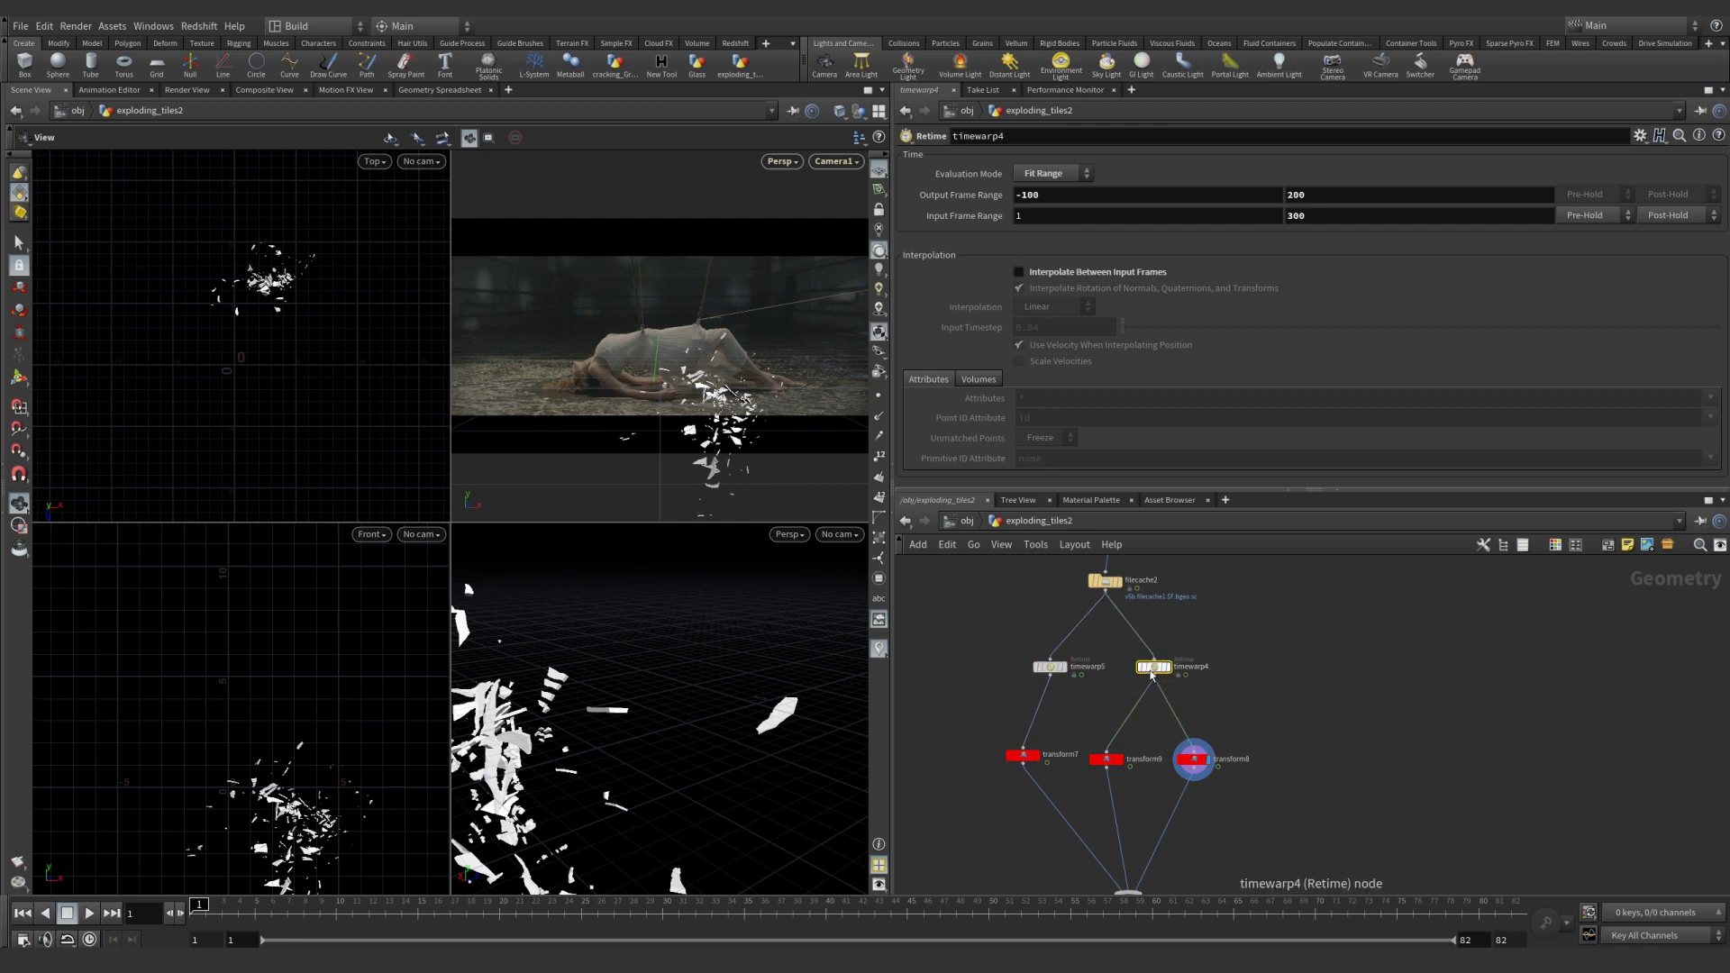
{"action": "scroll", "coordinate": [1107, 714], "scroll_direction": "down", "scroll_amount": 3}
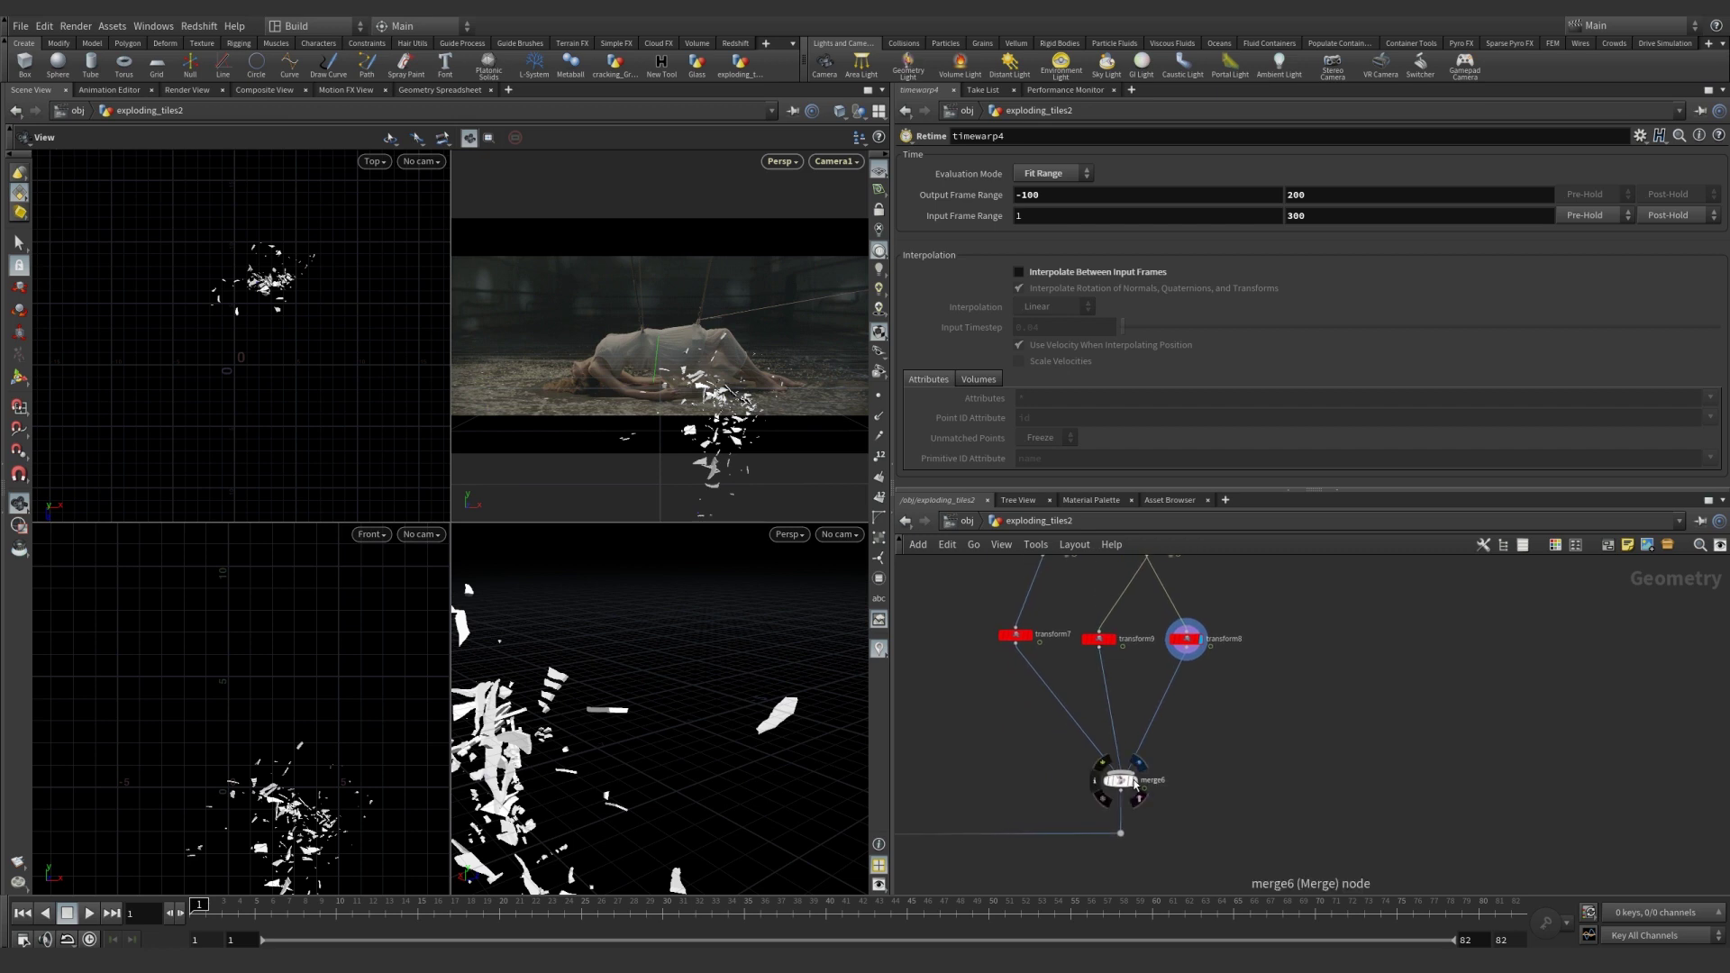
{"action": "left_click", "coordinate": [1139, 764]}
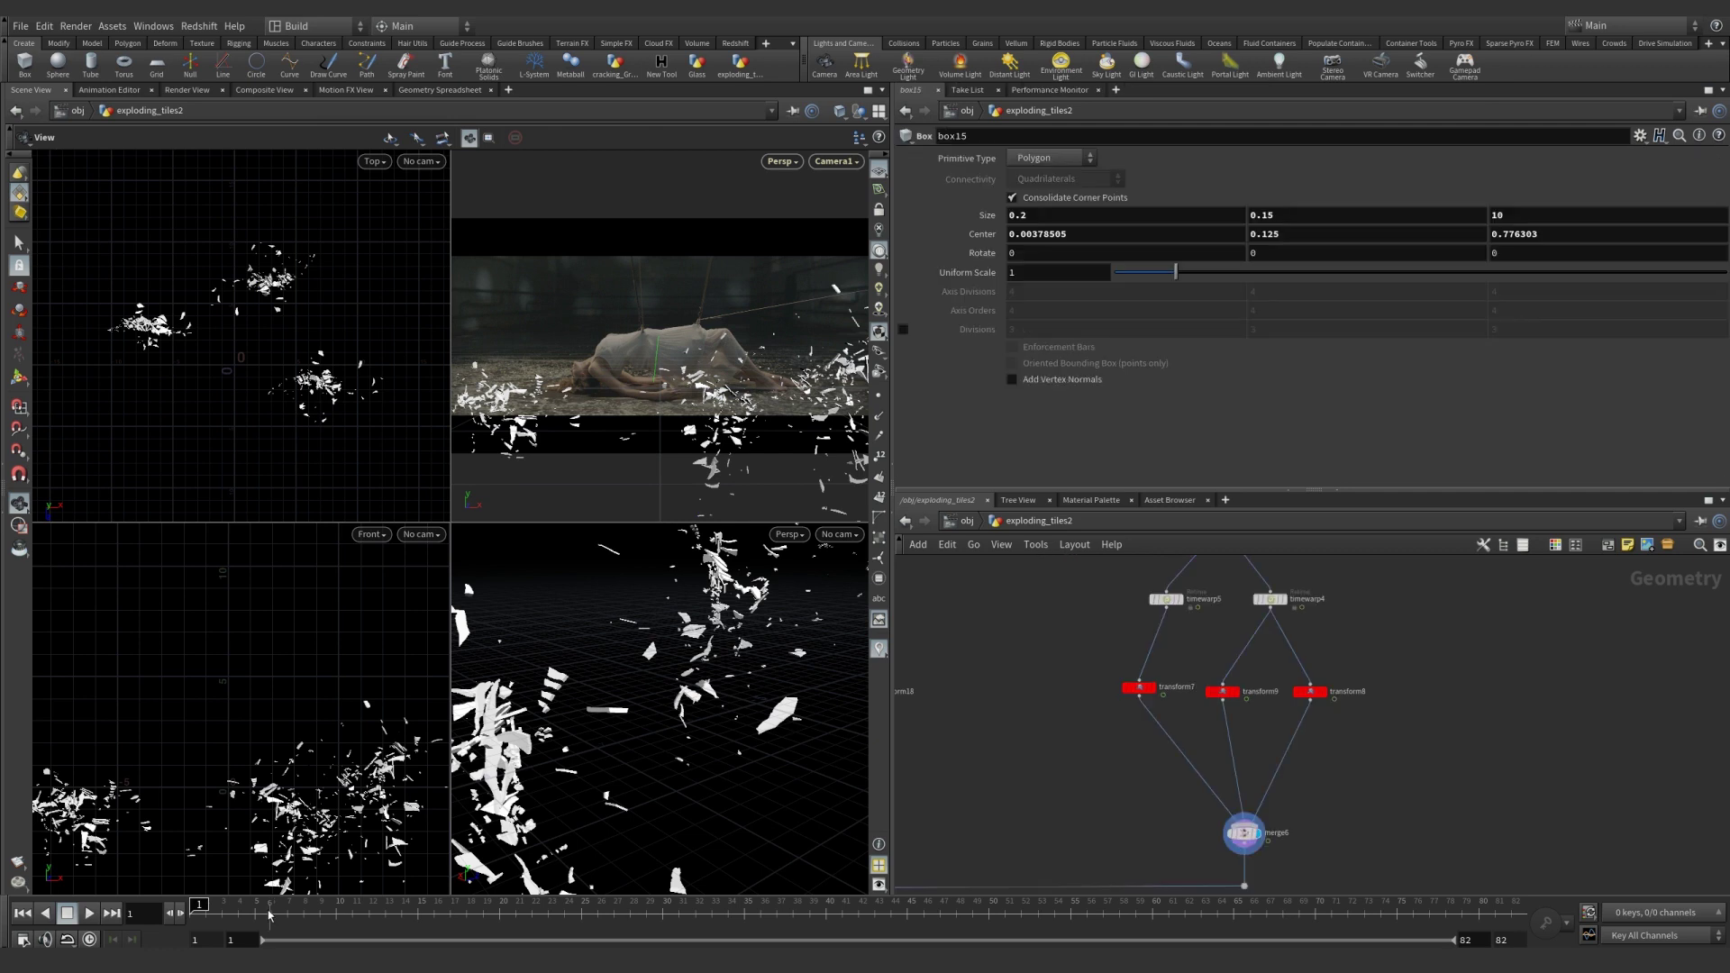
{"action": "mouse_move", "coordinate": [222, 909]}
{"action": "left_mouse_down"}
{"action": "mouse_move", "coordinate": [734, 921]}
{"action": "mouse_move", "coordinate": [200, 921]}
{"action": "left_mouse_up"}
Display box15 and rbdmaterialfracture11 in turn and open the fracture node's constraint settings.
{"action": "middle_click_drag", "start_coordinate": [990, 655], "coordinate": [1266, 918]}
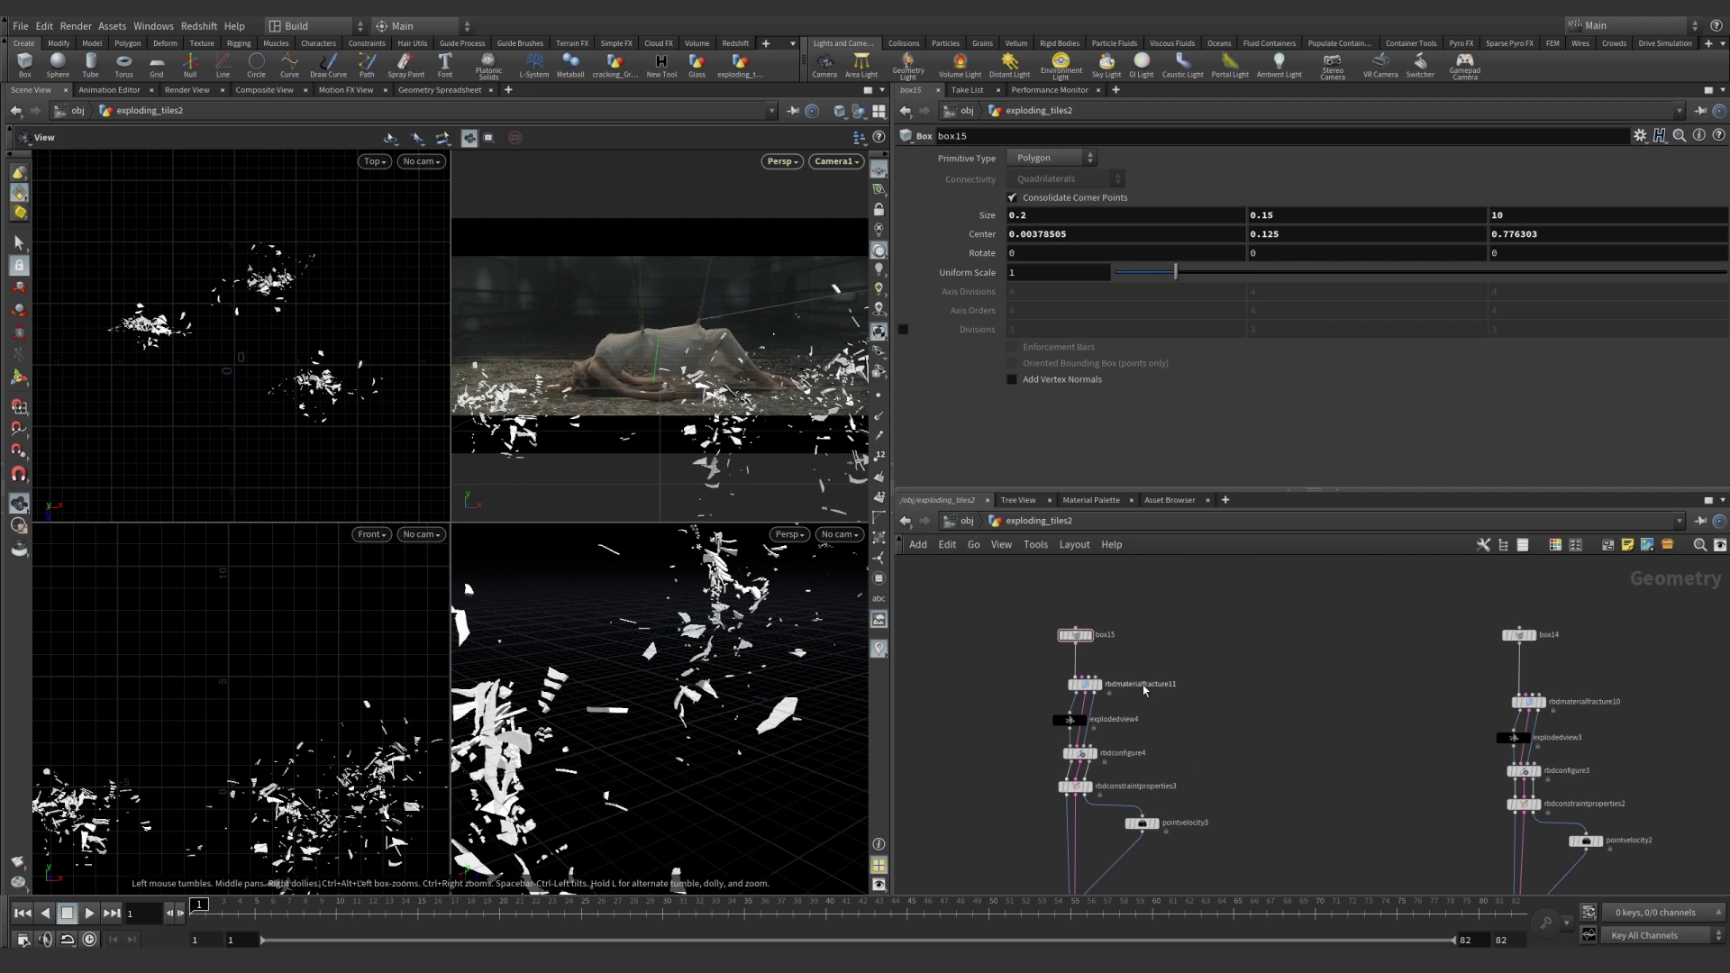
{"action": "left_click", "coordinate": [1092, 638]}
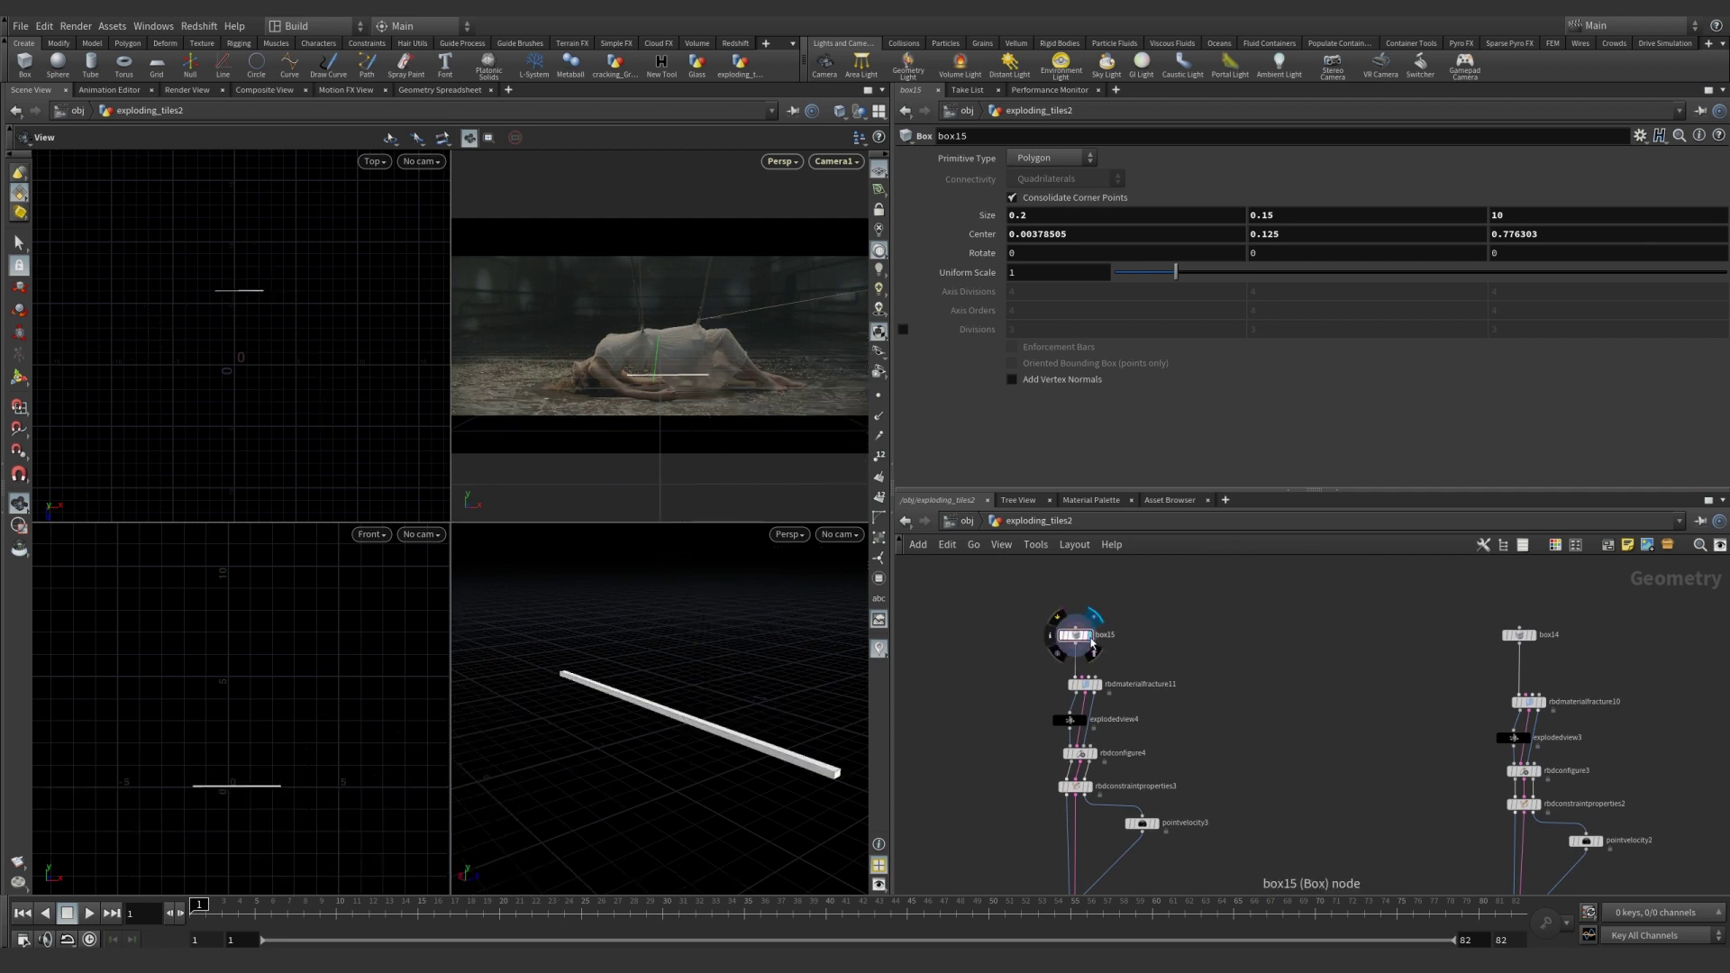
{"action": "mouse_move", "coordinate": [1102, 689]}
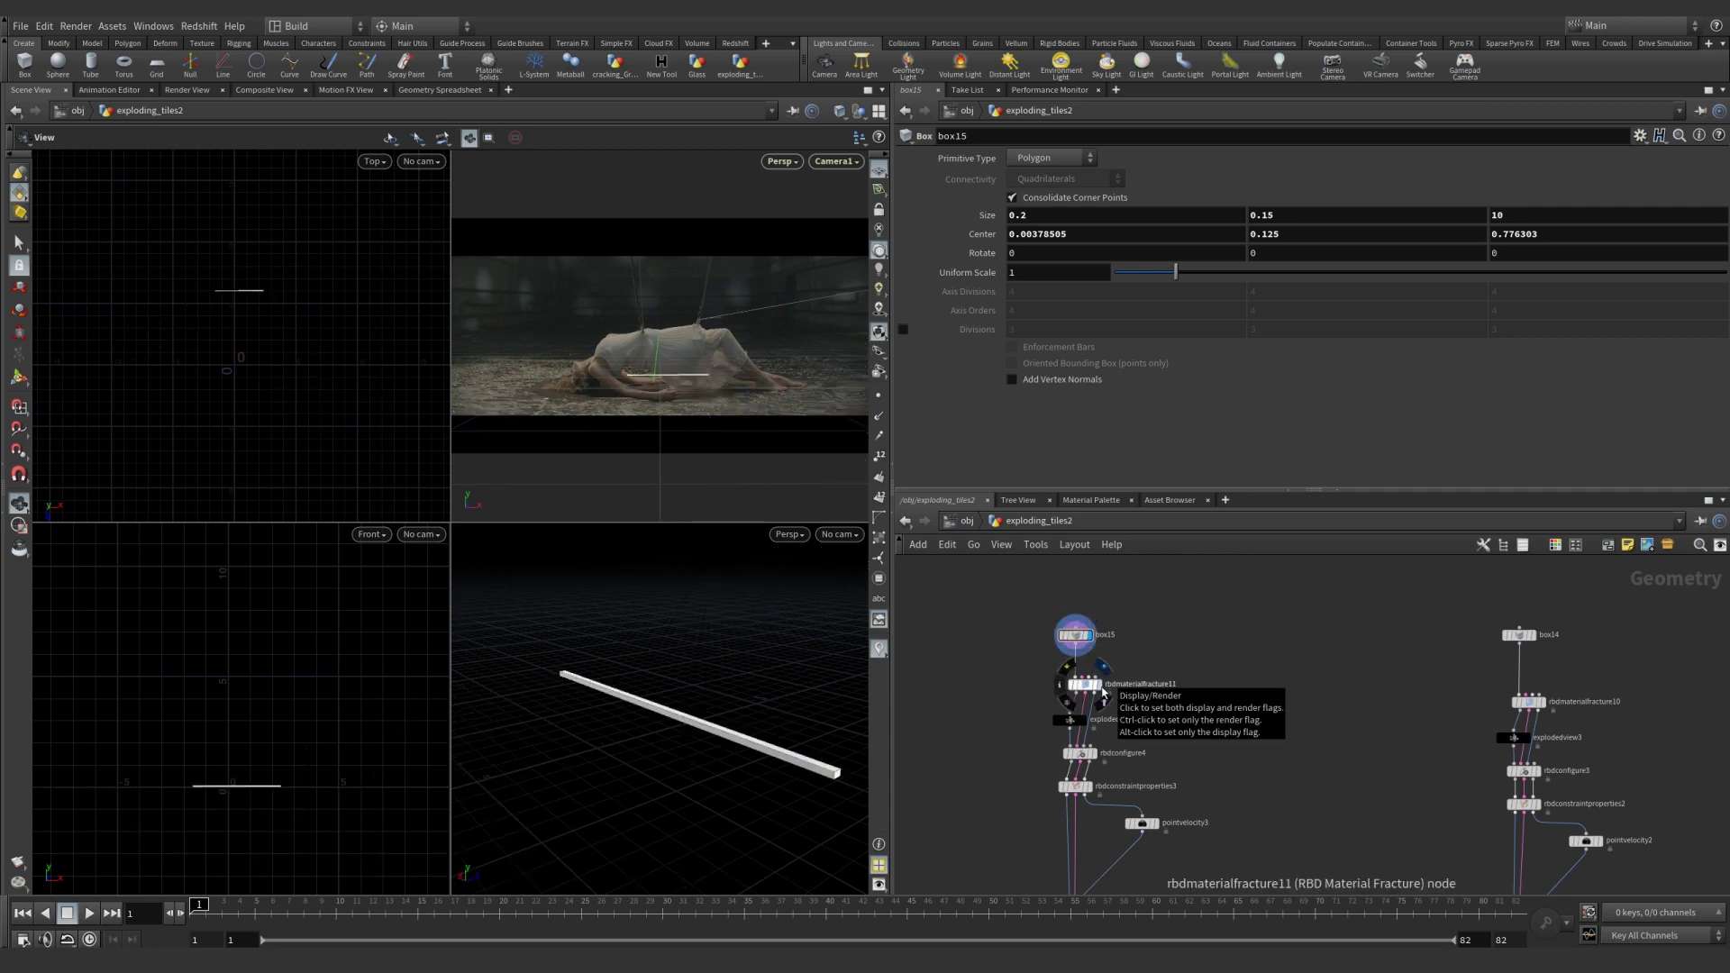
{"action": "left_click", "coordinate": [1104, 691]}
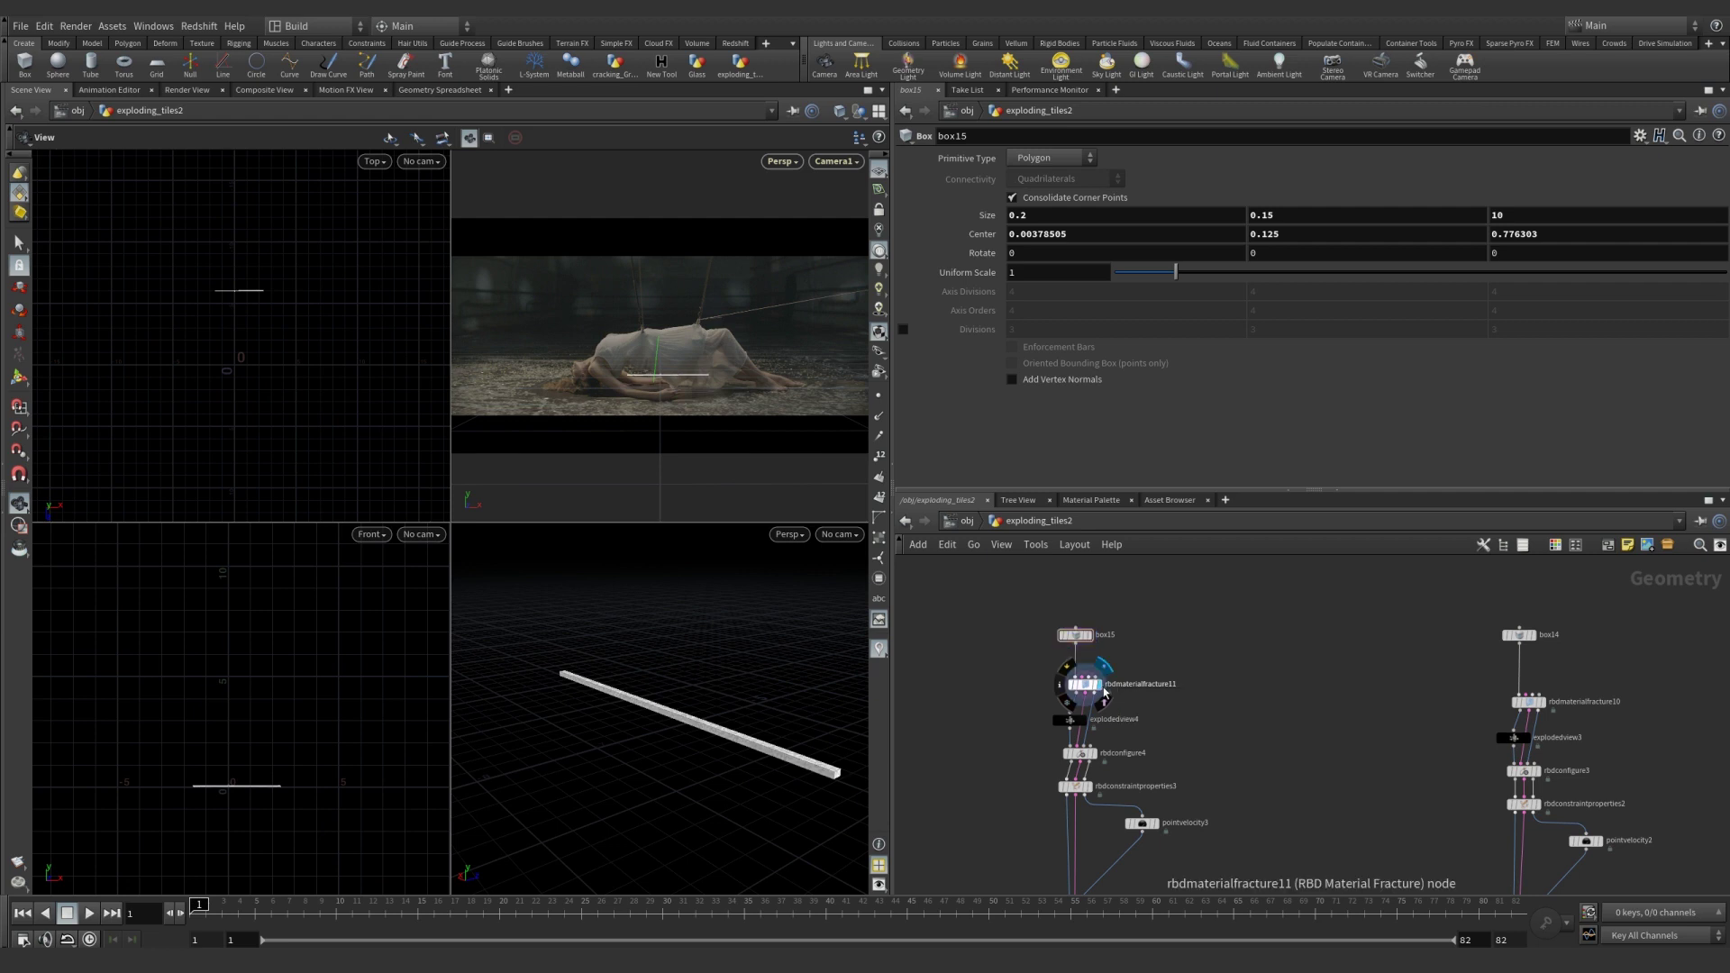
{"action": "left_click", "coordinate": [1085, 688]}
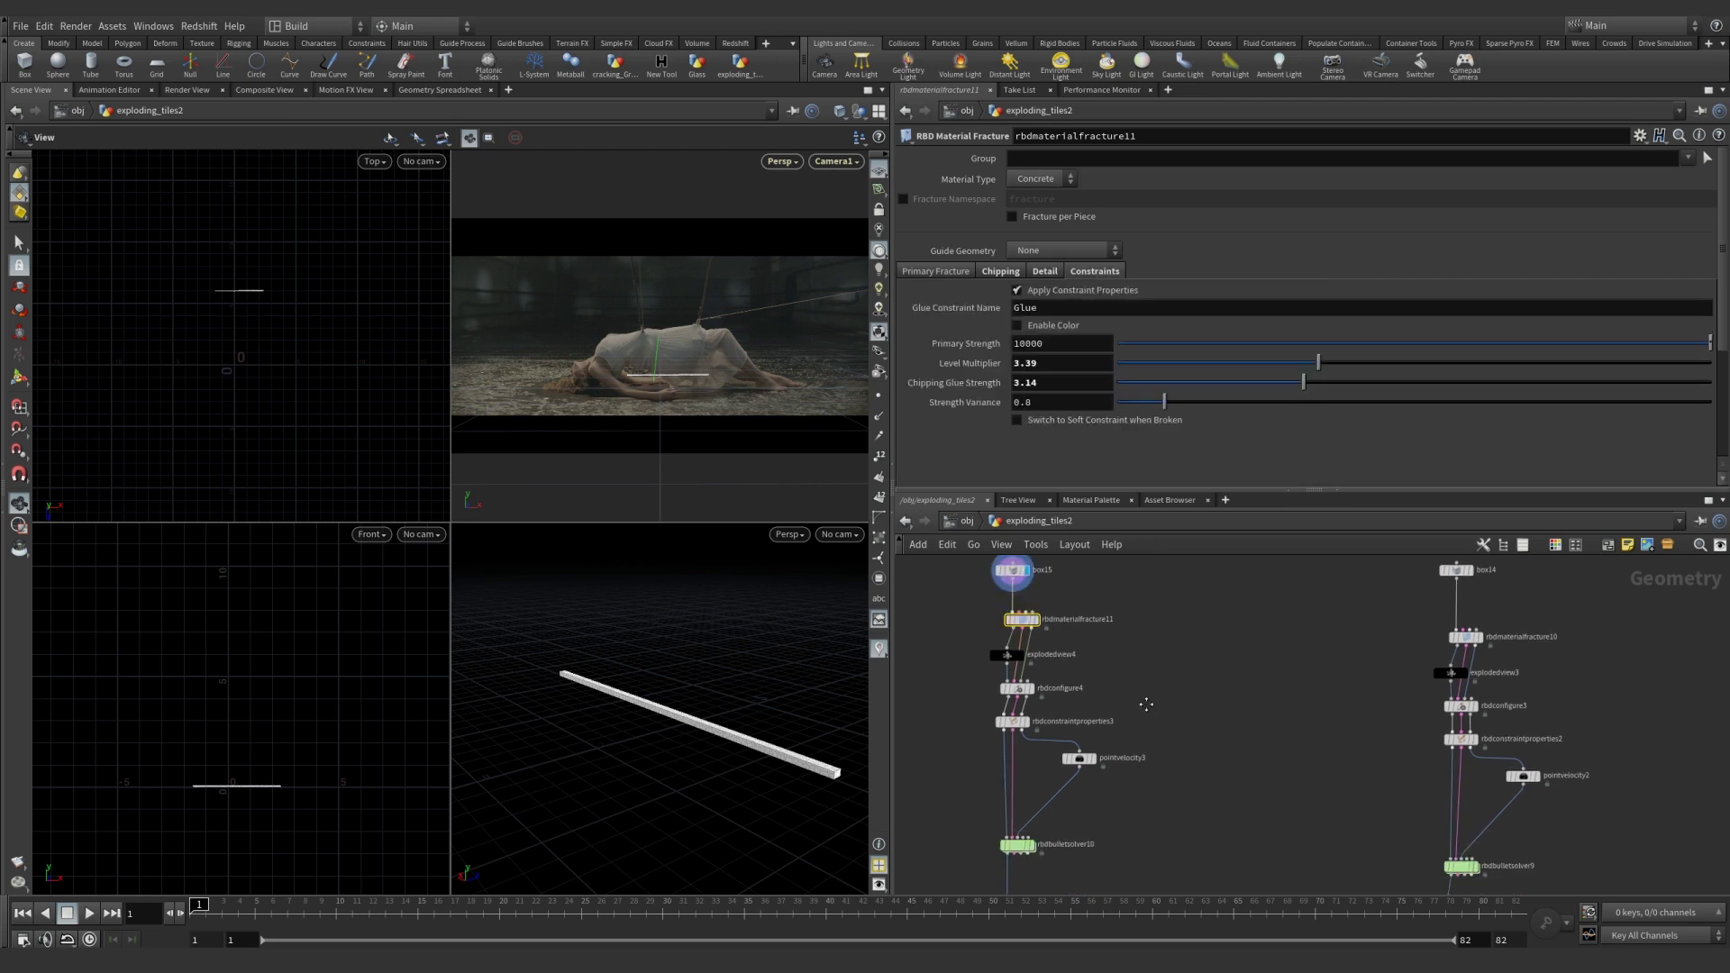
Display the cached shatter of filecache3 and preview it at the start of the timeline.
{"action": "scroll", "coordinate": [1140, 631], "scroll_direction": "down", "scroll_amount": 5}
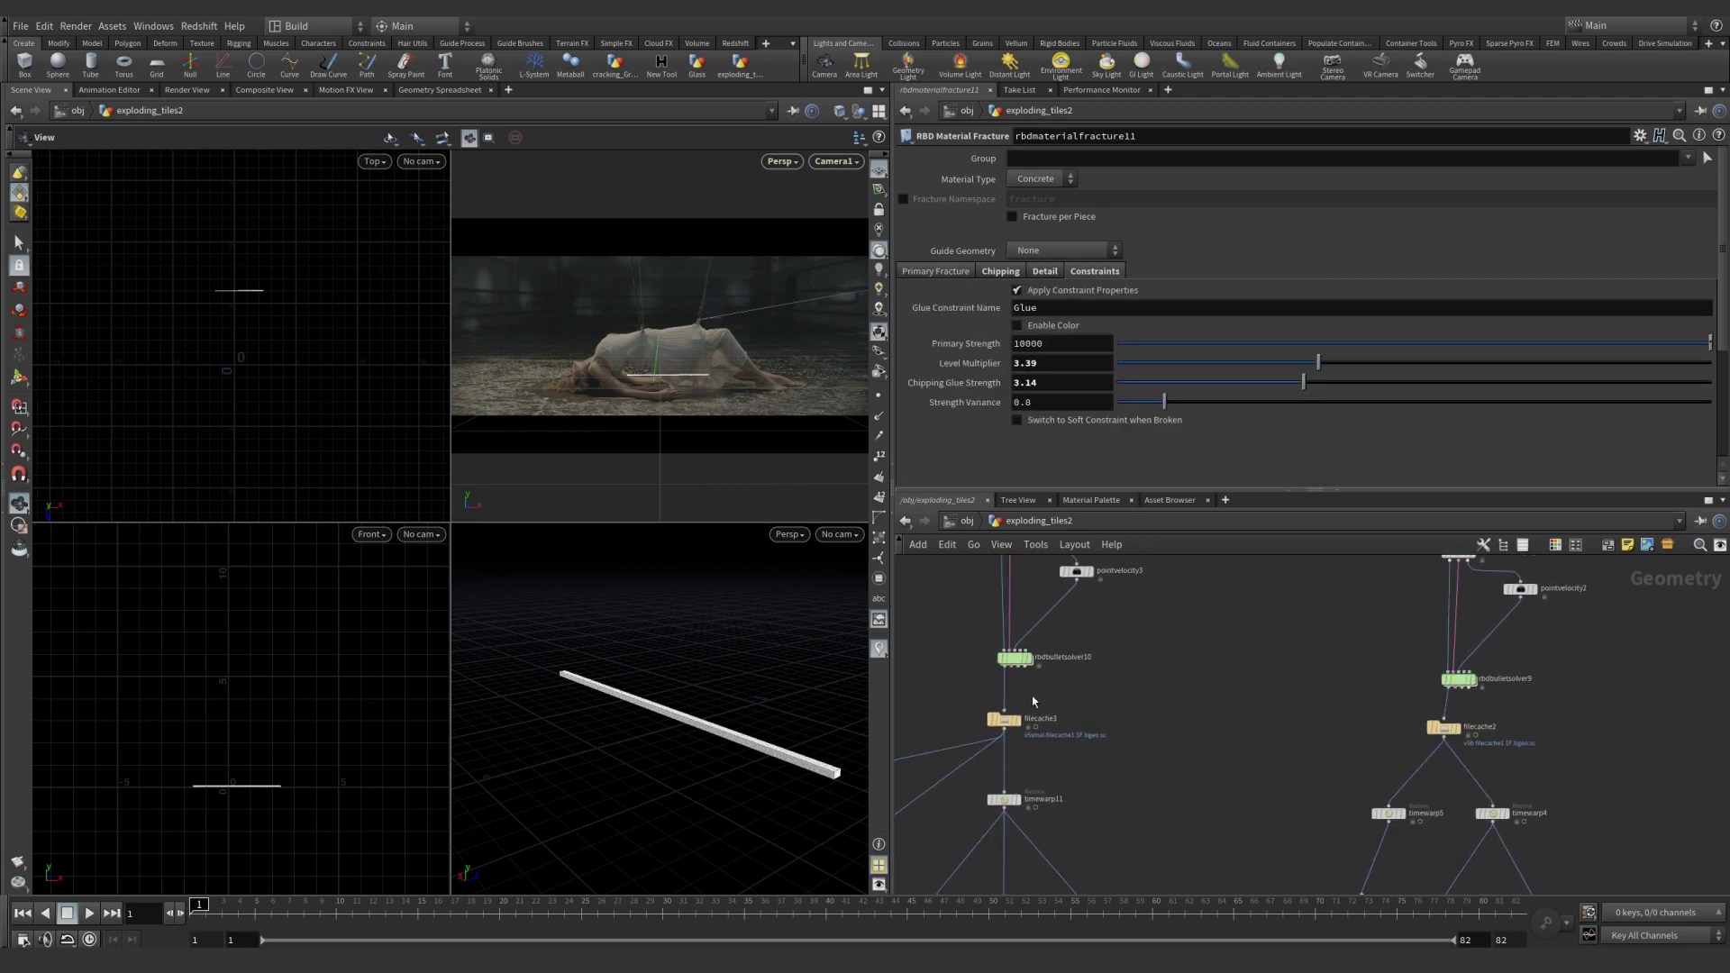
{"action": "left_click", "coordinate": [1017, 720]}
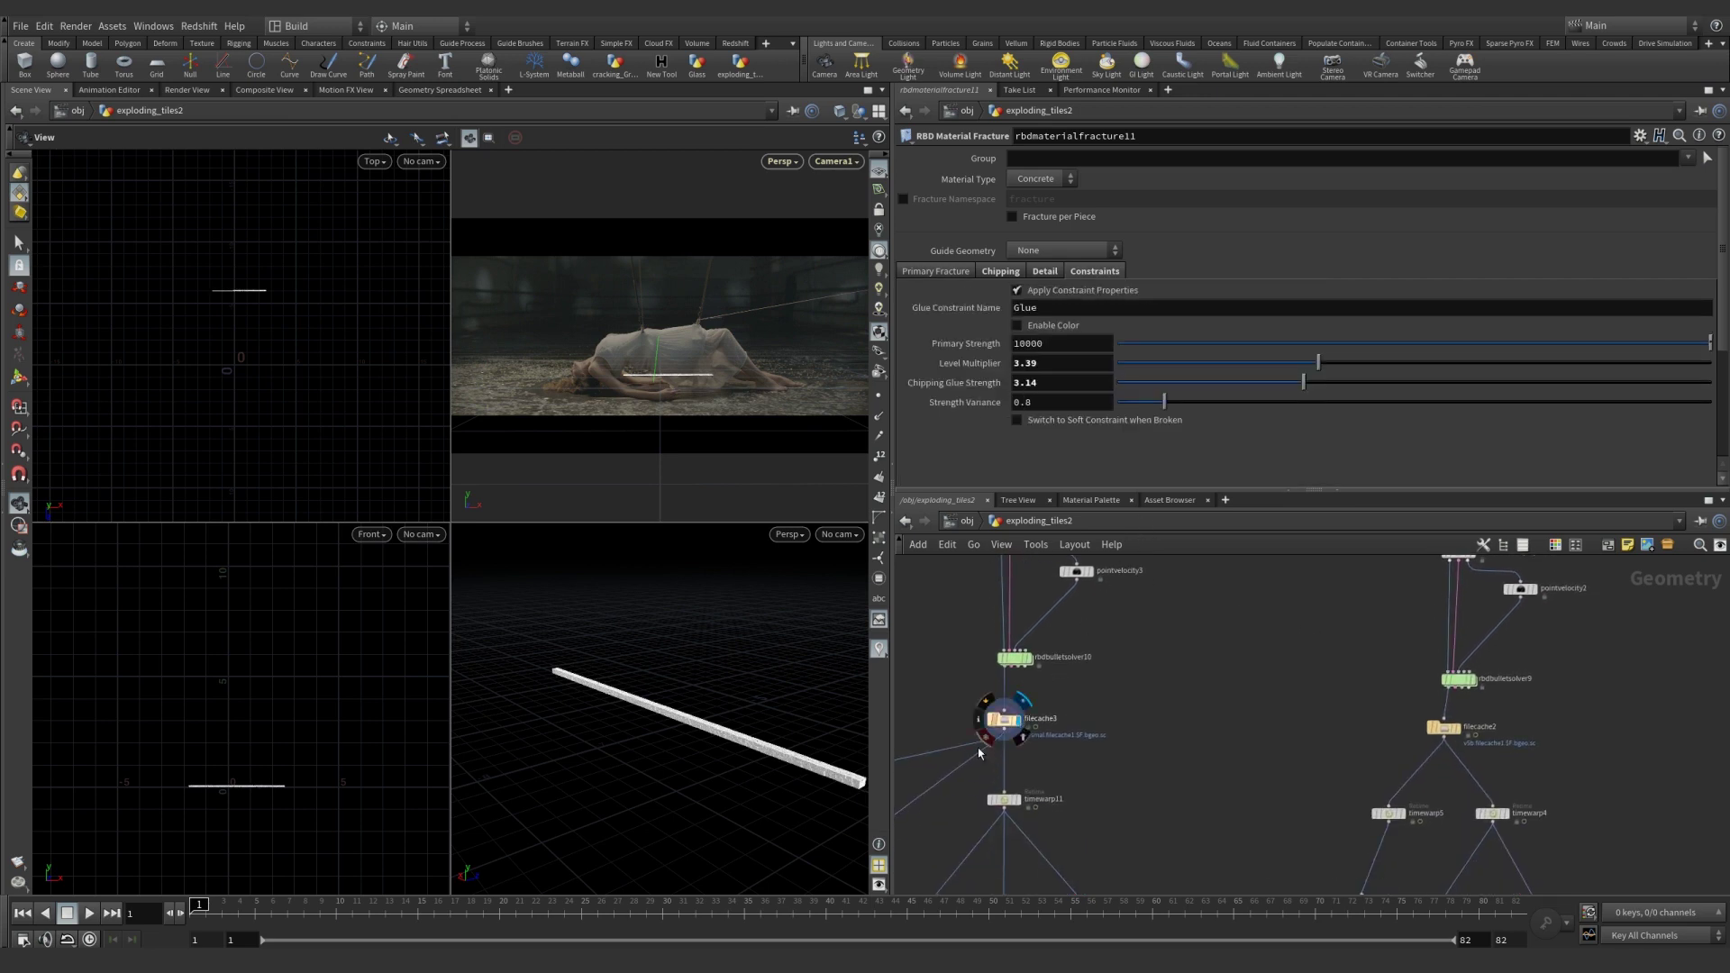
{"action": "left_click_drag", "start_coordinate": [234, 926], "coordinate": [133, 902]}
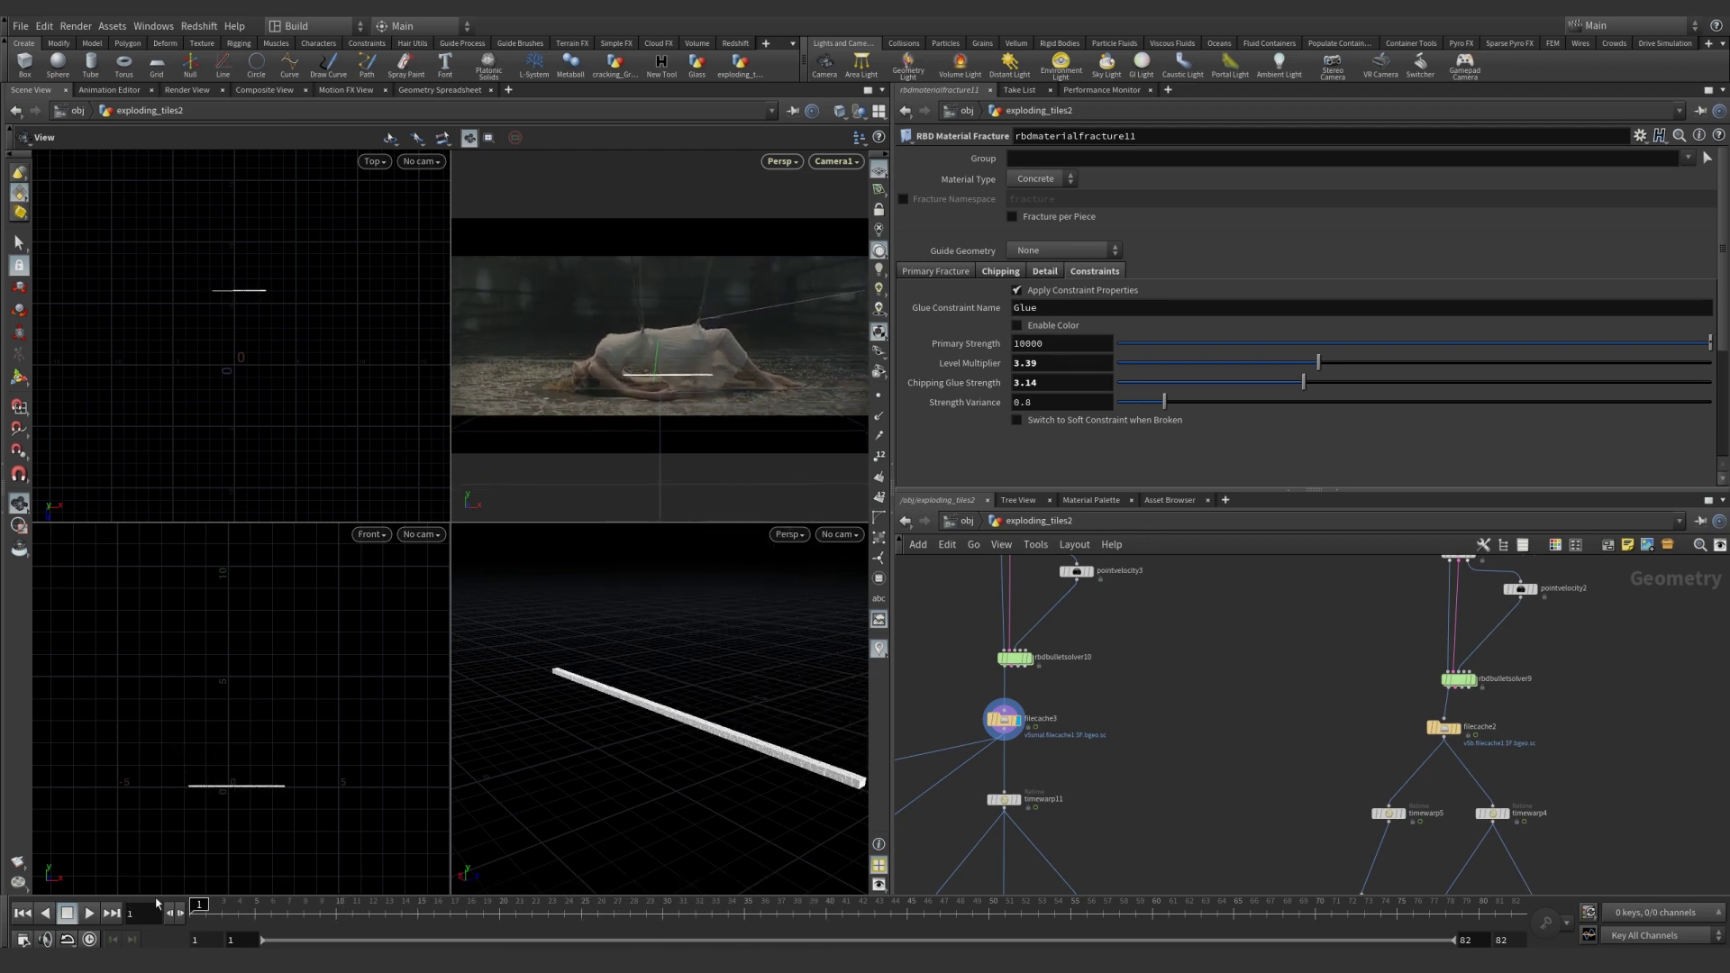
Display each of the three transform nodes below timewarp11 and check the timewarp's frame ranges.
{"action": "middle_click_drag", "start_coordinate": [1121, 842], "coordinate": [1127, 683]}
{"action": "left_click", "coordinate": [954, 744]}
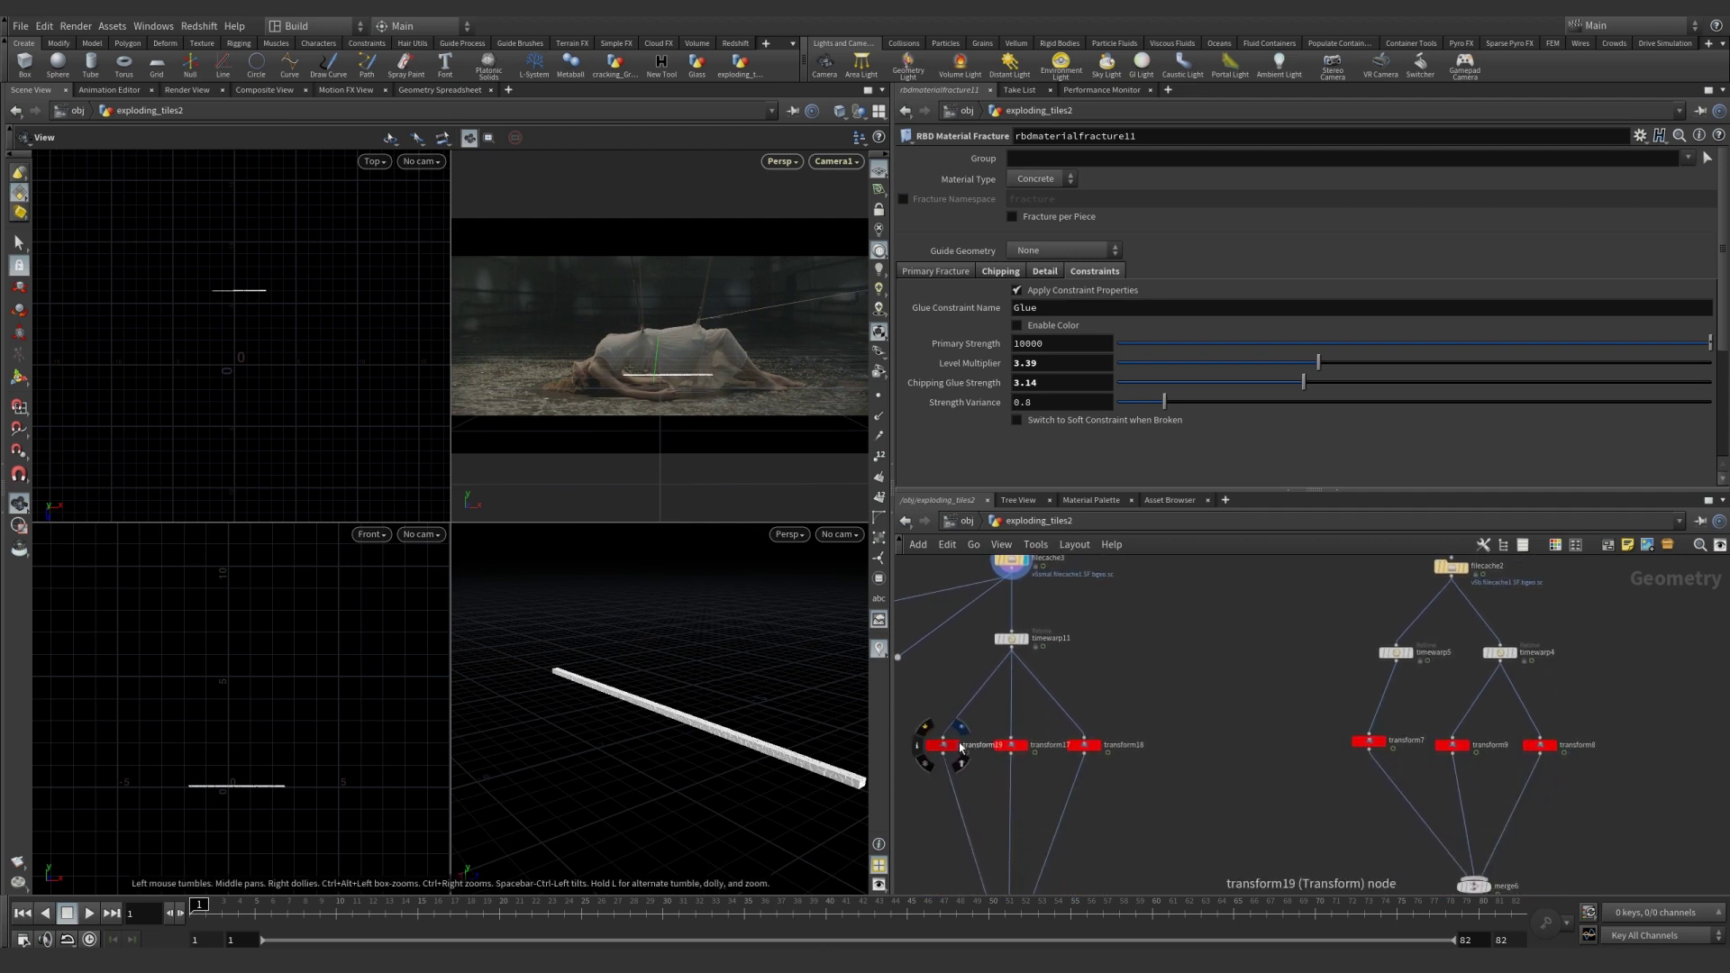
{"action": "left_click", "coordinate": [1027, 747]}
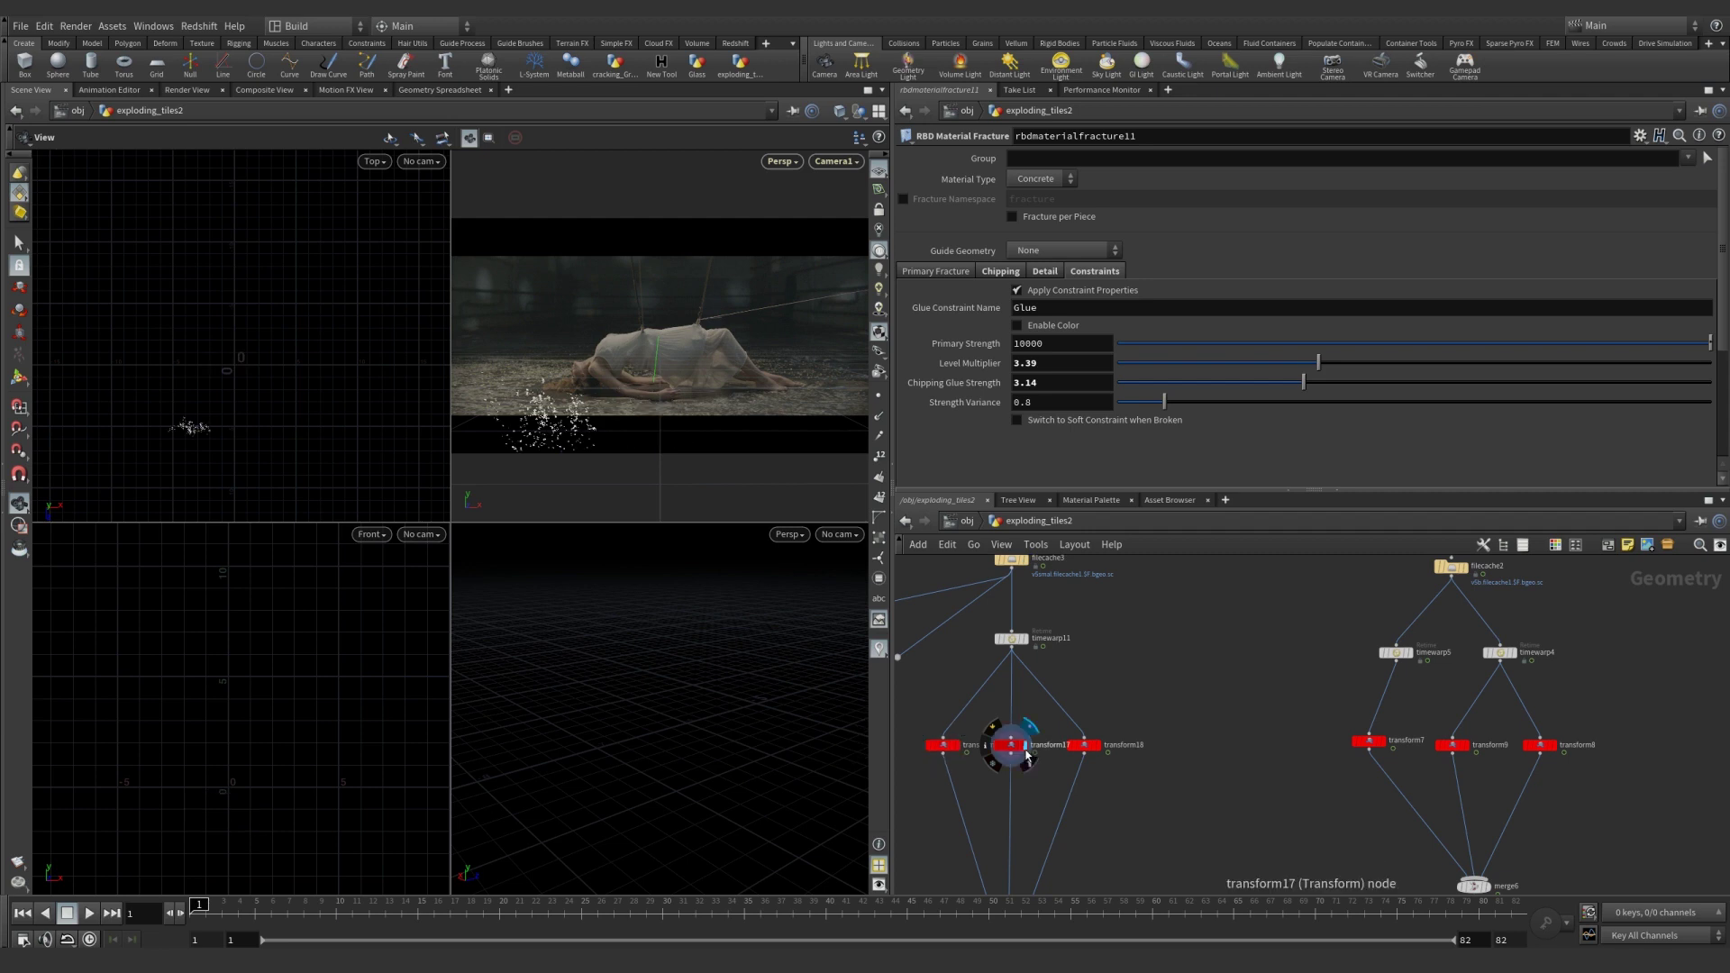
{"action": "left_click", "coordinate": [1093, 744]}
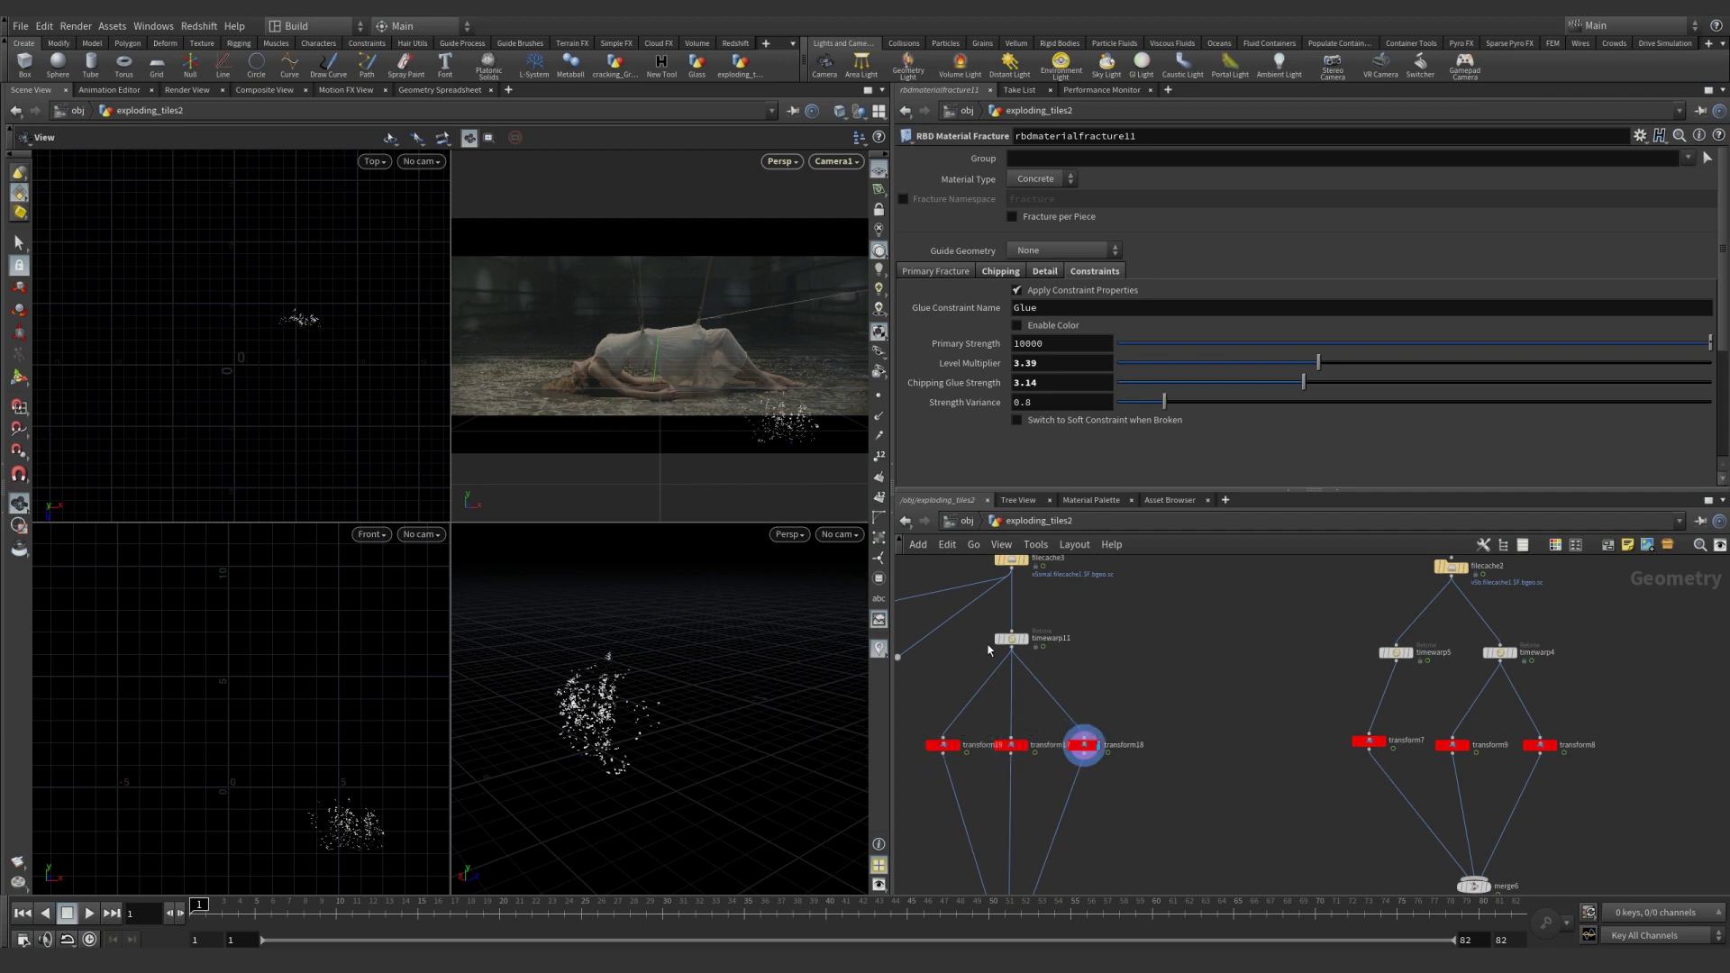
{"action": "left_click", "coordinate": [1018, 639]}
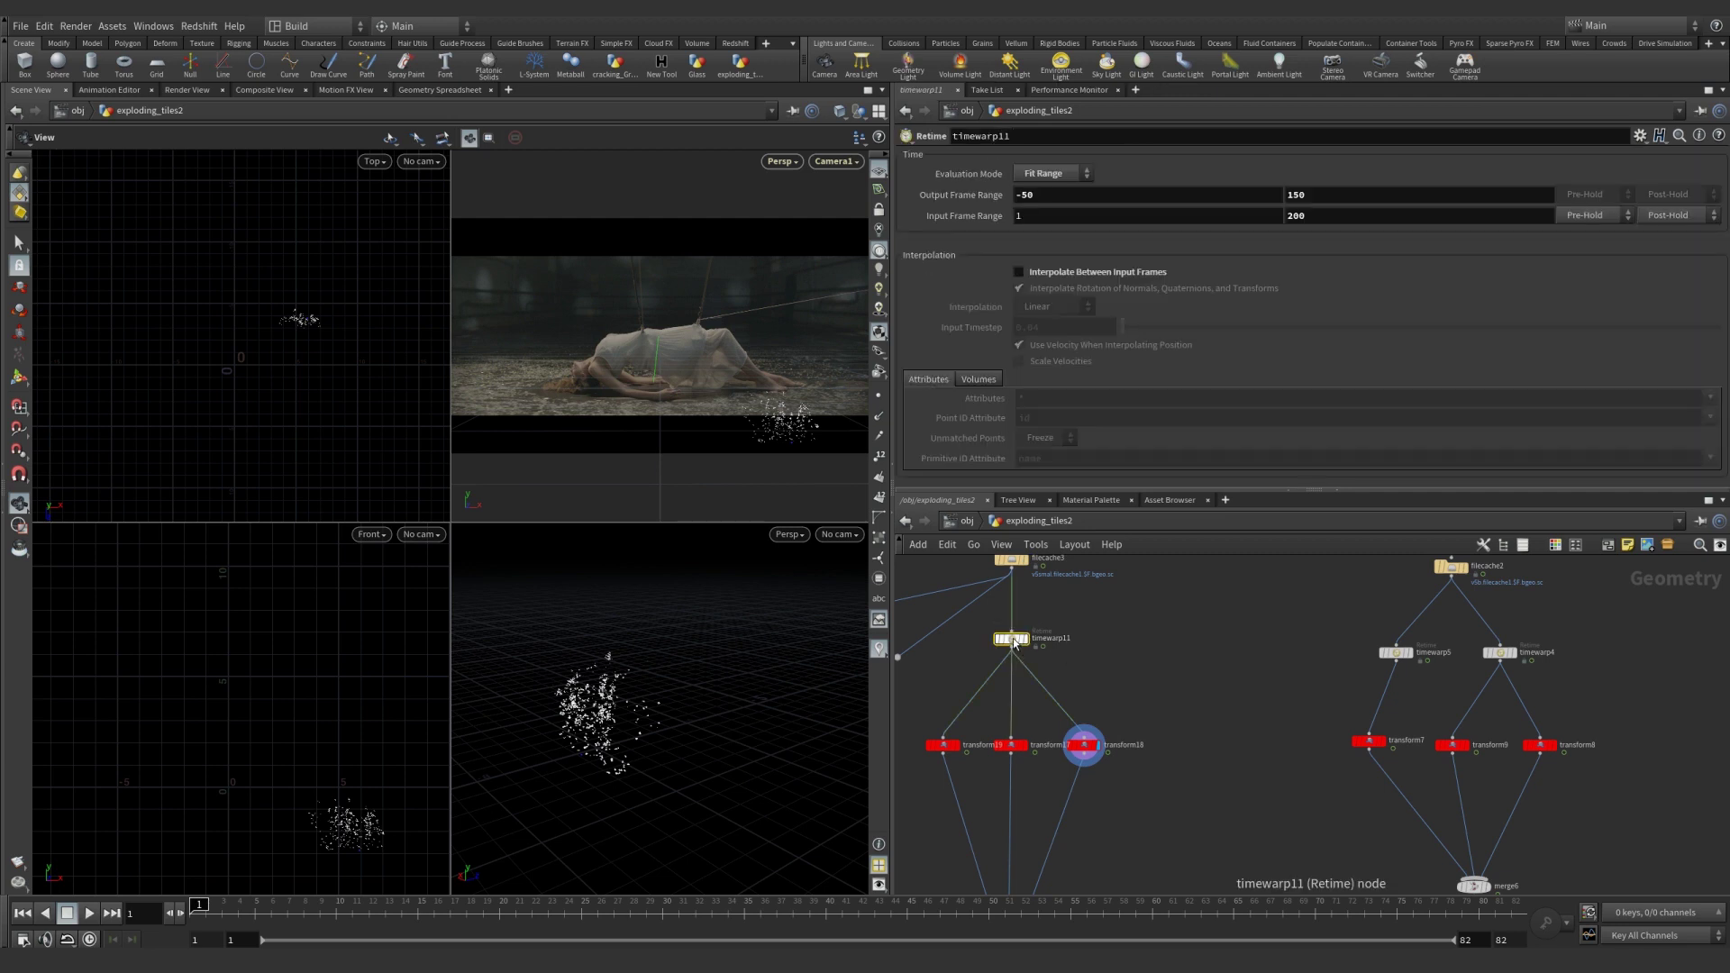
Display merge9 and scrub through the timeline to preview the combined explosions of both branches.
{"action": "left_click_drag", "start_coordinate": [1475, 894], "coordinate": [1038, 826]}
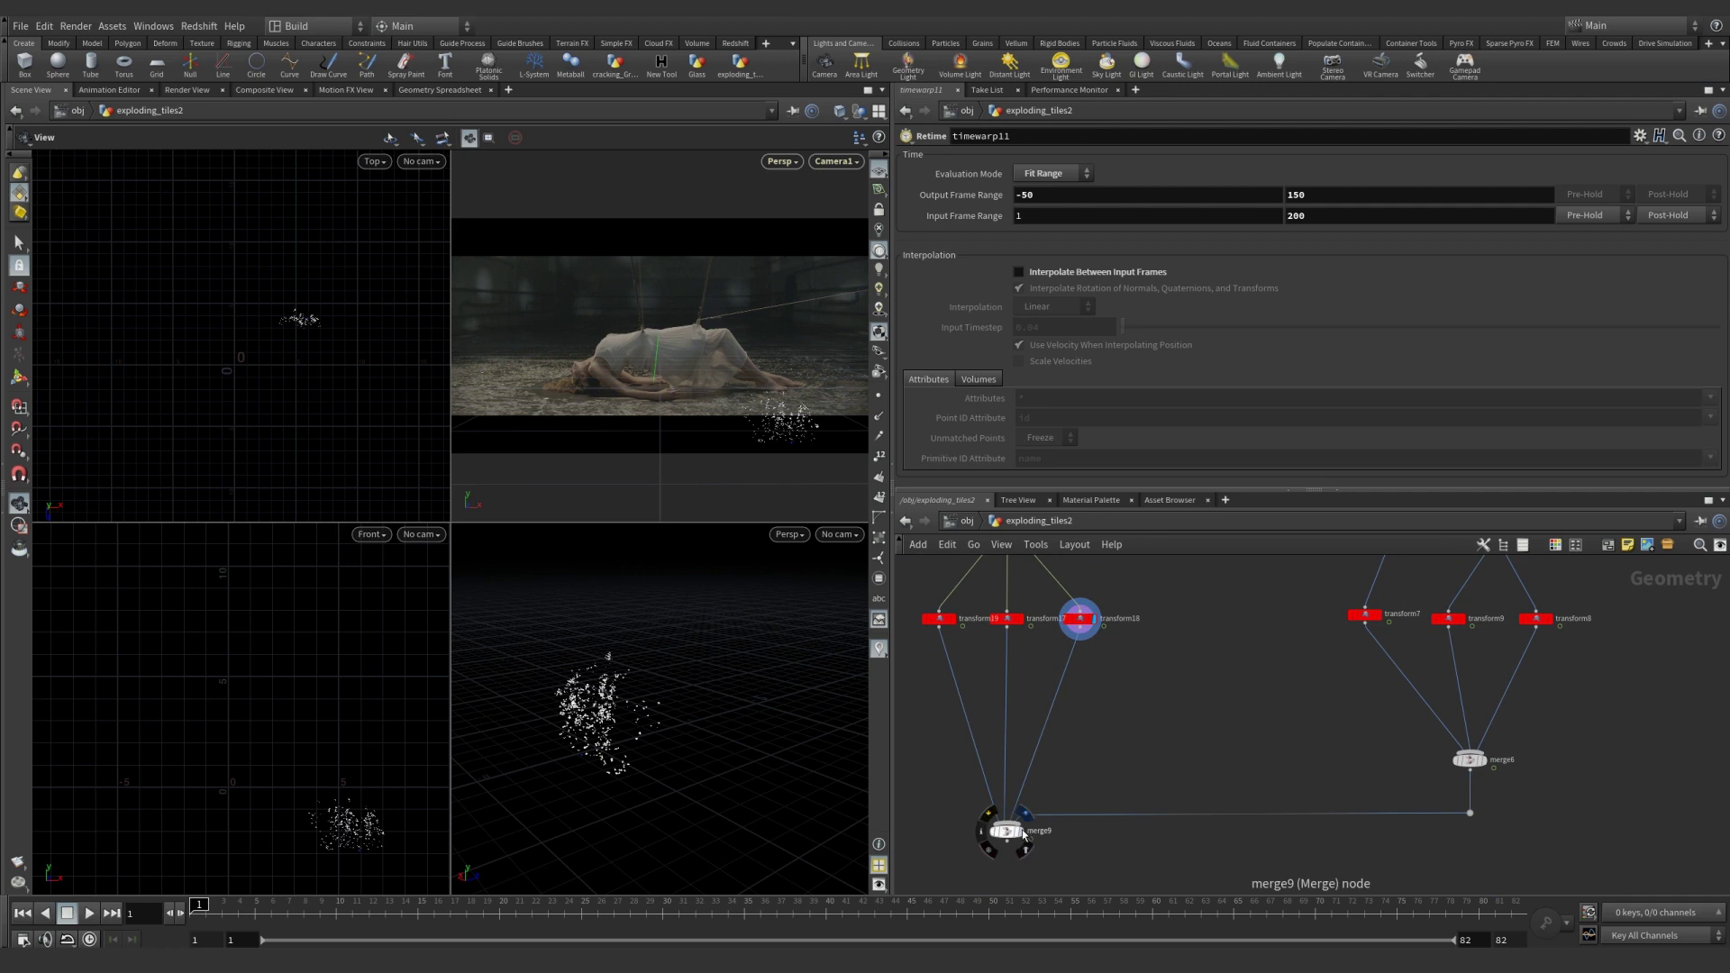
{"action": "left_click", "coordinate": [1022, 830]}
{"action": "left_click_drag", "start_coordinate": [200, 905], "coordinate": [155, 916]}
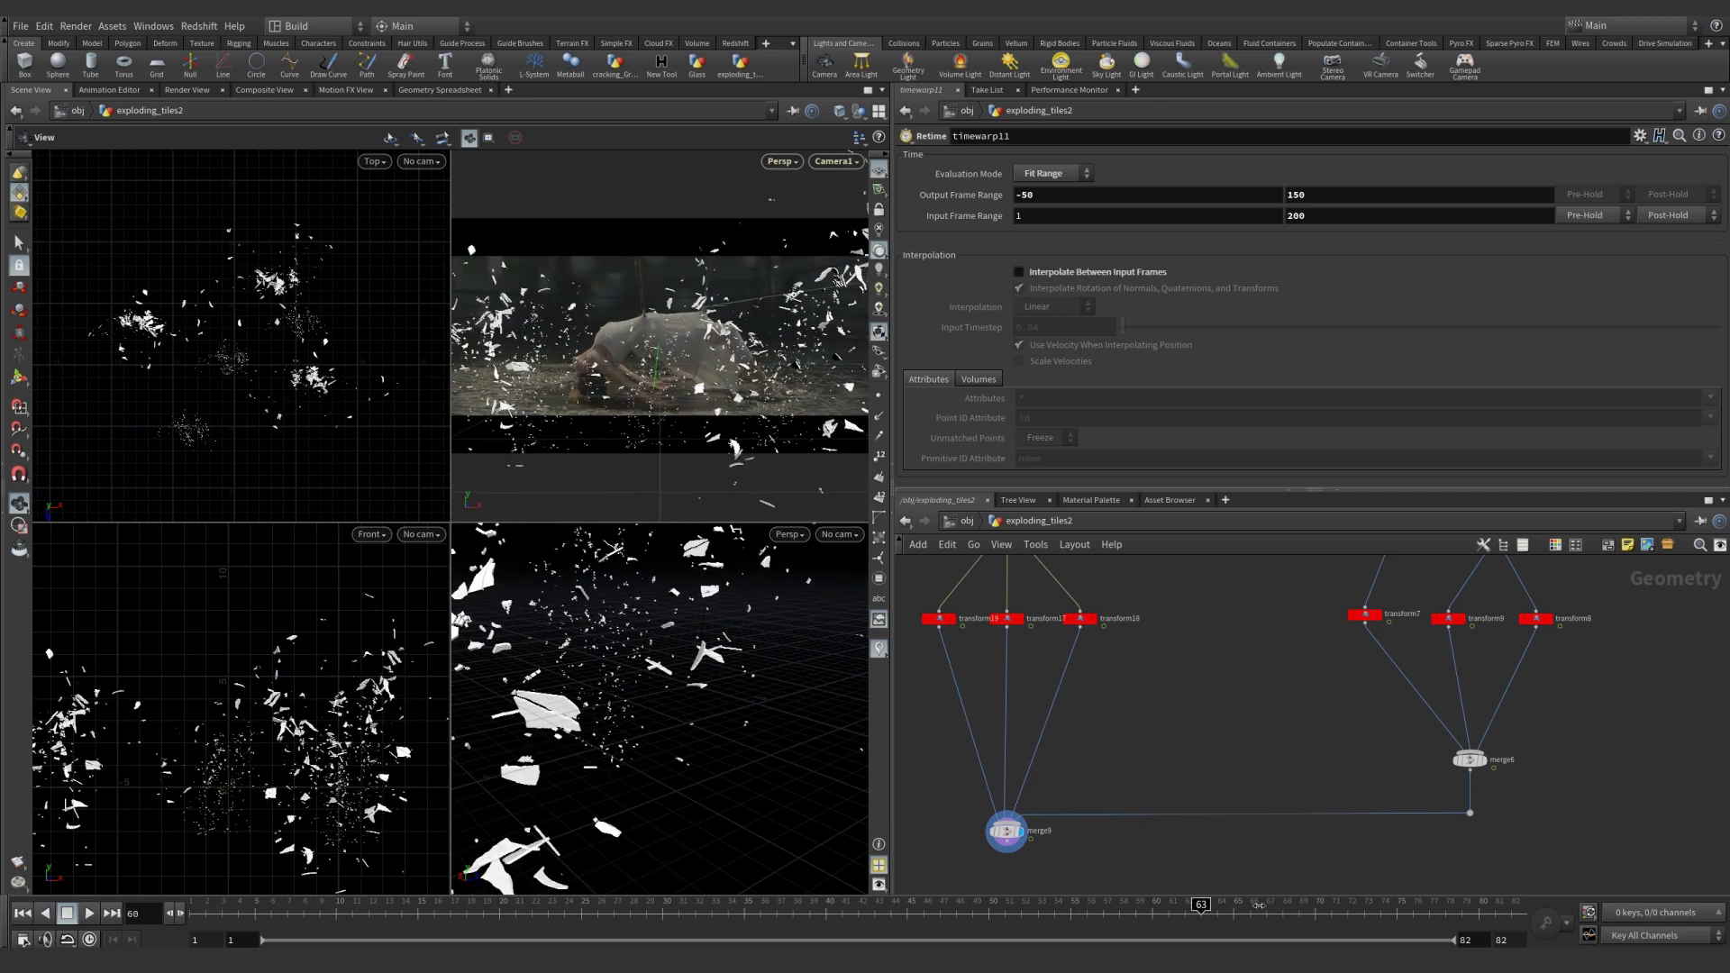
{"action": "left_click", "coordinate": [1330, 903]}
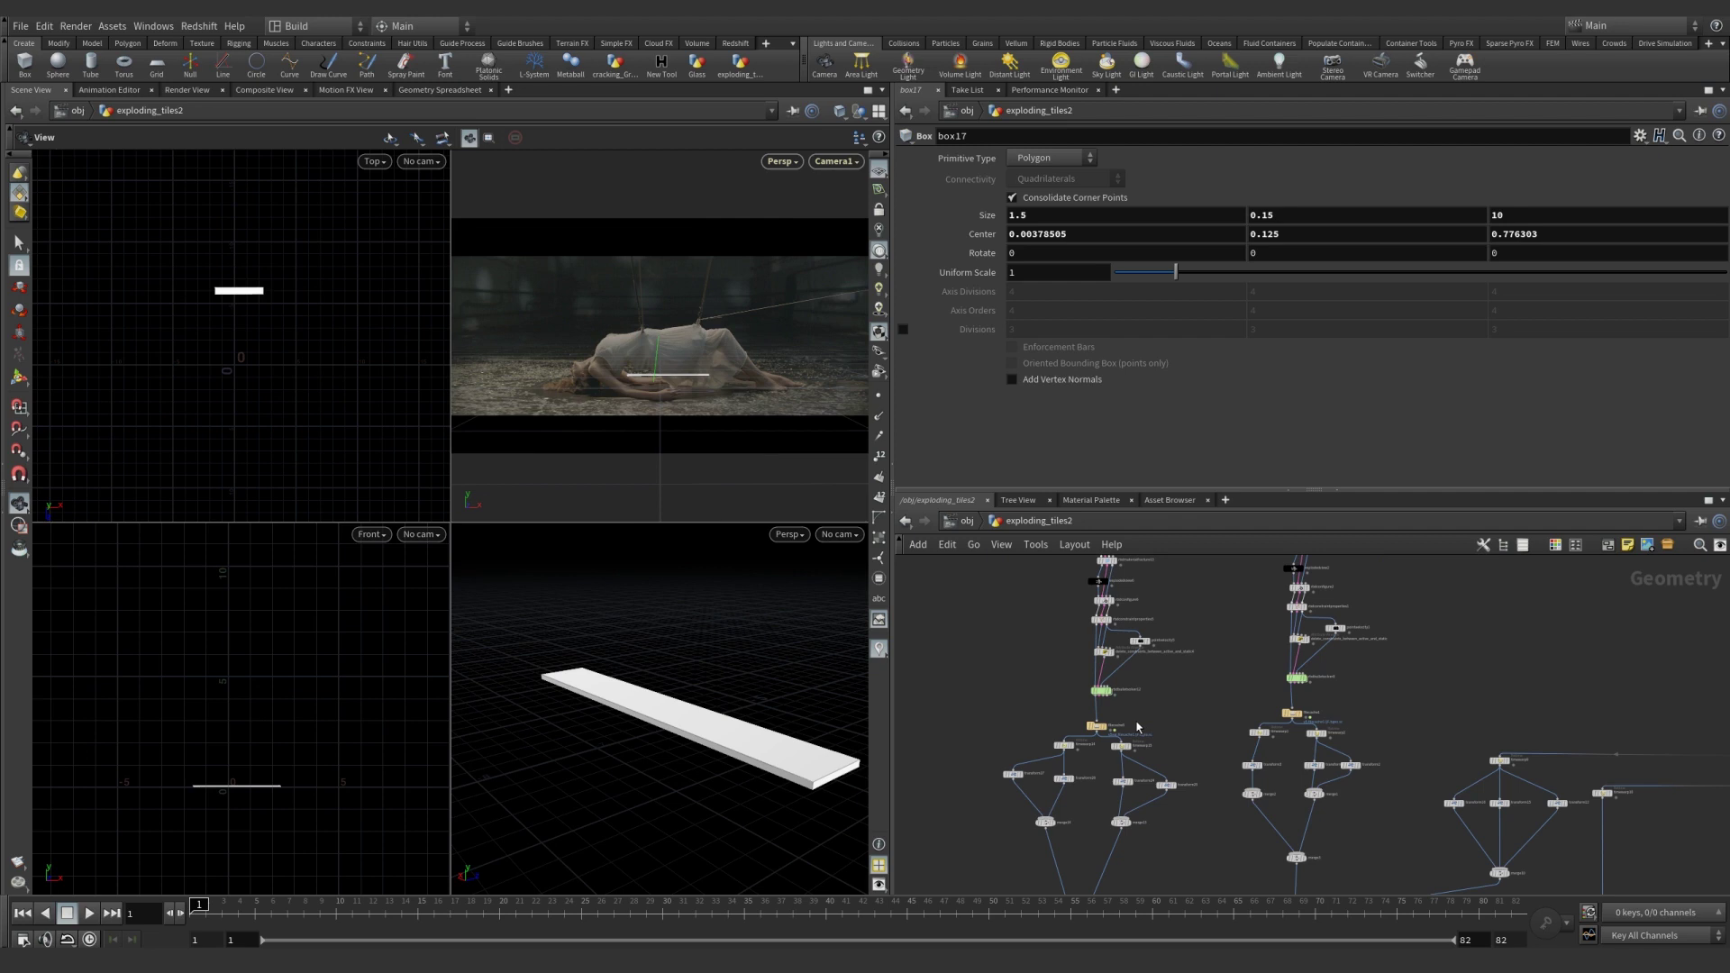
Preview the cached shatter of the box17 branch and display its transform nodes, including transform27, transform24 and transform25.
{"action": "left_click", "coordinate": [1108, 732]}
{"action": "left_click_drag", "start_coordinate": [307, 909], "coordinate": [194, 910]}
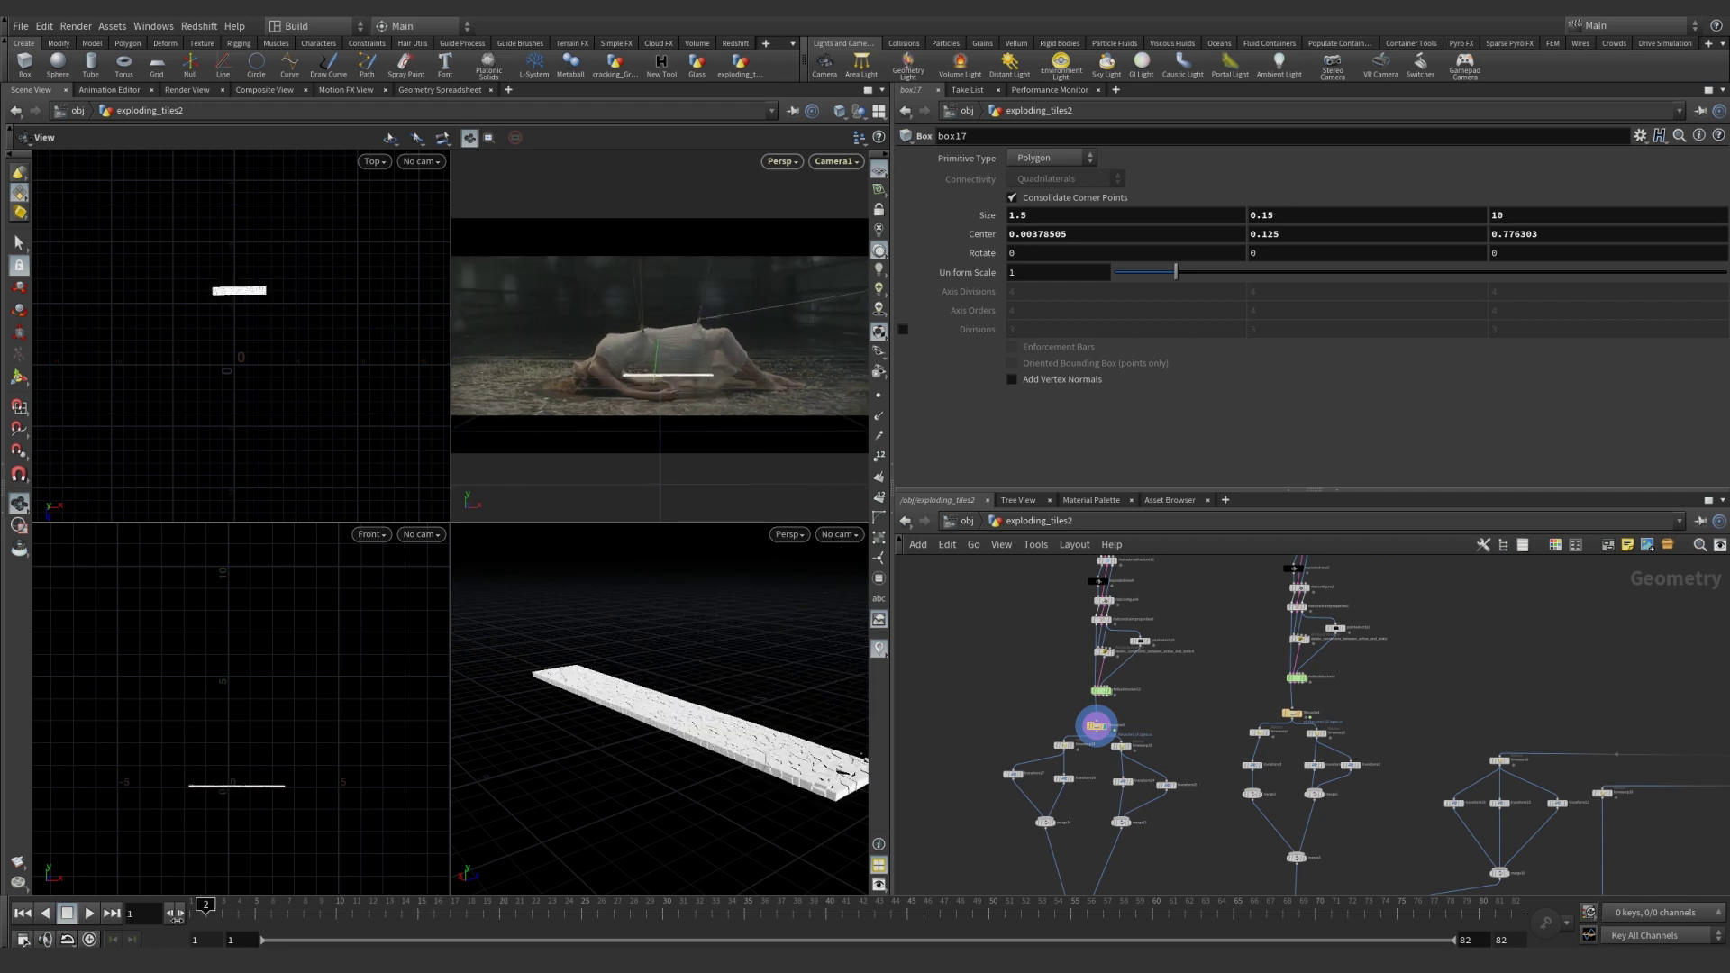
{"action": "scroll", "coordinate": [950, 843], "scroll_direction": "up", "scroll_amount": 2}
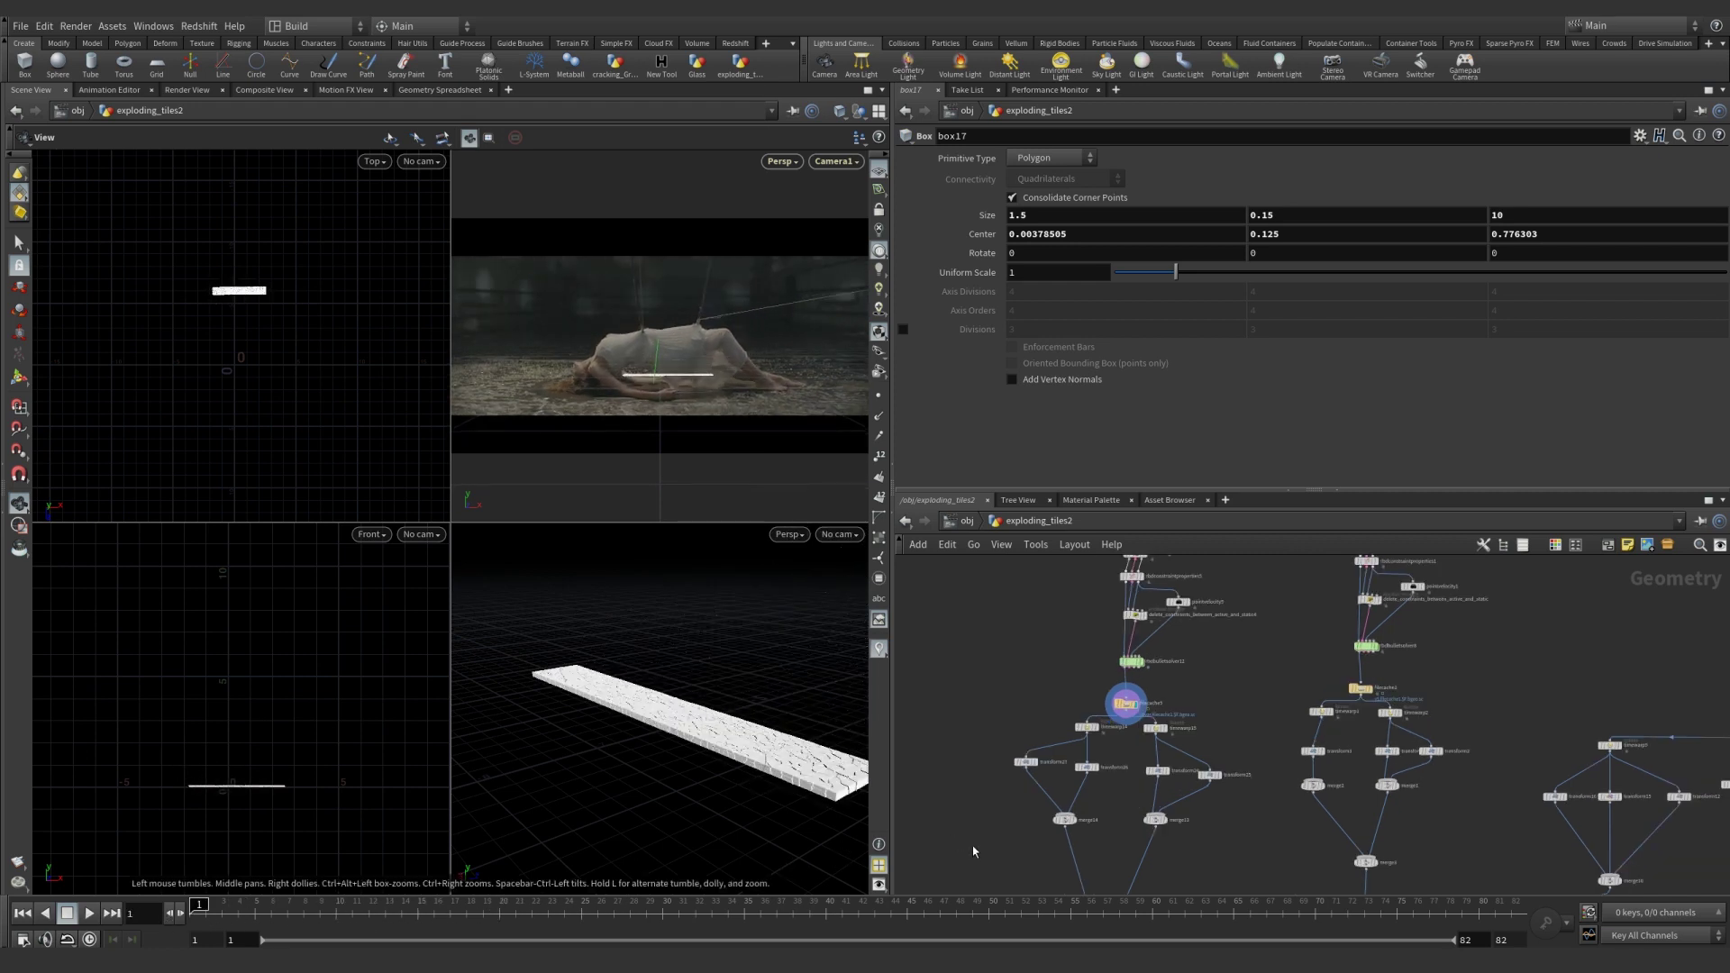
{"action": "middle_click_drag", "start_coordinate": [974, 850], "coordinate": [947, 781]}
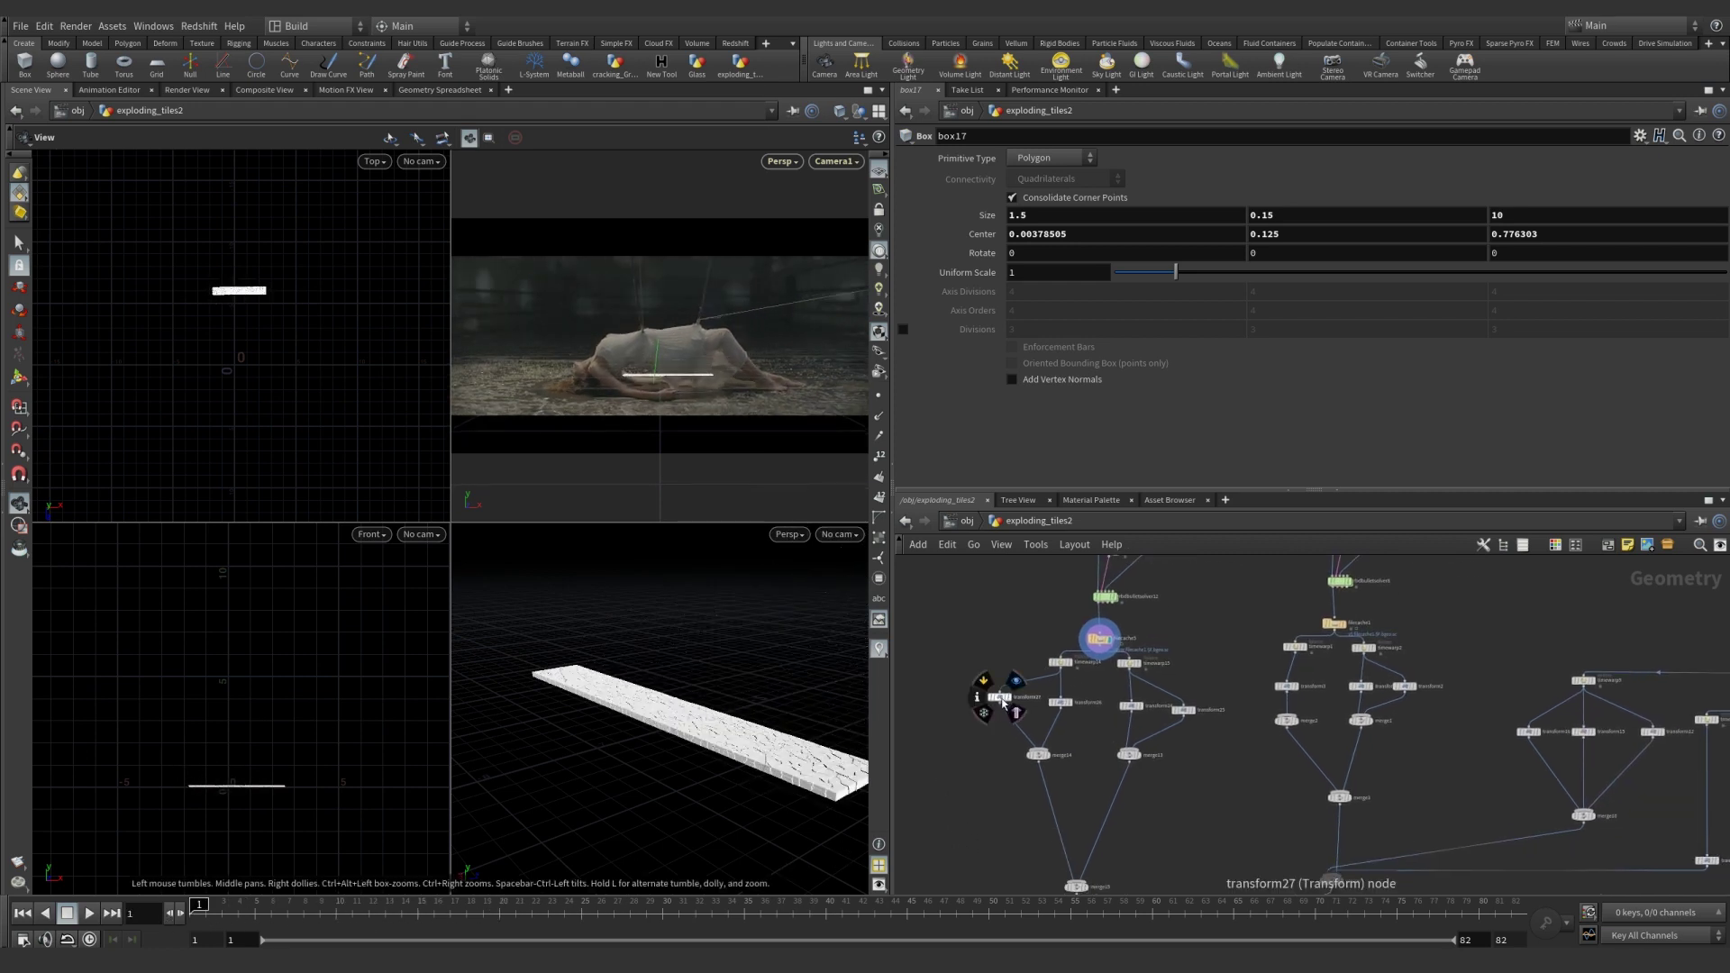
{"action": "left_click", "coordinate": [1016, 680]}
{"action": "mouse_move", "coordinate": [1073, 711]}
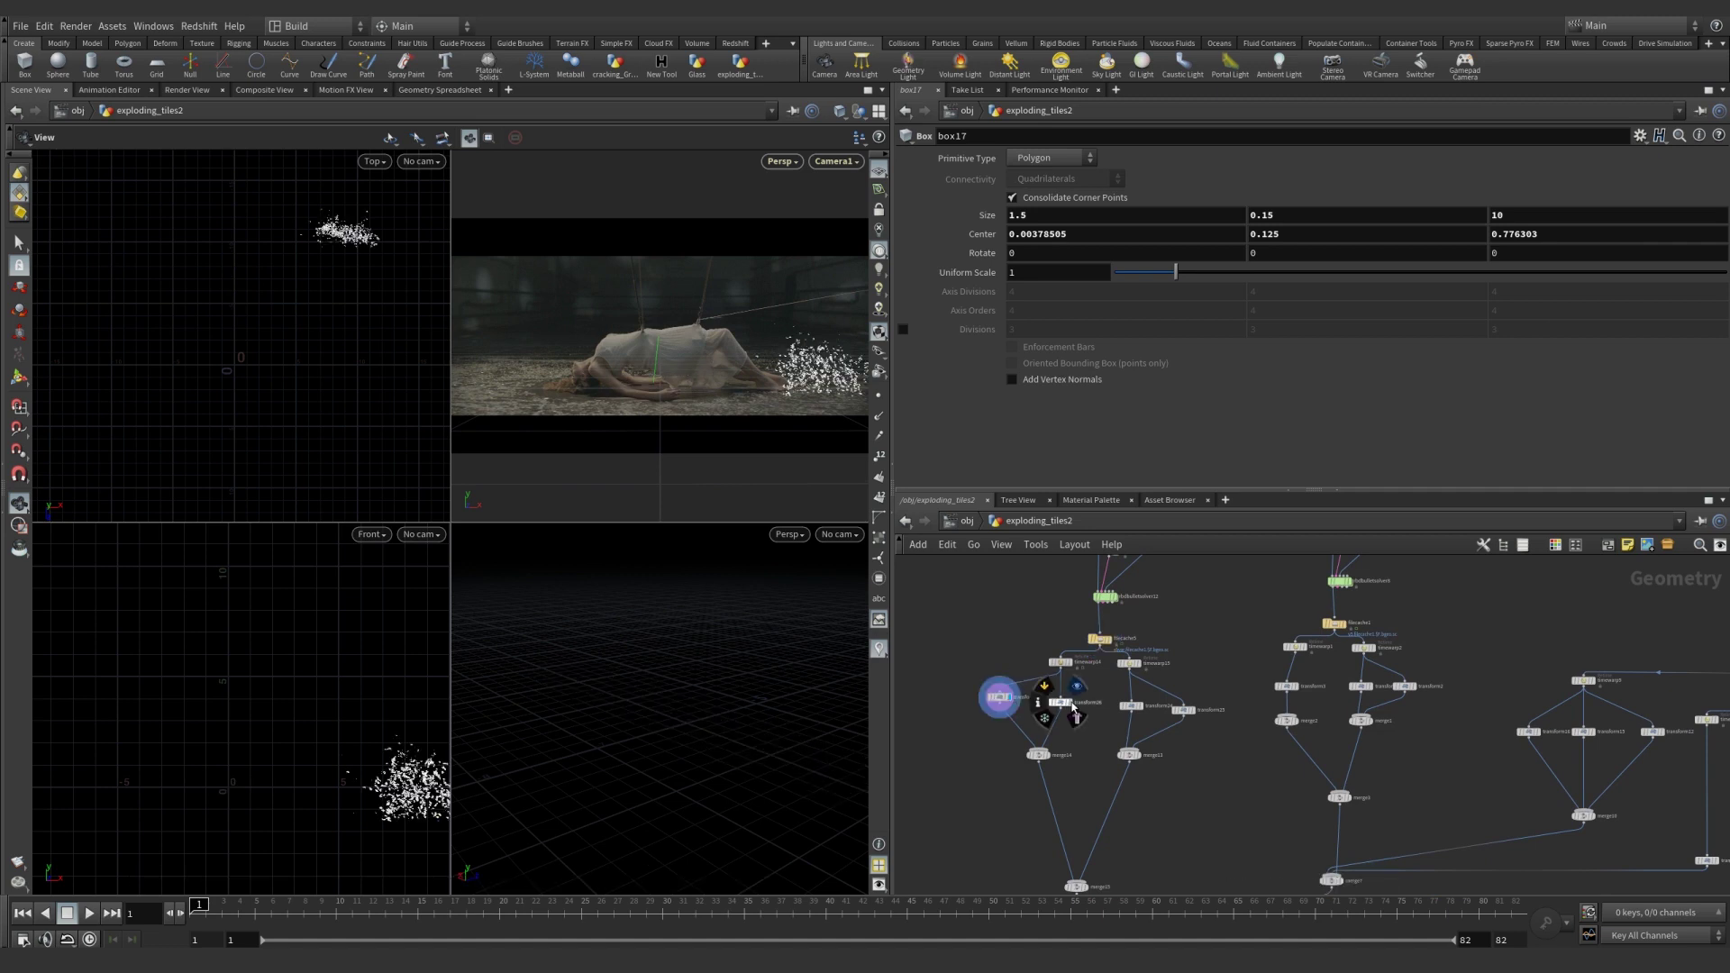
{"action": "left_click", "coordinate": [1148, 690]}
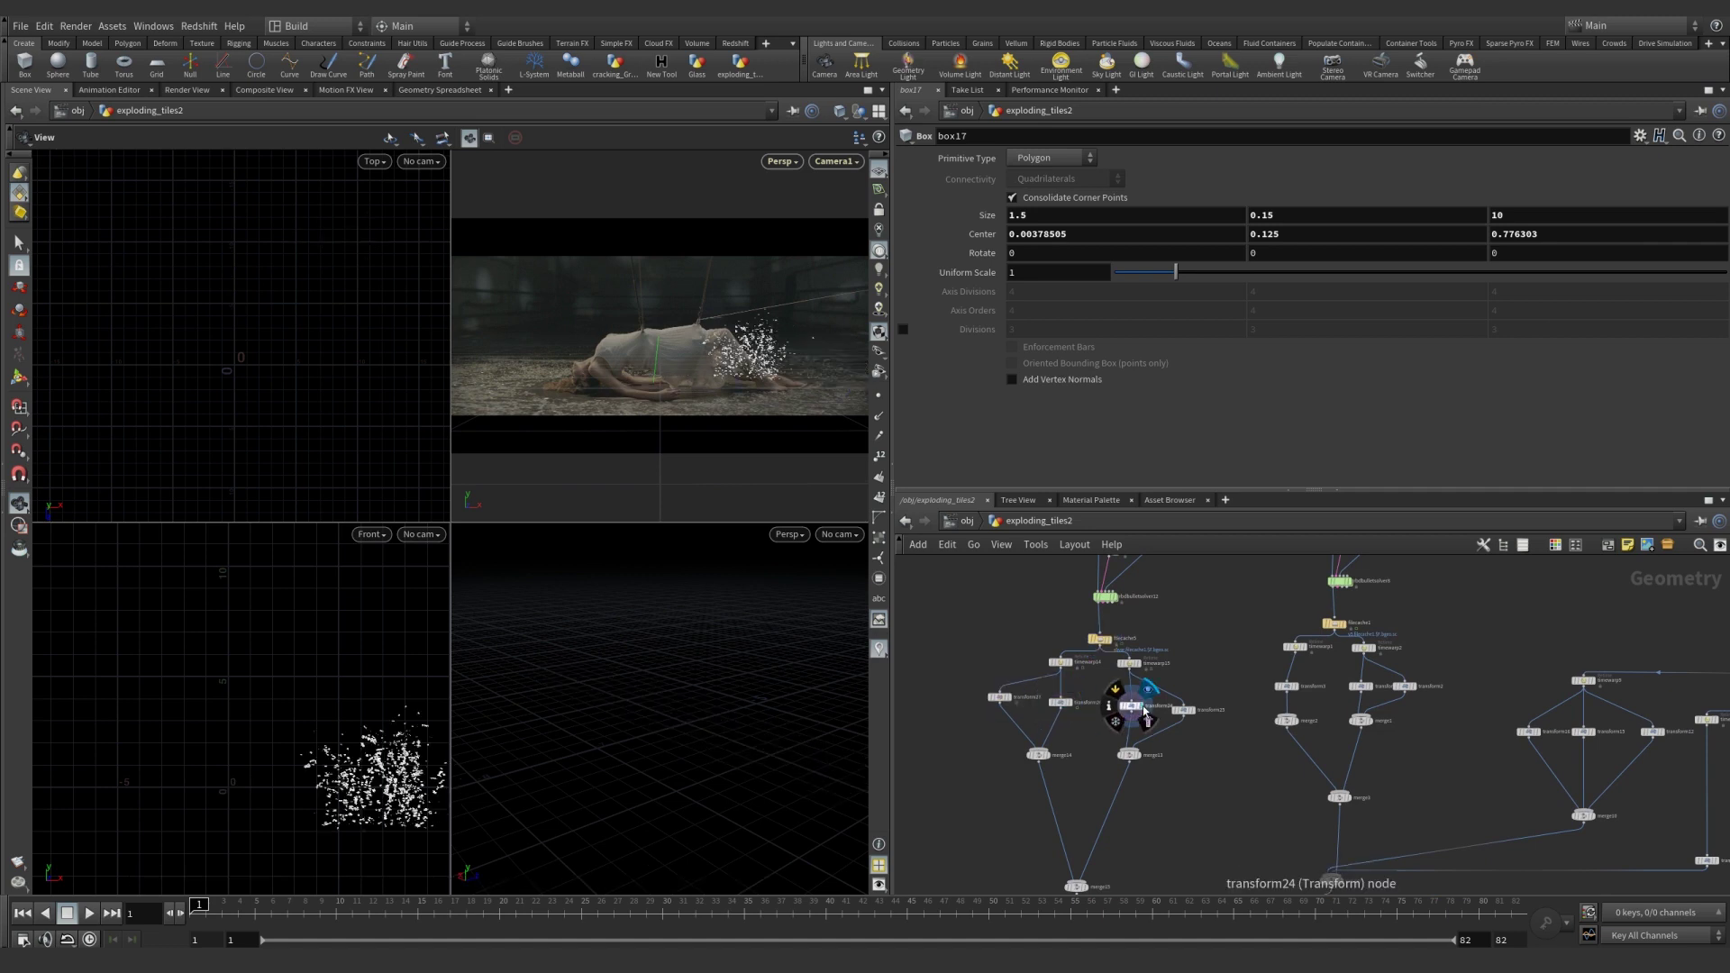
{"action": "mouse_move", "coordinate": [1185, 712]}
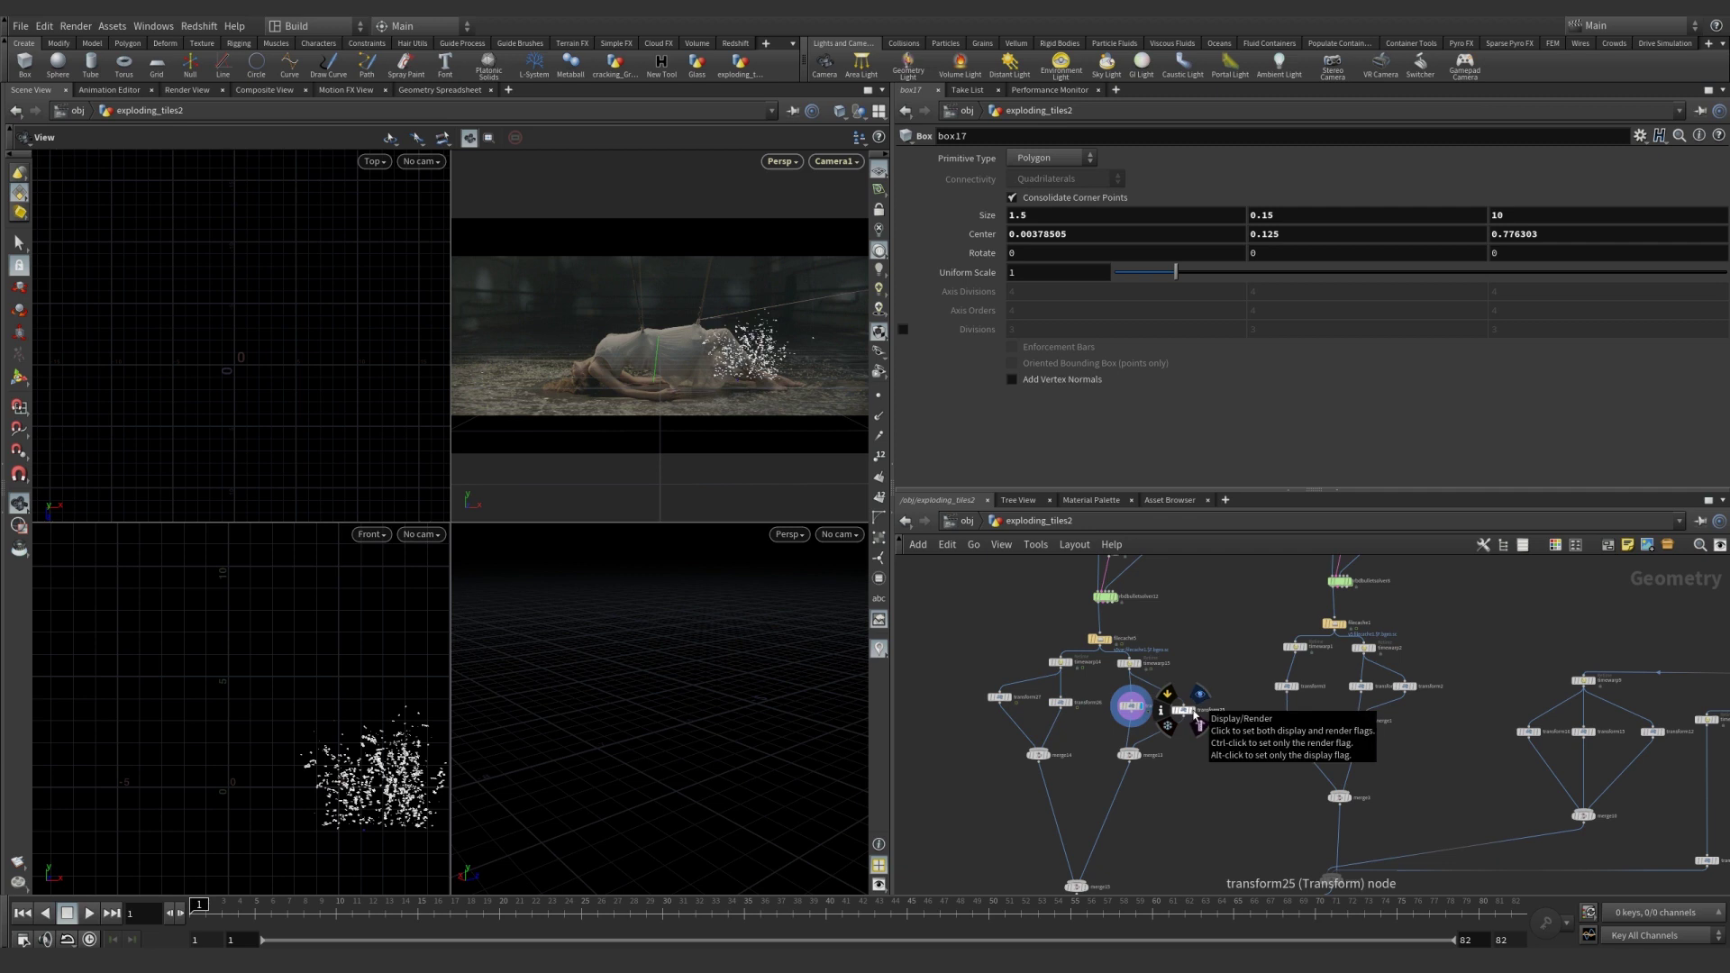
{"action": "left_click", "coordinate": [1195, 716]}
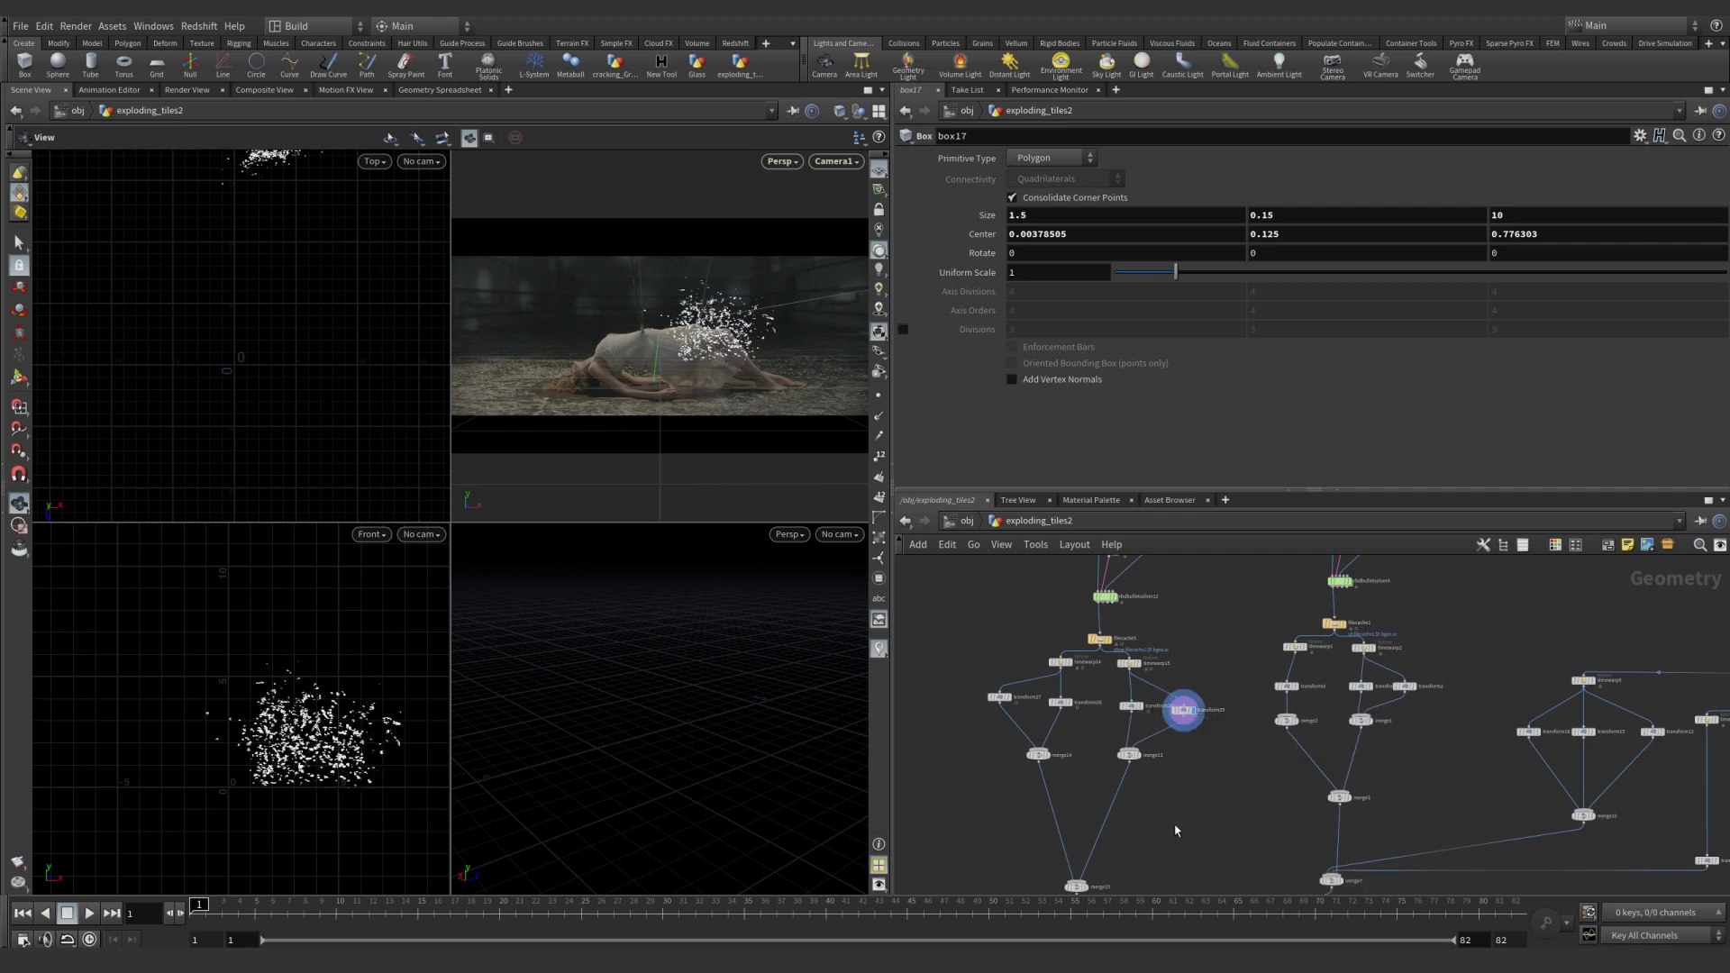
Display merge15 and open its list of merged inputs.
{"action": "scroll", "coordinate": [1170, 734], "scroll_direction": "down", "scroll_amount": 2}
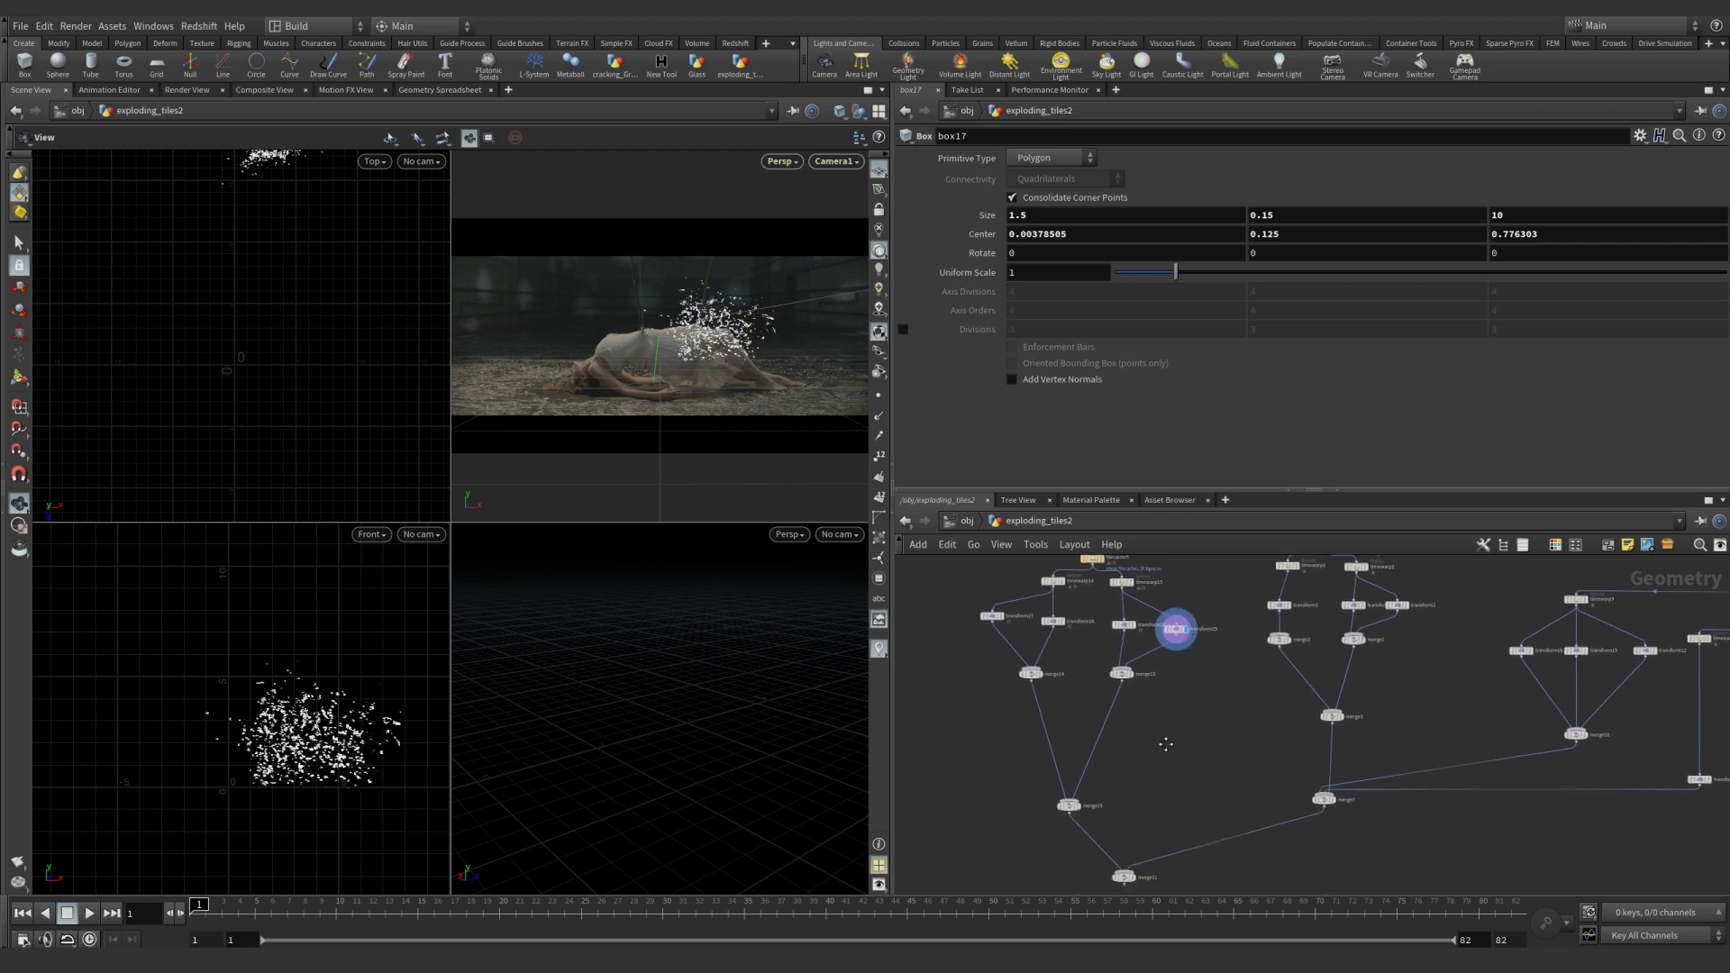
{"action": "left_click", "coordinate": [1072, 791]}
{"action": "left_click", "coordinate": [1071, 789]}
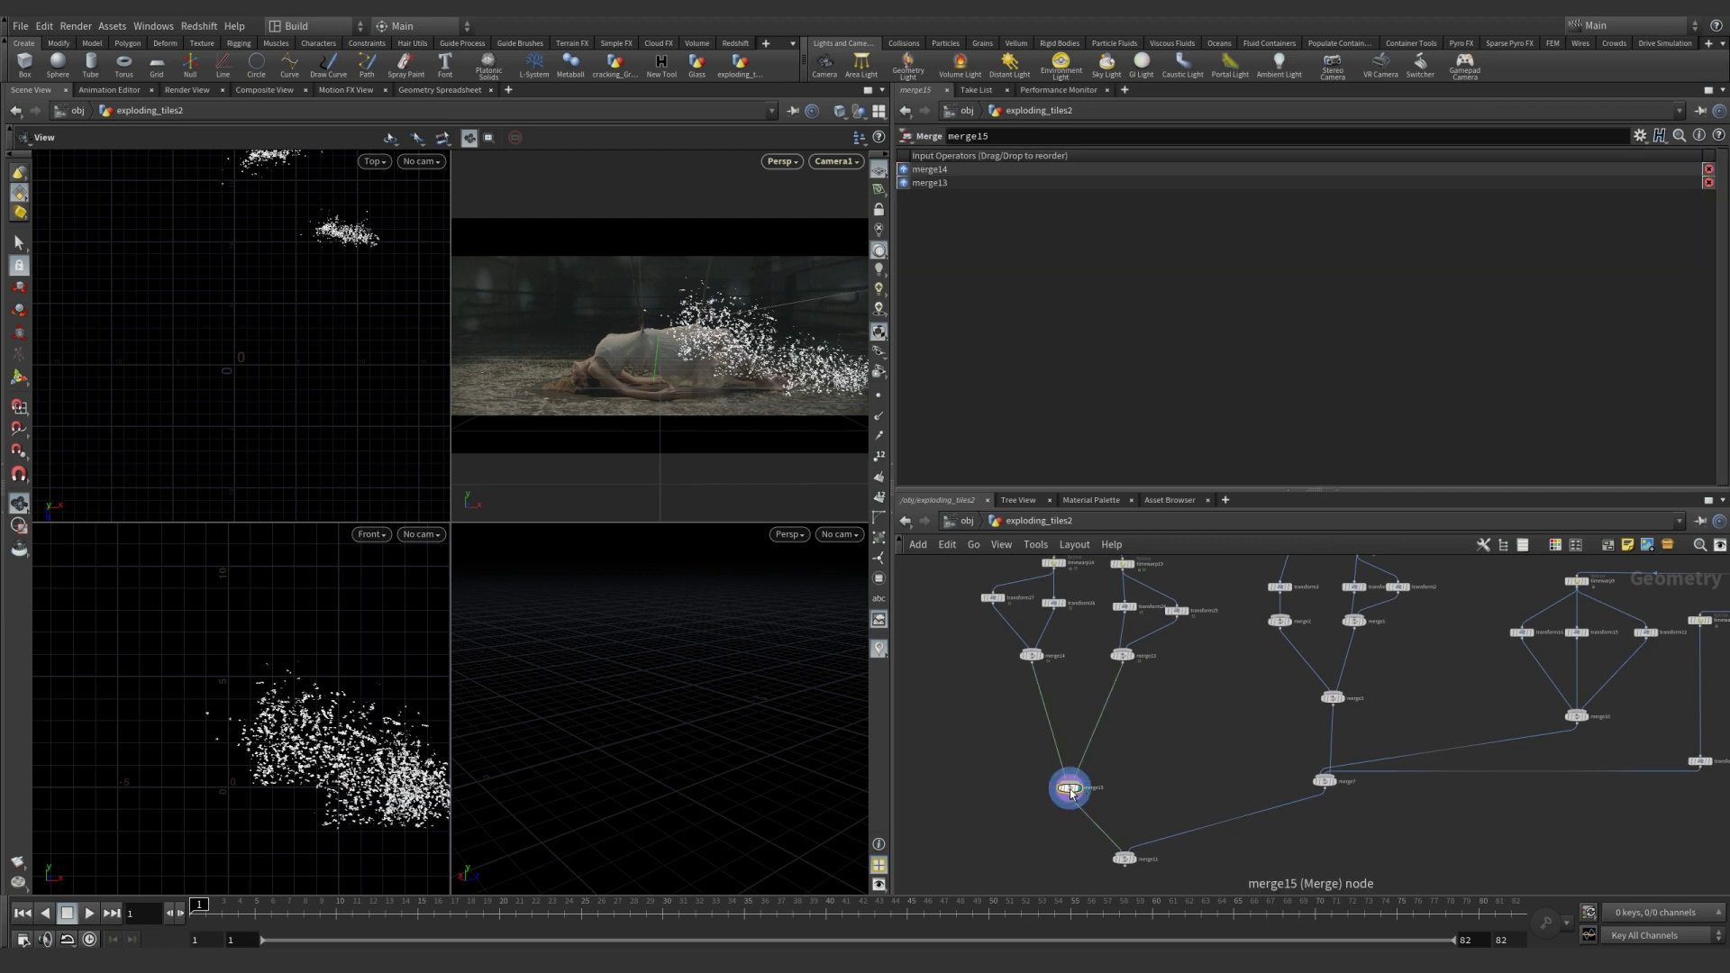
Display the cached shatter of the branch beside the box17 branch and preview it at the start of the timeline.
{"action": "middle_click_drag", "start_coordinate": [1197, 715], "coordinate": [1108, 857]}
{"action": "middle_click_drag", "start_coordinate": [1386, 788], "coordinate": [1338, 654]}
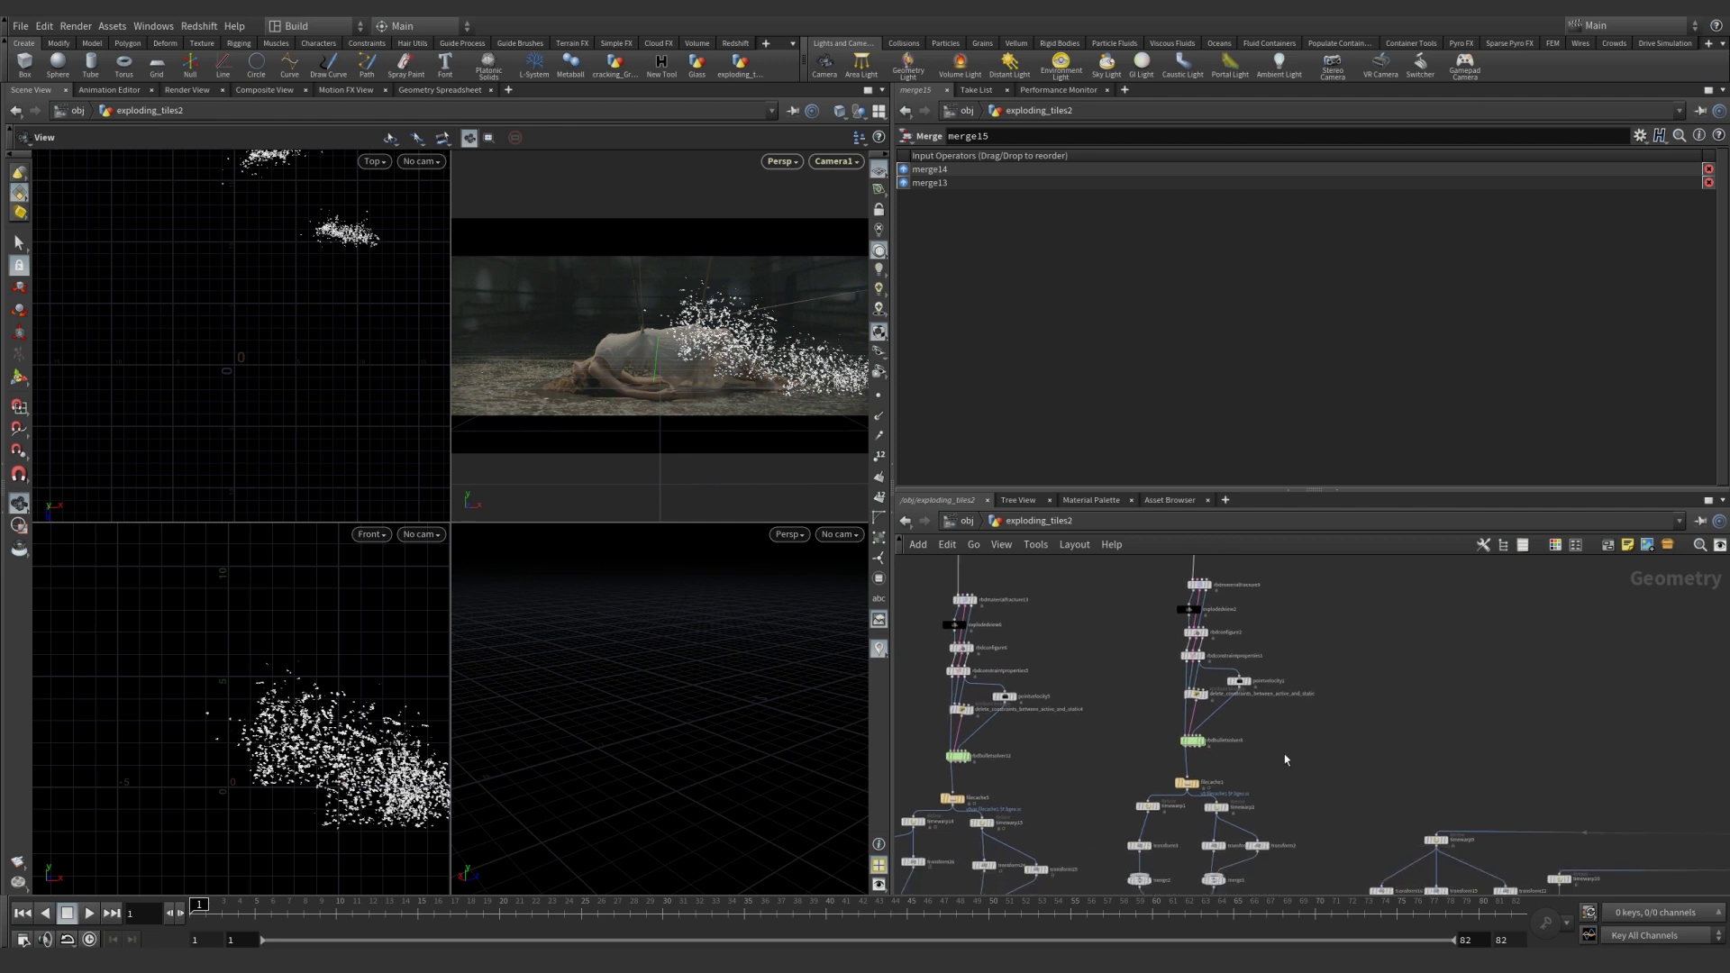
{"action": "left_click", "coordinate": [1203, 767]}
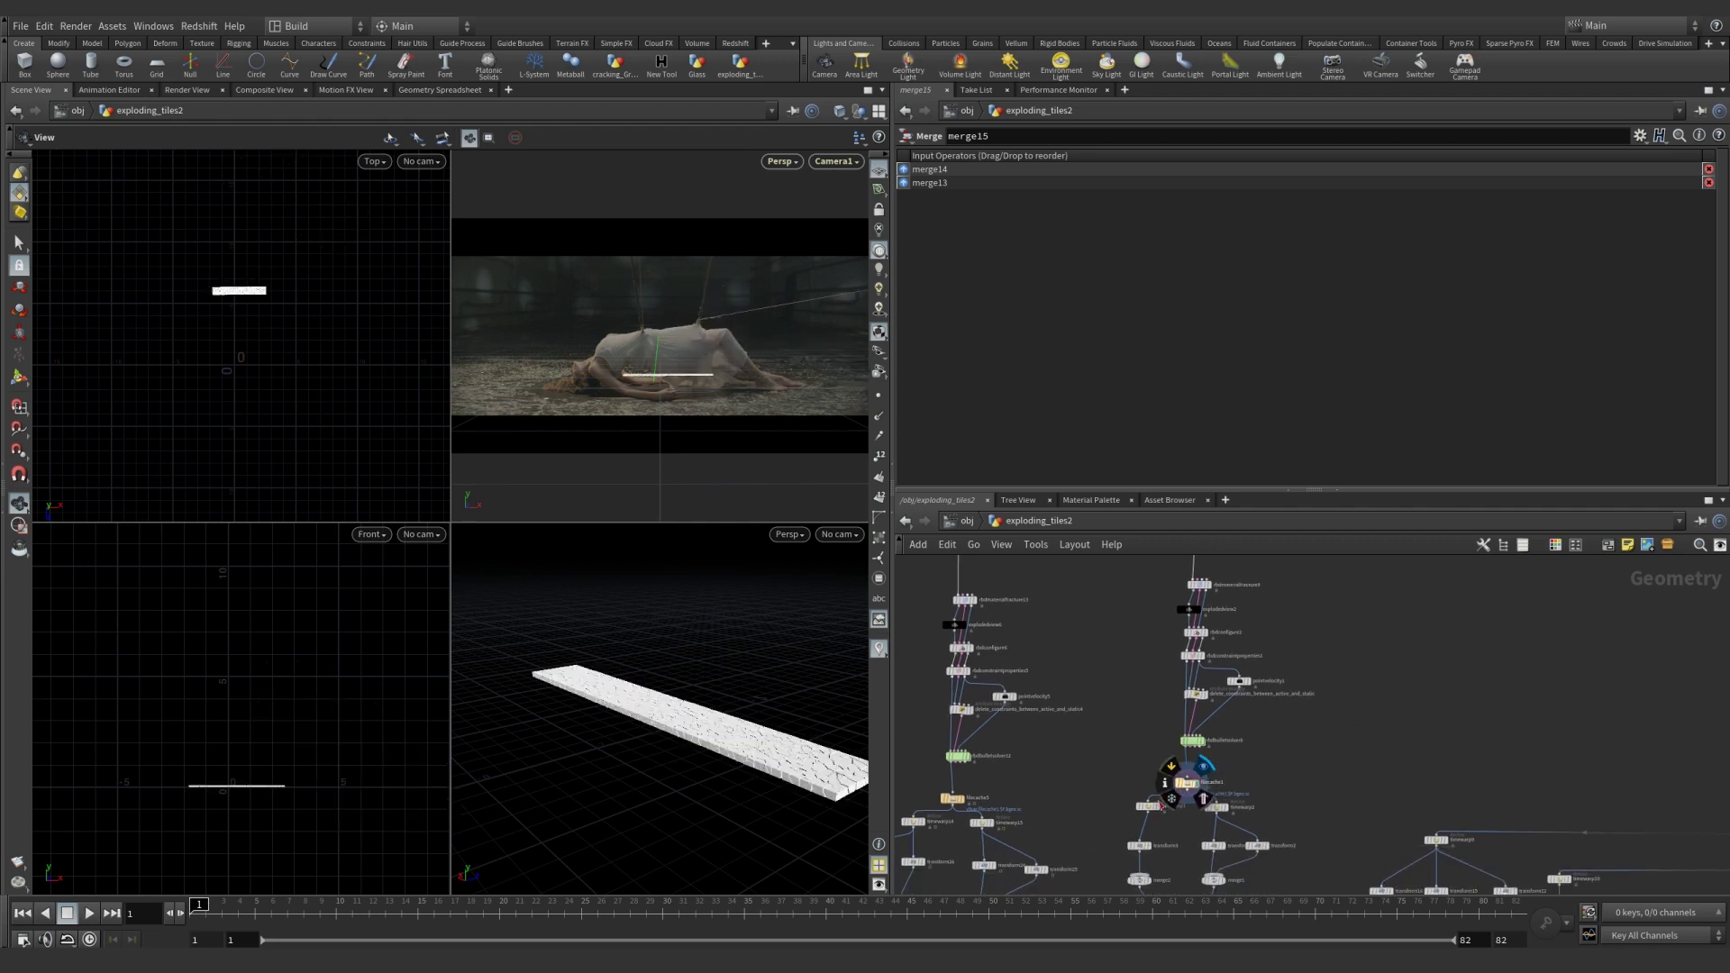
{"action": "left_click_drag", "start_coordinate": [276, 915], "coordinate": [193, 915]}
Compare the primary fracture settings of rbdmaterialfracture9 and rbdmaterialfracture13, displaying the fractured slab of rbdmaterialfracture13.
{"action": "middle_click_drag", "start_coordinate": [1121, 621], "coordinate": [1125, 691]}
{"action": "left_click", "coordinate": [1204, 659]}
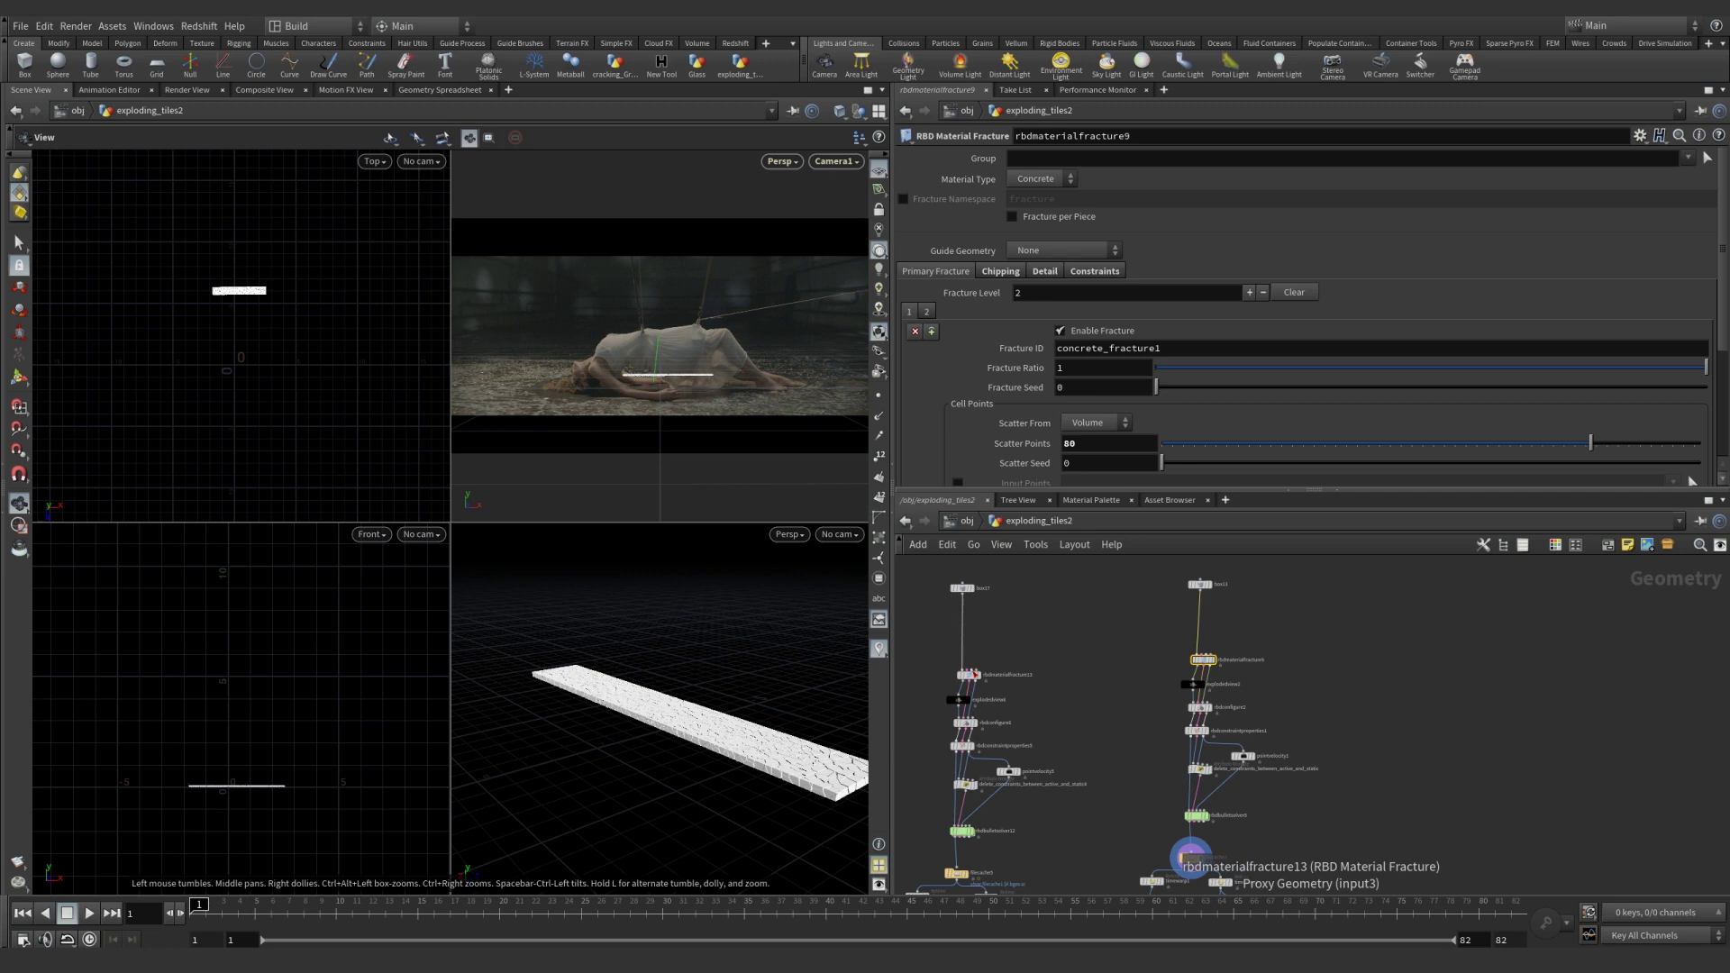
{"action": "left_click", "coordinate": [971, 677]}
{"action": "mouse_move", "coordinate": [979, 683]}
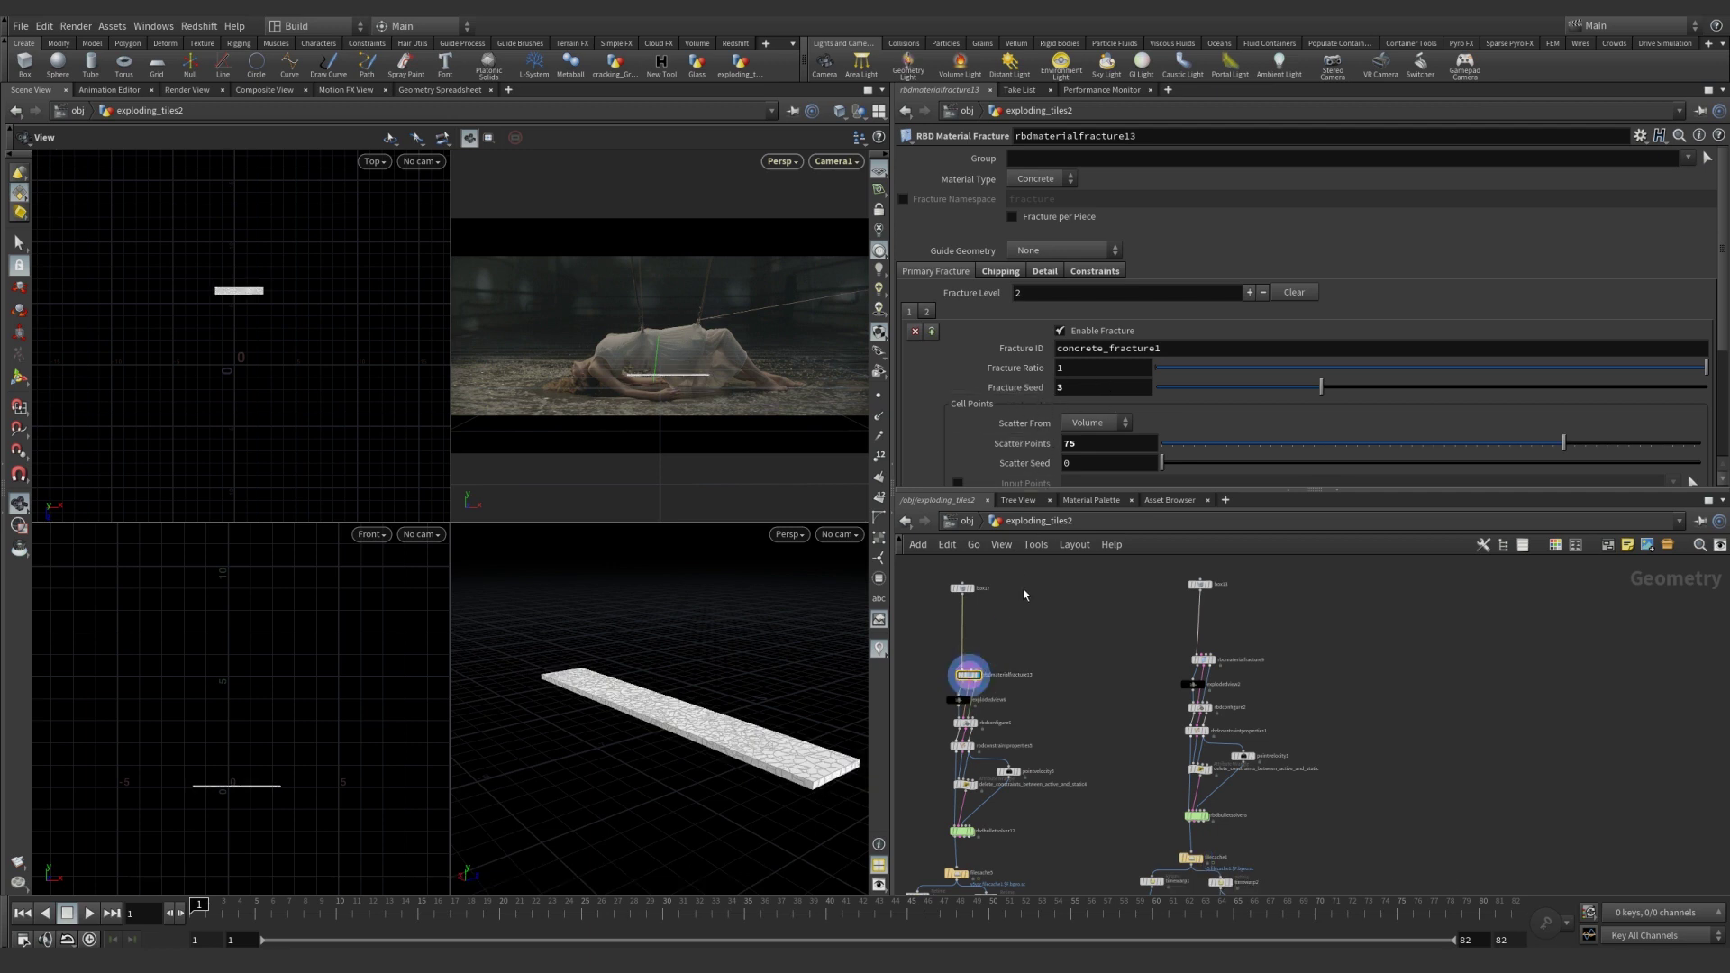
Display merge11, preview the combined explosions at the start of the timeline and examine their layout in the top view.
{"action": "middle_click_drag", "start_coordinate": [1100, 852], "coordinate": [1095, 500]}
{"action": "middle_click_drag", "start_coordinate": [1019, 778], "coordinate": [1140, 718]}
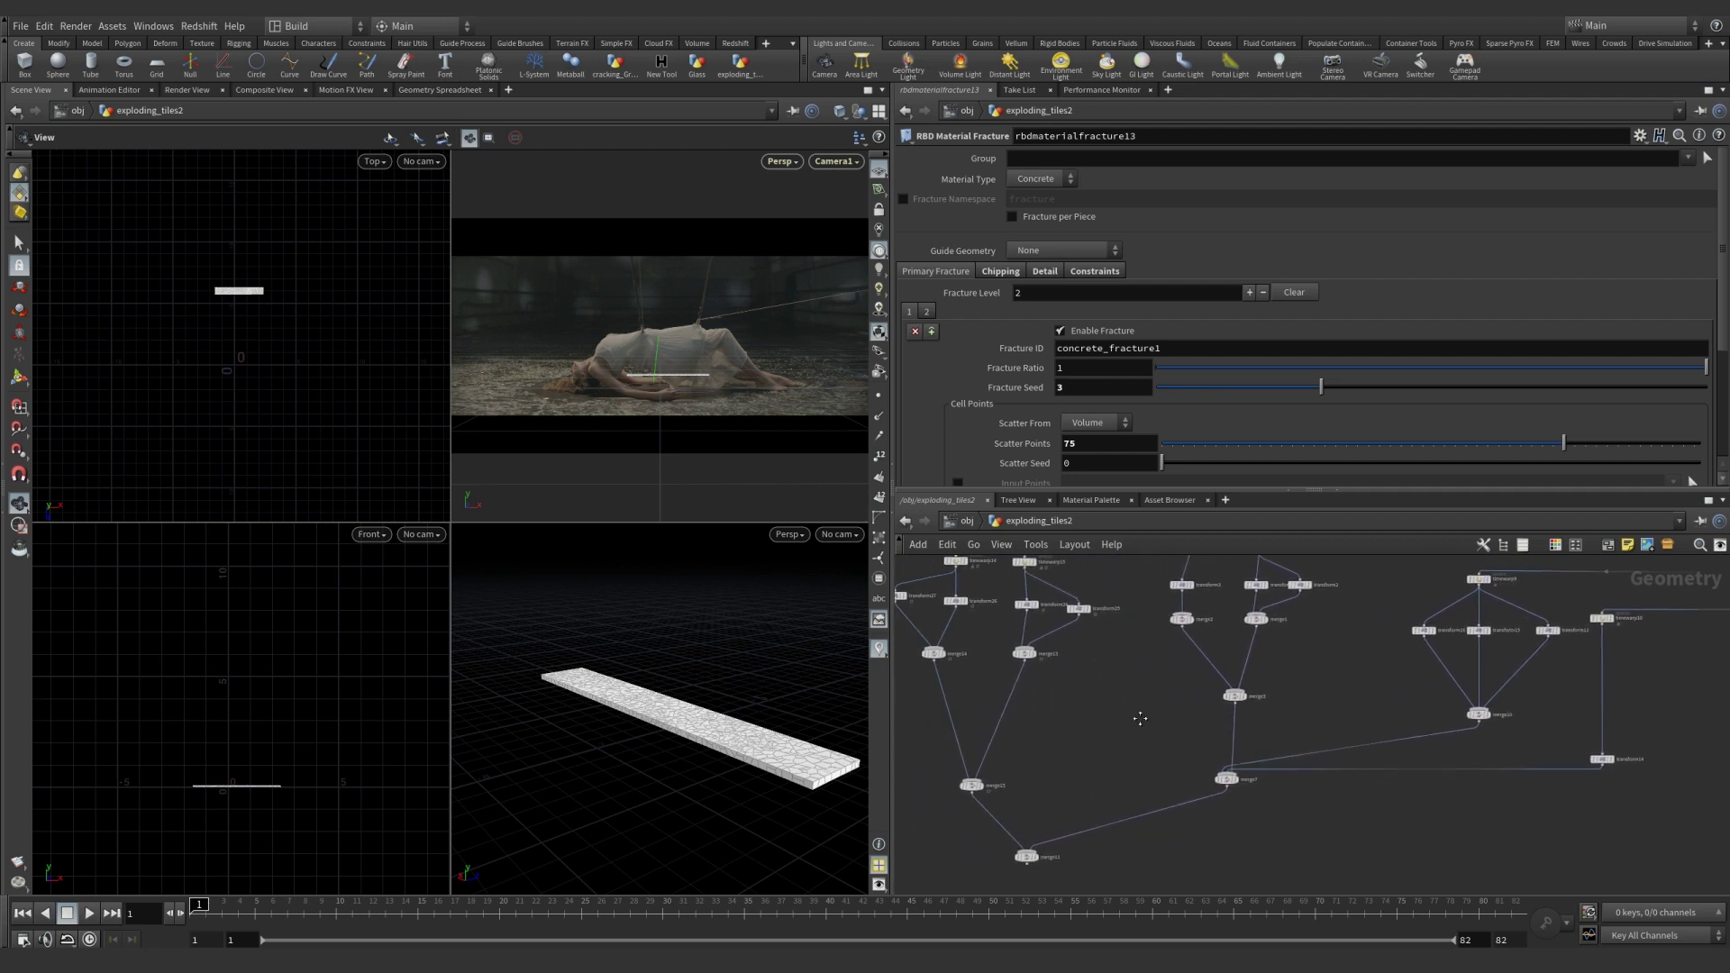
{"action": "left_click", "coordinate": [1040, 864]}
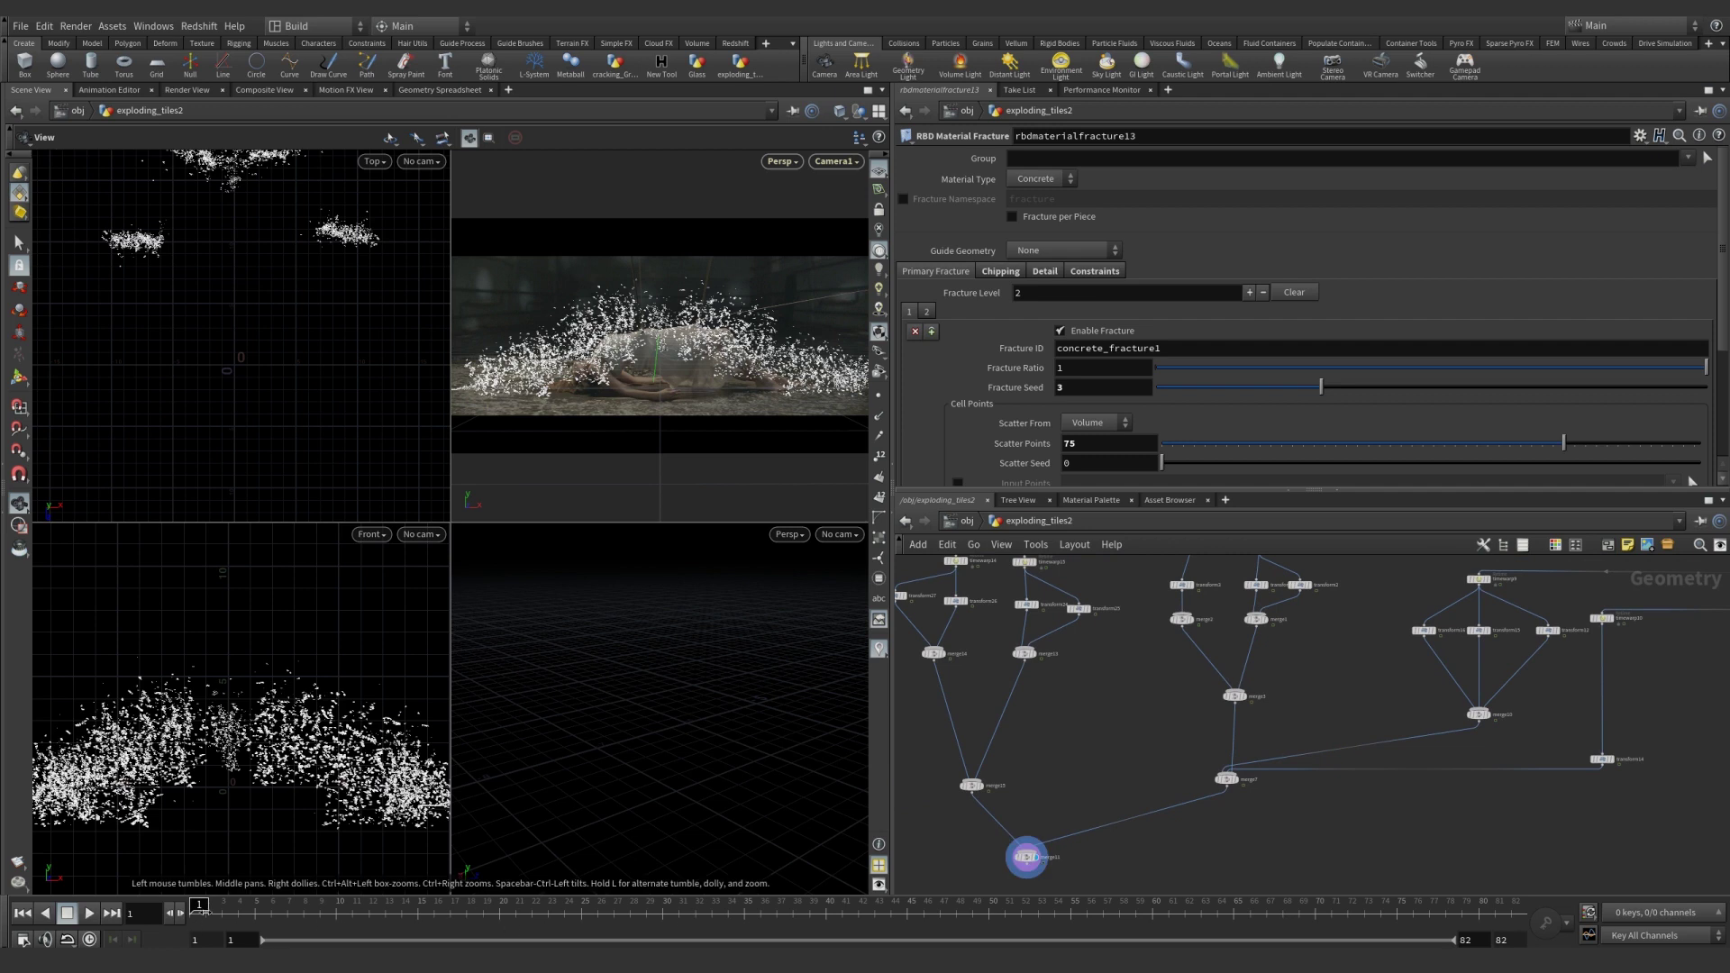
{"action": "mouse_move", "coordinate": [360, 917]}
{"action": "left_mouse_down"}
{"action": "mouse_move", "coordinate": [647, 915]}
{"action": "mouse_move", "coordinate": [191, 913]}
{"action": "left_mouse_up"}
{"action": "middle_click_drag", "start_coordinate": [267, 359], "coordinate": [334, 548]}
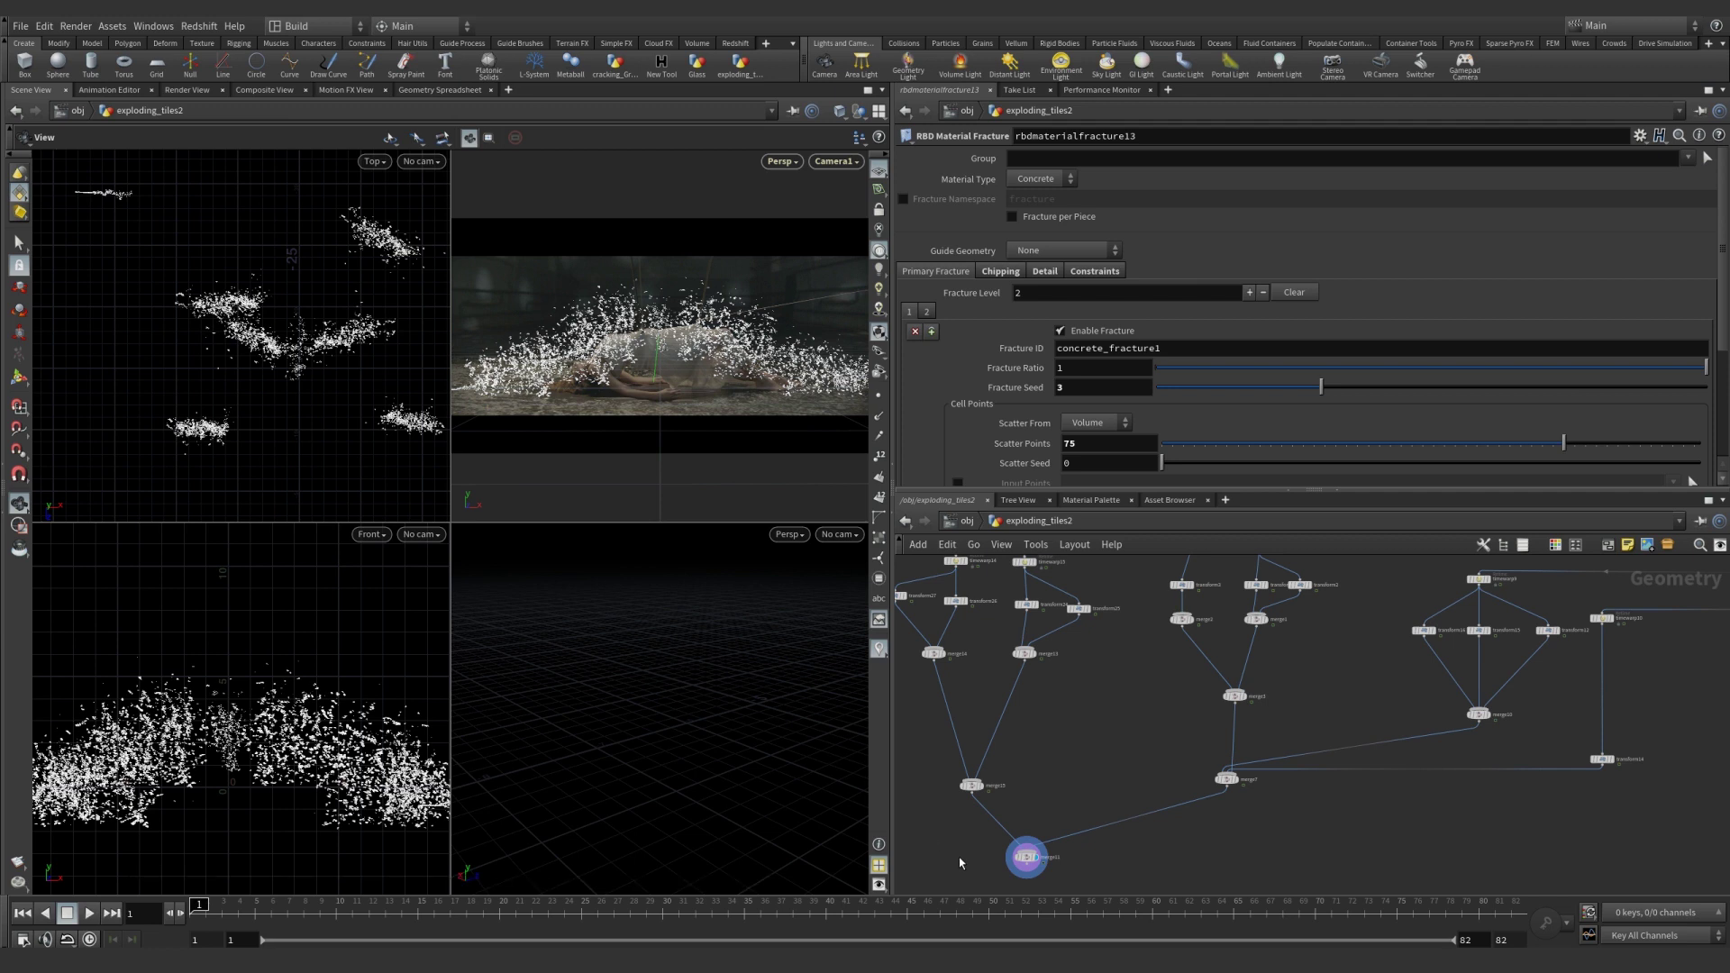
{"action": "scroll", "coordinate": [959, 857], "scroll_direction": "down", "scroll_amount": 2}
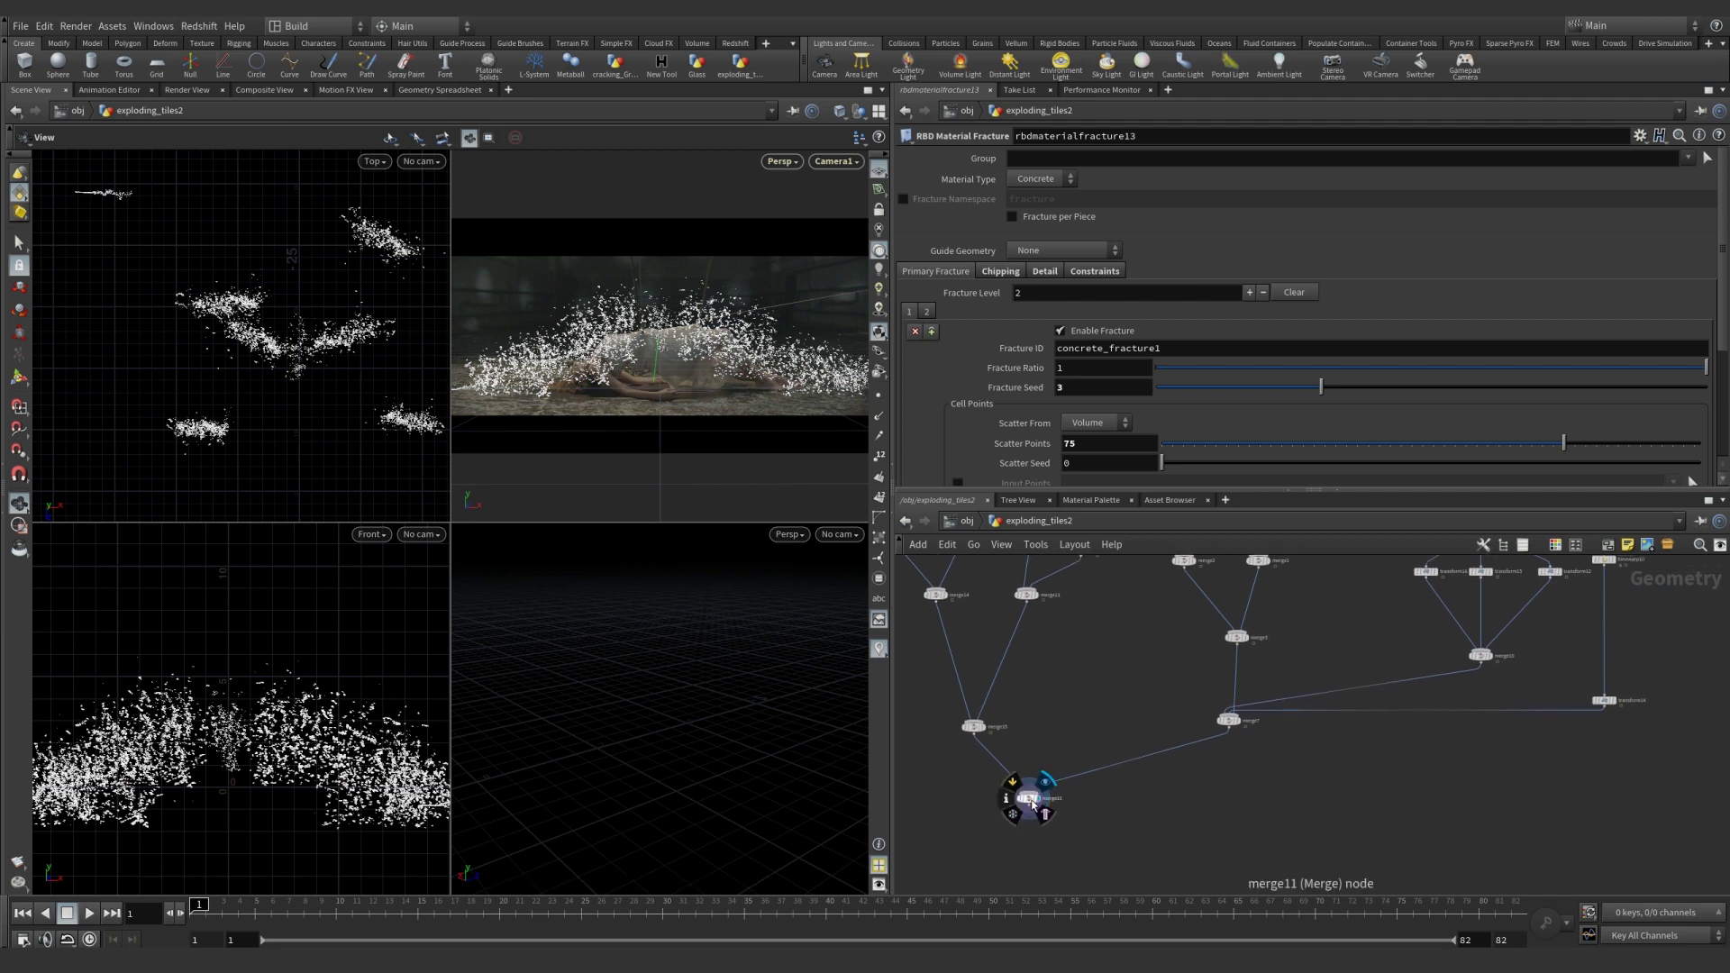
{"action": "left_click", "coordinate": [1030, 801]}
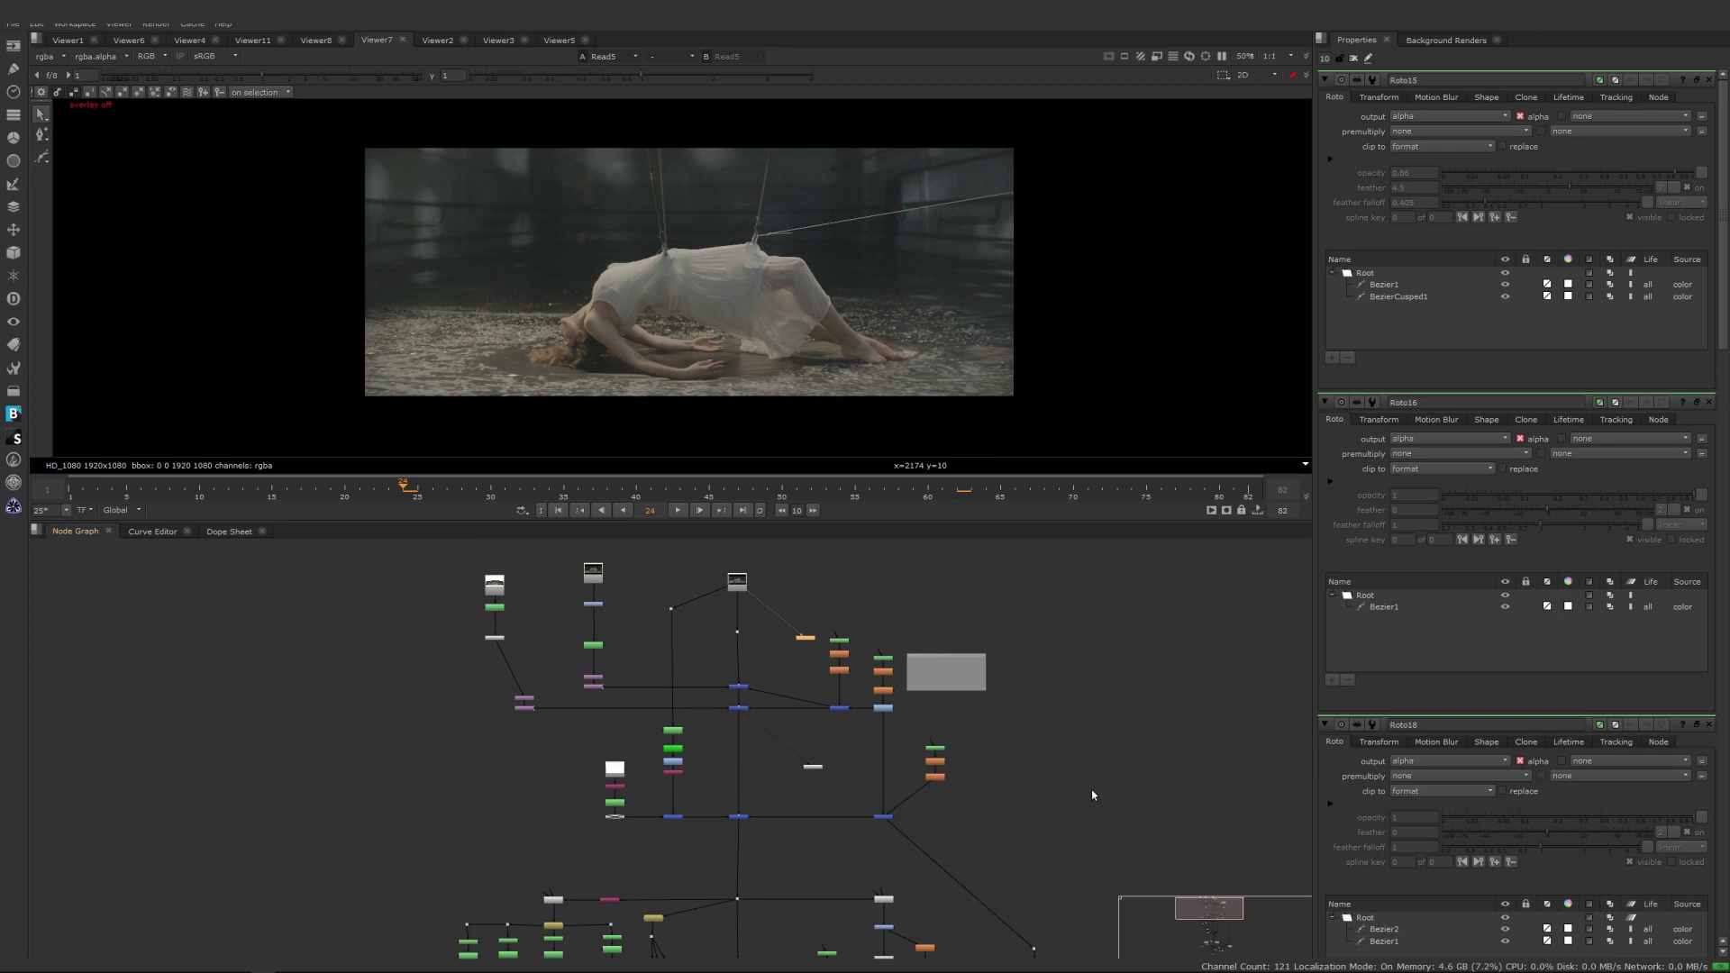
Switch to Nuke and view the Merge4 composite through Viewer8.
{"action": "mouse_move", "coordinate": [1091, 790]}
{"action": "middle_mouse_down"}
{"action": "mouse_move", "coordinate": [1091, 743]}
{"action": "mouse_move", "coordinate": [1091, 777]}
{"action": "middle_mouse_up"}
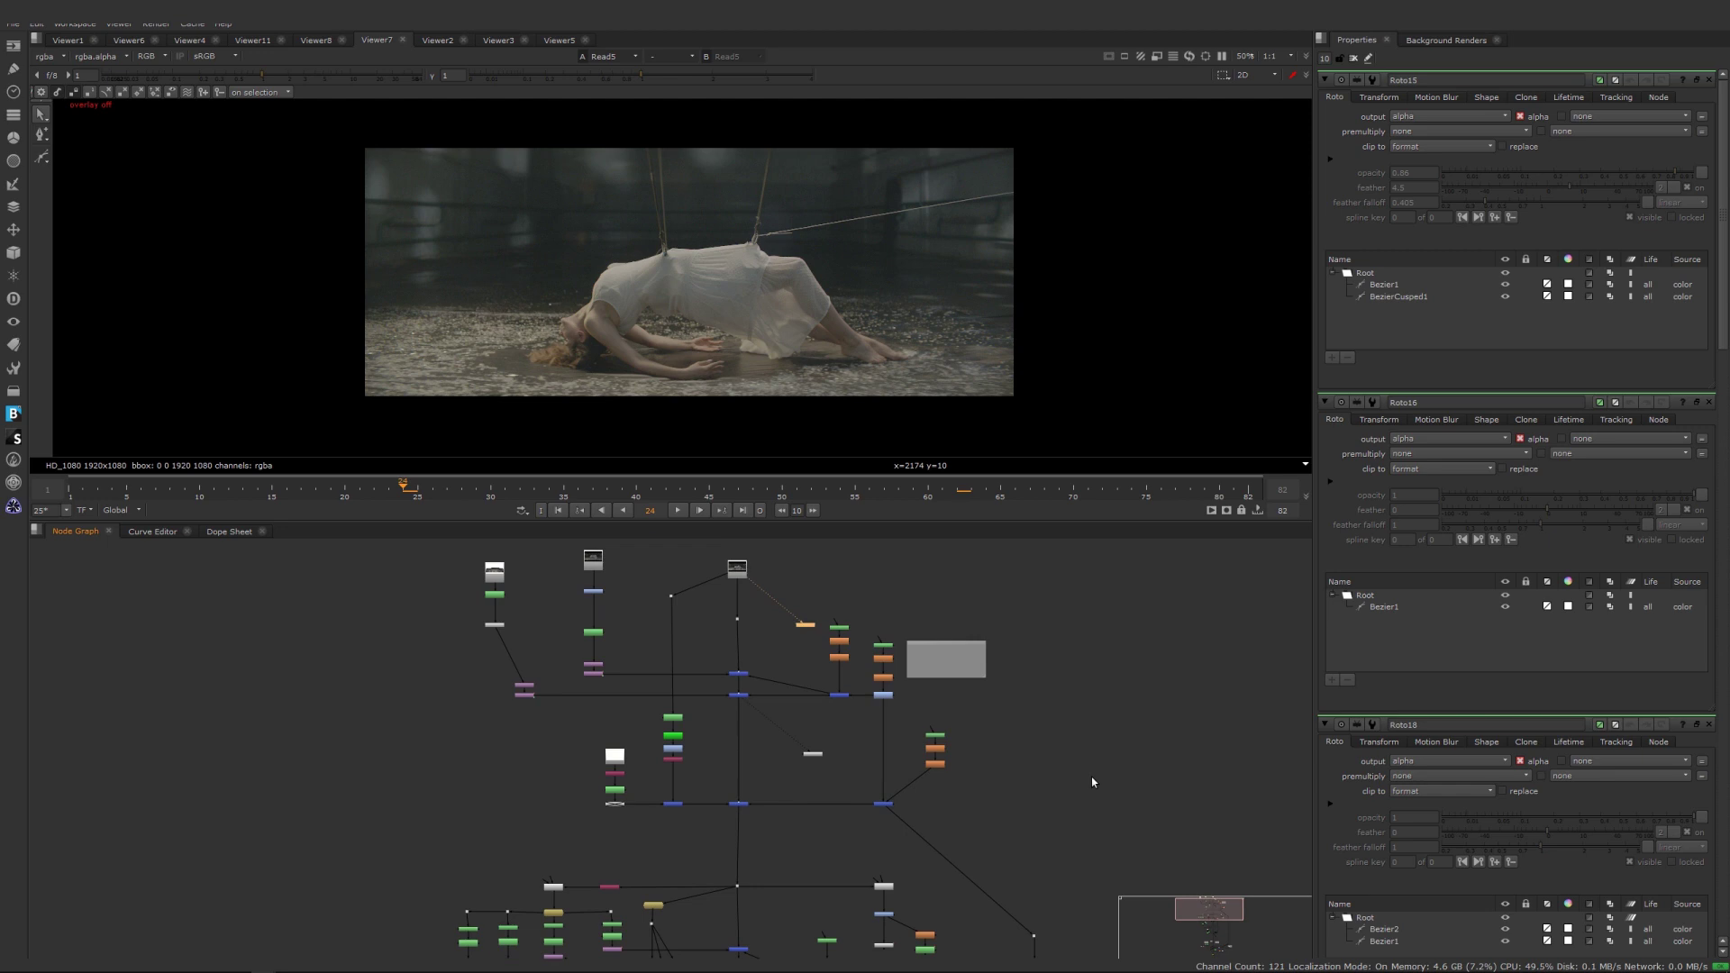
{"action": "left_click", "coordinate": [812, 757]}
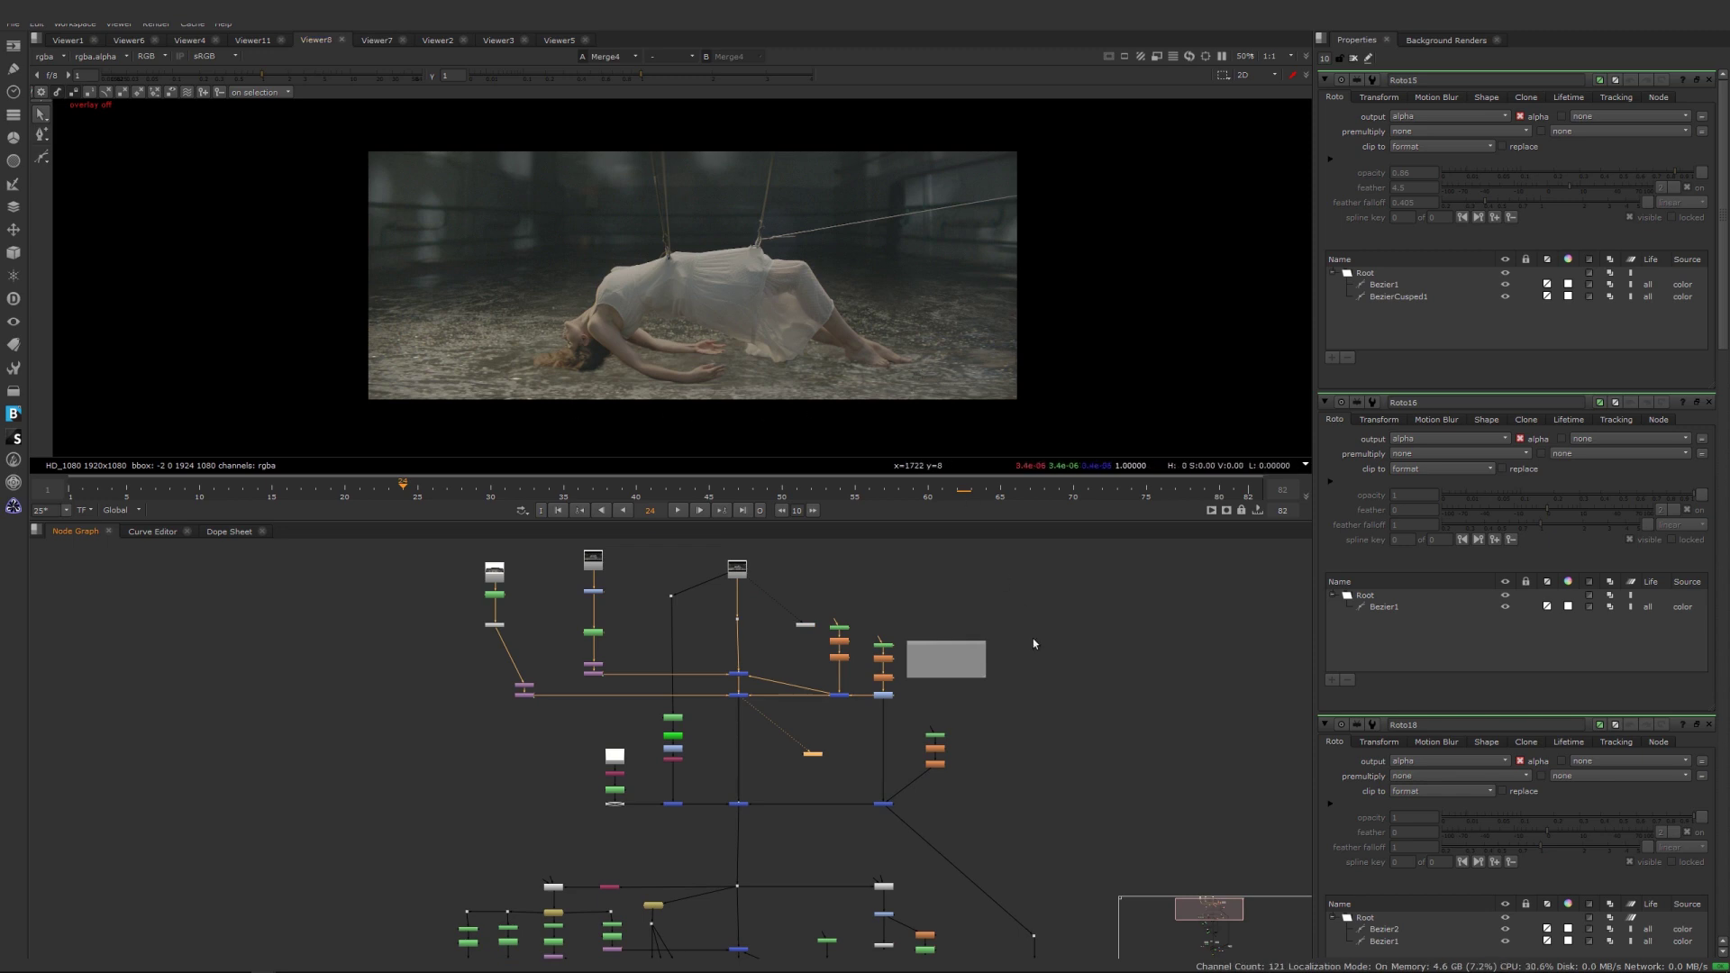
View the Merge7 composite through Viewer11 and reposition the image to inspect it.
{"action": "middle_click_drag", "start_coordinate": [1087, 843], "coordinate": [1085, 606]}
{"action": "double_click", "coordinate": [799, 860]}
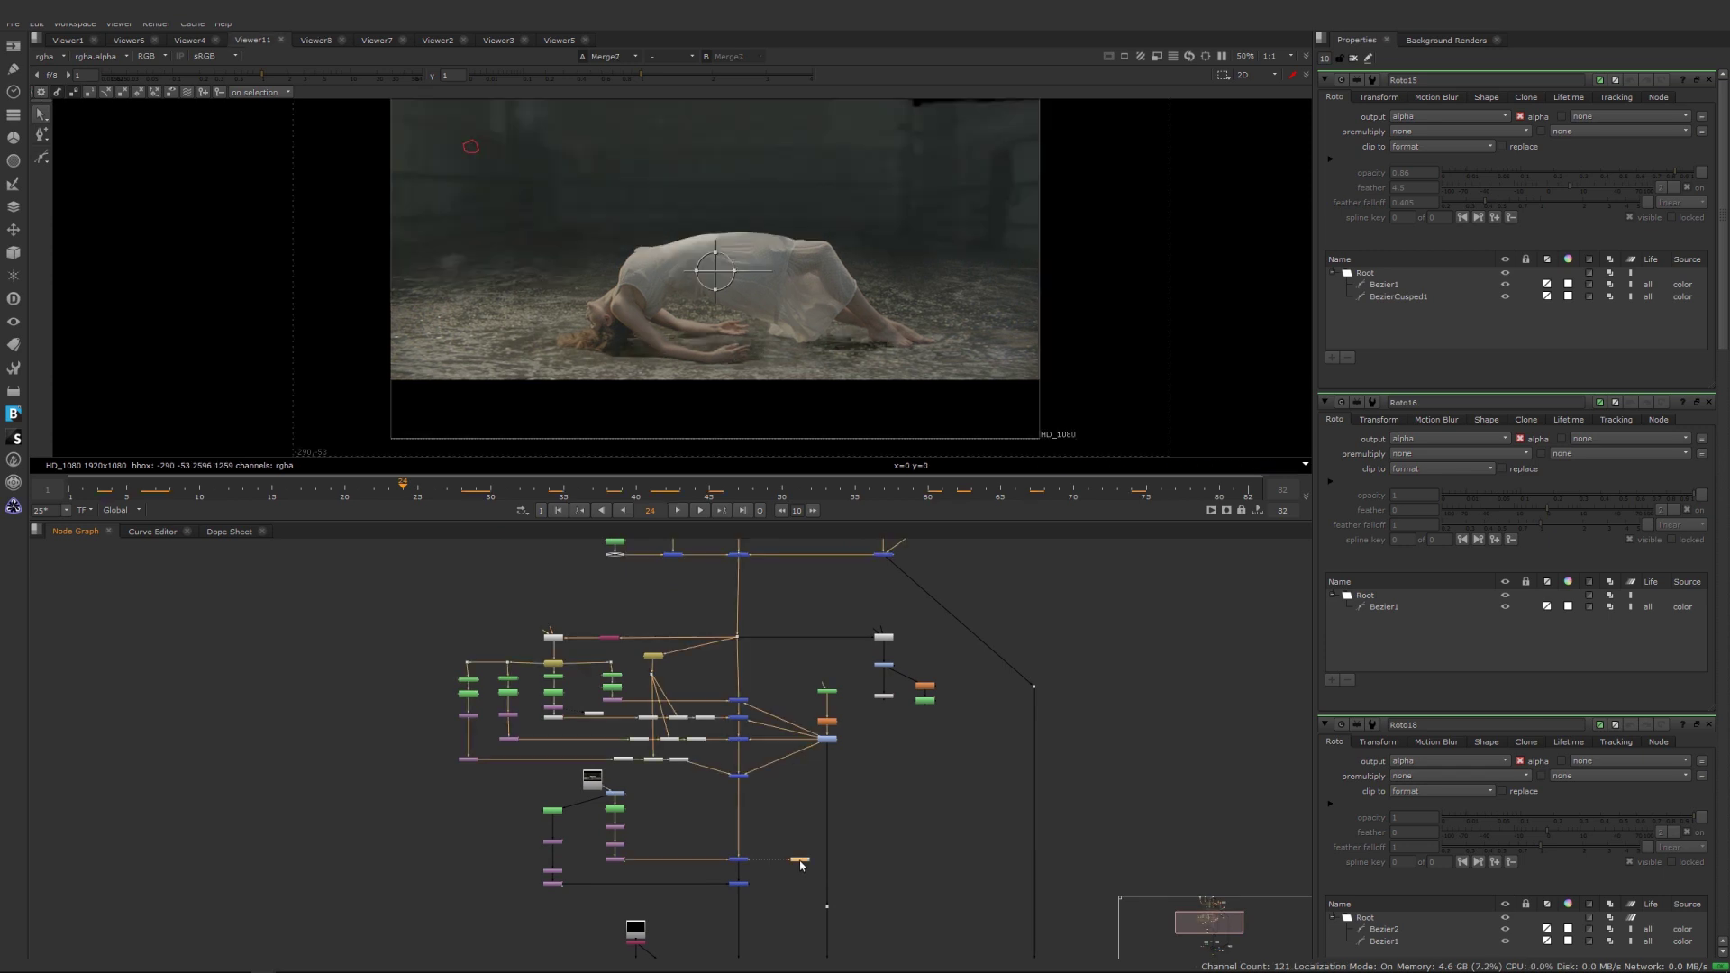
{"action": "middle_click_drag", "start_coordinate": [1137, 279], "coordinate": [1128, 316]}
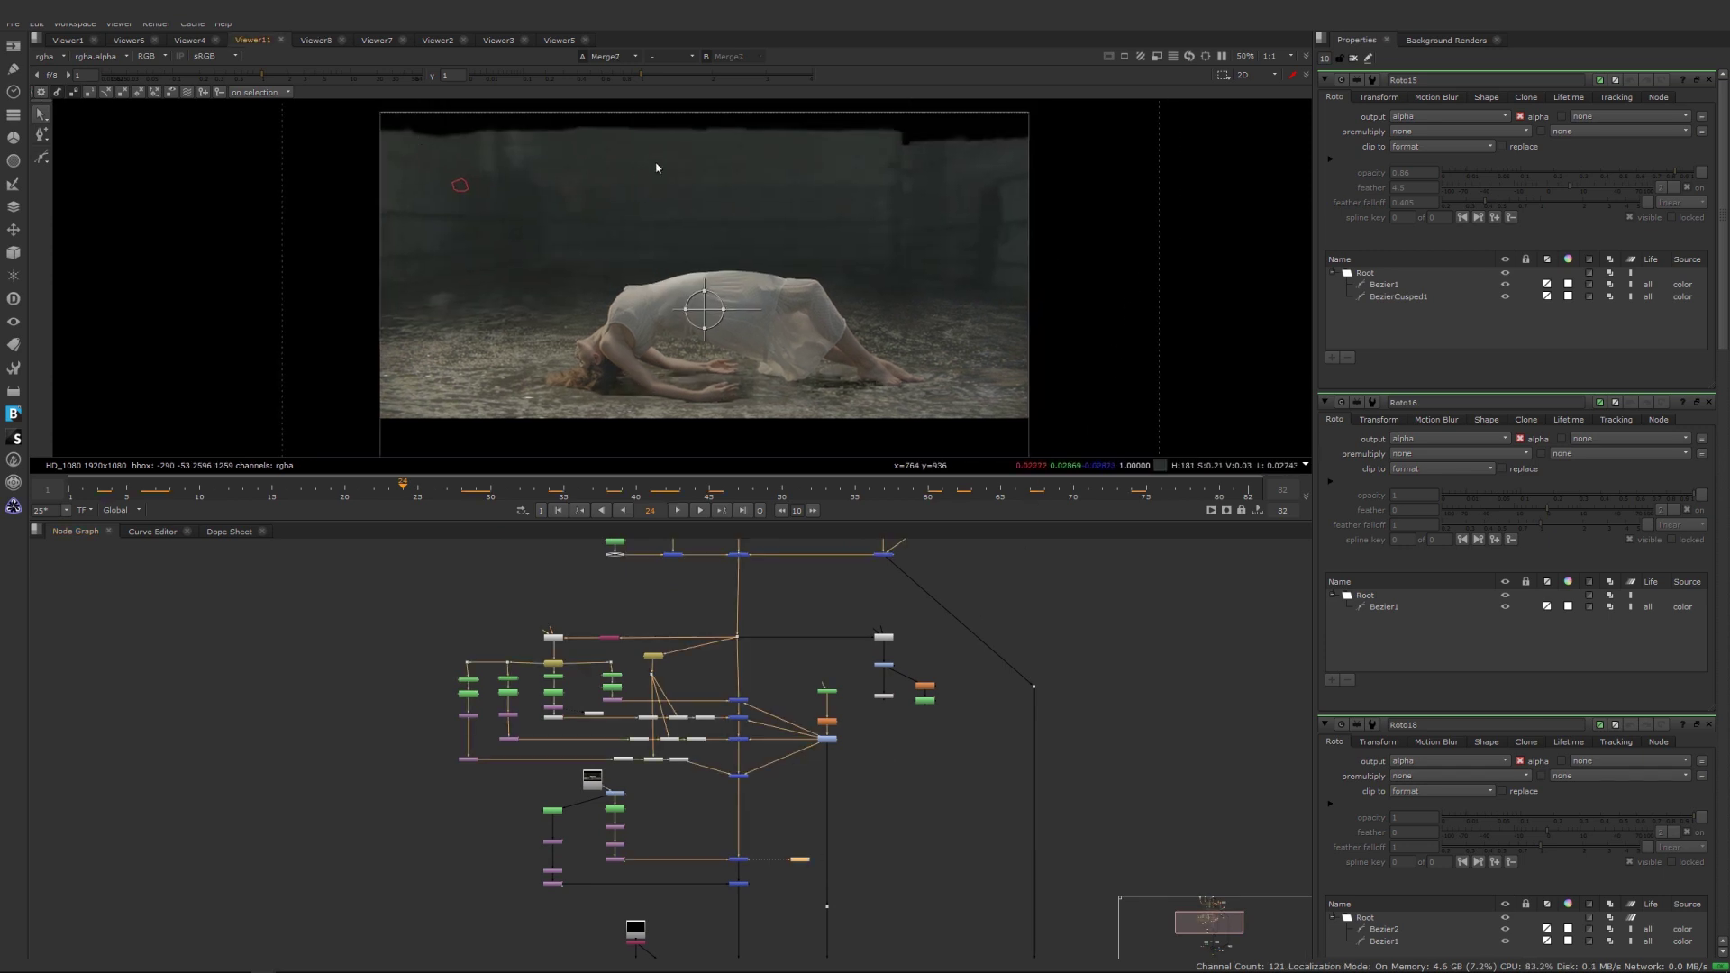
View the Merge2 composite through Viewer5 and scrub the shot to frame 60.
{"action": "scroll", "coordinate": [963, 821], "scroll_direction": "down", "scroll_amount": 5}
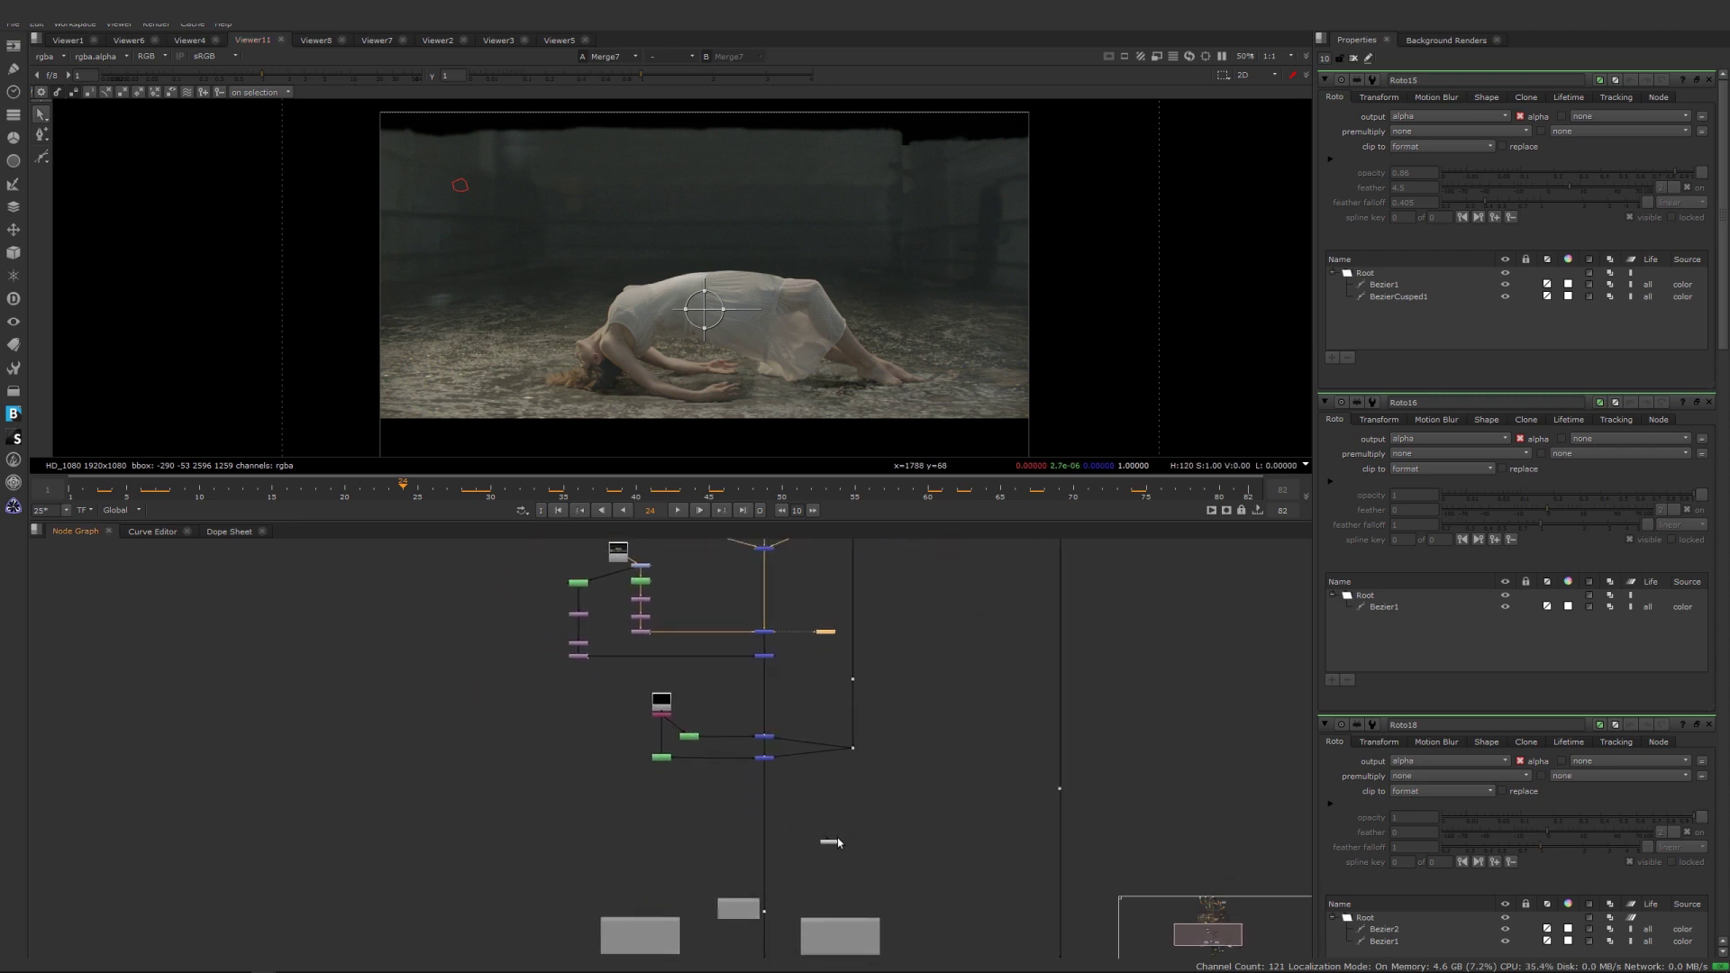
{"action": "double_click", "coordinate": [830, 842]}
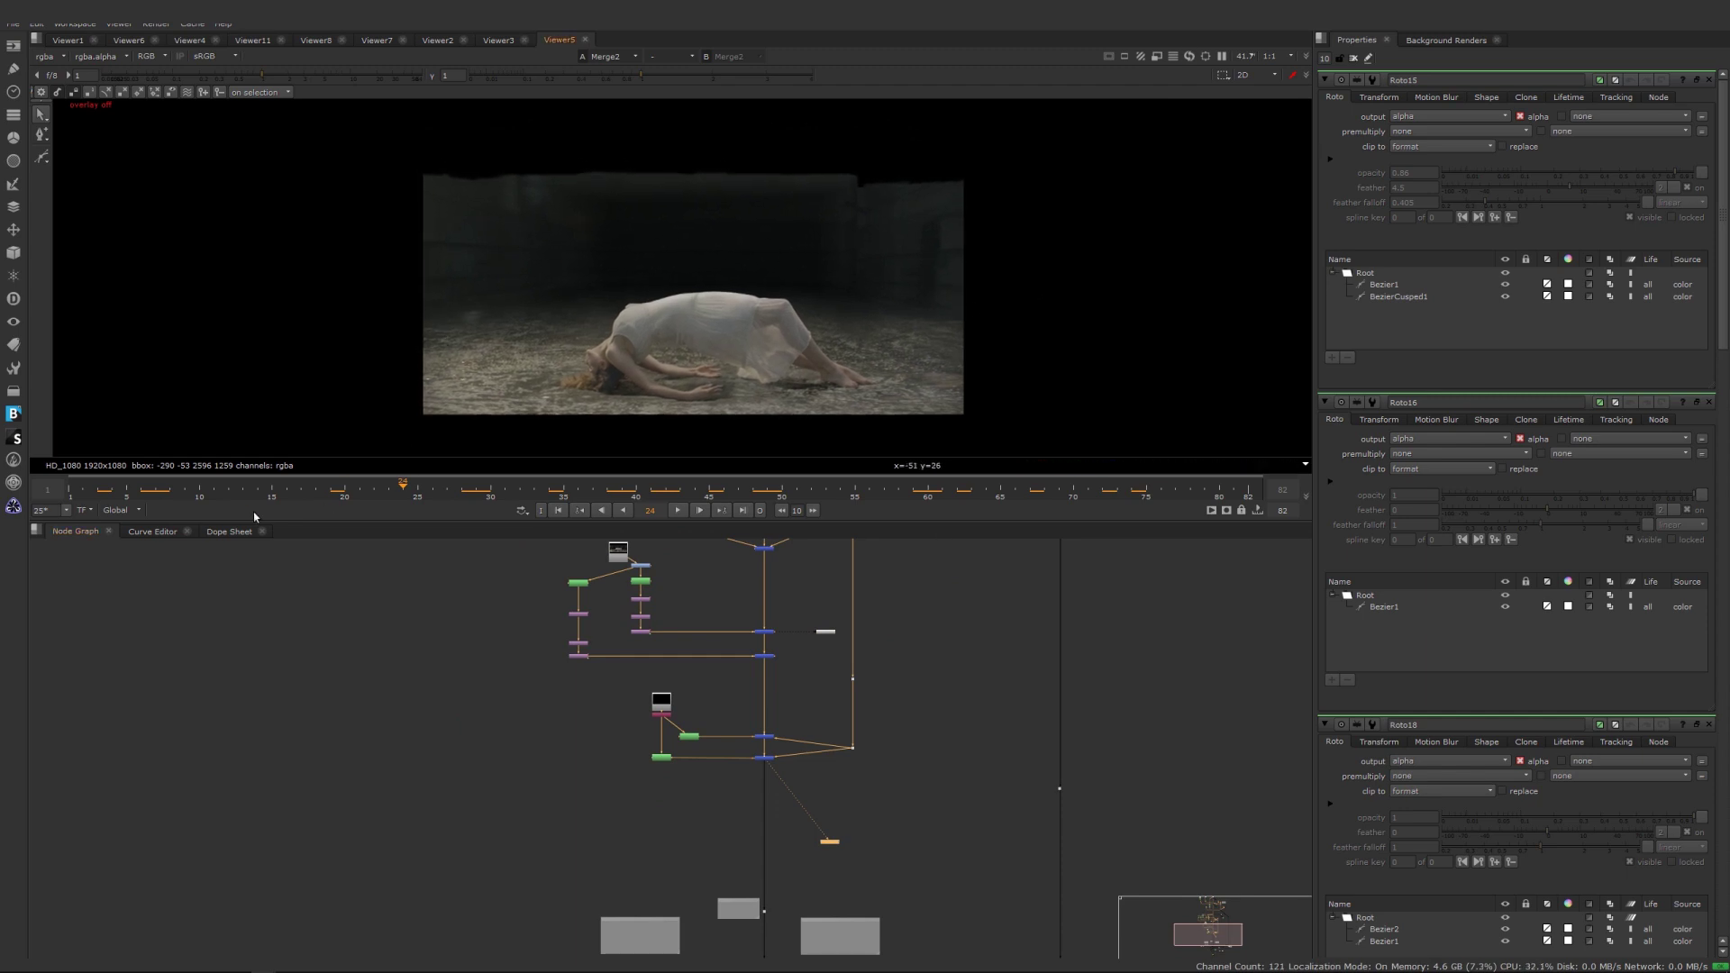
{"action": "left_click_drag", "start_coordinate": [99, 496], "coordinate": [929, 523]}
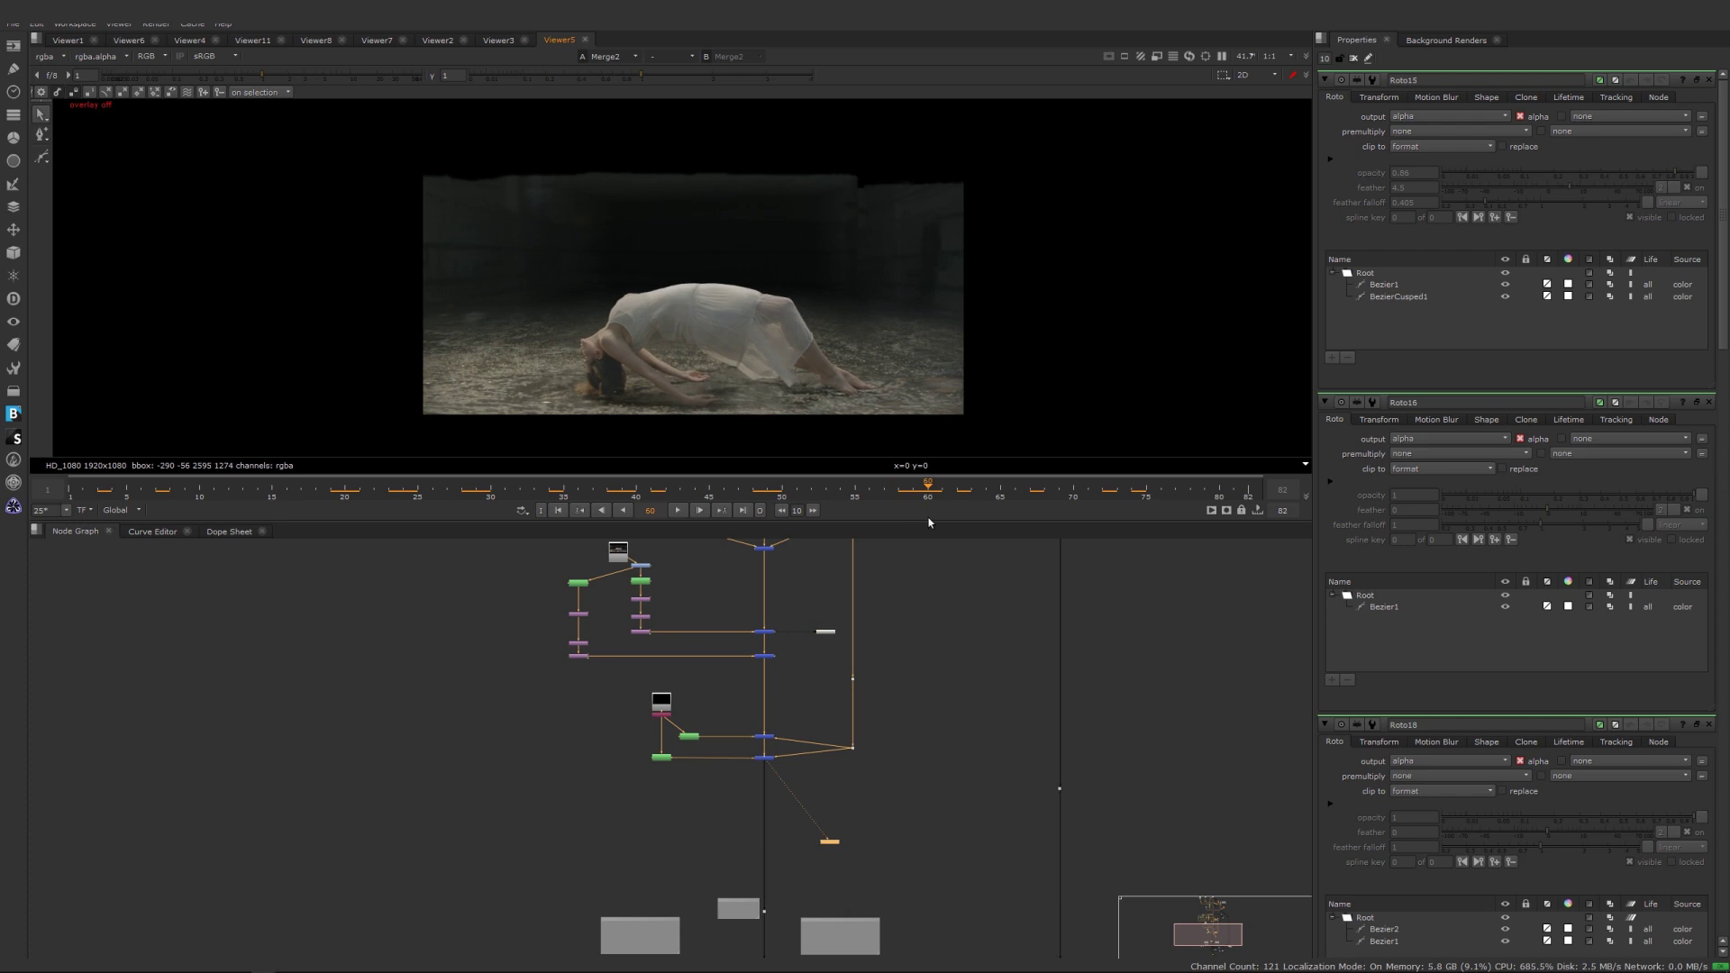
Open the properties of Roto_Layer_3 and show its roto splines over the woman in the viewer.
{"action": "middle_click_drag", "start_coordinate": [940, 667], "coordinate": [883, 971]}
{"action": "scroll", "coordinate": [916, 692], "scroll_direction": "up", "scroll_amount": 4}
{"action": "middle_click_drag", "start_coordinate": [868, 678], "coordinate": [864, 938]}
{"action": "middle_click_drag", "start_coordinate": [1082, 853], "coordinate": [920, 916]}
{"action": "left_click", "coordinate": [739, 628]}
{"action": "double_click", "coordinate": [739, 628]}
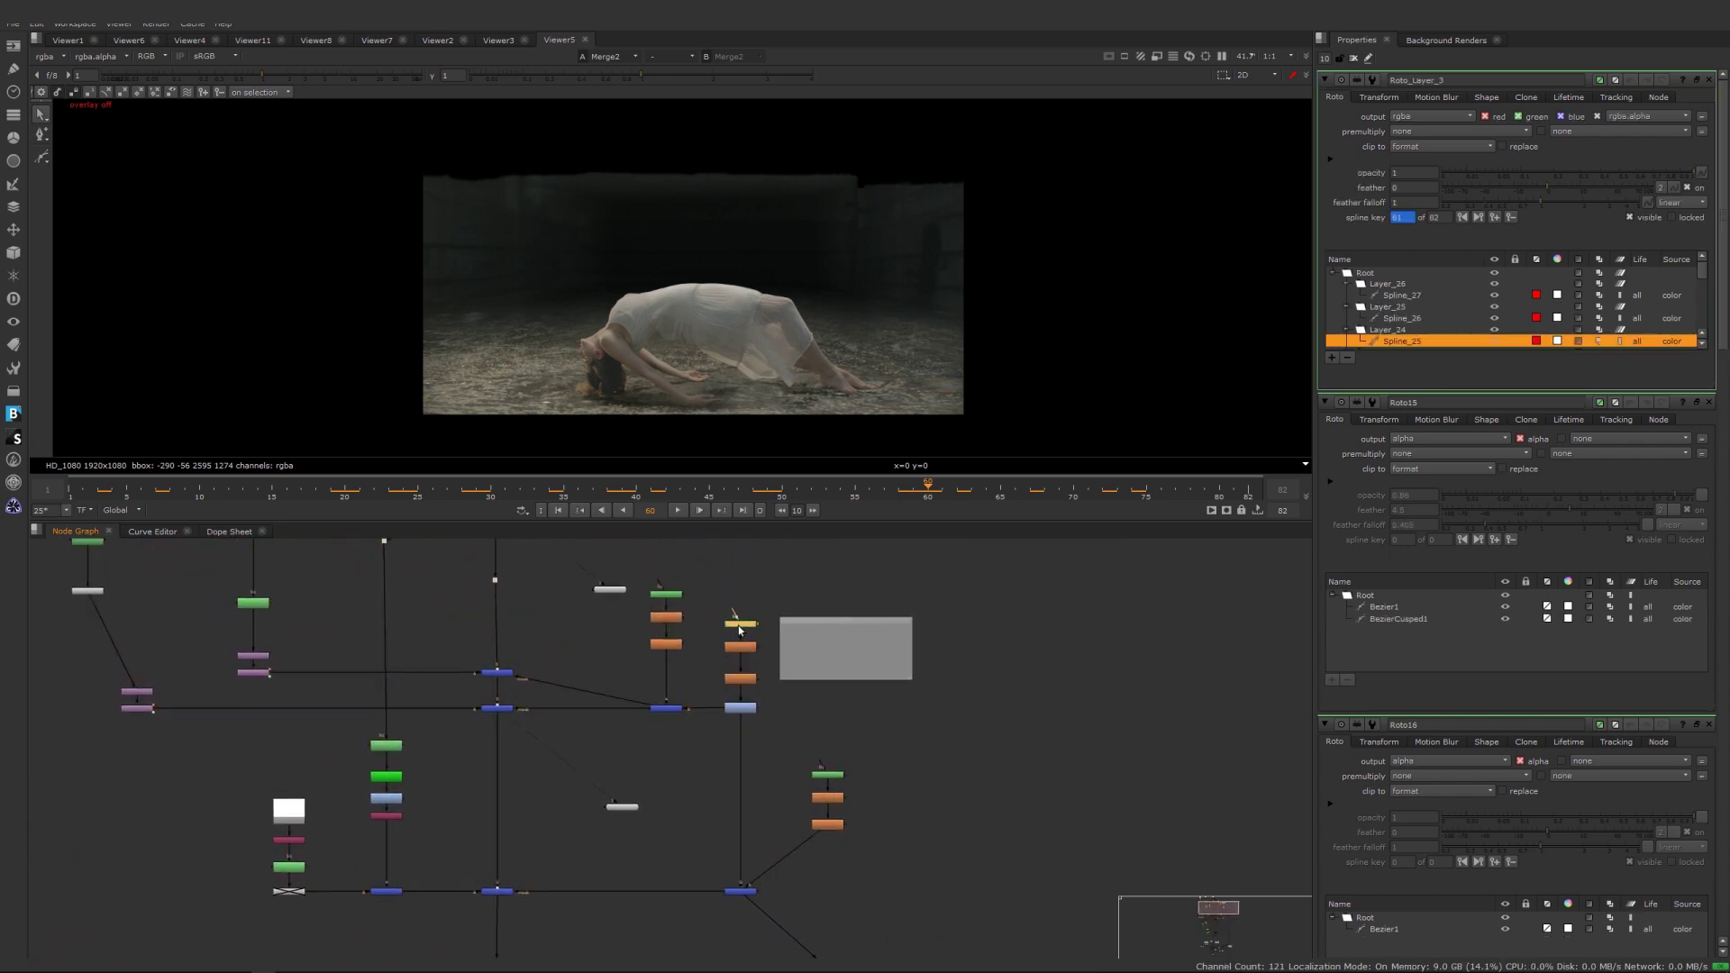
{"action": "key", "text": "o"}
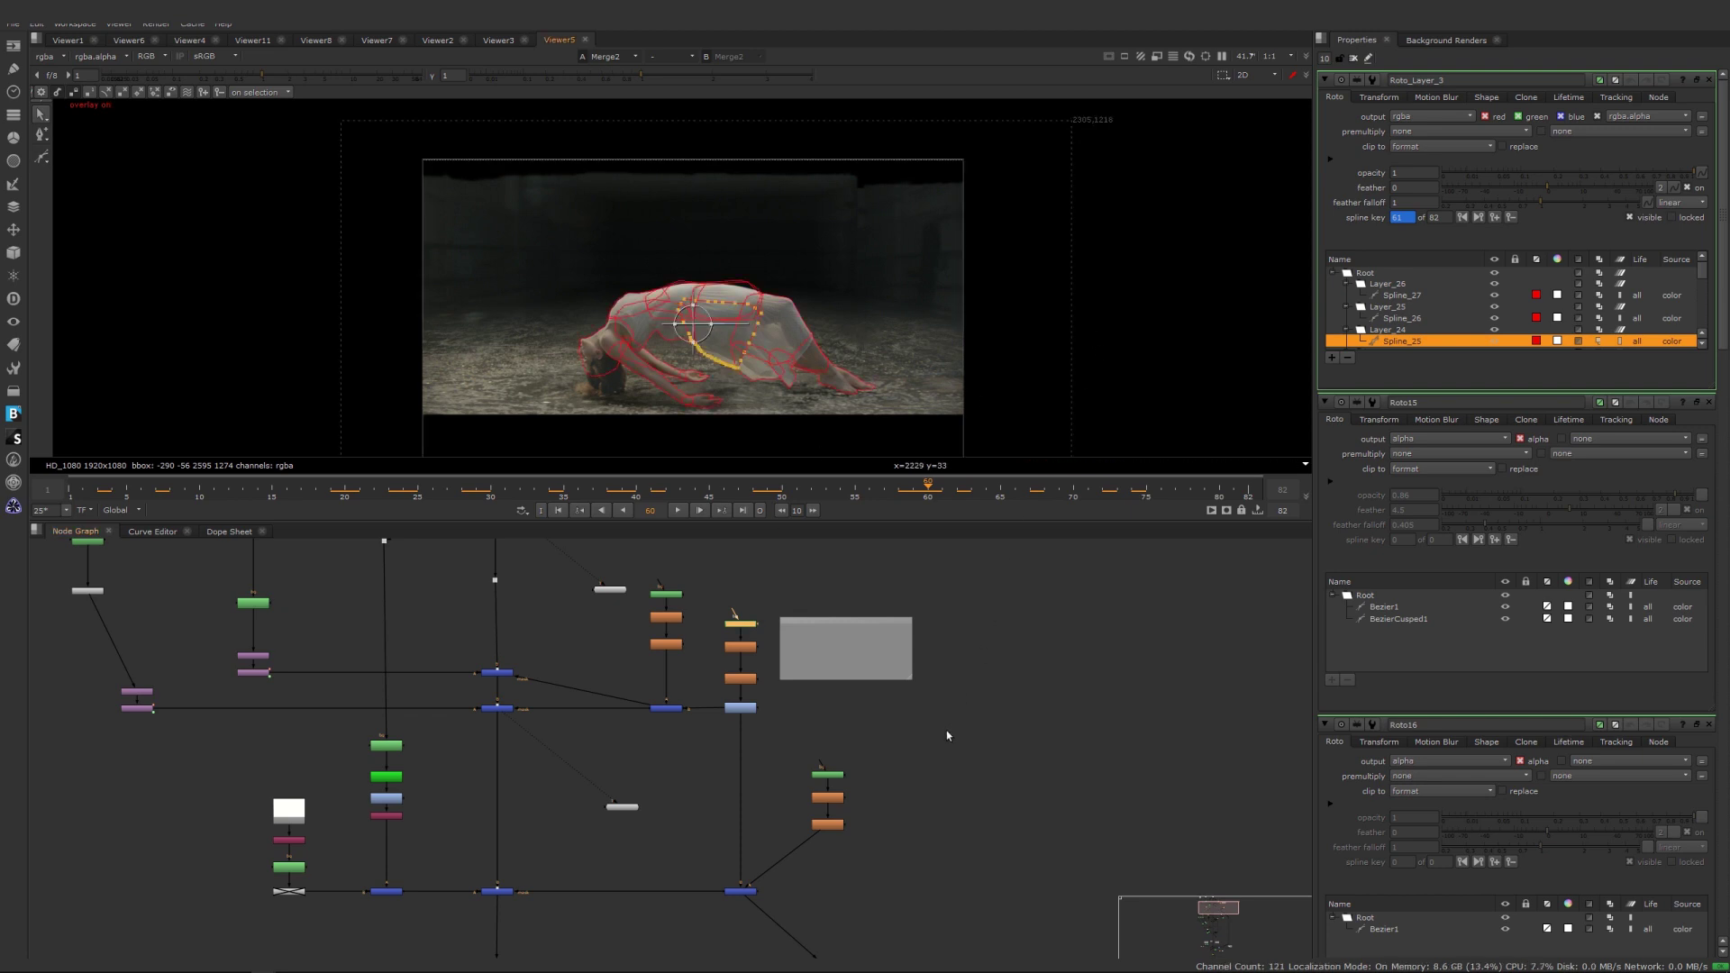
Examine the node graph from the Mask backdrop down to the background and foreground backdrops and their branches.
{"action": "scroll", "coordinate": [946, 758], "scroll_direction": "down", "scroll_amount": 1}
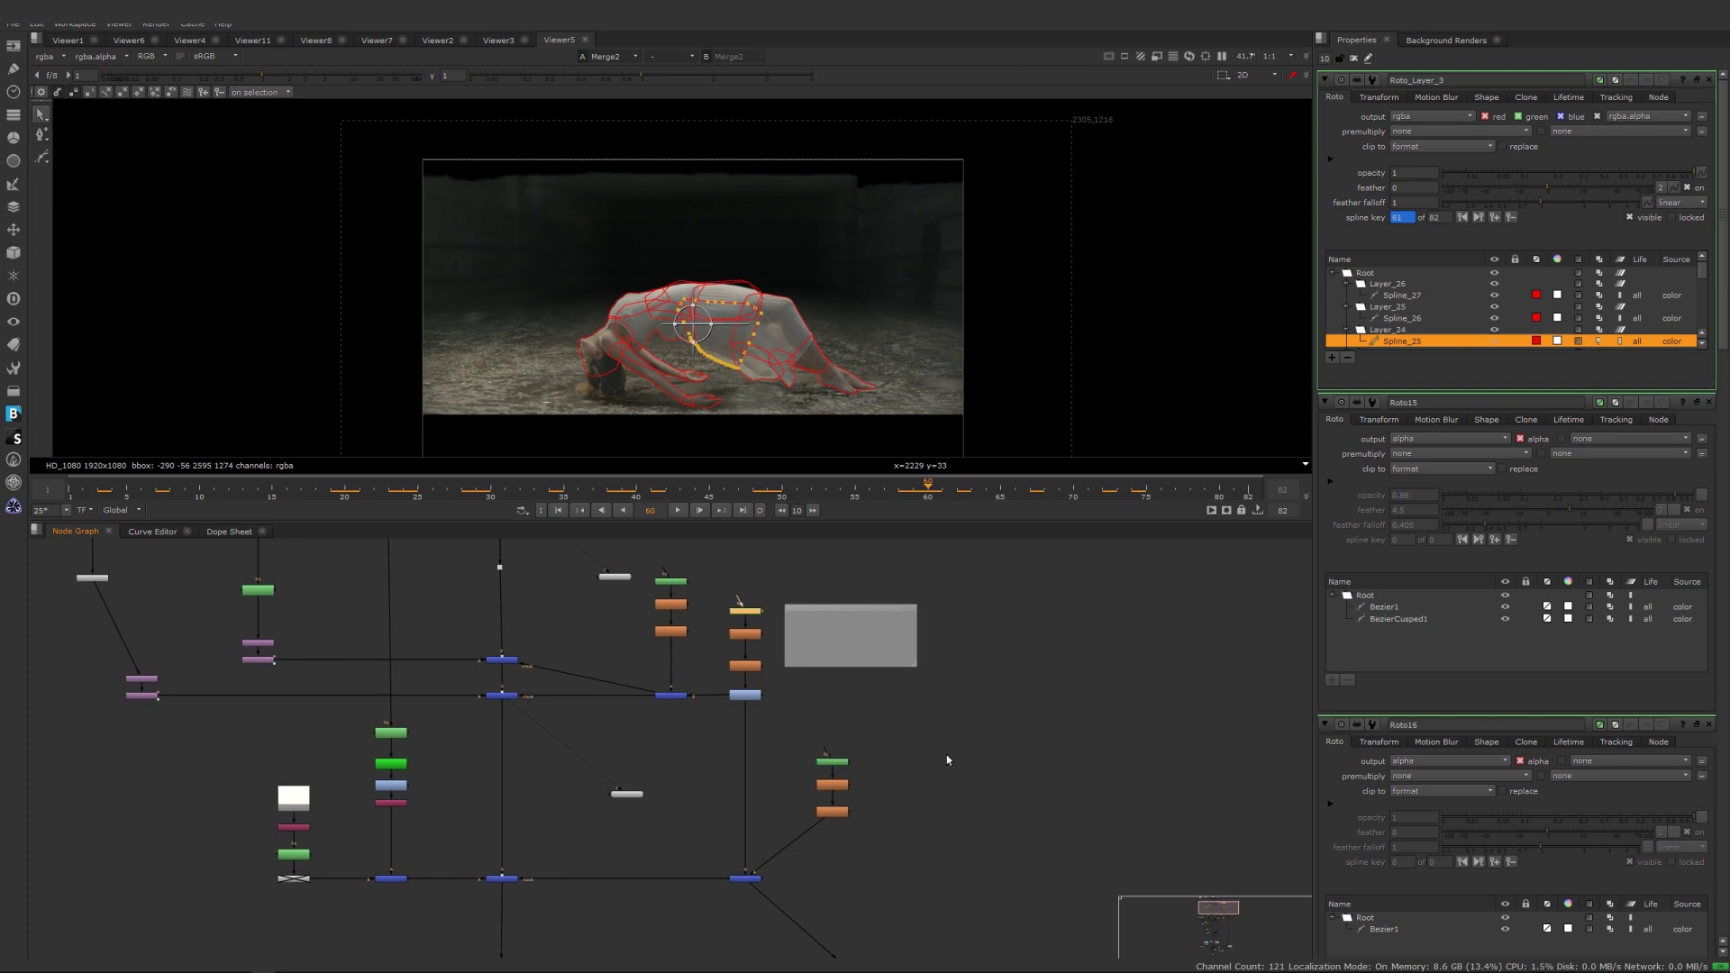
{"action": "scroll", "coordinate": [946, 760], "scroll_direction": "up", "scroll_amount": 3}
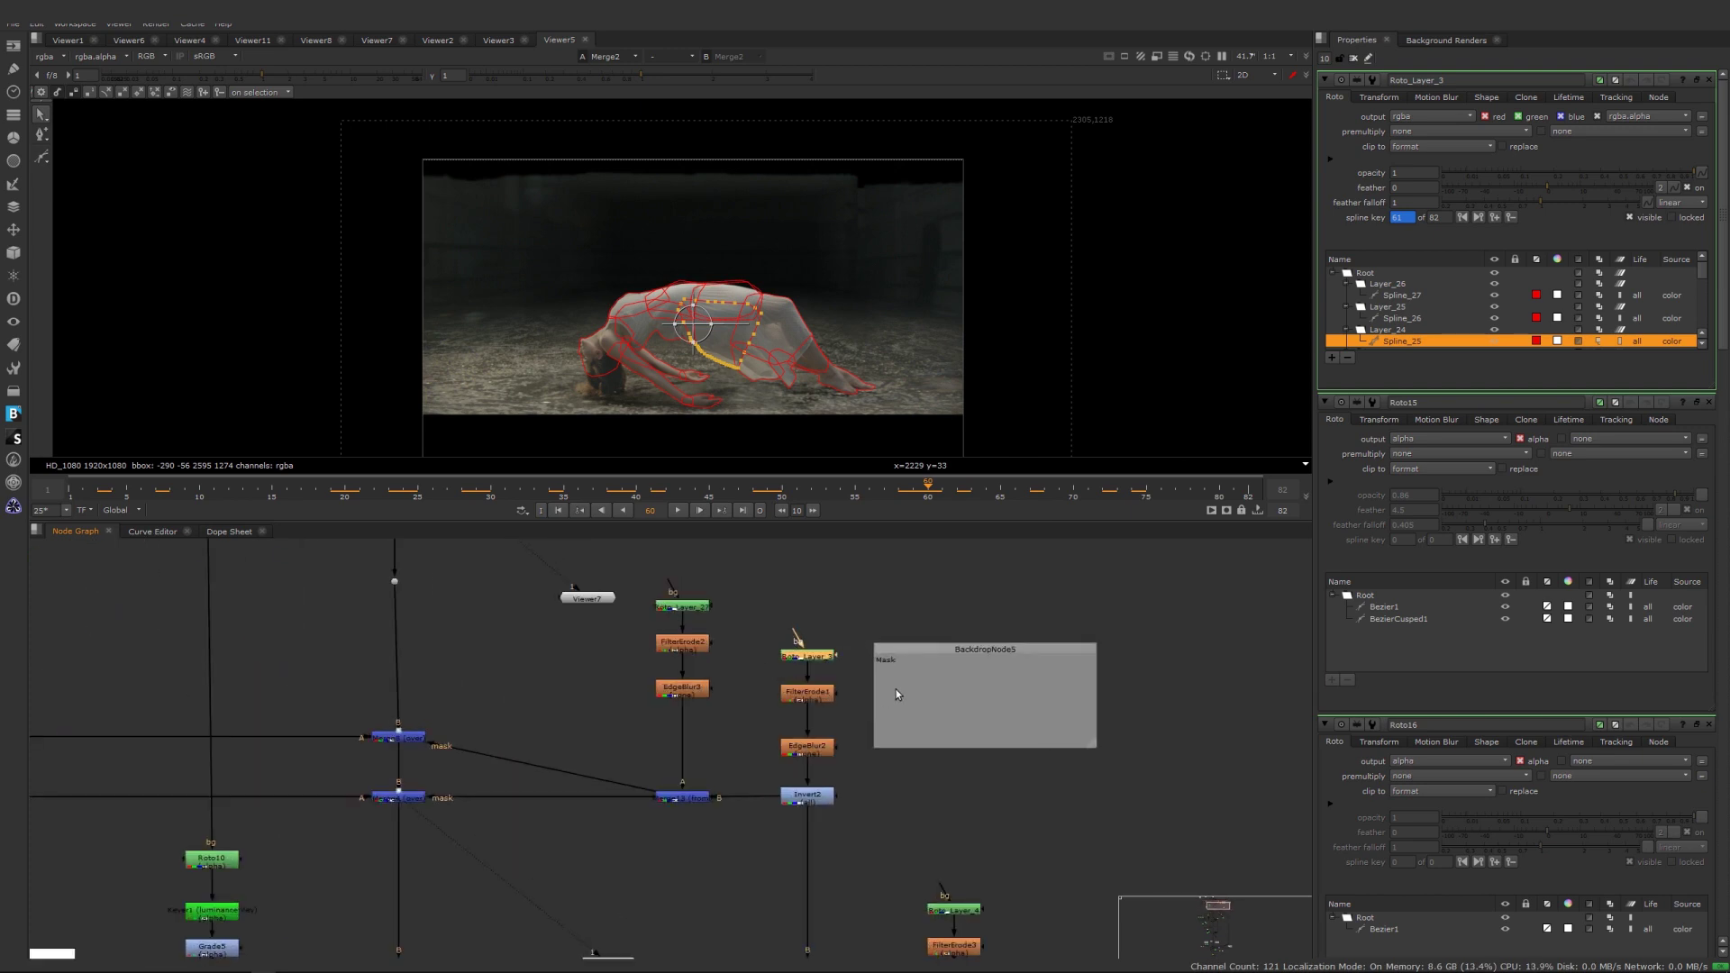
{"action": "scroll", "coordinate": [892, 766], "scroll_direction": "down", "scroll_amount": 1}
{"action": "scroll", "coordinate": [885, 852], "scroll_direction": "down", "scroll_amount": 5}
{"action": "scroll", "coordinate": [864, 831], "scroll_direction": "down", "scroll_amount": 5}
{"action": "scroll", "coordinate": [918, 728], "scroll_direction": "up", "scroll_amount": 5}
{"action": "middle_click_drag", "start_coordinate": [891, 902], "coordinate": [951, 610]}
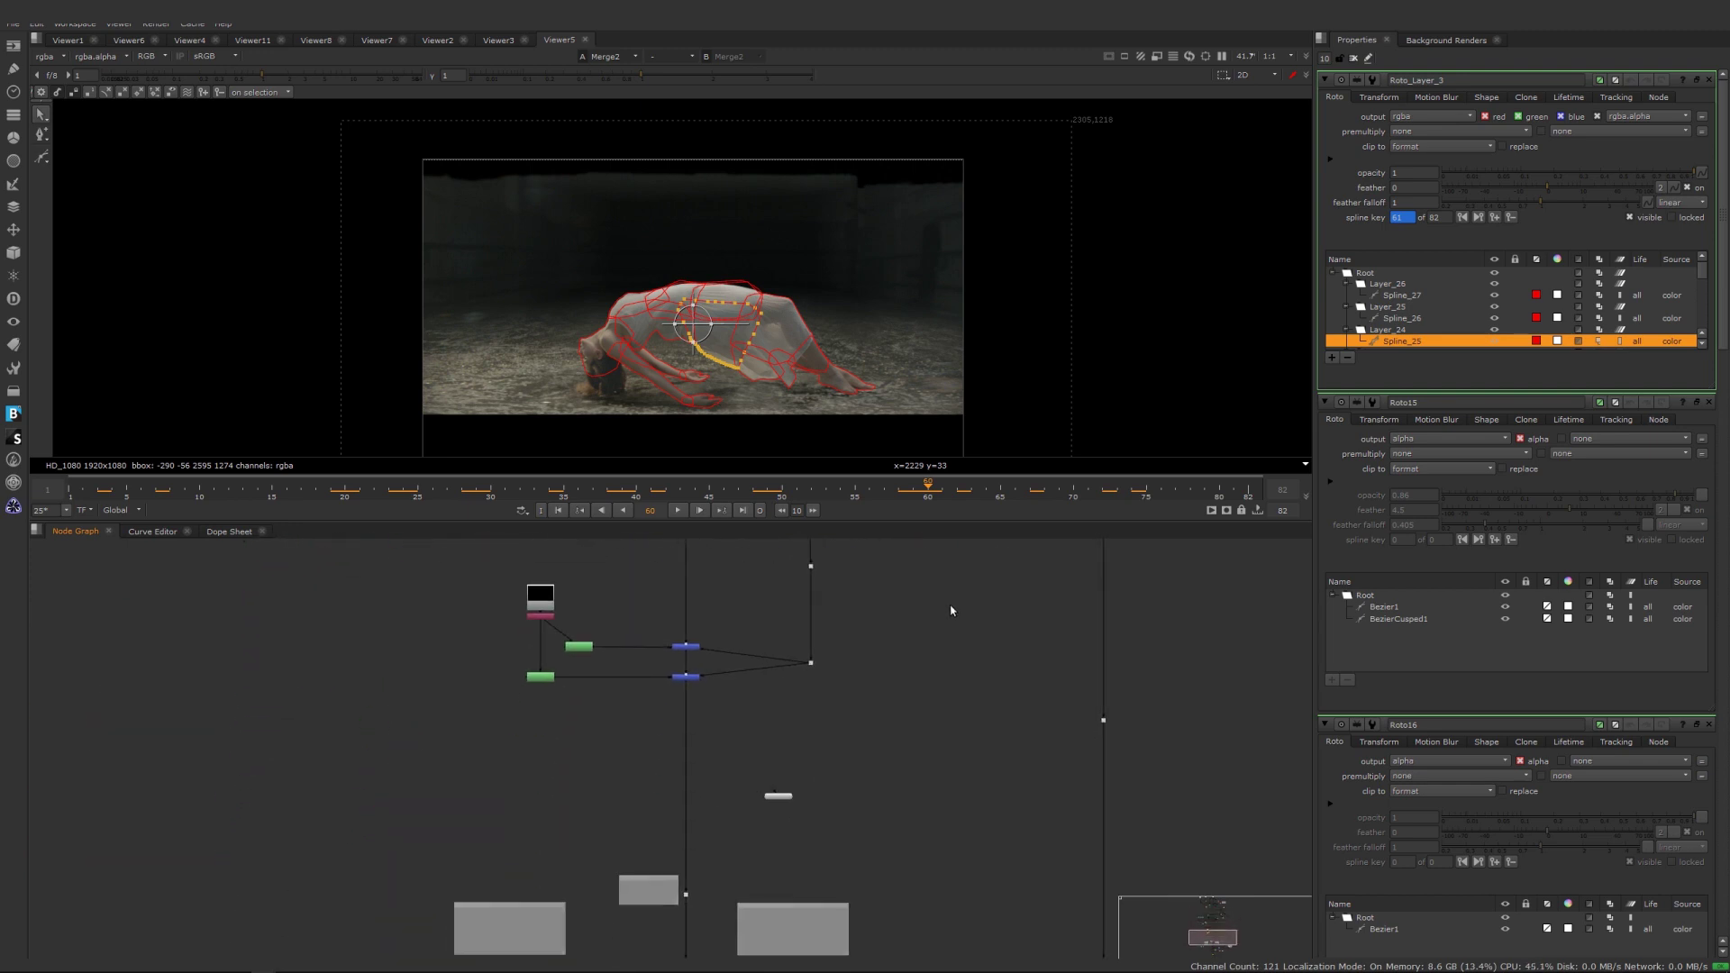
{"action": "middle_click_drag", "start_coordinate": [948, 815], "coordinate": [1003, 607]}
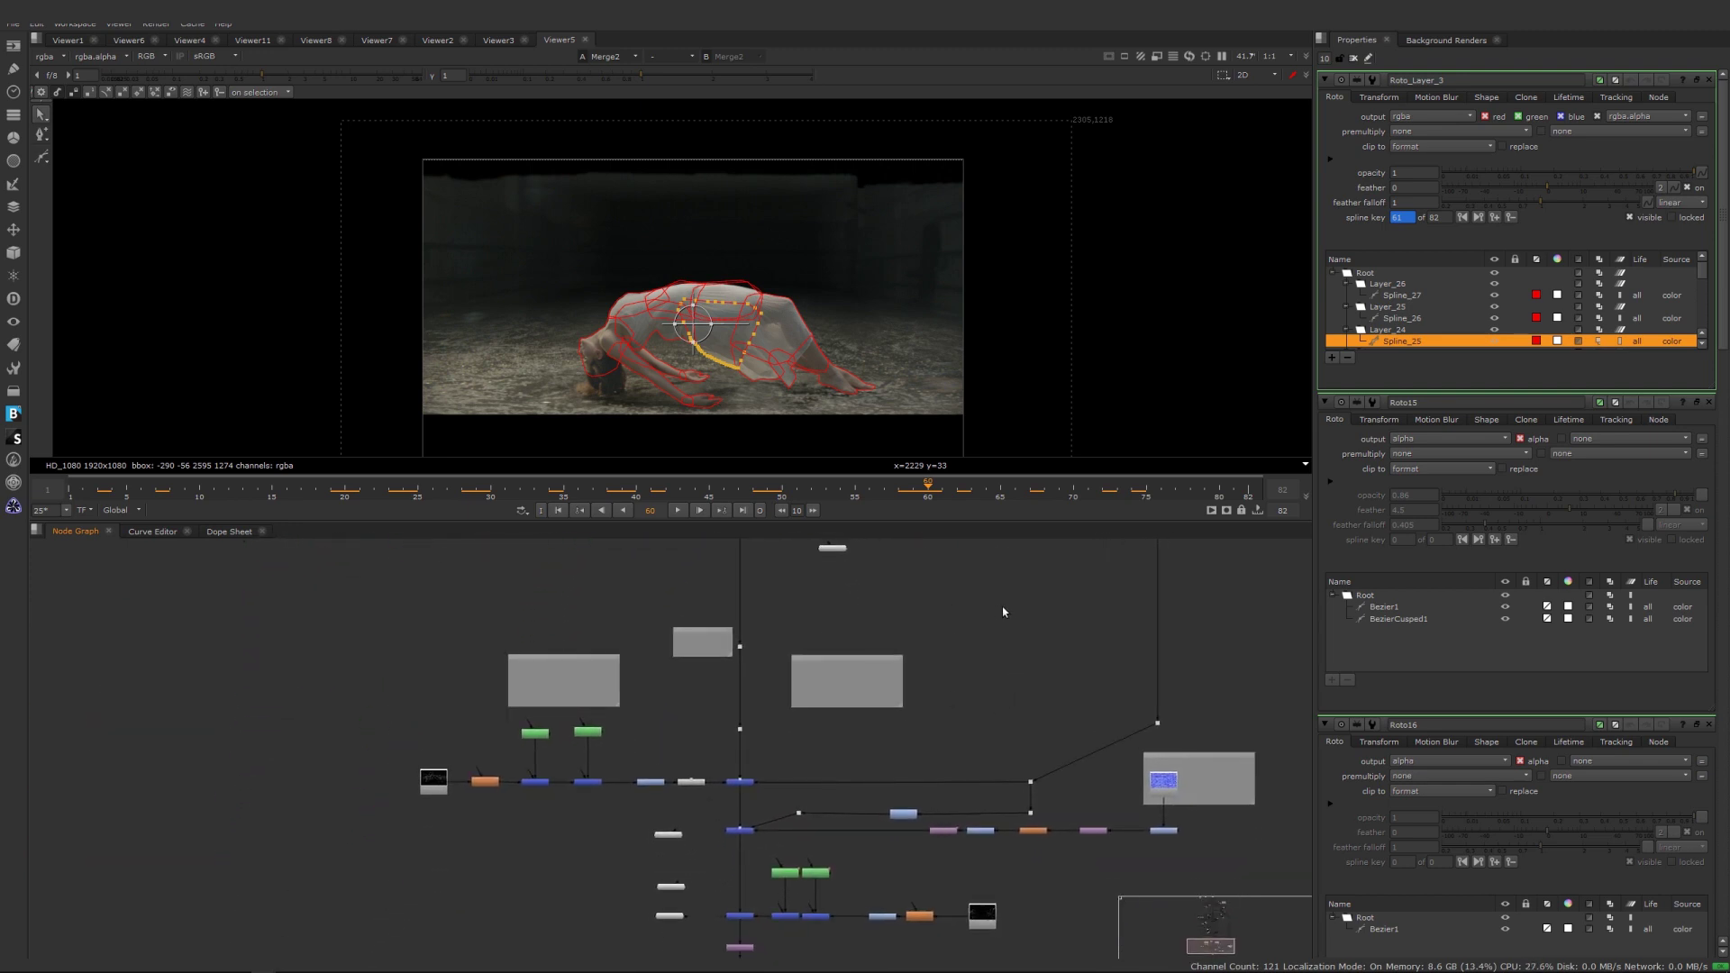
{"action": "scroll", "coordinate": [767, 675], "scroll_direction": "up", "scroll_amount": 2}
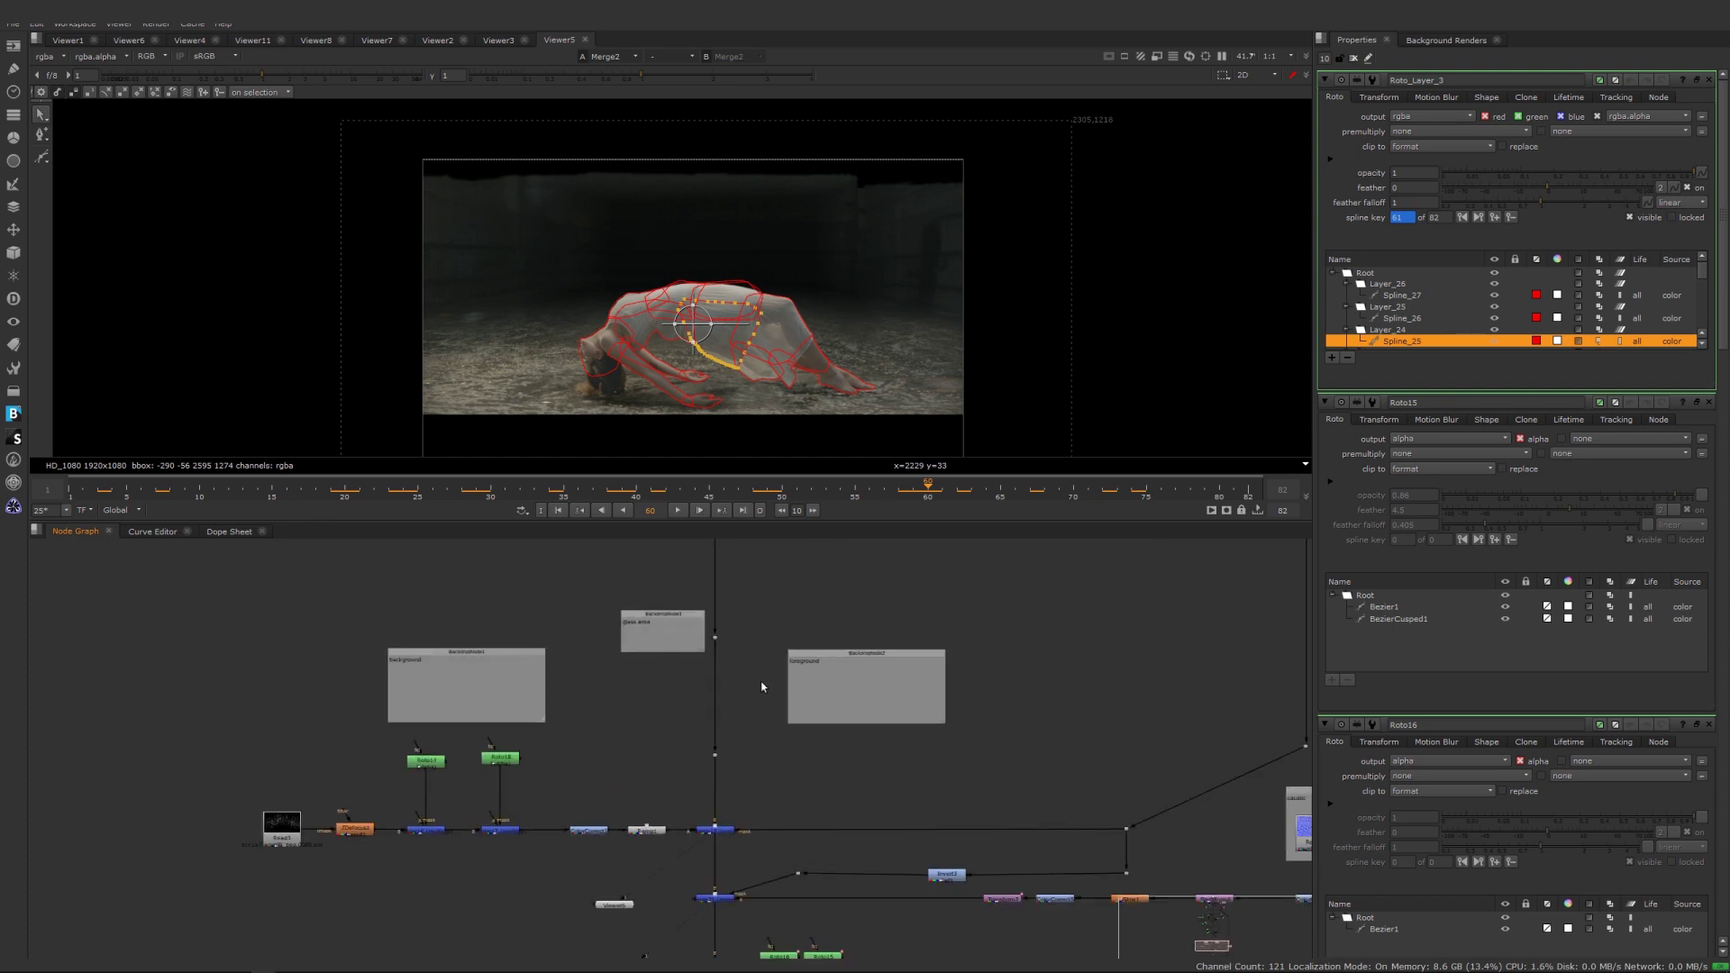
{"action": "scroll", "coordinate": [719, 793], "scroll_direction": "up", "scroll_amount": 2}
{"action": "middle_click_drag", "start_coordinate": [722, 793], "coordinate": [752, 732]}
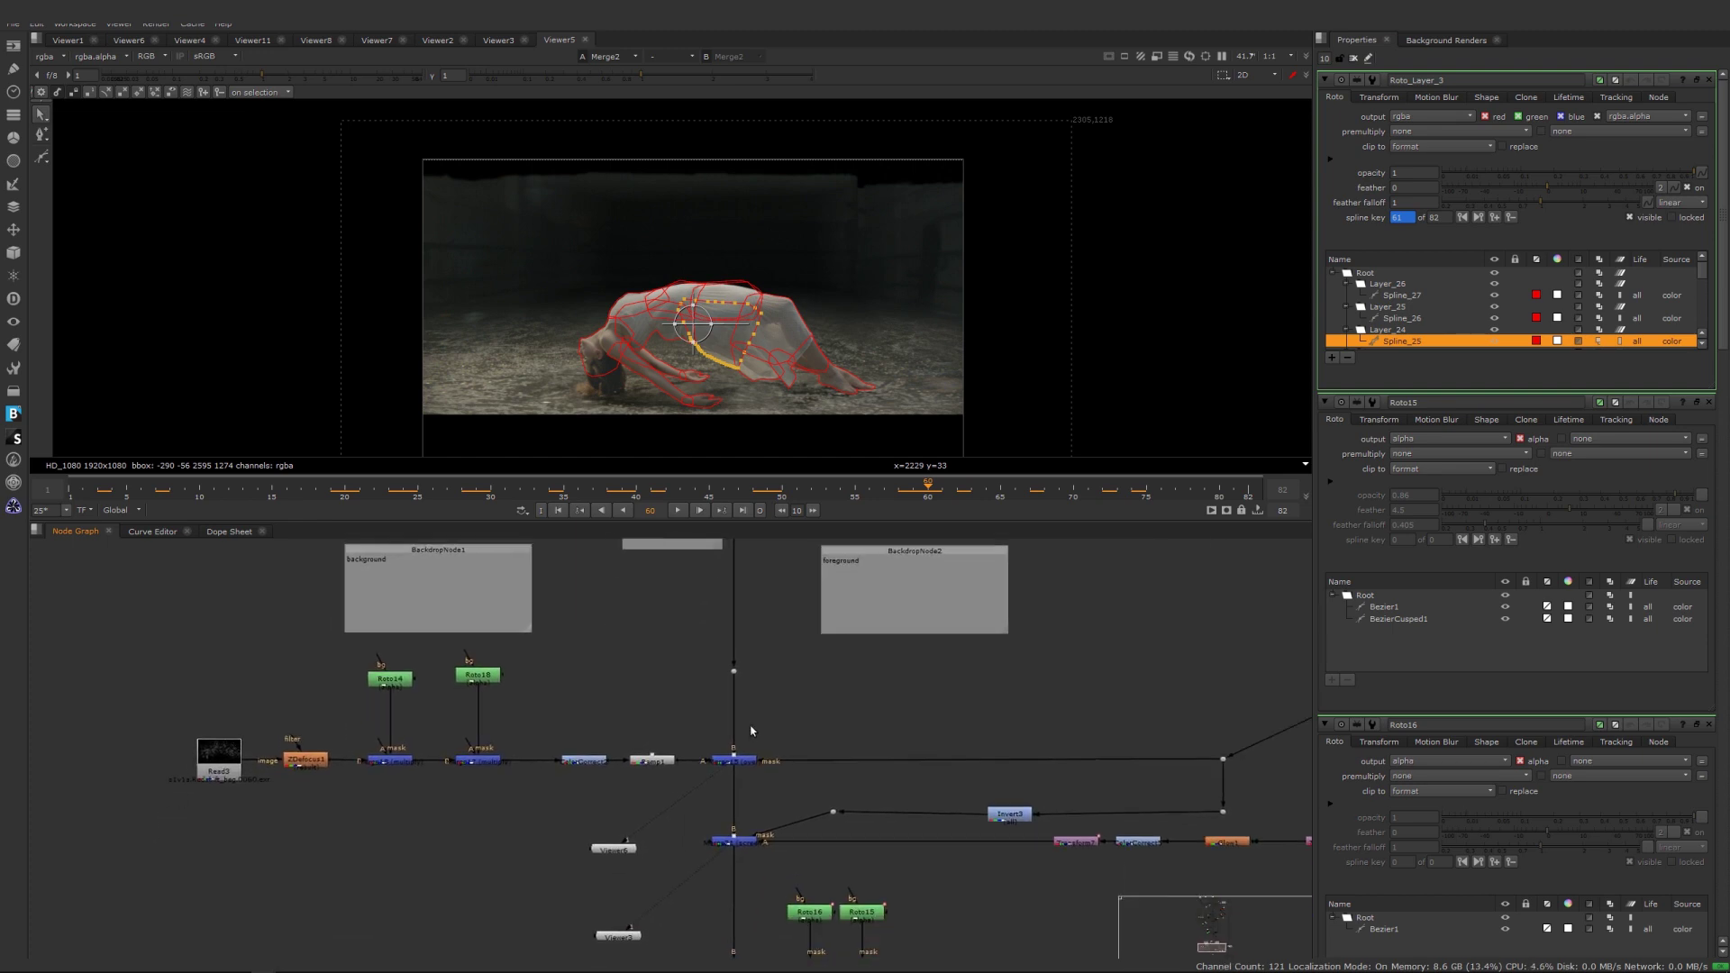
Compare the Merge15 composite in Viewer6 with the raw Read3 background render shown through a new viewer.
{"action": "double_click", "coordinate": [618, 851]}
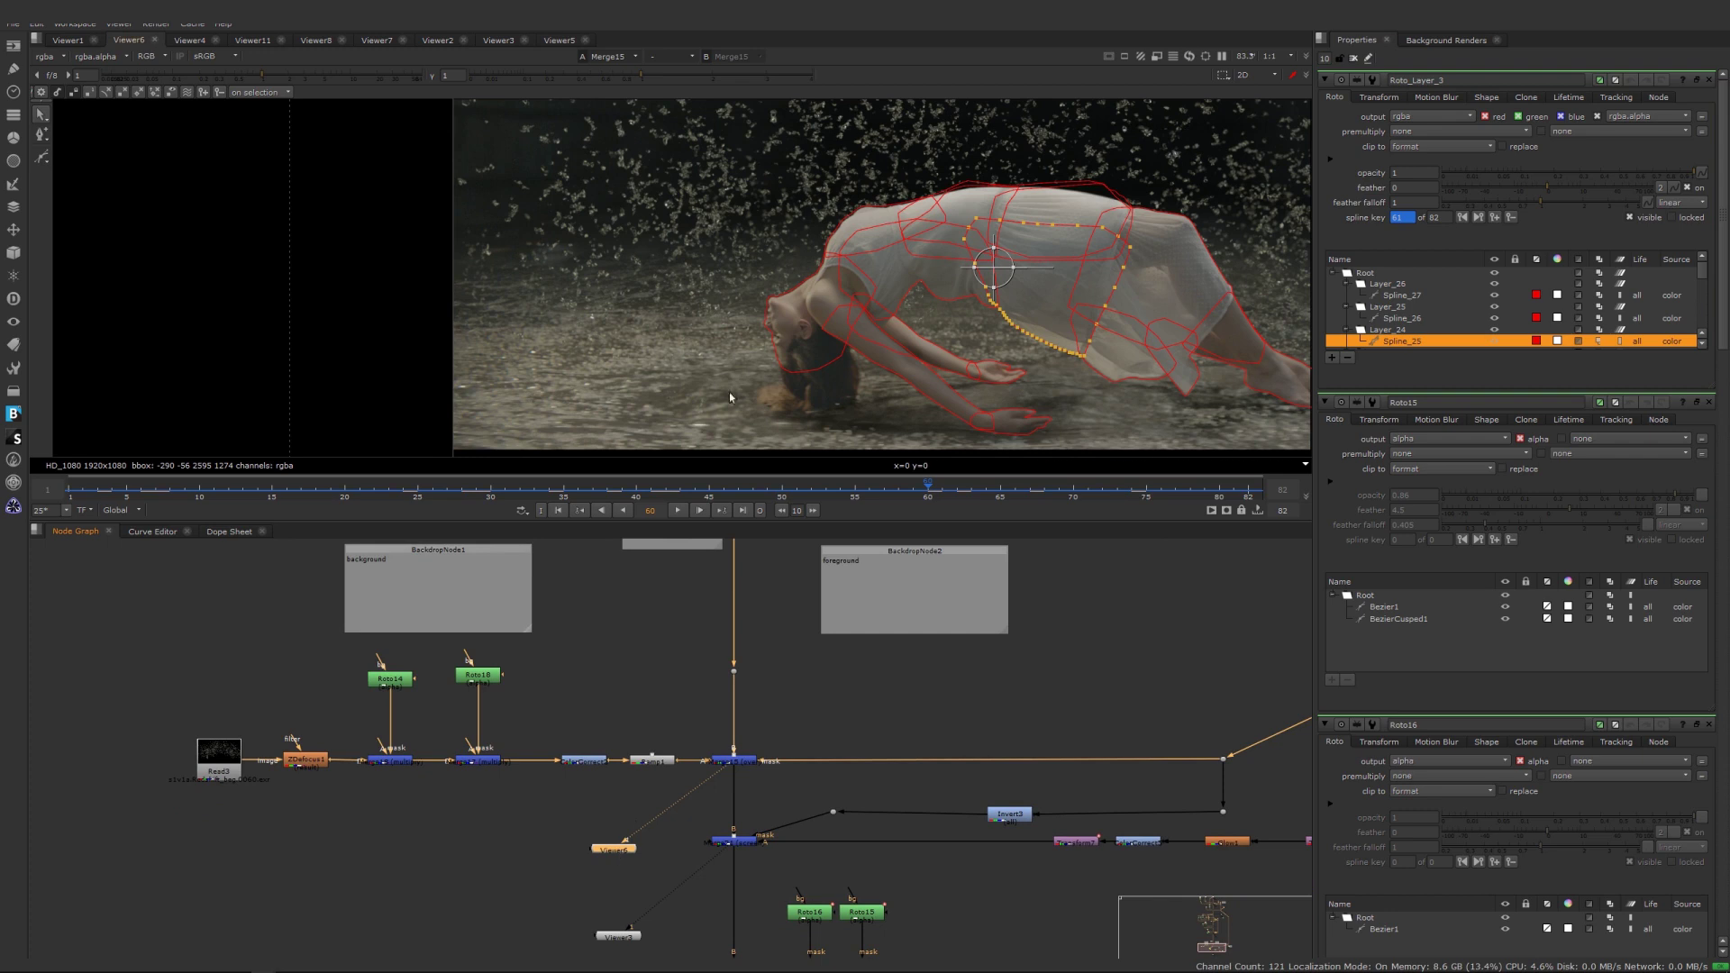
{"action": "scroll", "coordinate": [732, 354], "scroll_direction": "down", "scroll_amount": 3}
{"action": "middle_click_drag", "start_coordinate": [456, 340], "coordinate": [340, 340]}
{"action": "key", "text": "ctrl+i"}
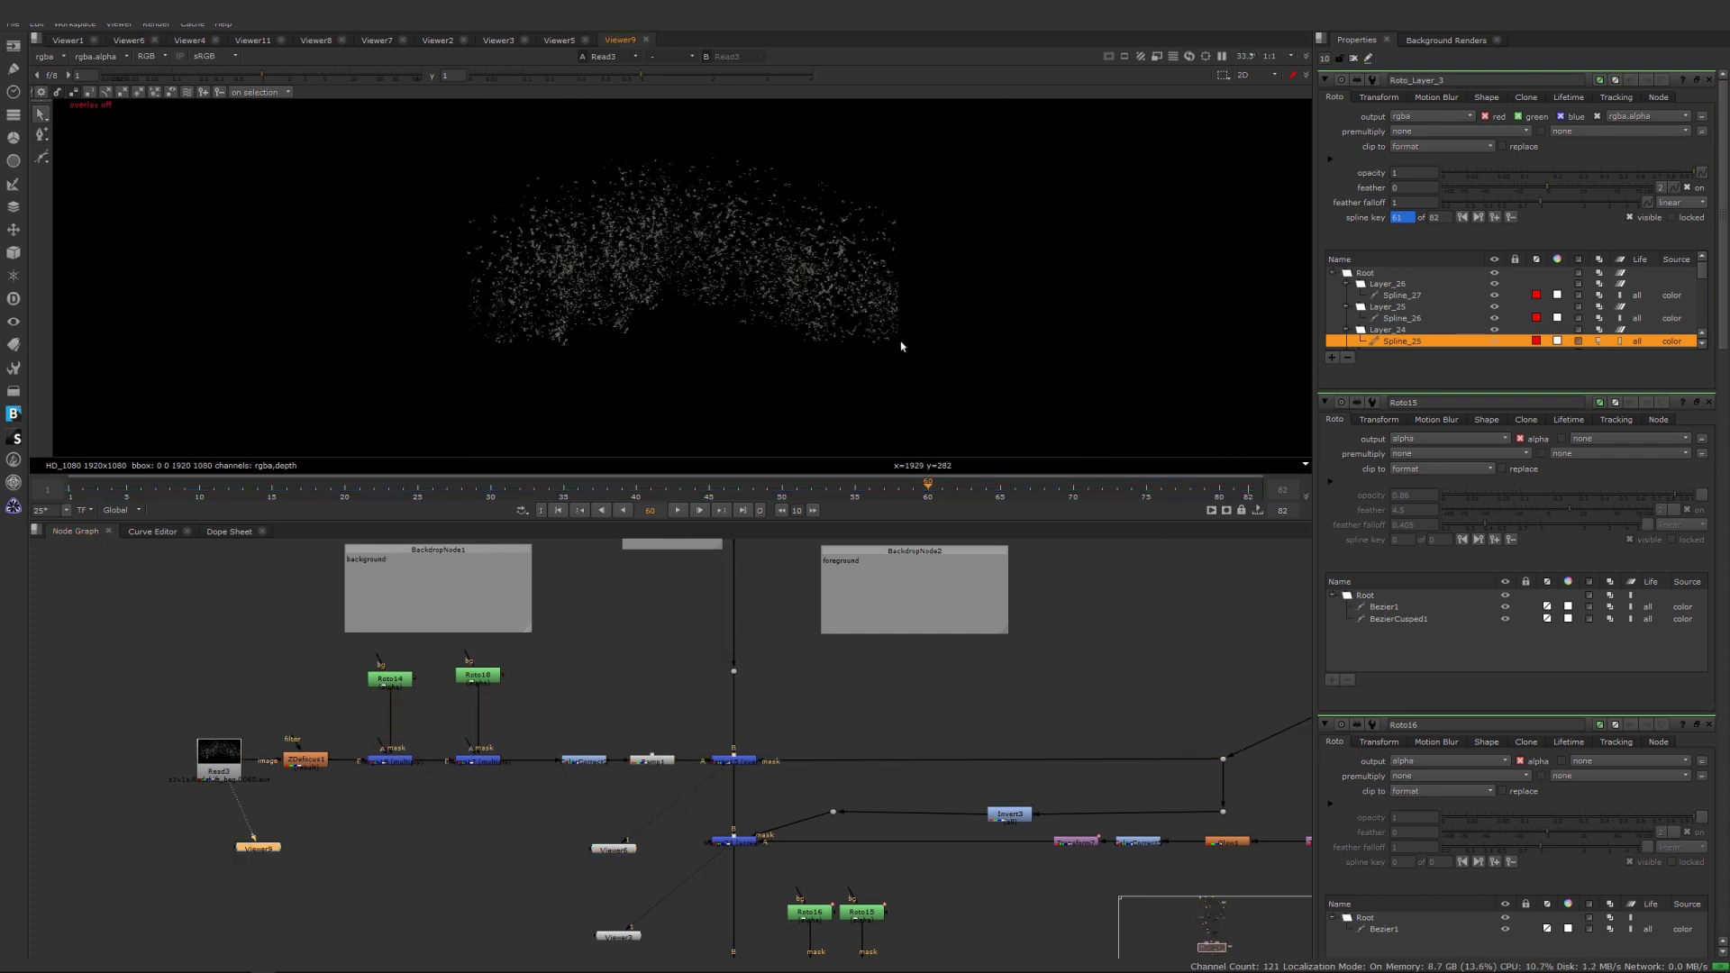
{"action": "double_click", "coordinate": [626, 852]}
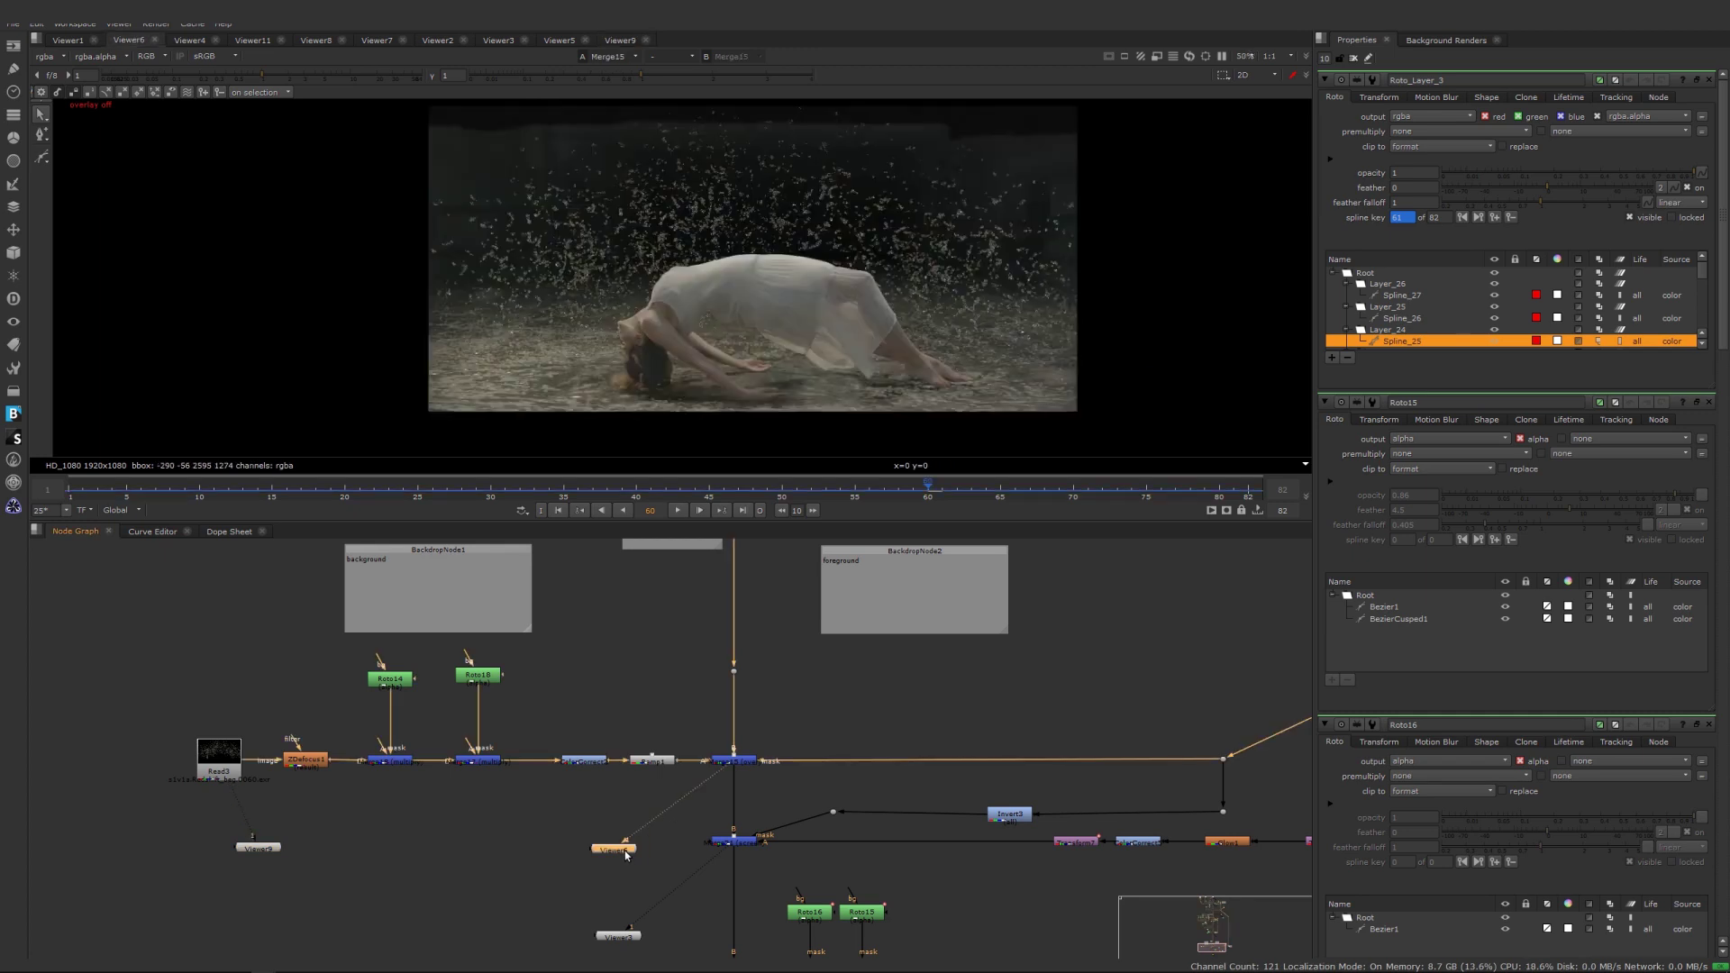
Open the ZDefocus1 settings, close the Roto_Layer_3 properties and inspect the focal point over the Merge15 composite.
{"action": "double_click", "coordinate": [317, 765]}
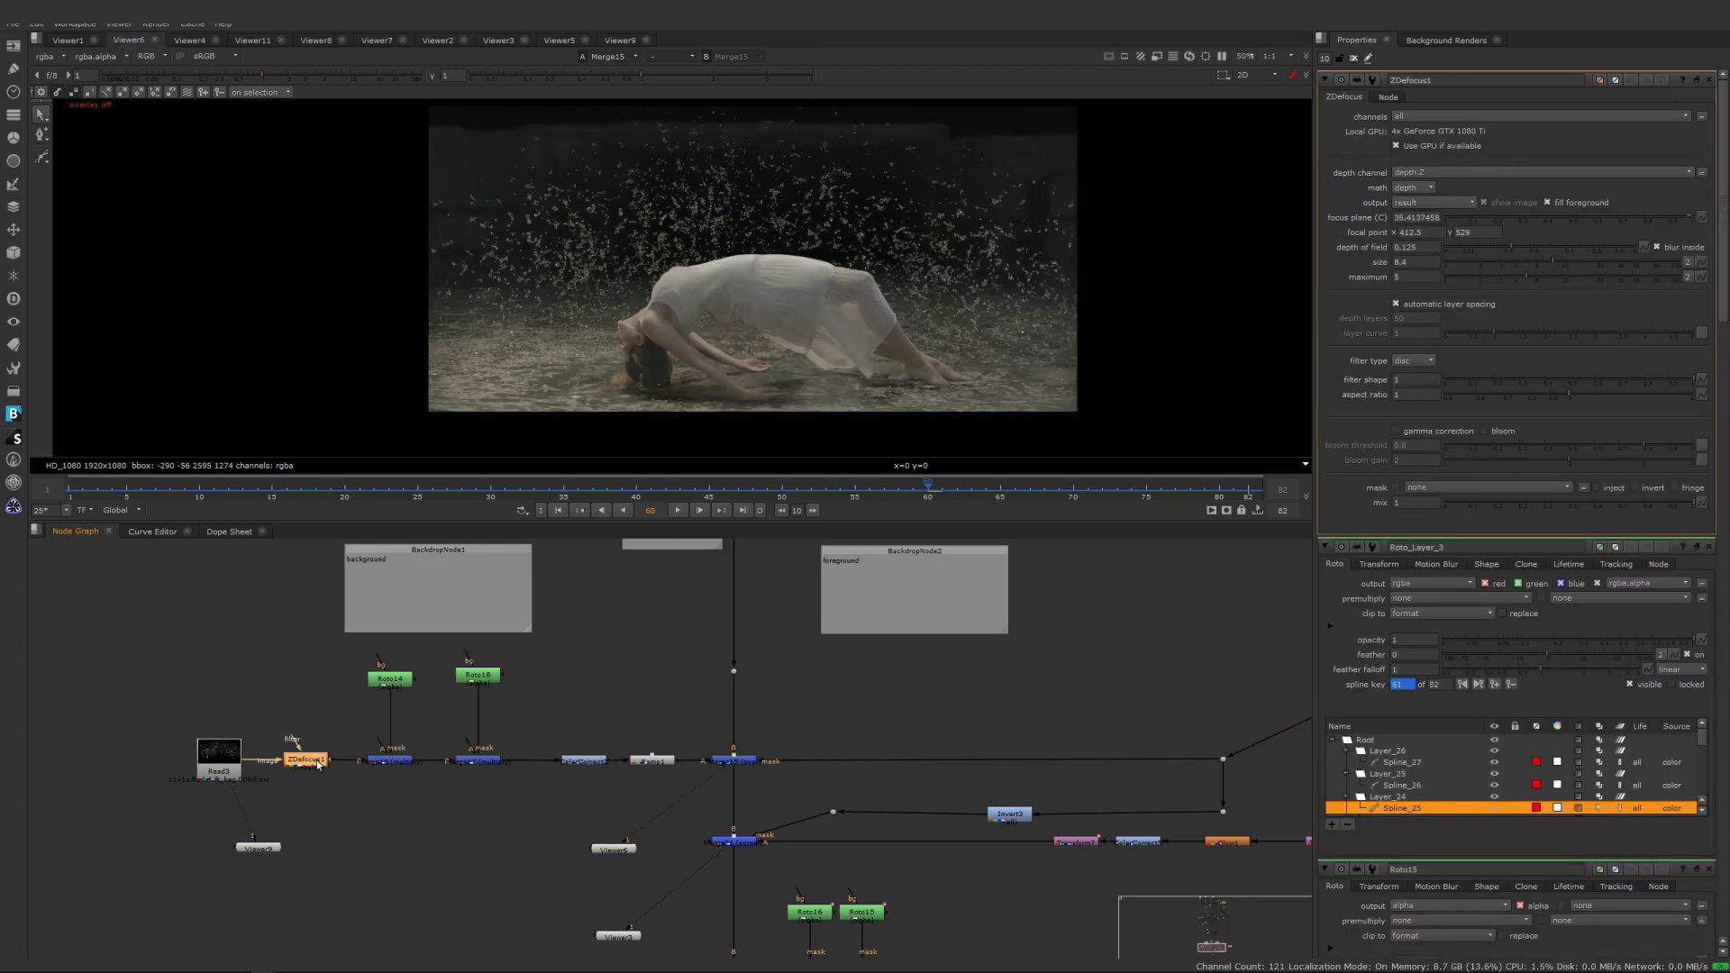
{"action": "key", "text": "o"}
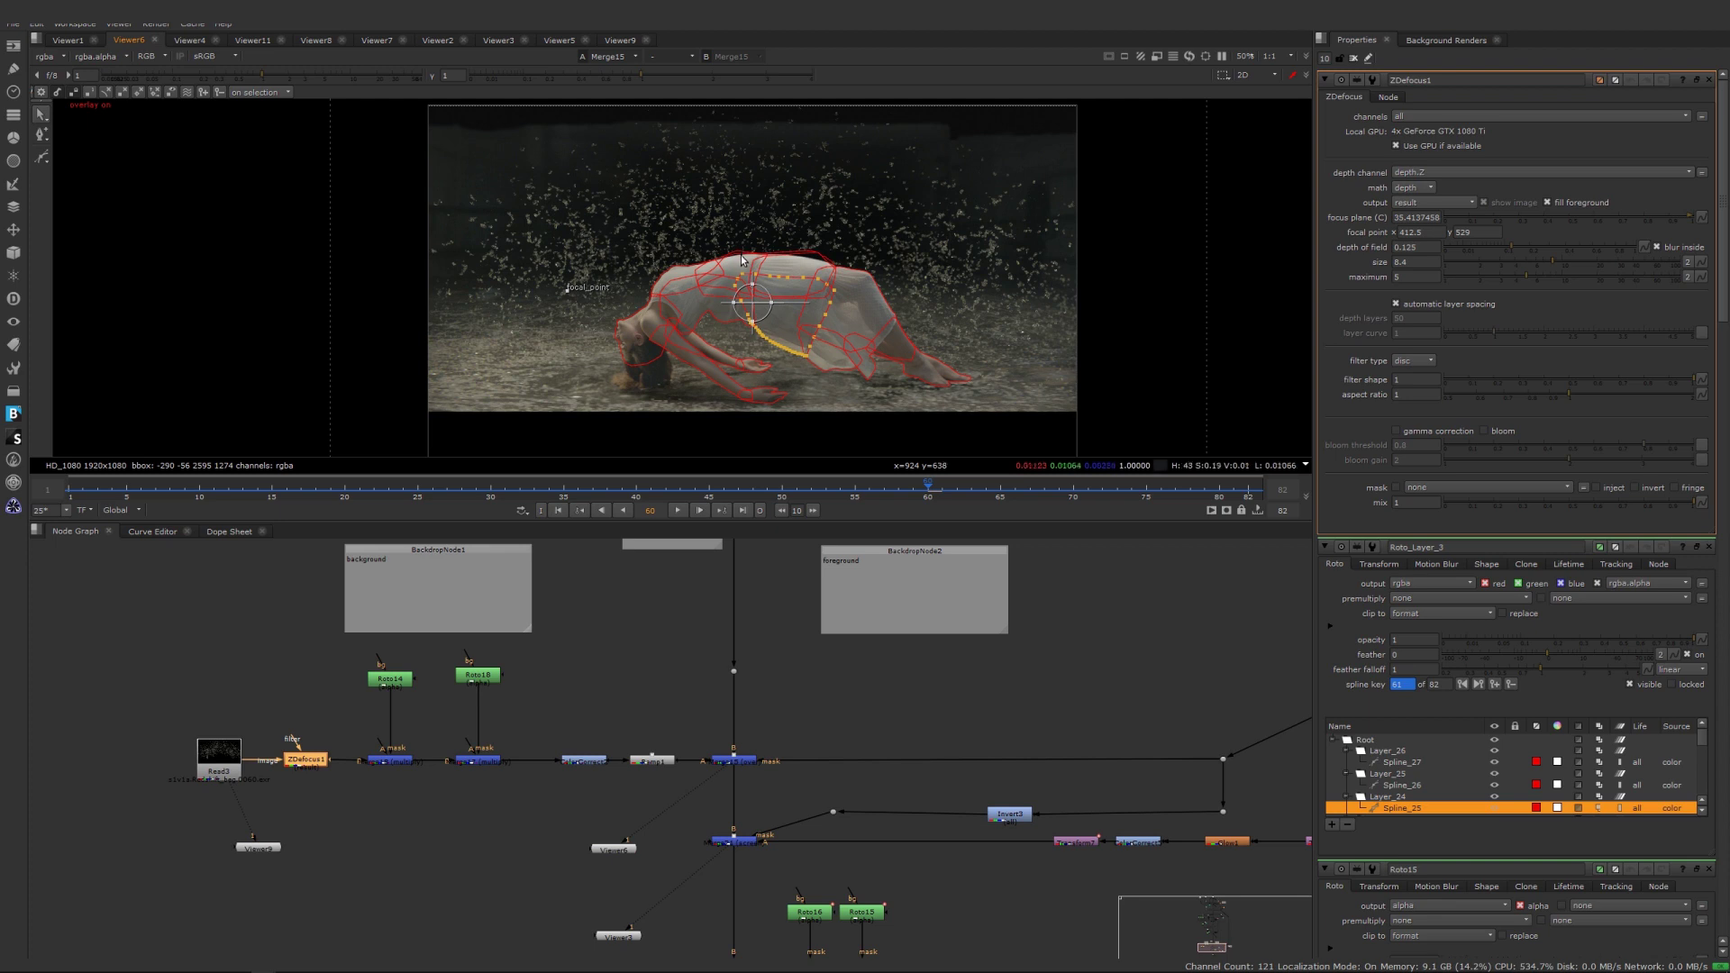
{"action": "left_click", "coordinate": [1709, 547]}
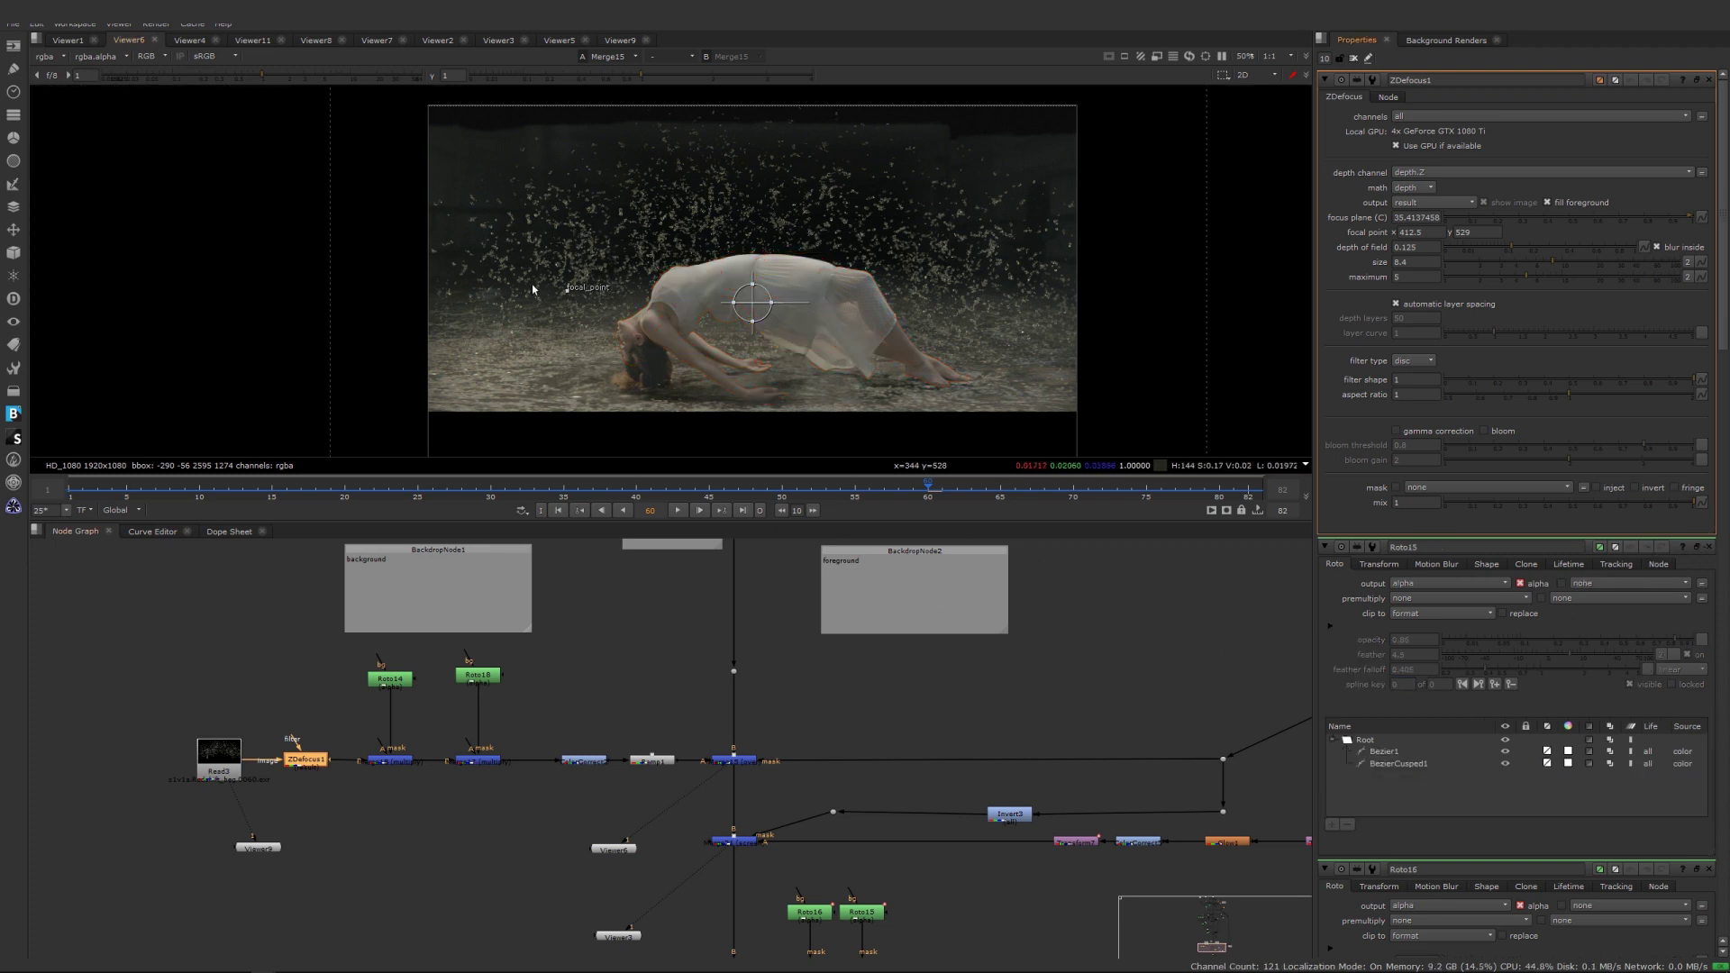
{"action": "scroll", "coordinate": [586, 296], "scroll_direction": "up", "scroll_amount": 3}
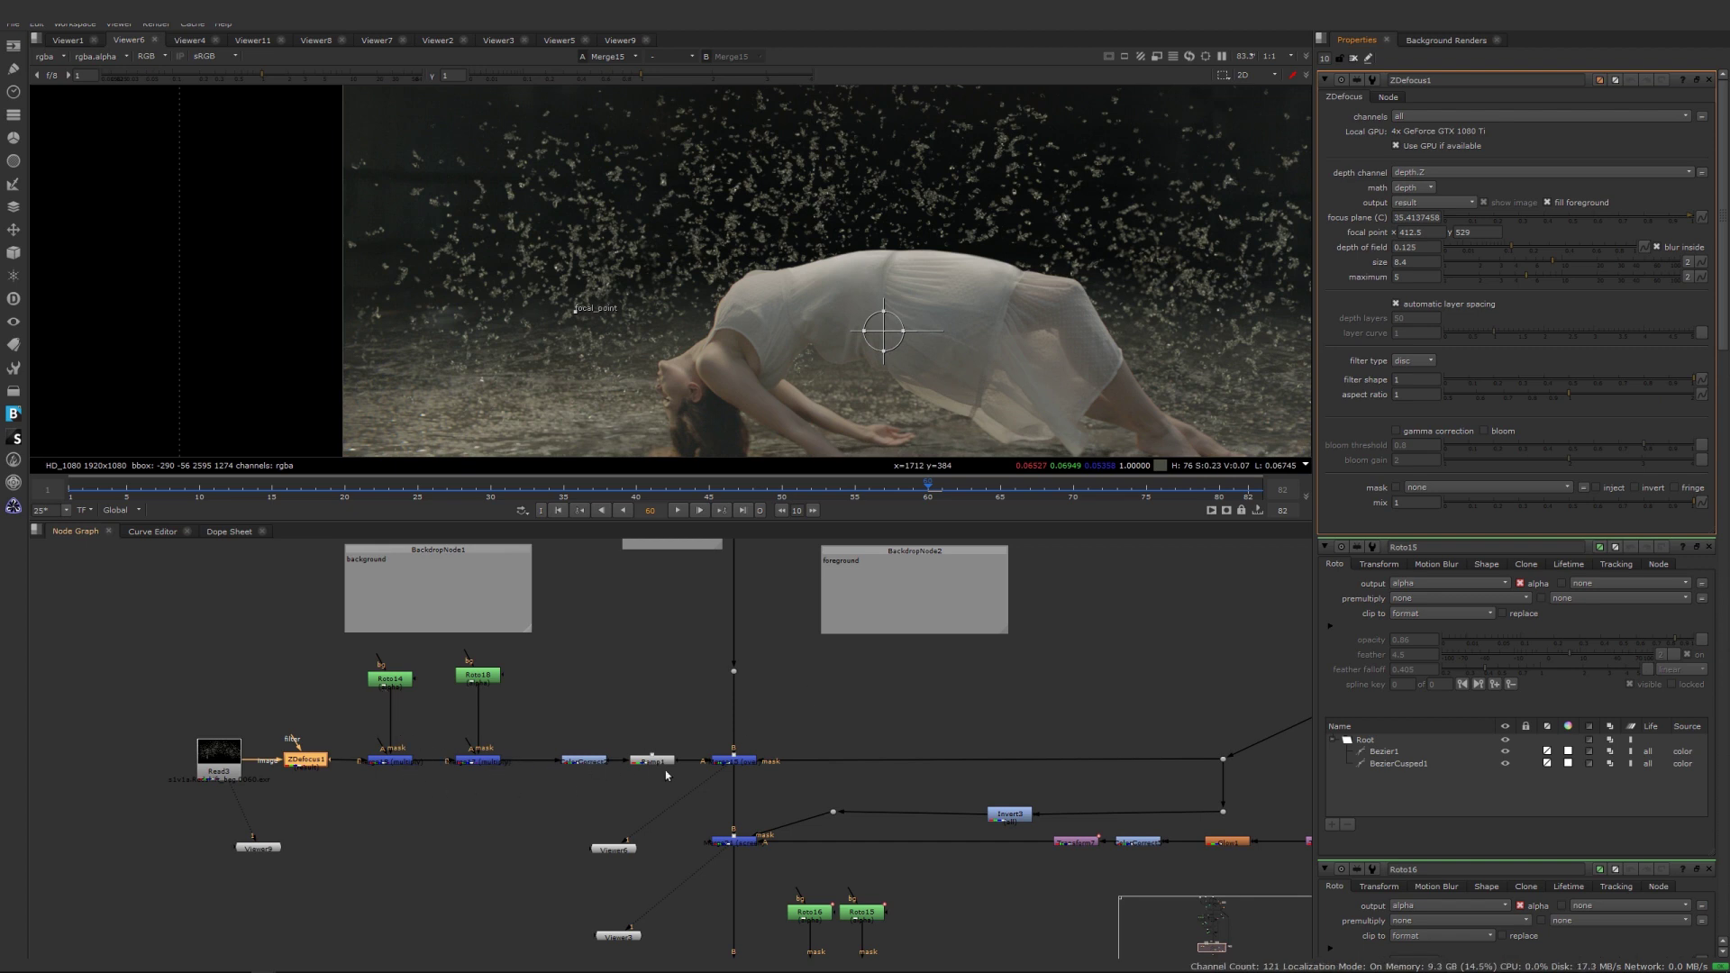
Preview the Merge21 composite through Viewer3 up to frame 71 and compare it with the Merge16 composite in Viewer2.
{"action": "middle_click_drag", "start_coordinate": [901, 775], "coordinate": [622, 762]}
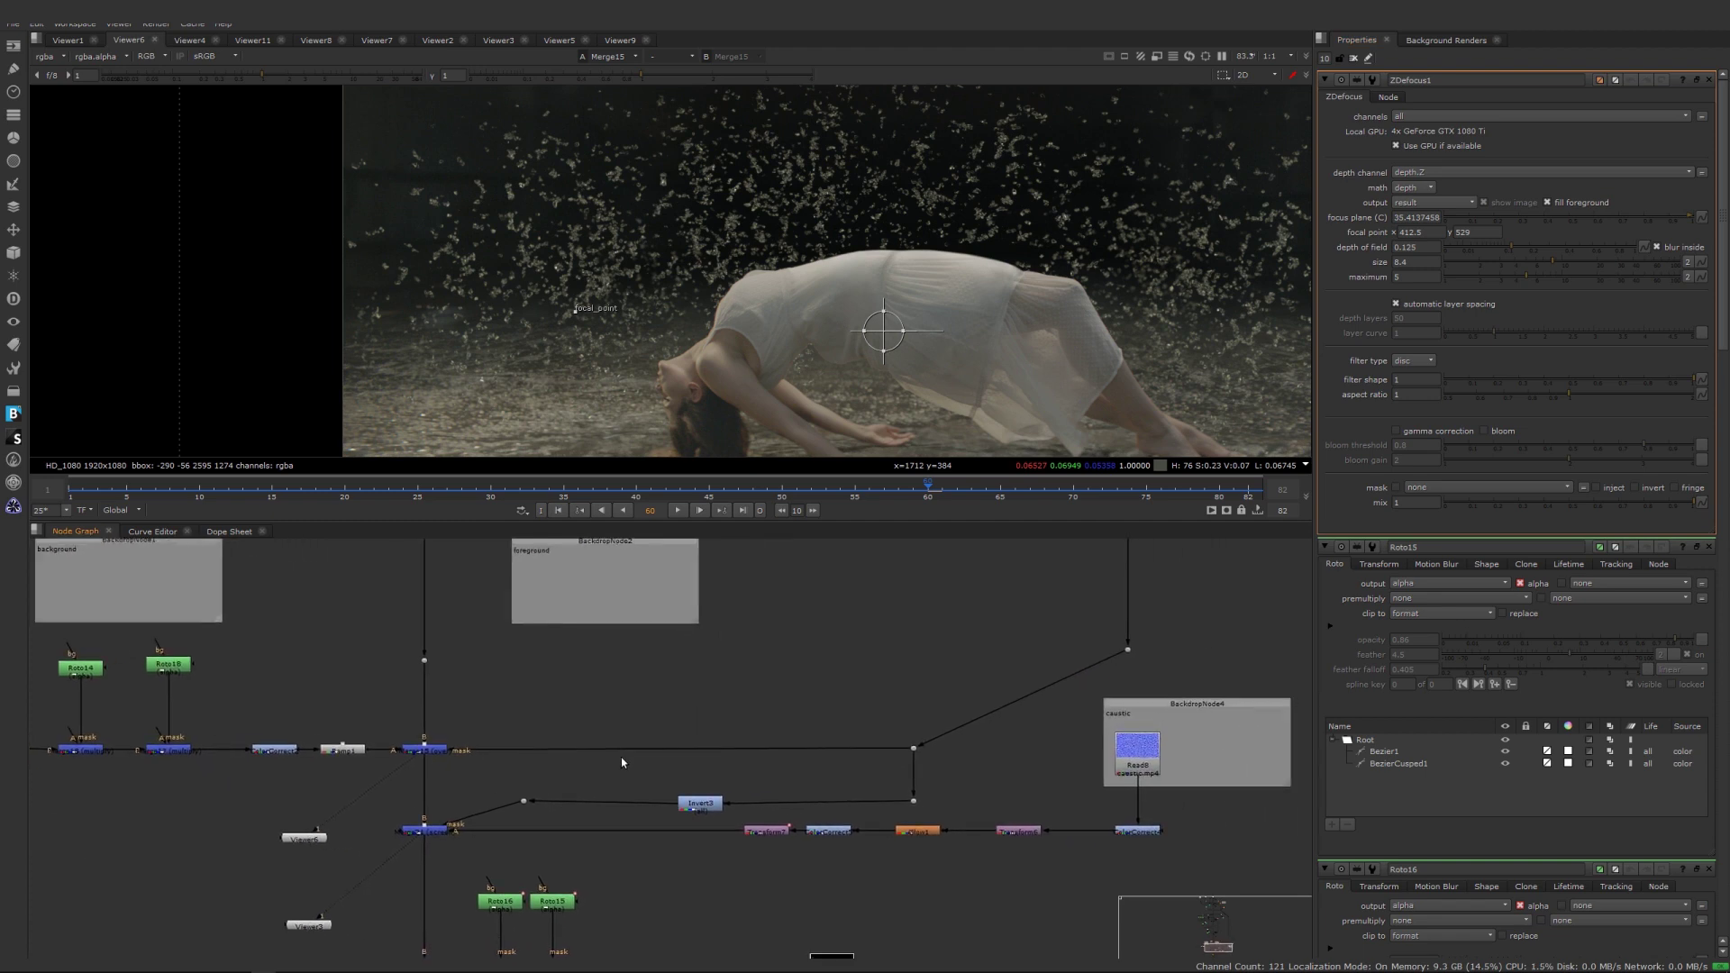
{"action": "scroll", "coordinate": [653, 722], "scroll_direction": "down", "scroll_amount": 2}
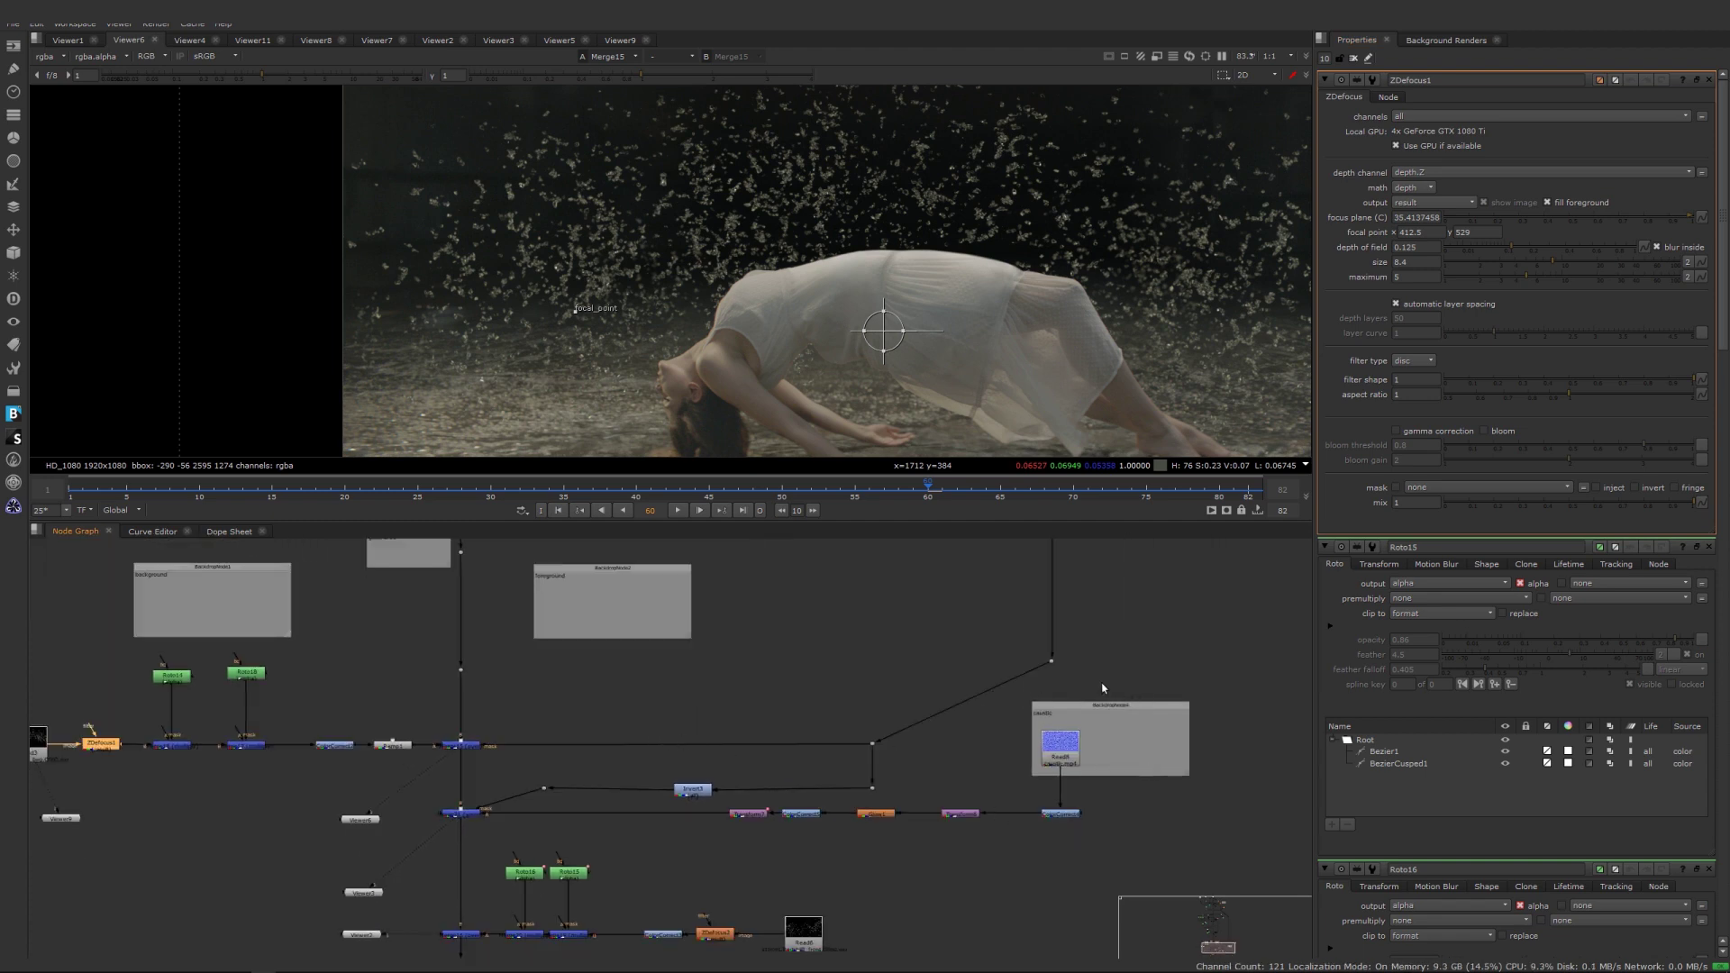
{"action": "middle_click_drag", "start_coordinate": [901, 880], "coordinate": [946, 712]}
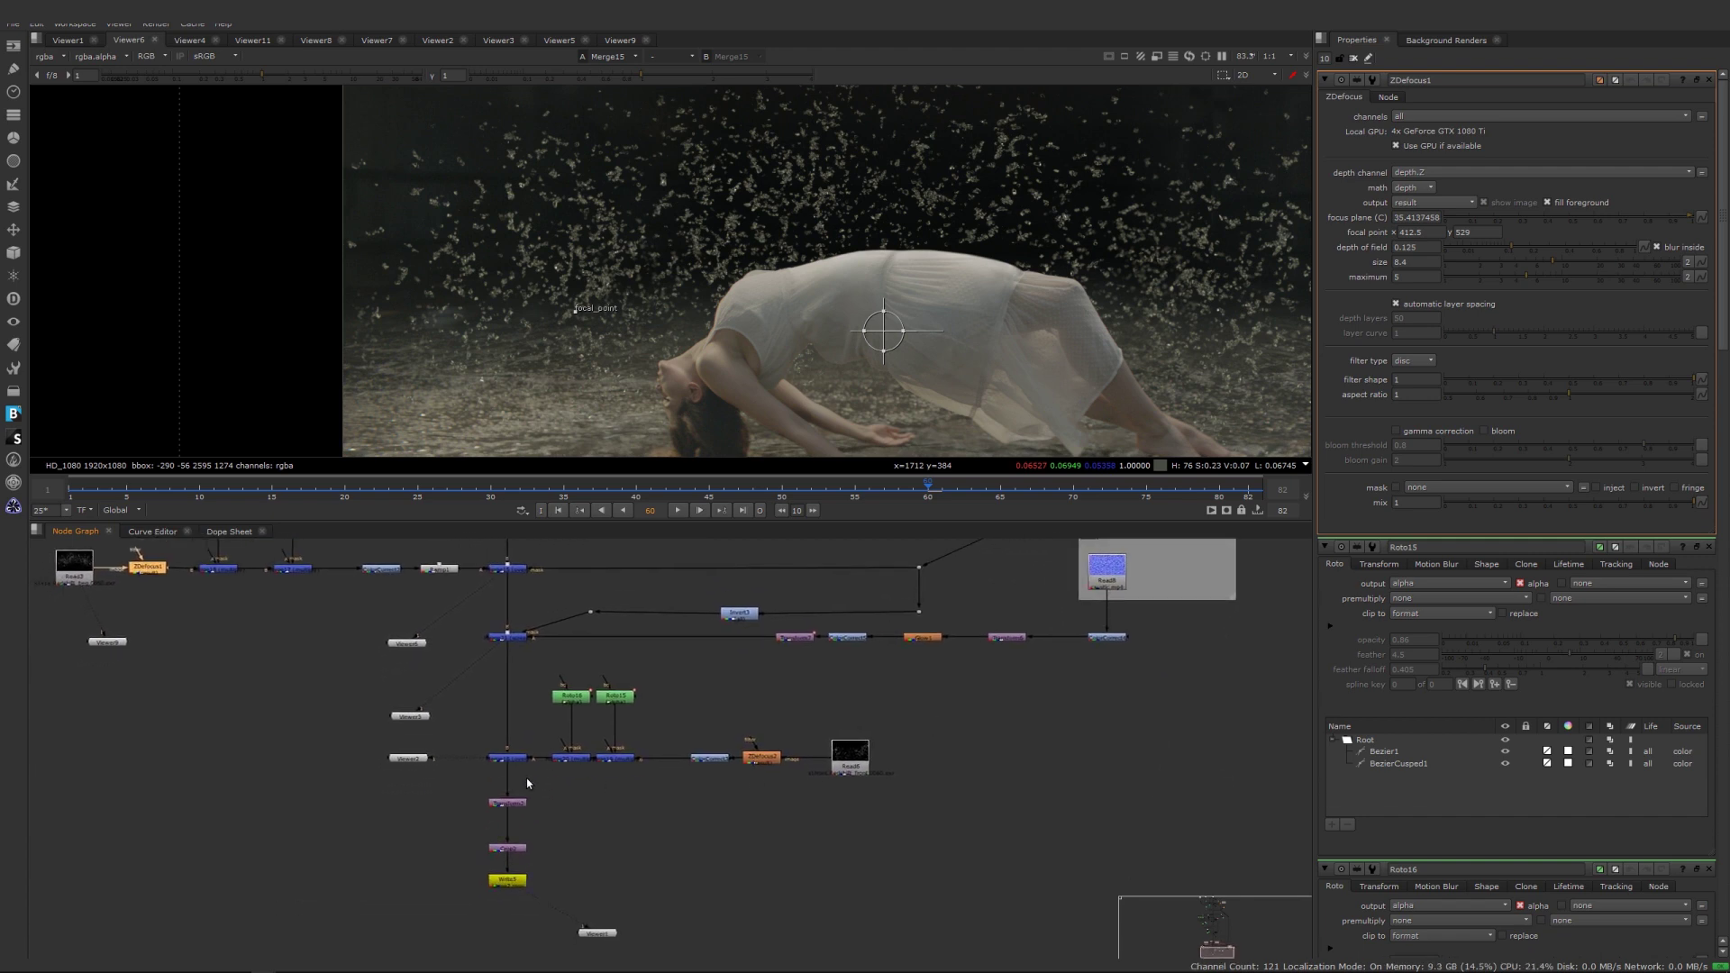
{"action": "double_click", "coordinate": [410, 717]}
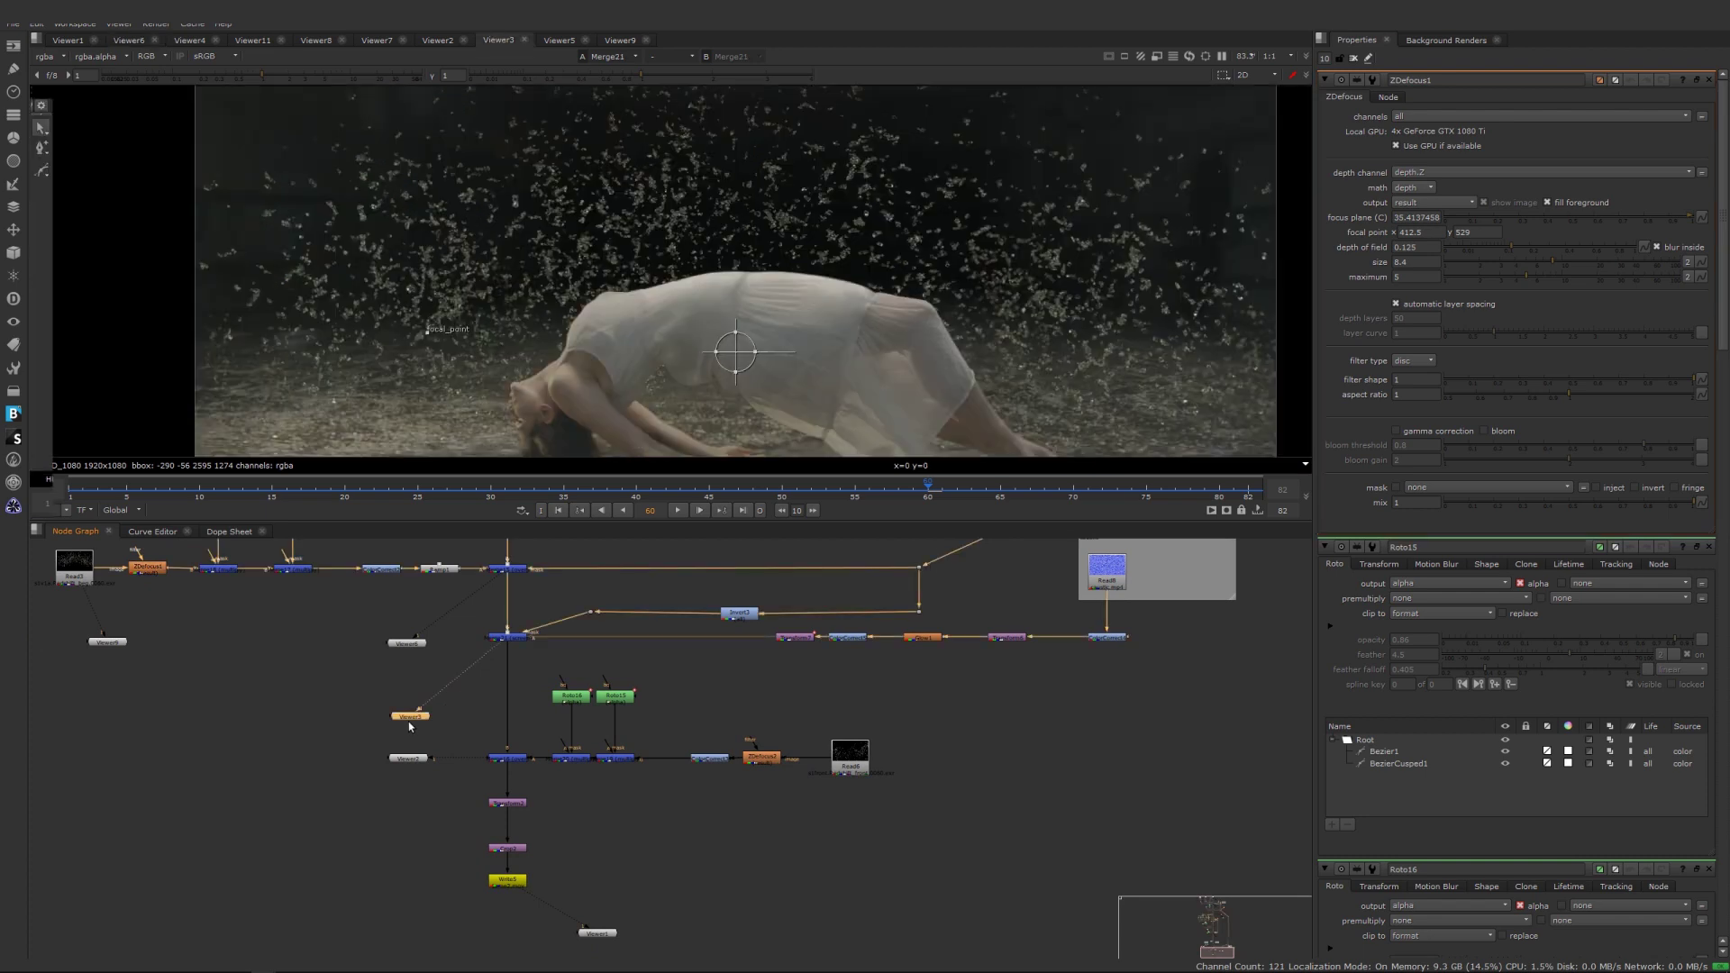
{"action": "left_click", "coordinate": [718, 492]}
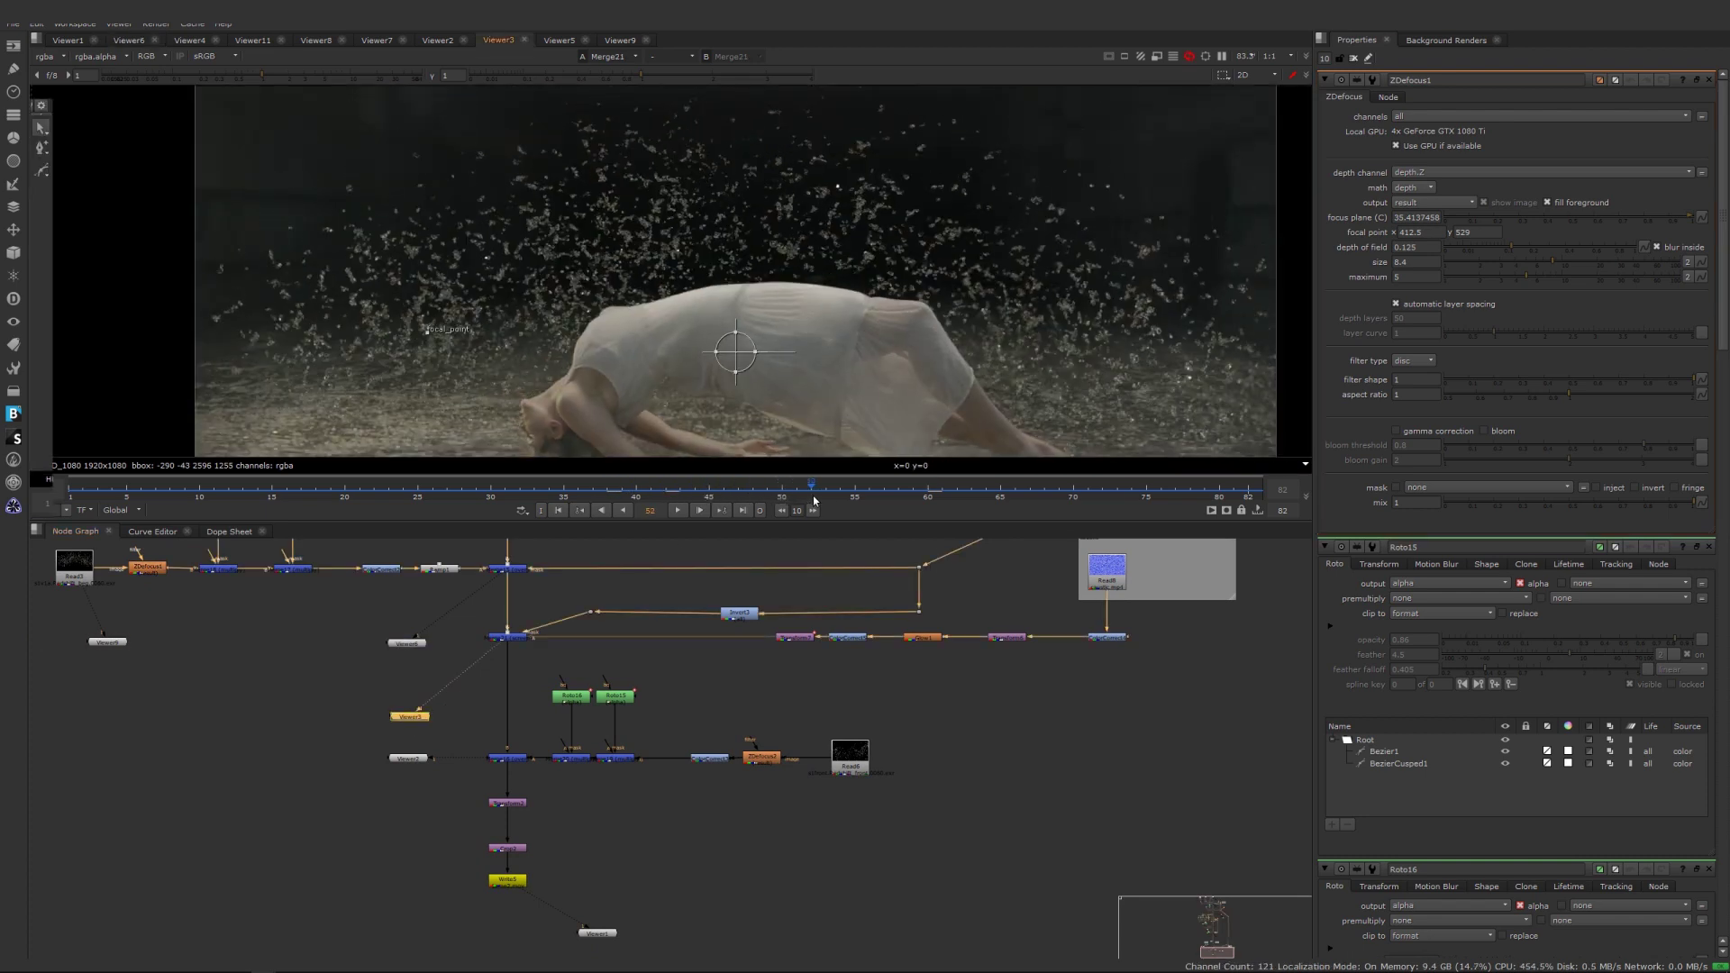
{"action": "left_click_drag", "start_coordinate": [873, 505], "coordinate": [1078, 504]}
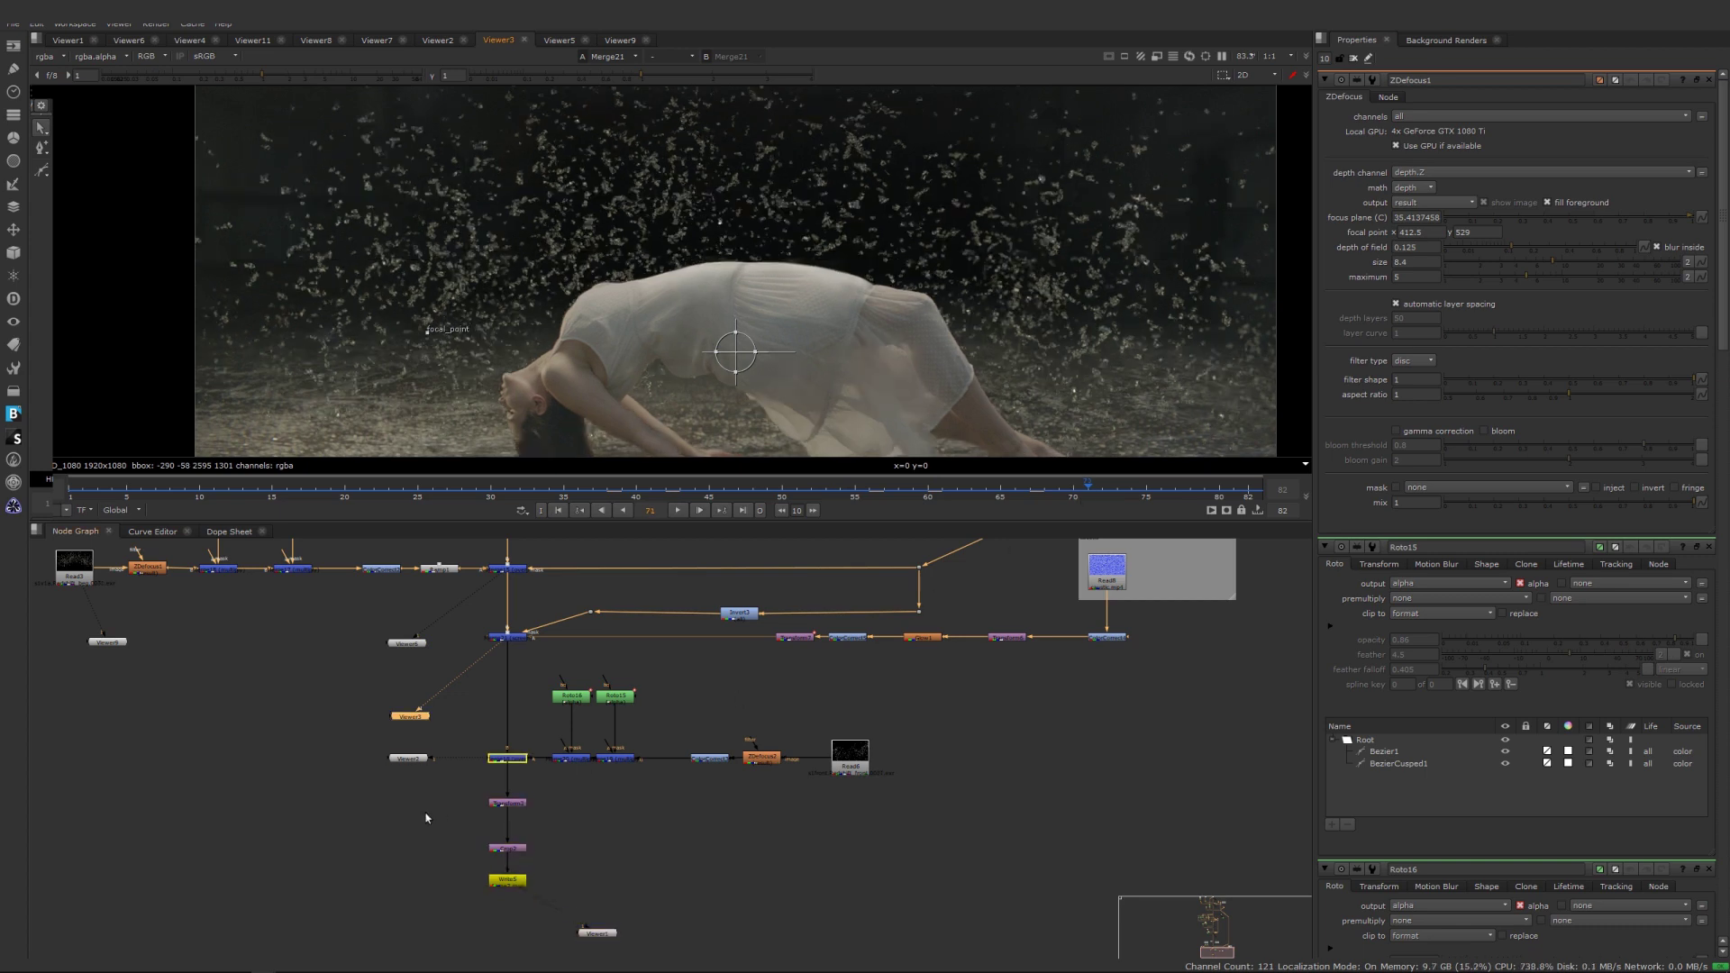
{"action": "double_click", "coordinate": [406, 762]}
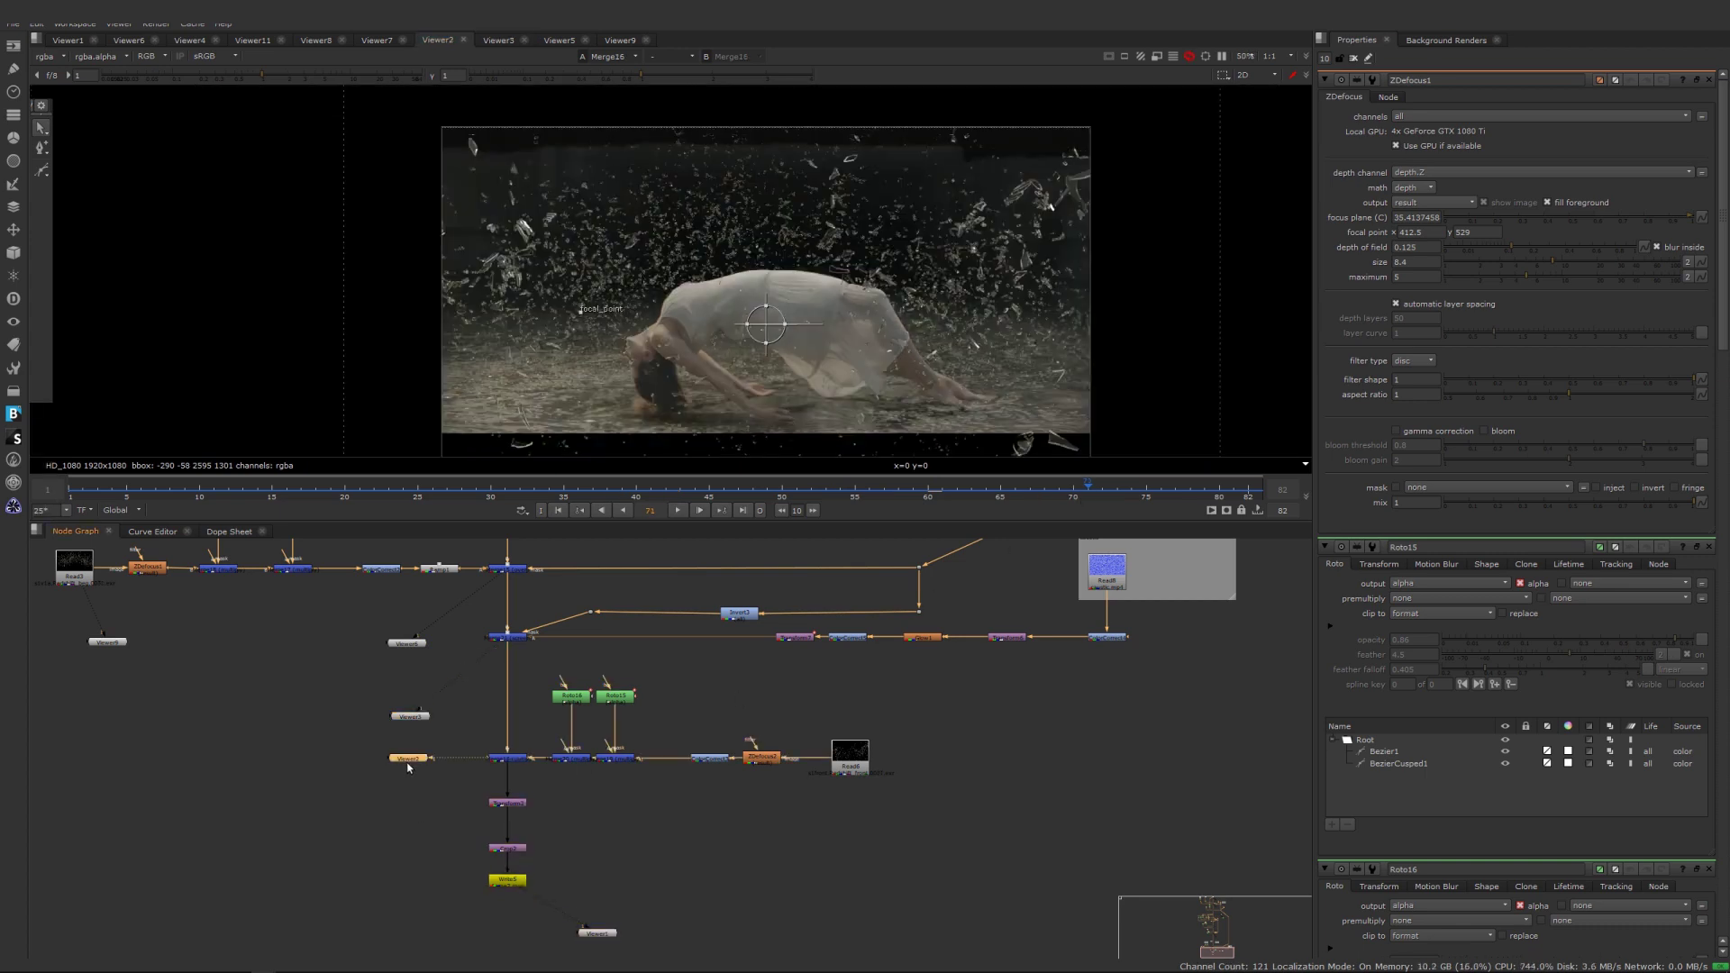
{"action": "scroll", "coordinate": [798, 398], "scroll_direction": "up", "scroll_amount": 2}
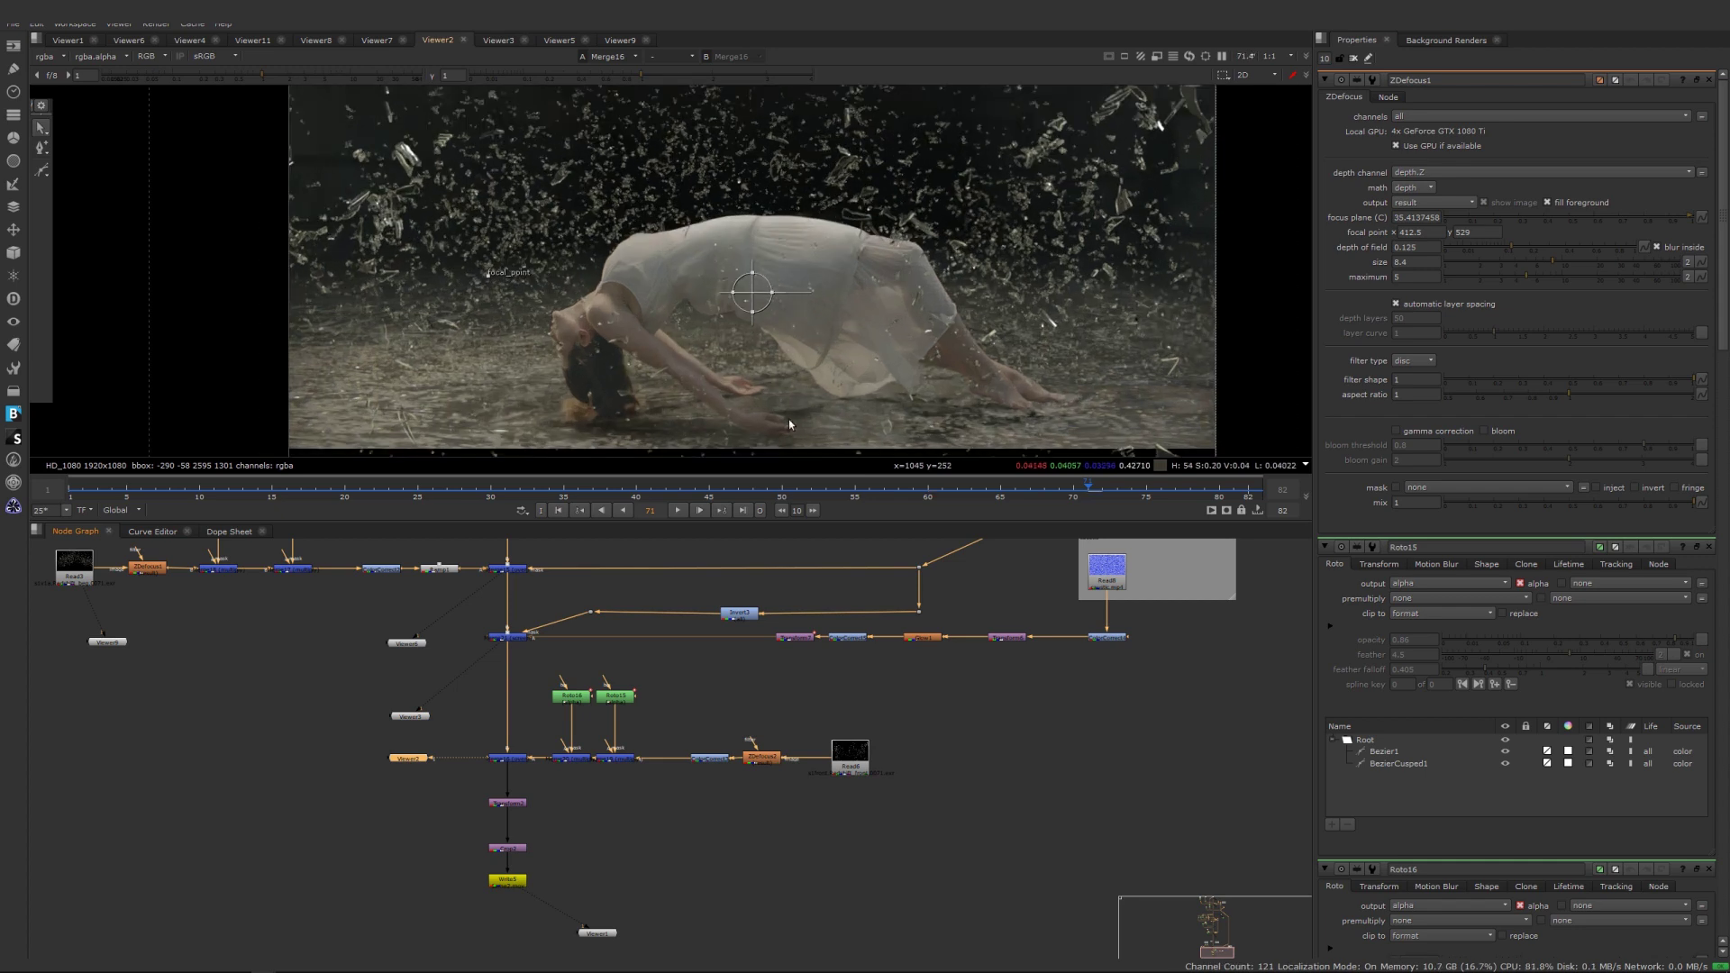
Add a Viewer node below the foreground branch and connect it to Read6 to display the raw shard render.
{"action": "left_click", "coordinate": [726, 893]}
{"action": "key", "text": "Tab"}
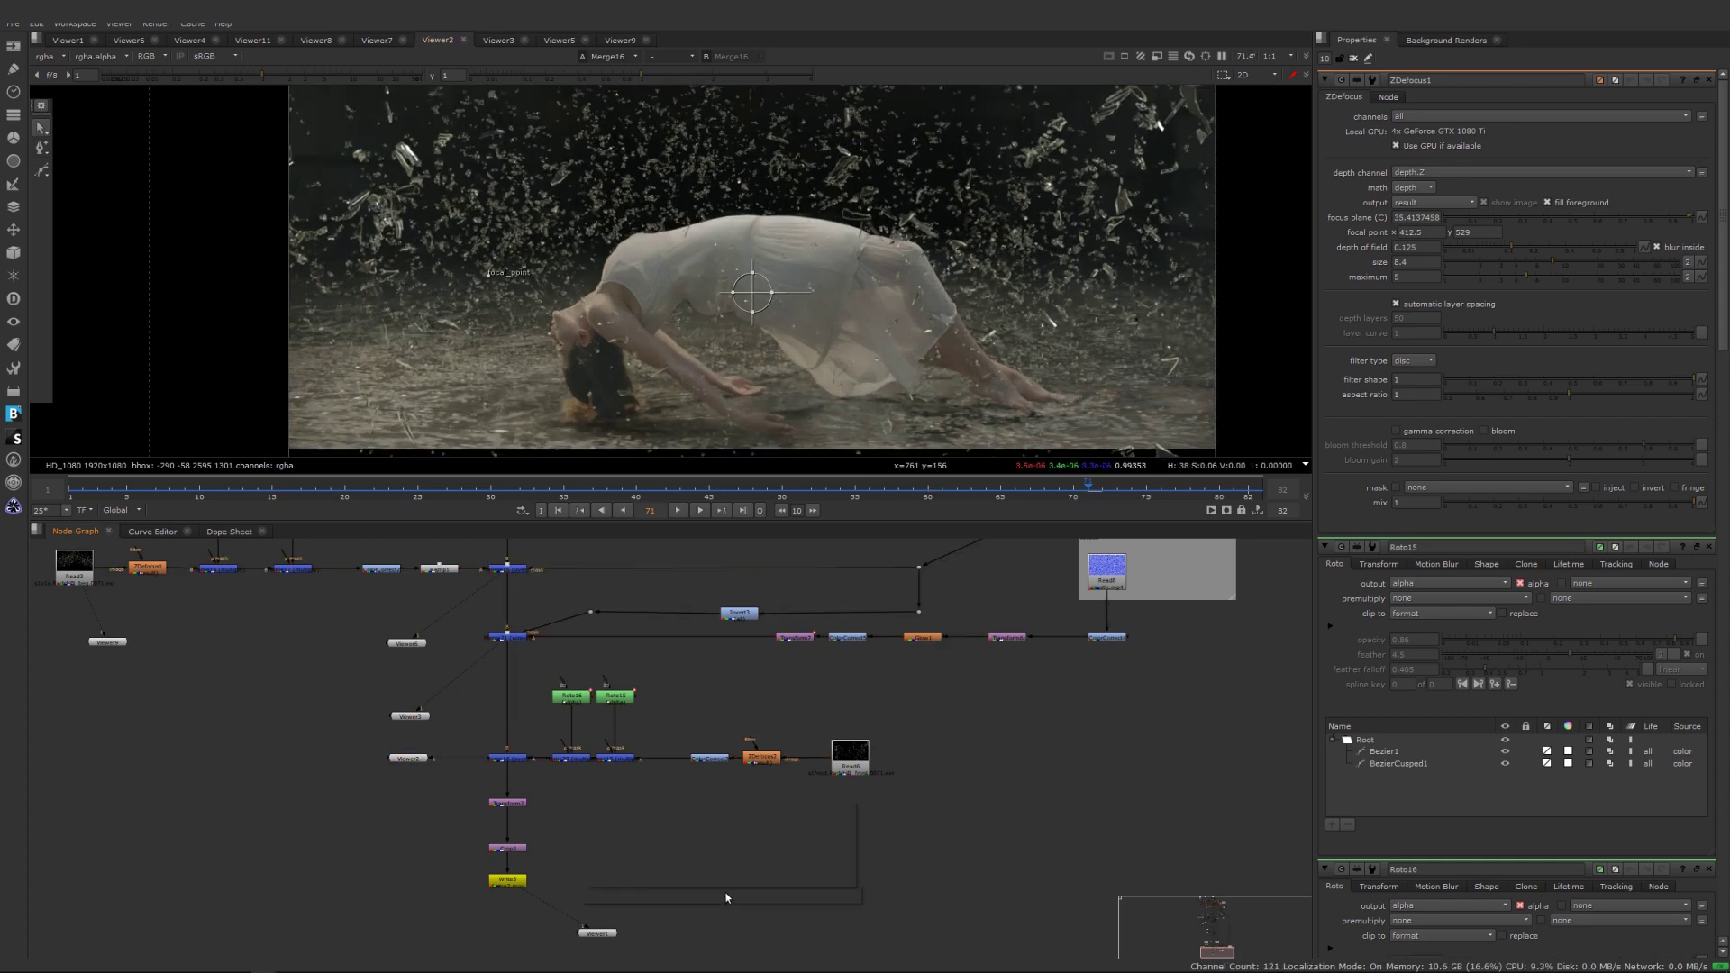
{"action": "type", "text": "vi"}
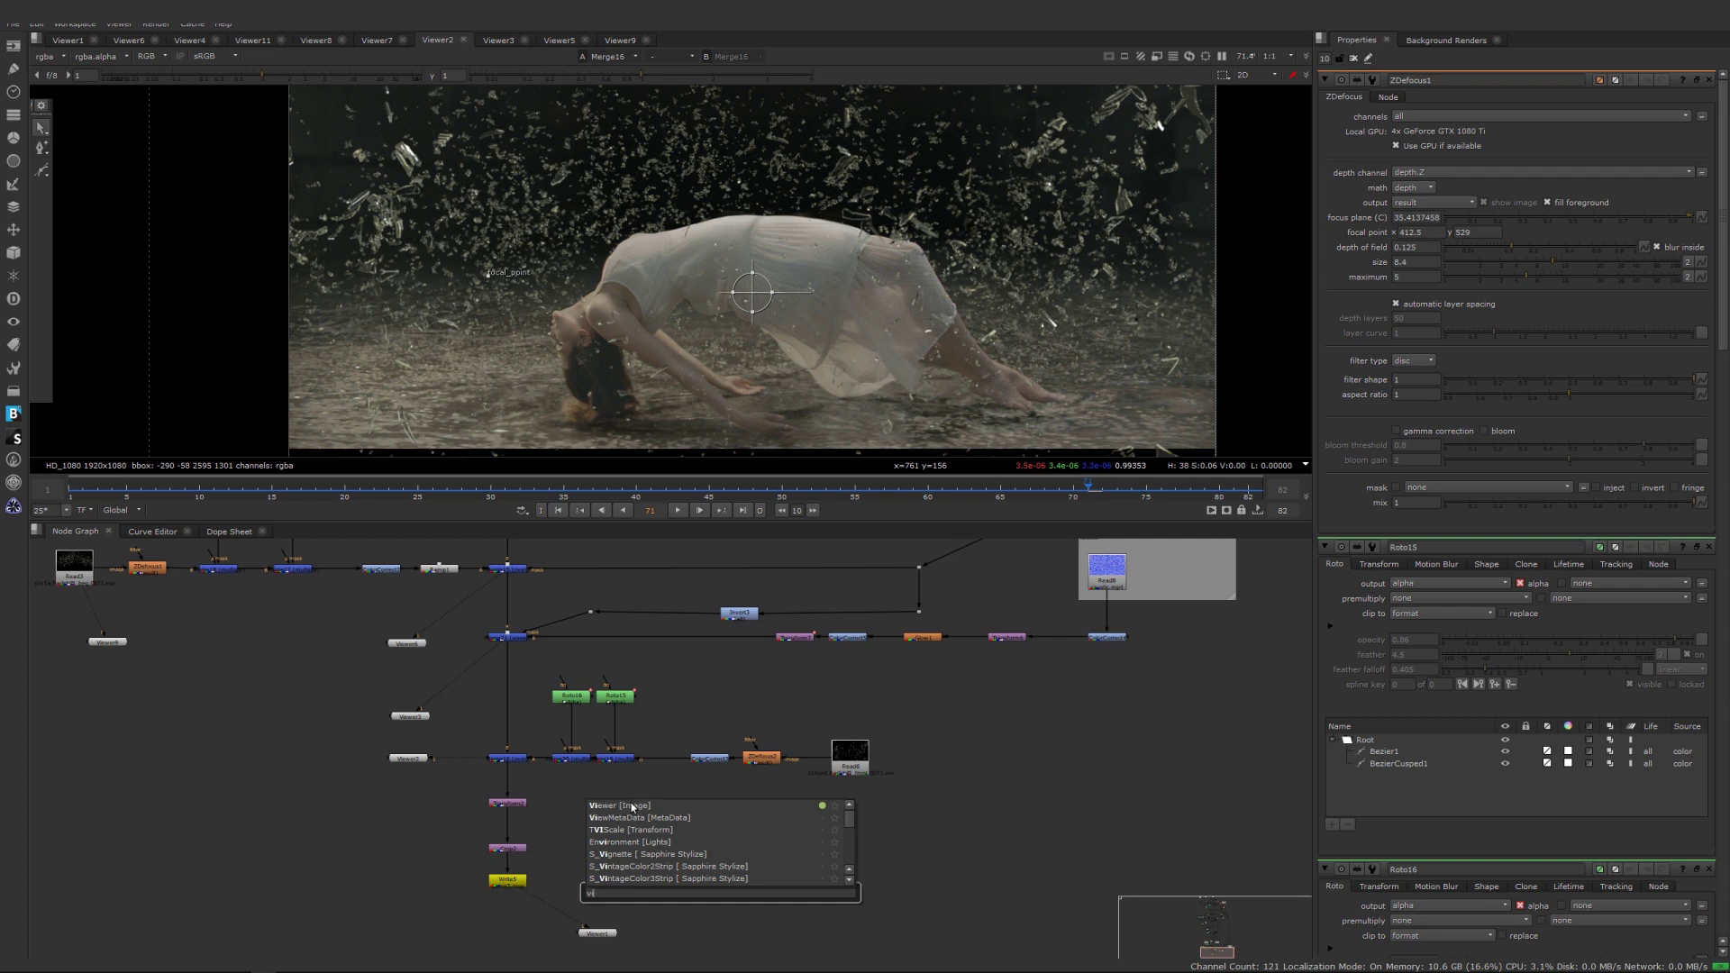
{"action": "left_click", "coordinate": [632, 808]}
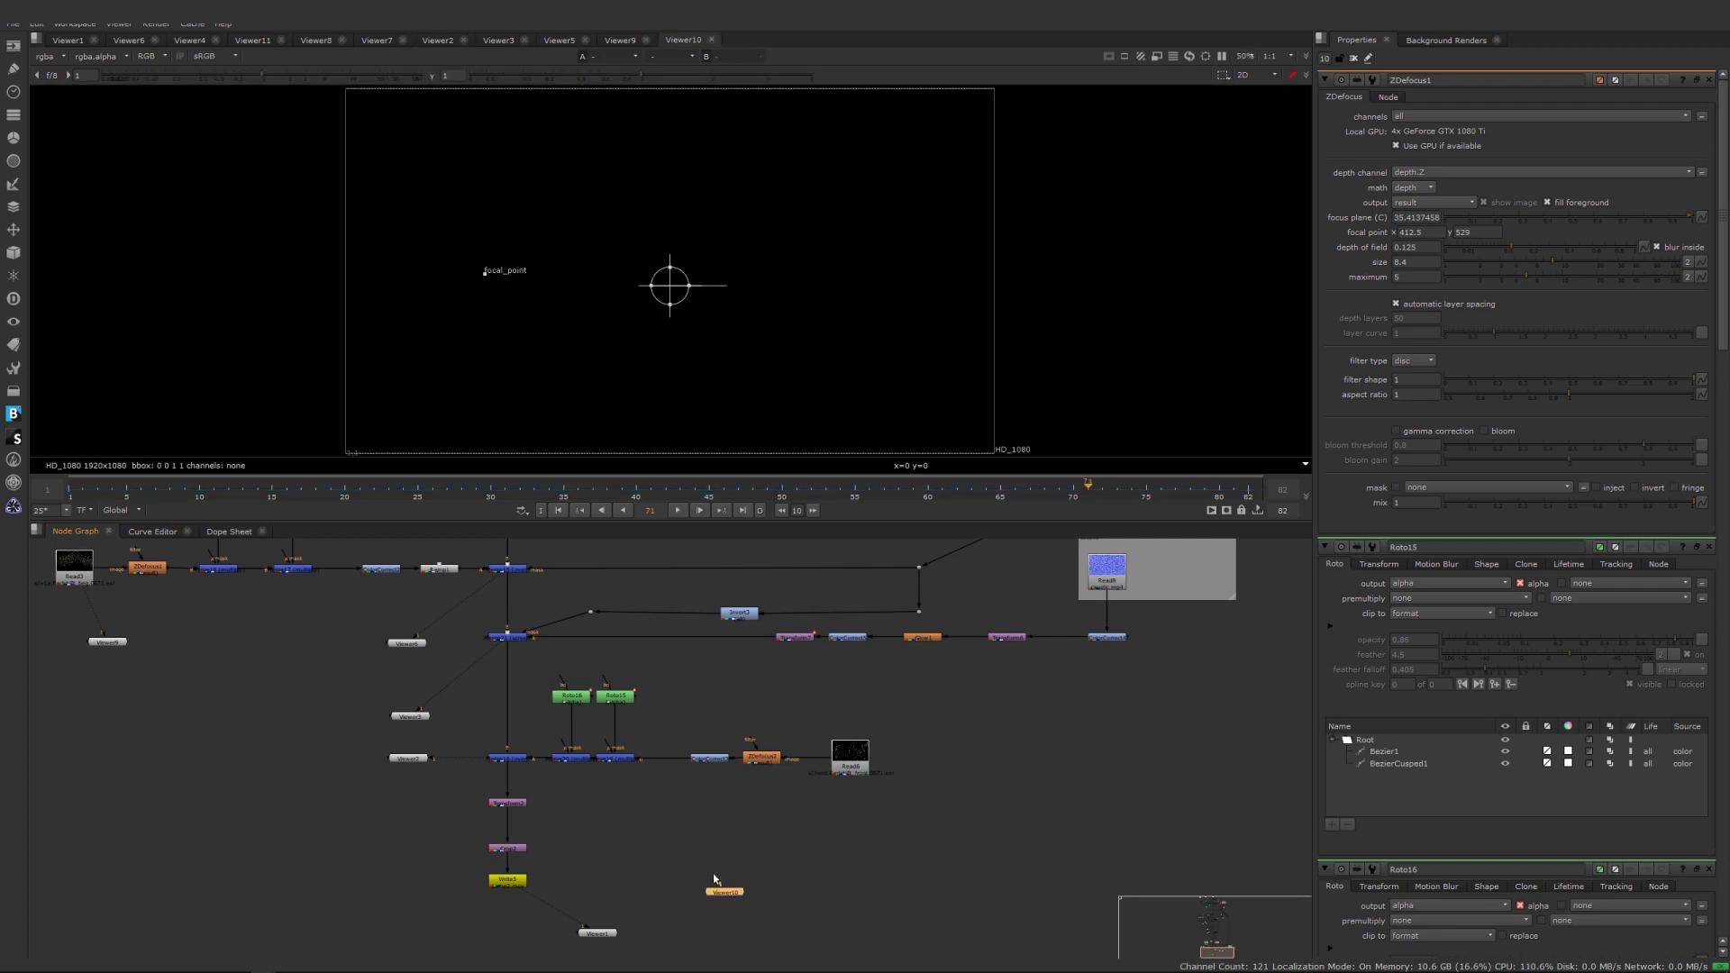
{"action": "left_click_drag", "start_coordinate": [726, 884], "coordinate": [843, 766]}
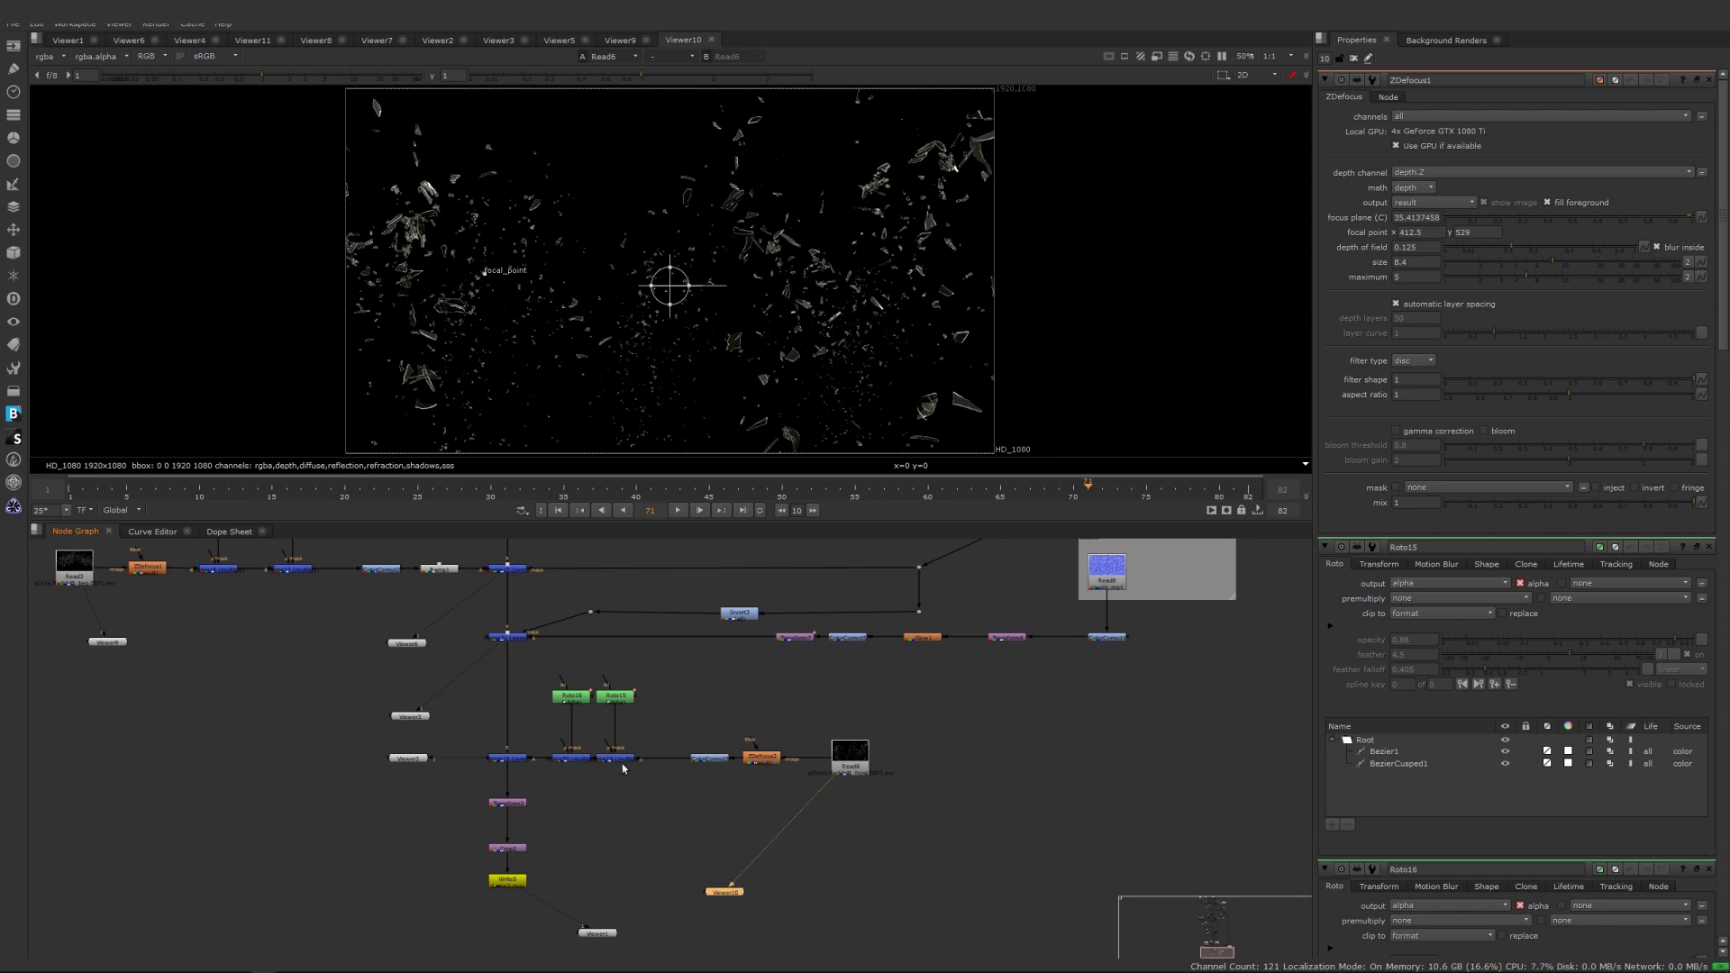
View the final Write5 output through Viewer1 and preview it at an earlier frame.
{"action": "middle_click_drag", "start_coordinate": [562, 870], "coordinate": [614, 820]}
{"action": "left_click", "coordinate": [622, 879]}
{"action": "double_click", "coordinate": [624, 877]}
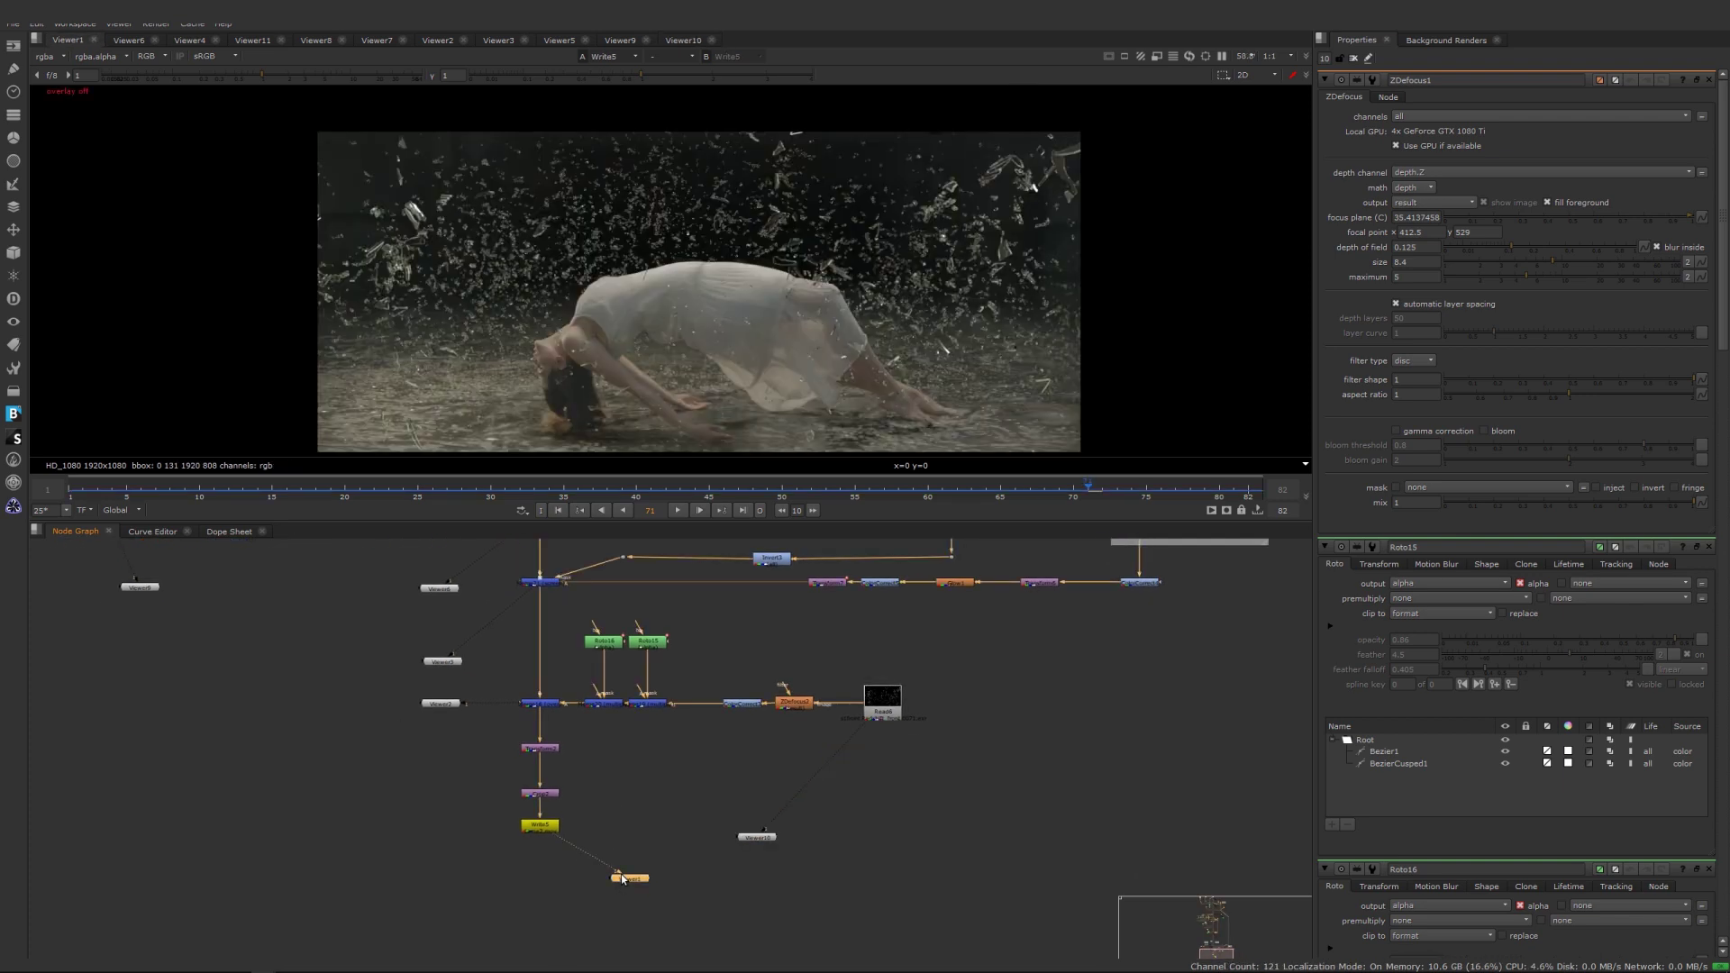
{"action": "left_click", "coordinate": [260, 490]}
Render the Write5 output as a MOV over the input frame range 1-82.
{"action": "left_click", "coordinate": [1453, 375]}
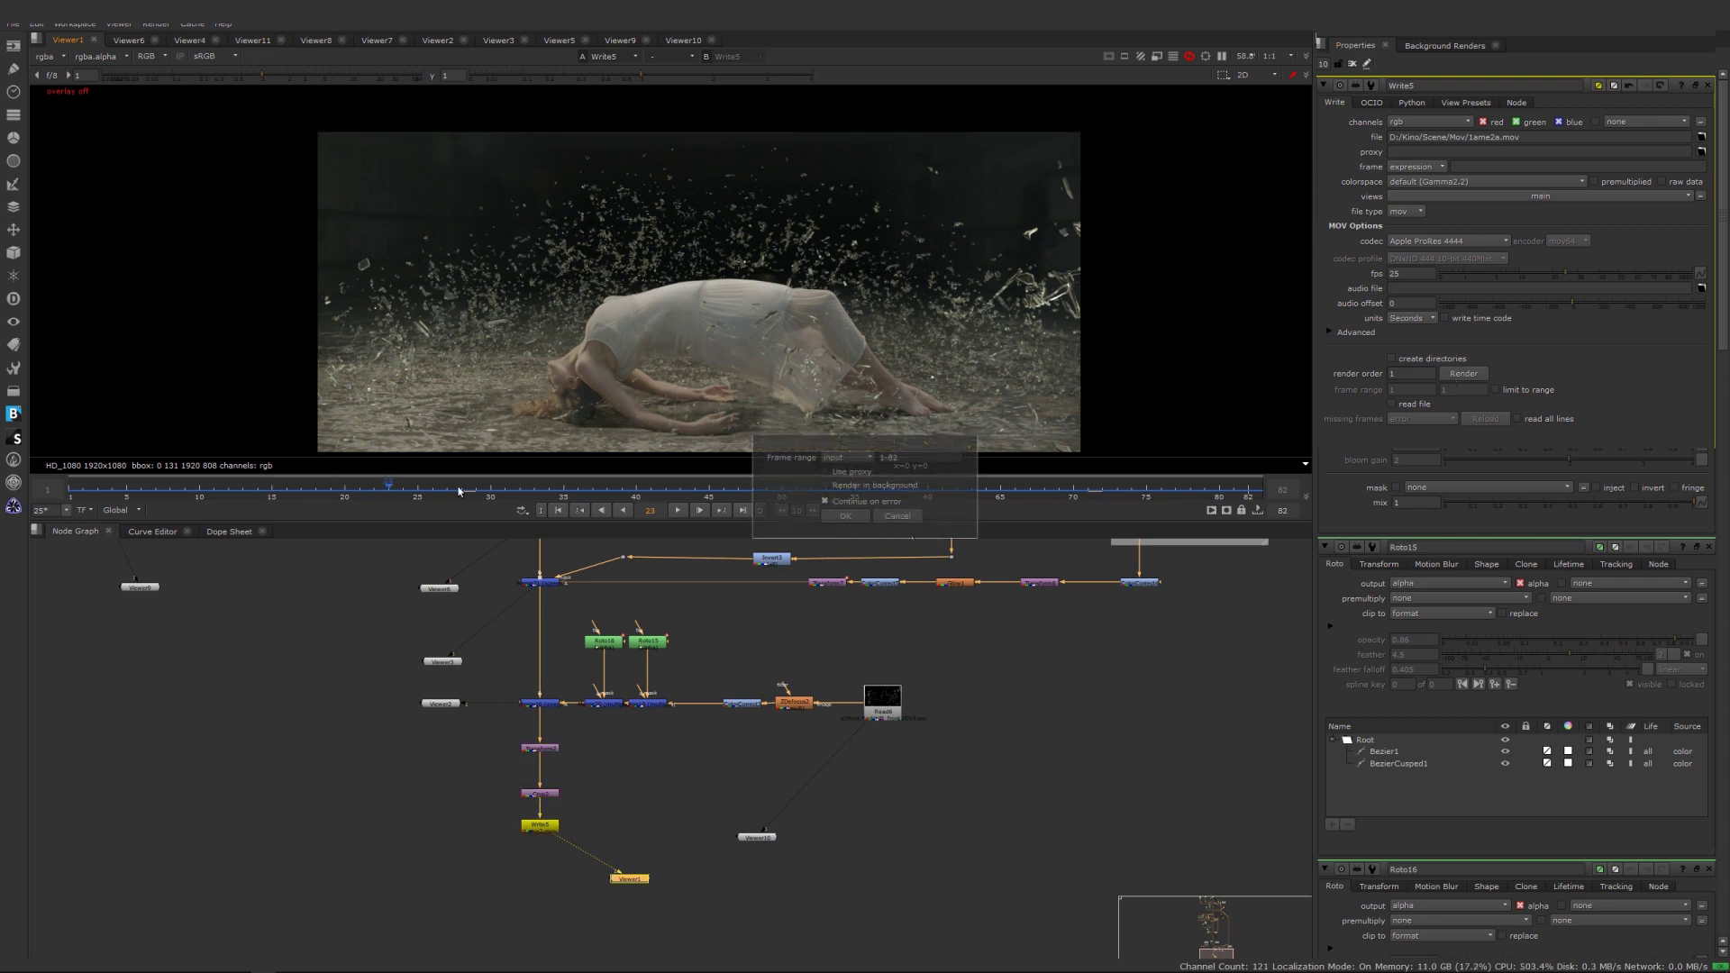
{"action": "left_click", "coordinate": [845, 517]}
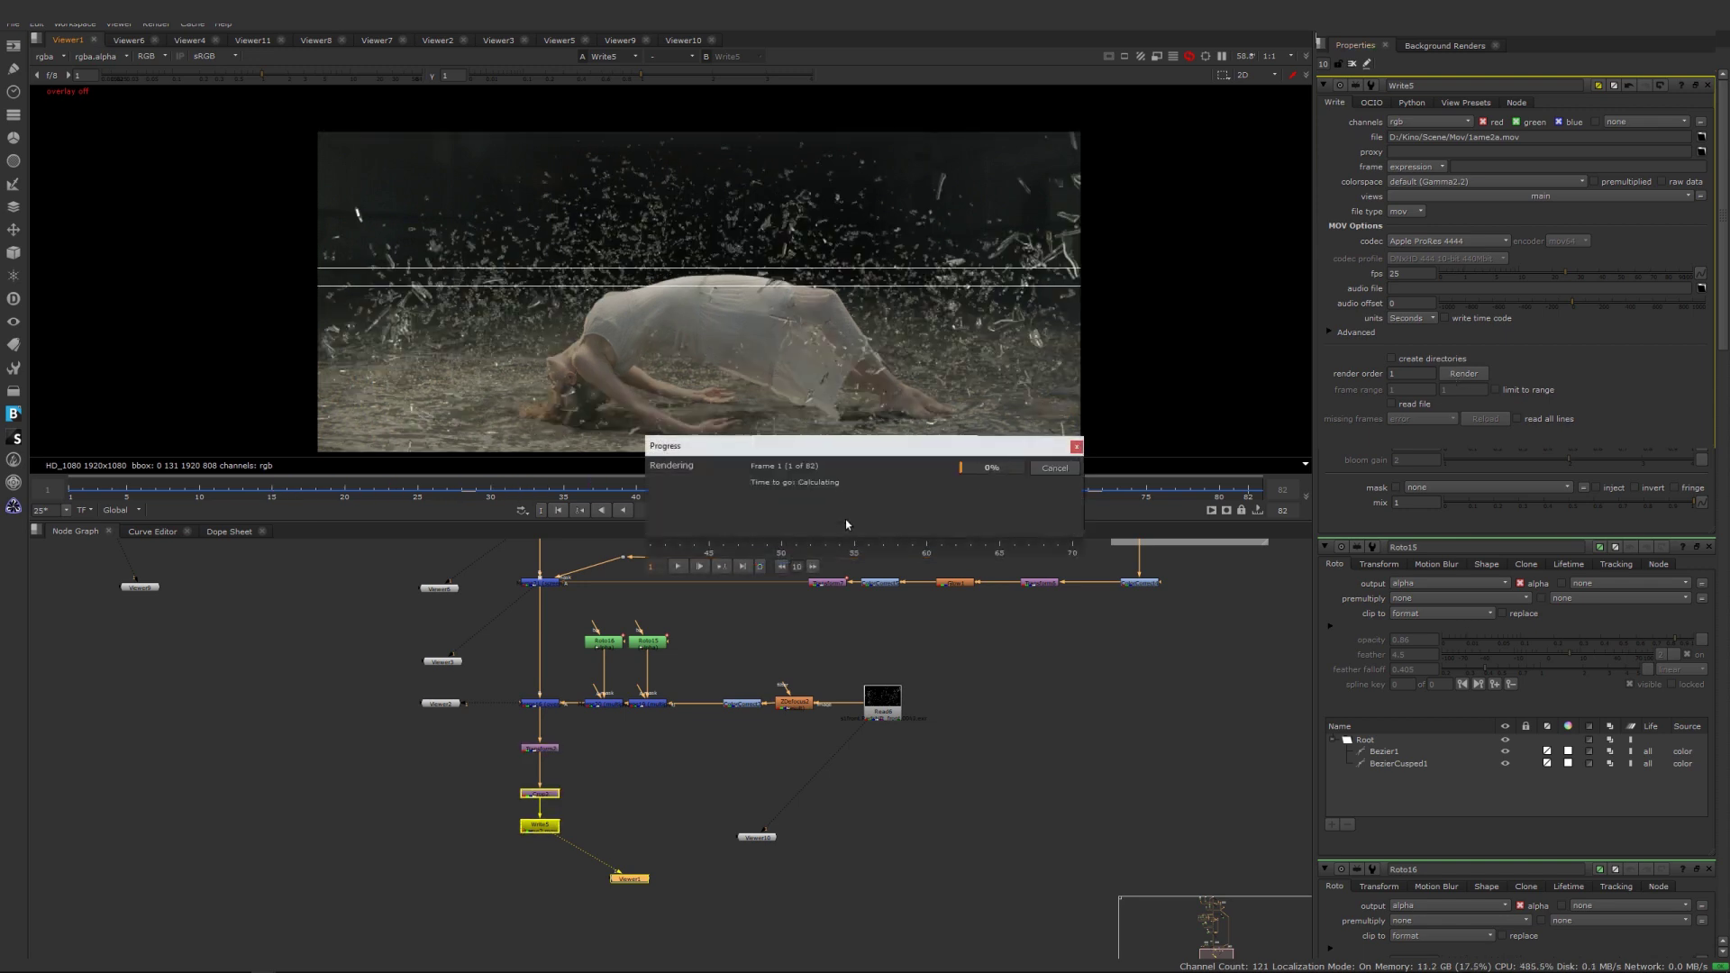
Switch to After Effects and preview Onslaught, Relight Beldar, Prolochrome 4400 and 4450, and the Blockbuster Warm category for layer 4's Looks effect, discarding any change.
{"action": "key", "text": "Escape"}
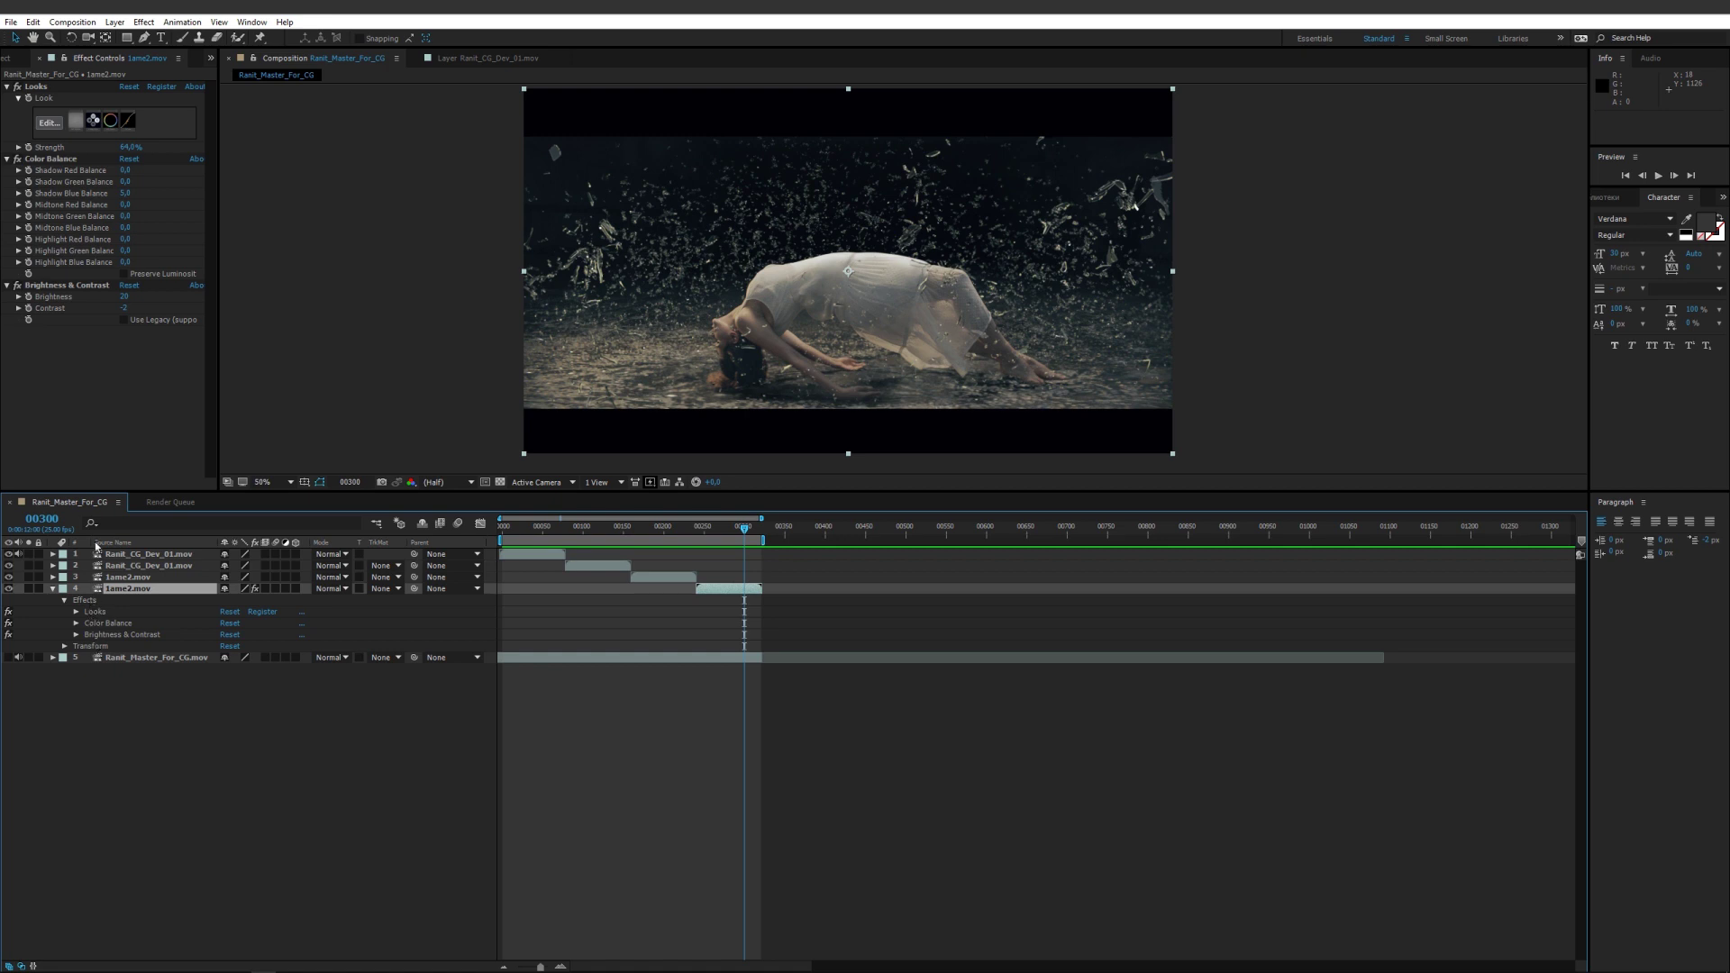
{"action": "left_click", "coordinate": [50, 122]}
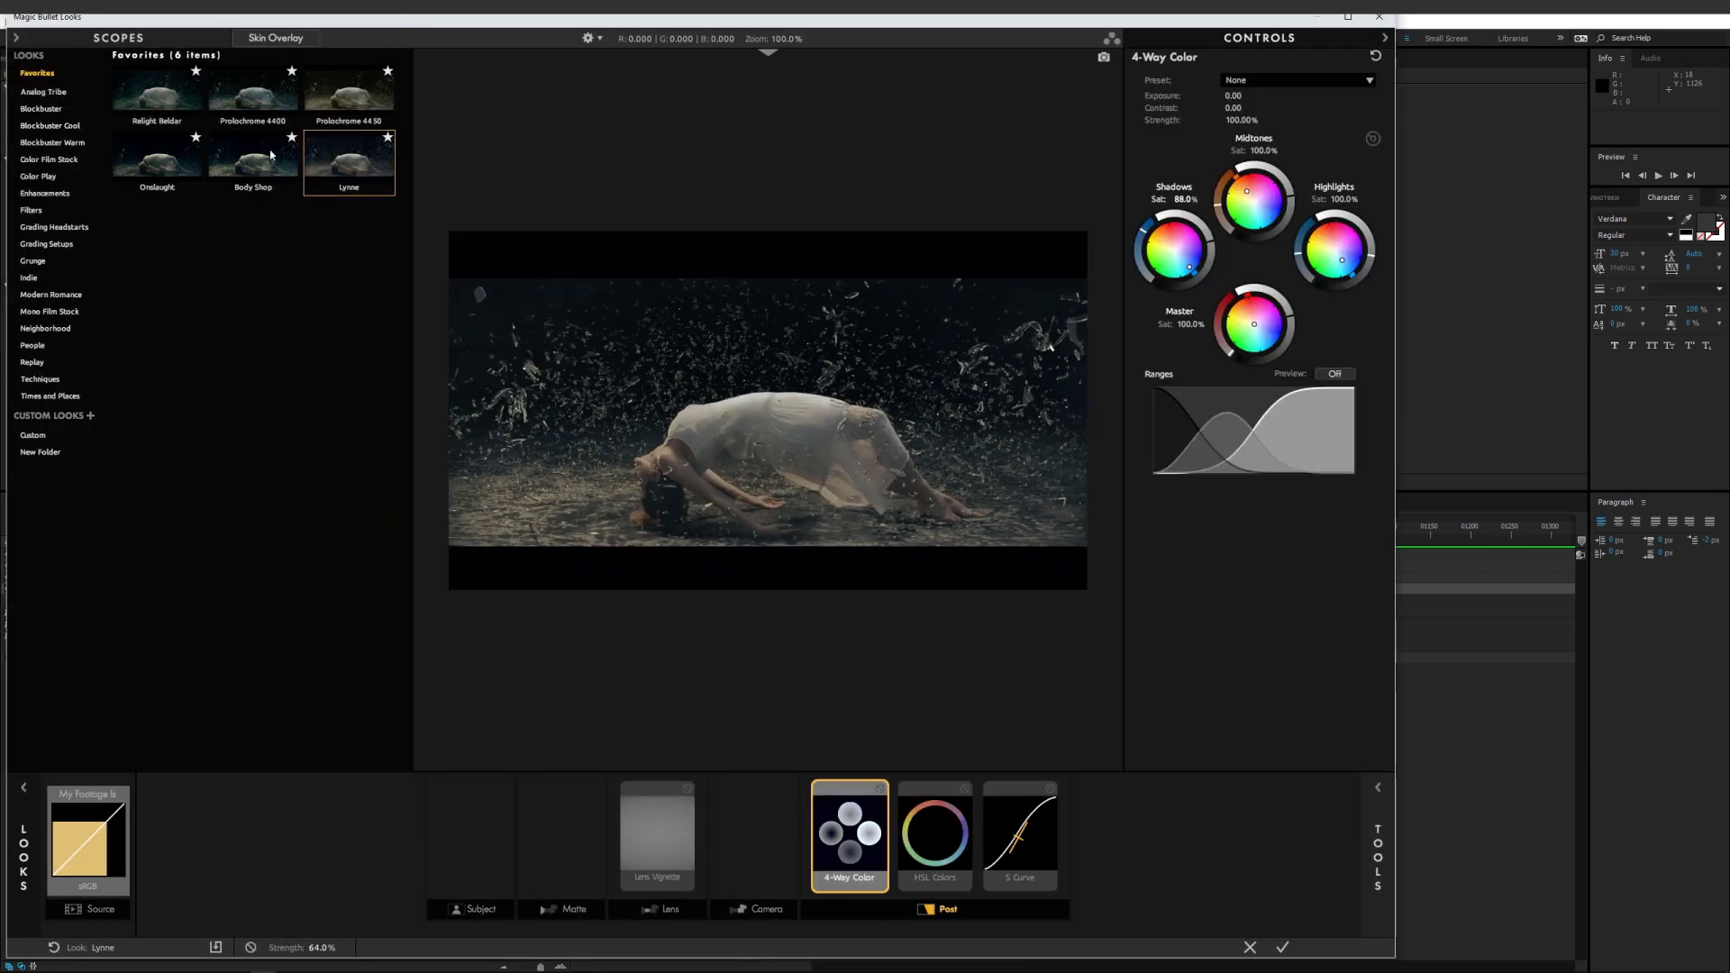
{"action": "left_click", "coordinate": [157, 160]}
{"action": "left_click", "coordinate": [168, 110]}
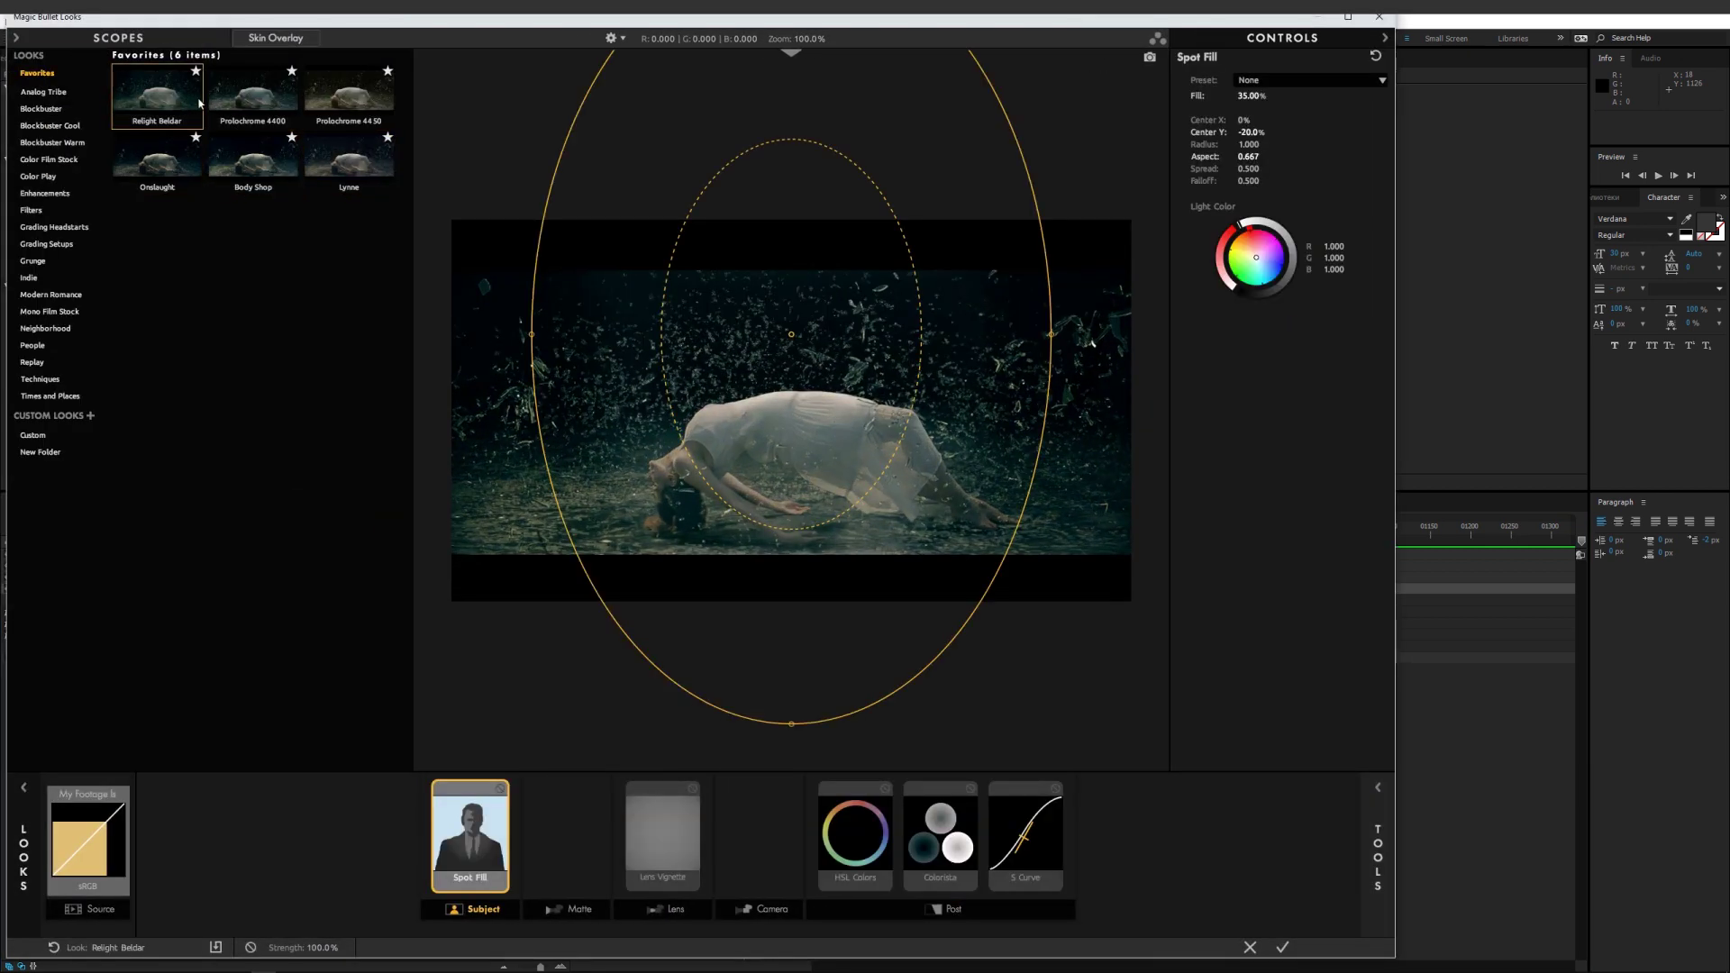
{"action": "left_click", "coordinate": [253, 90]}
{"action": "left_click", "coordinate": [335, 95]}
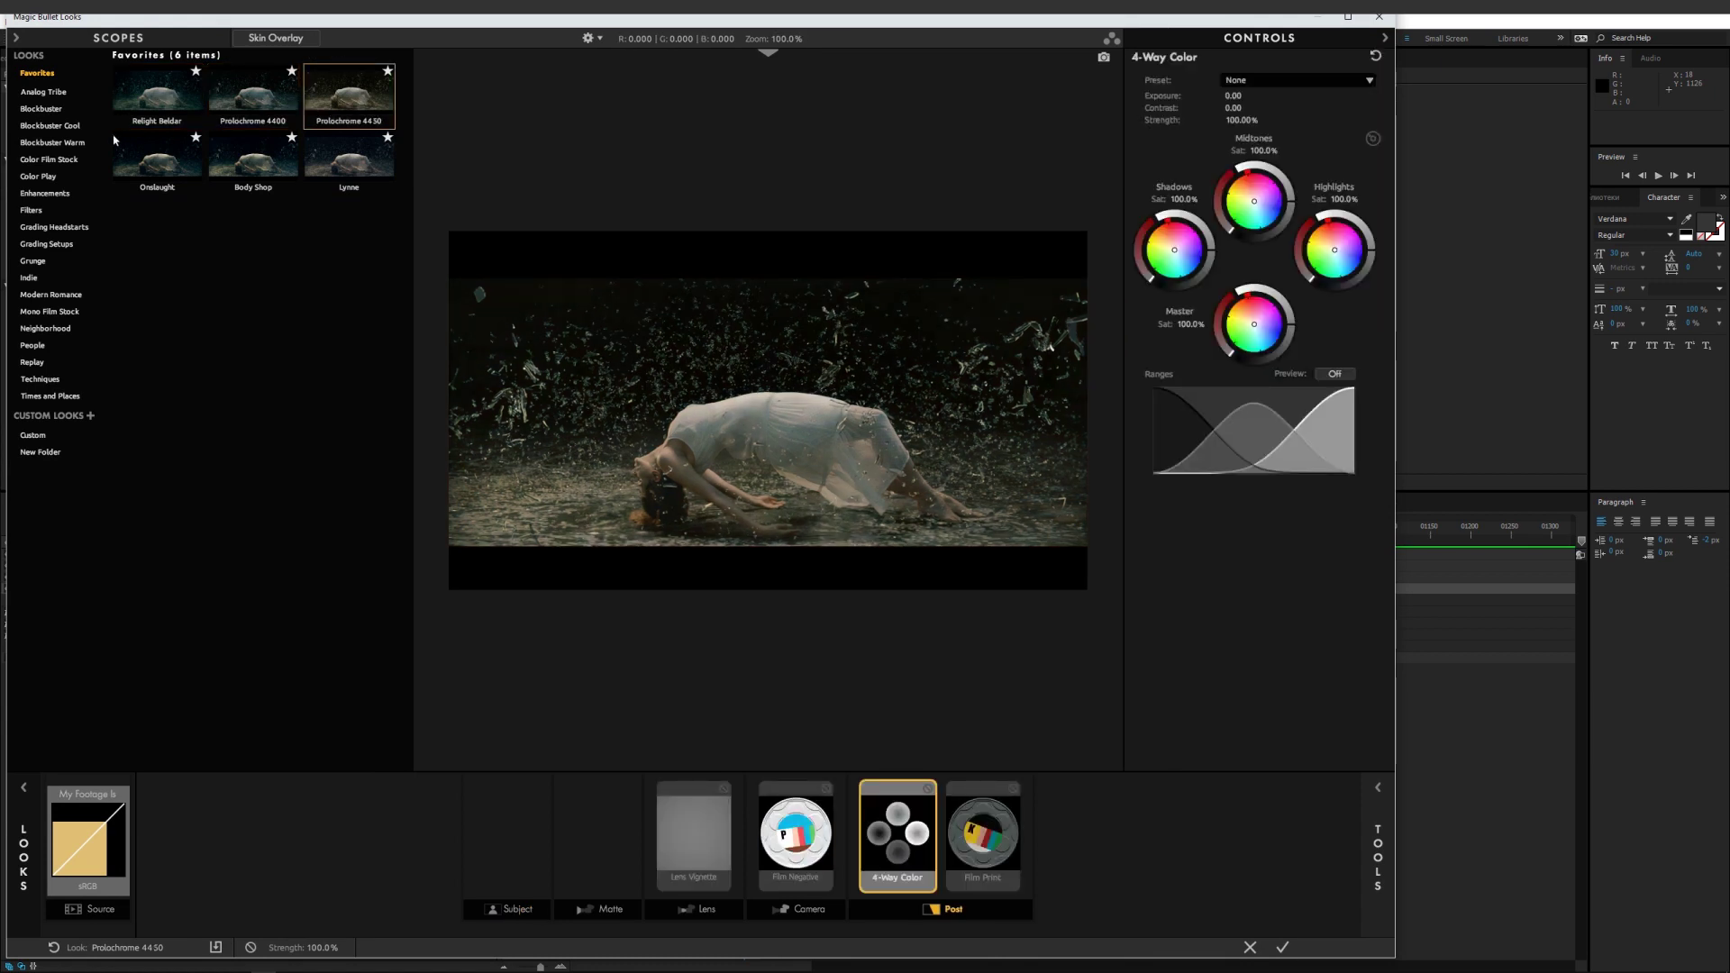
{"action": "left_click", "coordinate": [69, 142]}
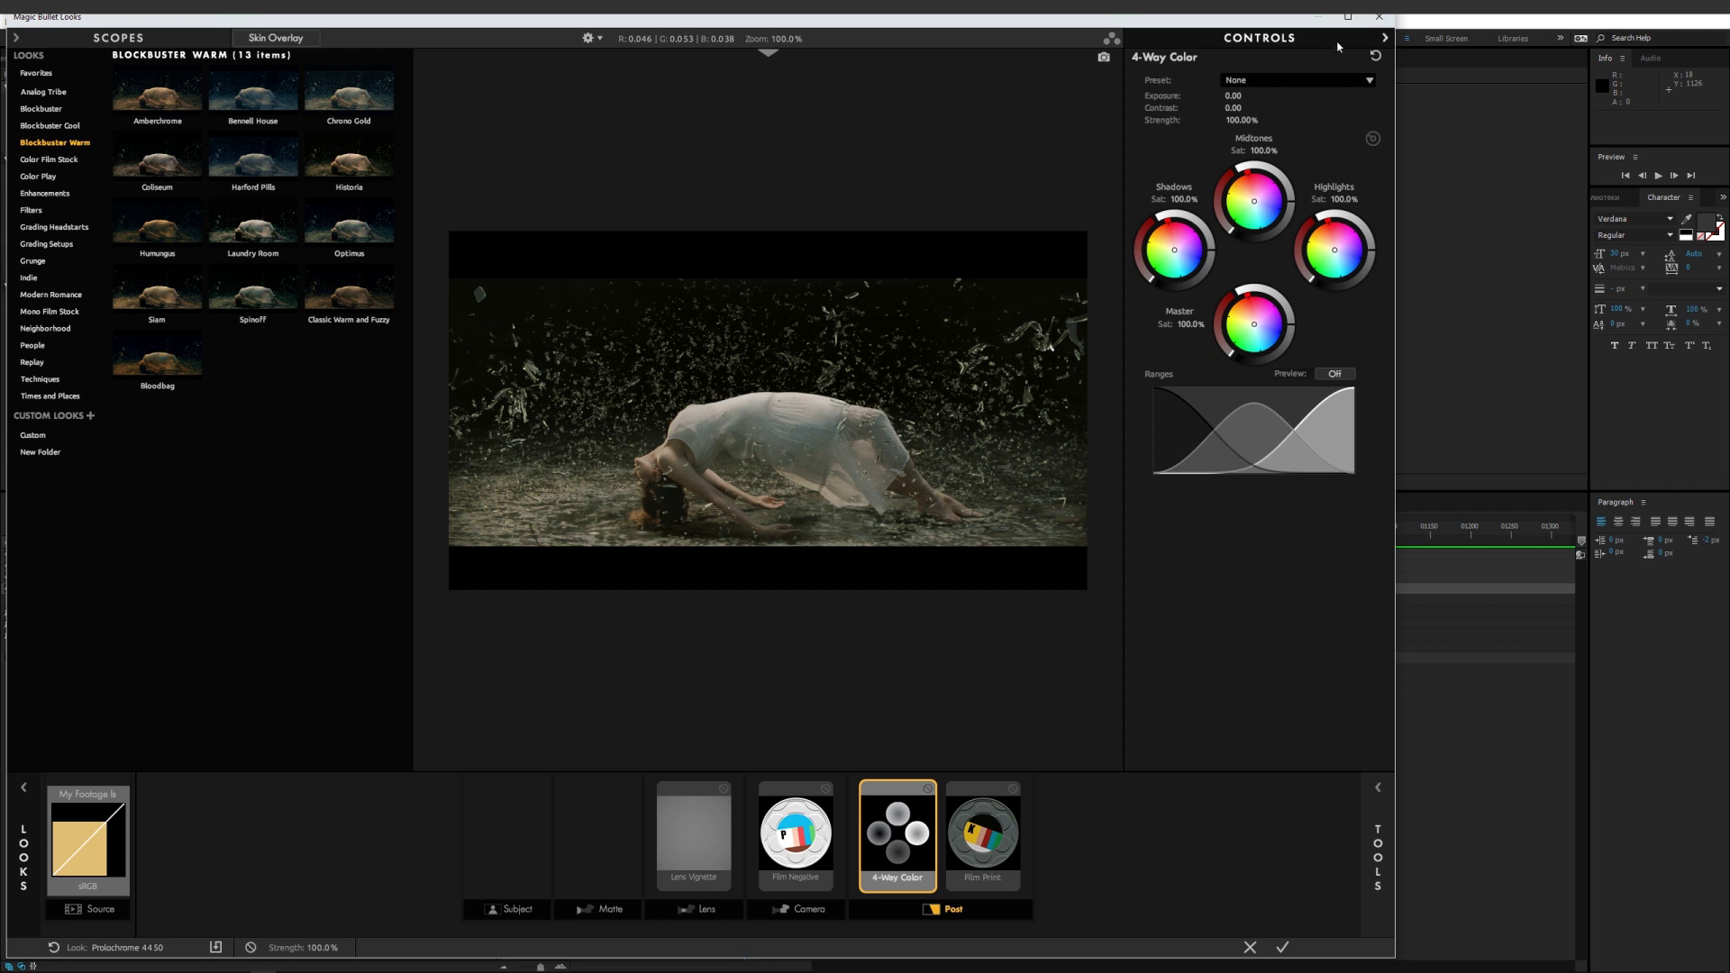
{"action": "left_click", "coordinate": [1377, 18]}
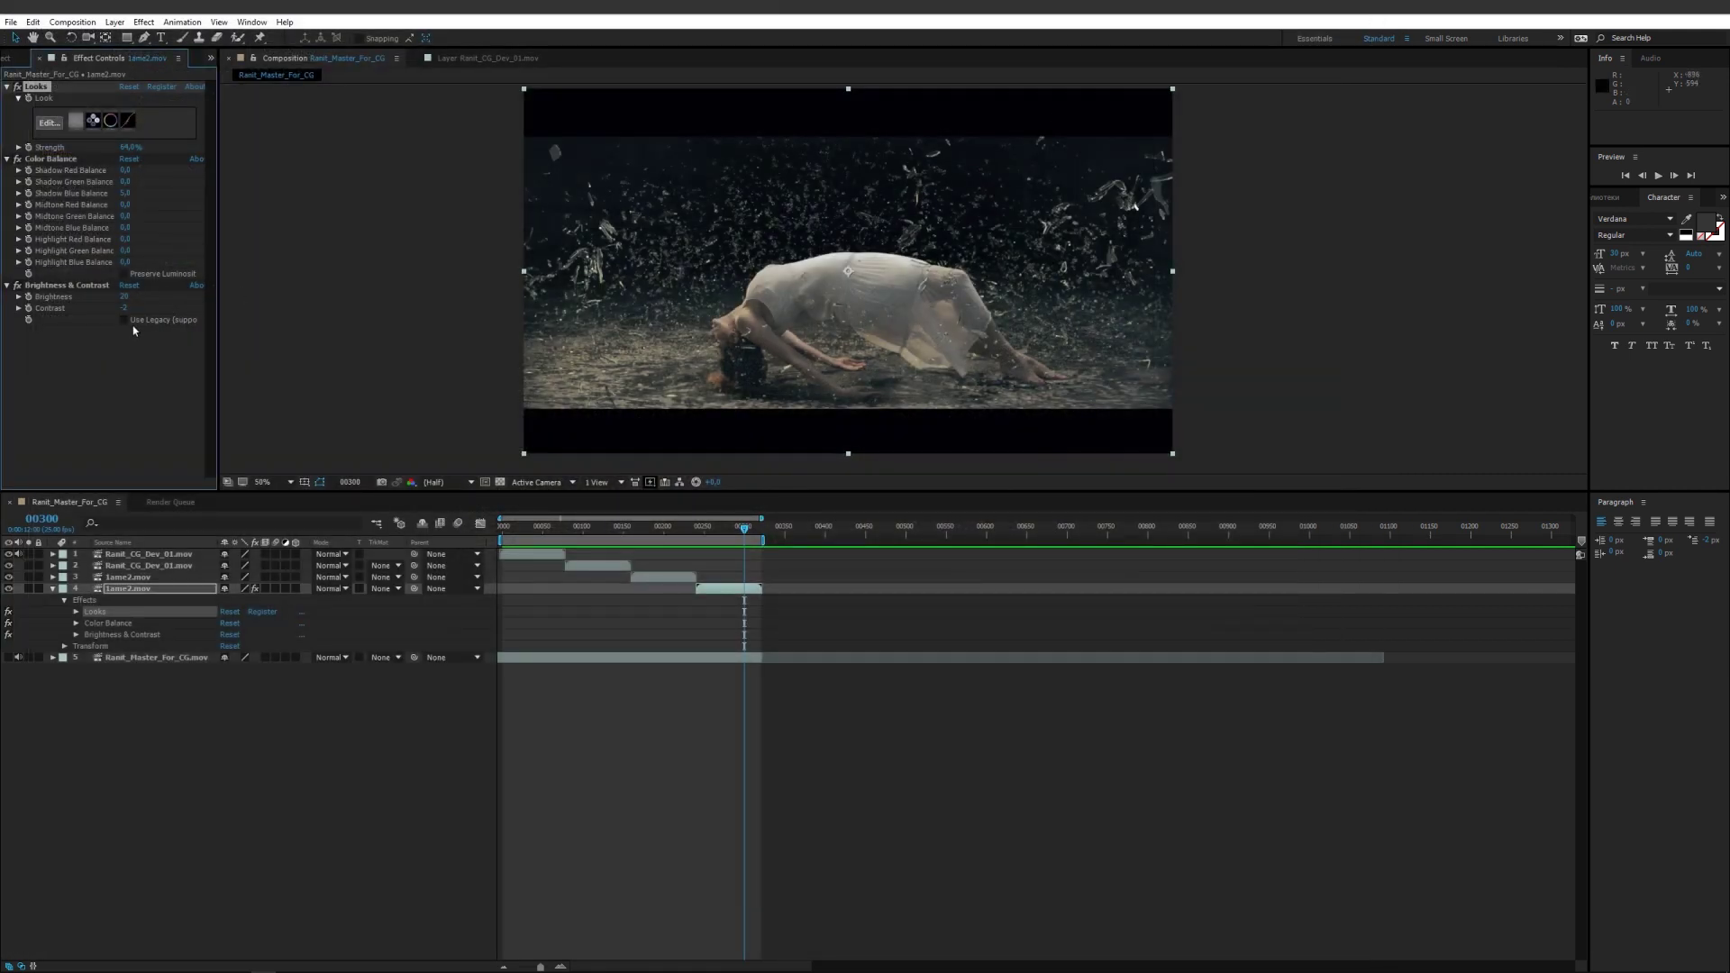
Check the Color Balance and Brightness & Contrast effects on layer 4 and add the master composition to the render queue.
{"action": "left_click", "coordinate": [108, 623]}
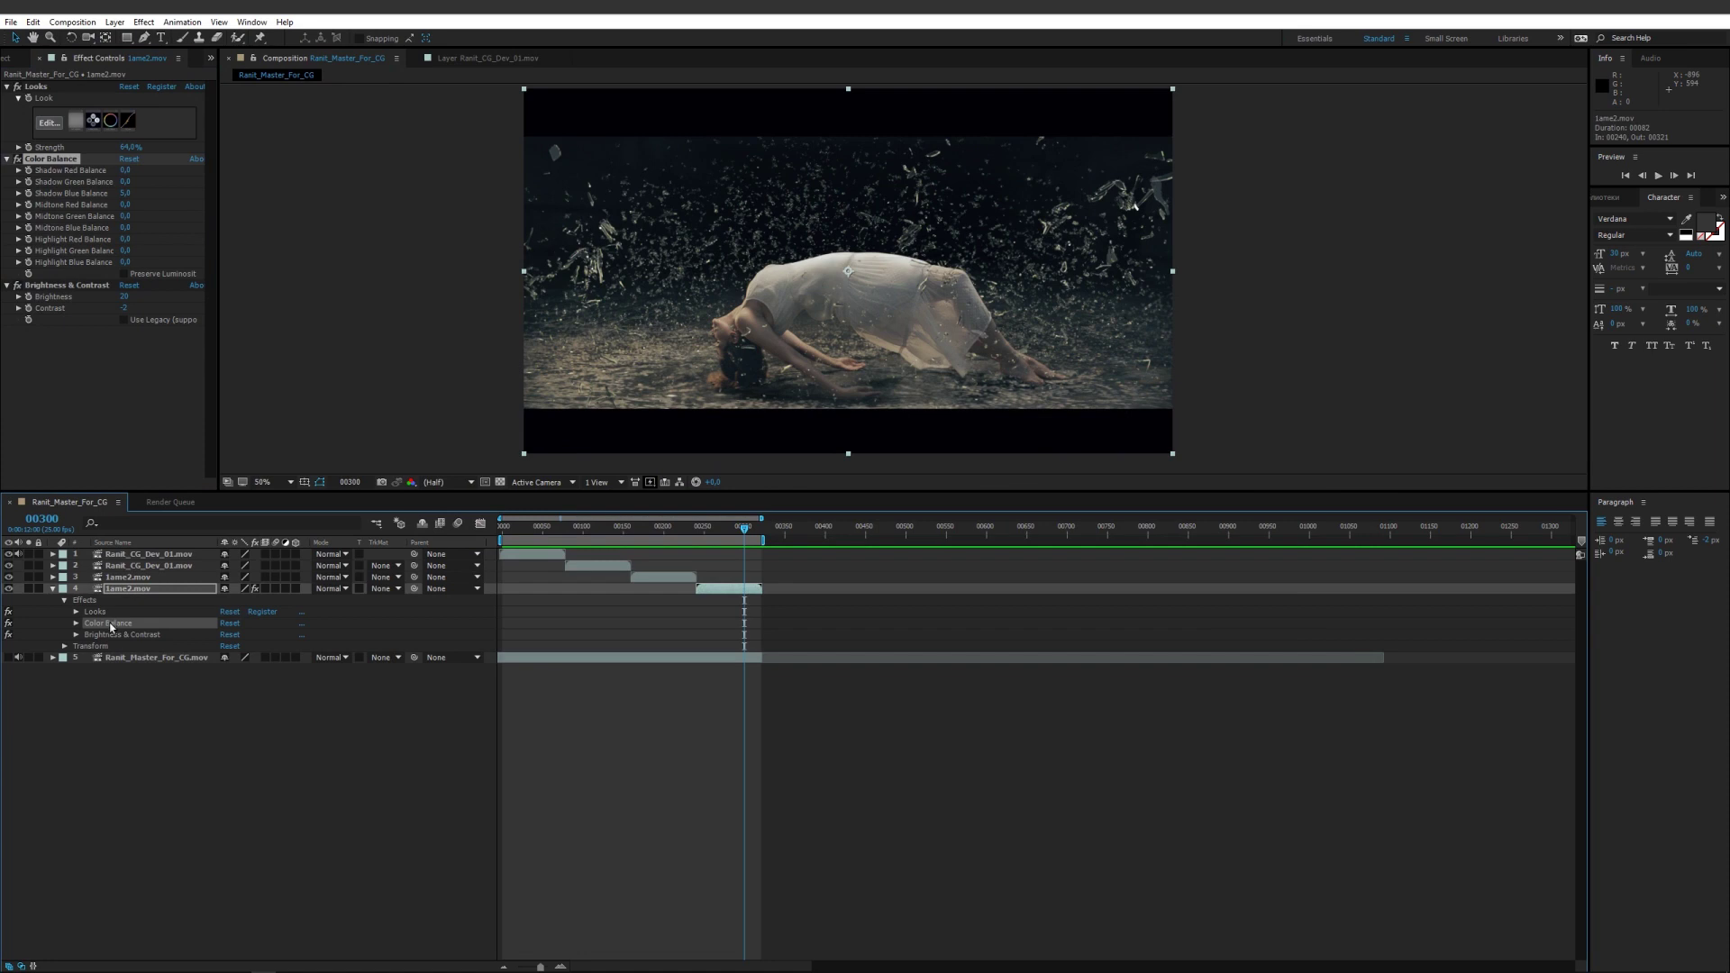
{"action": "left_click", "coordinate": [103, 636]}
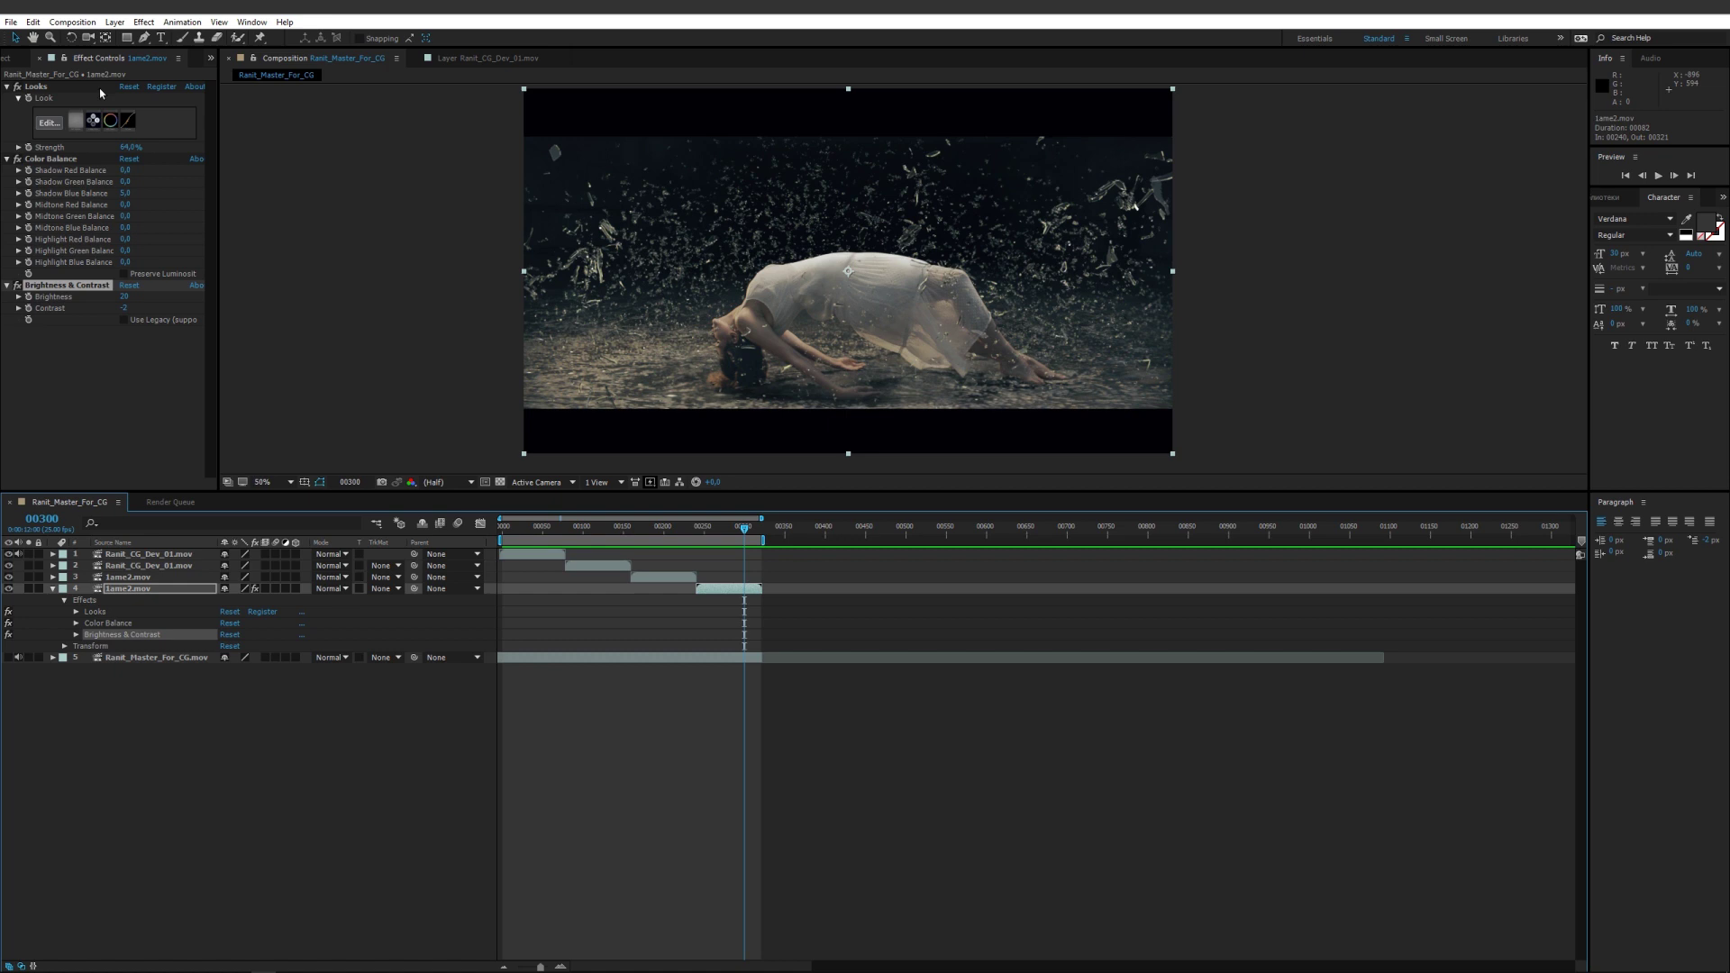
{"action": "left_click", "coordinate": [93, 23]}
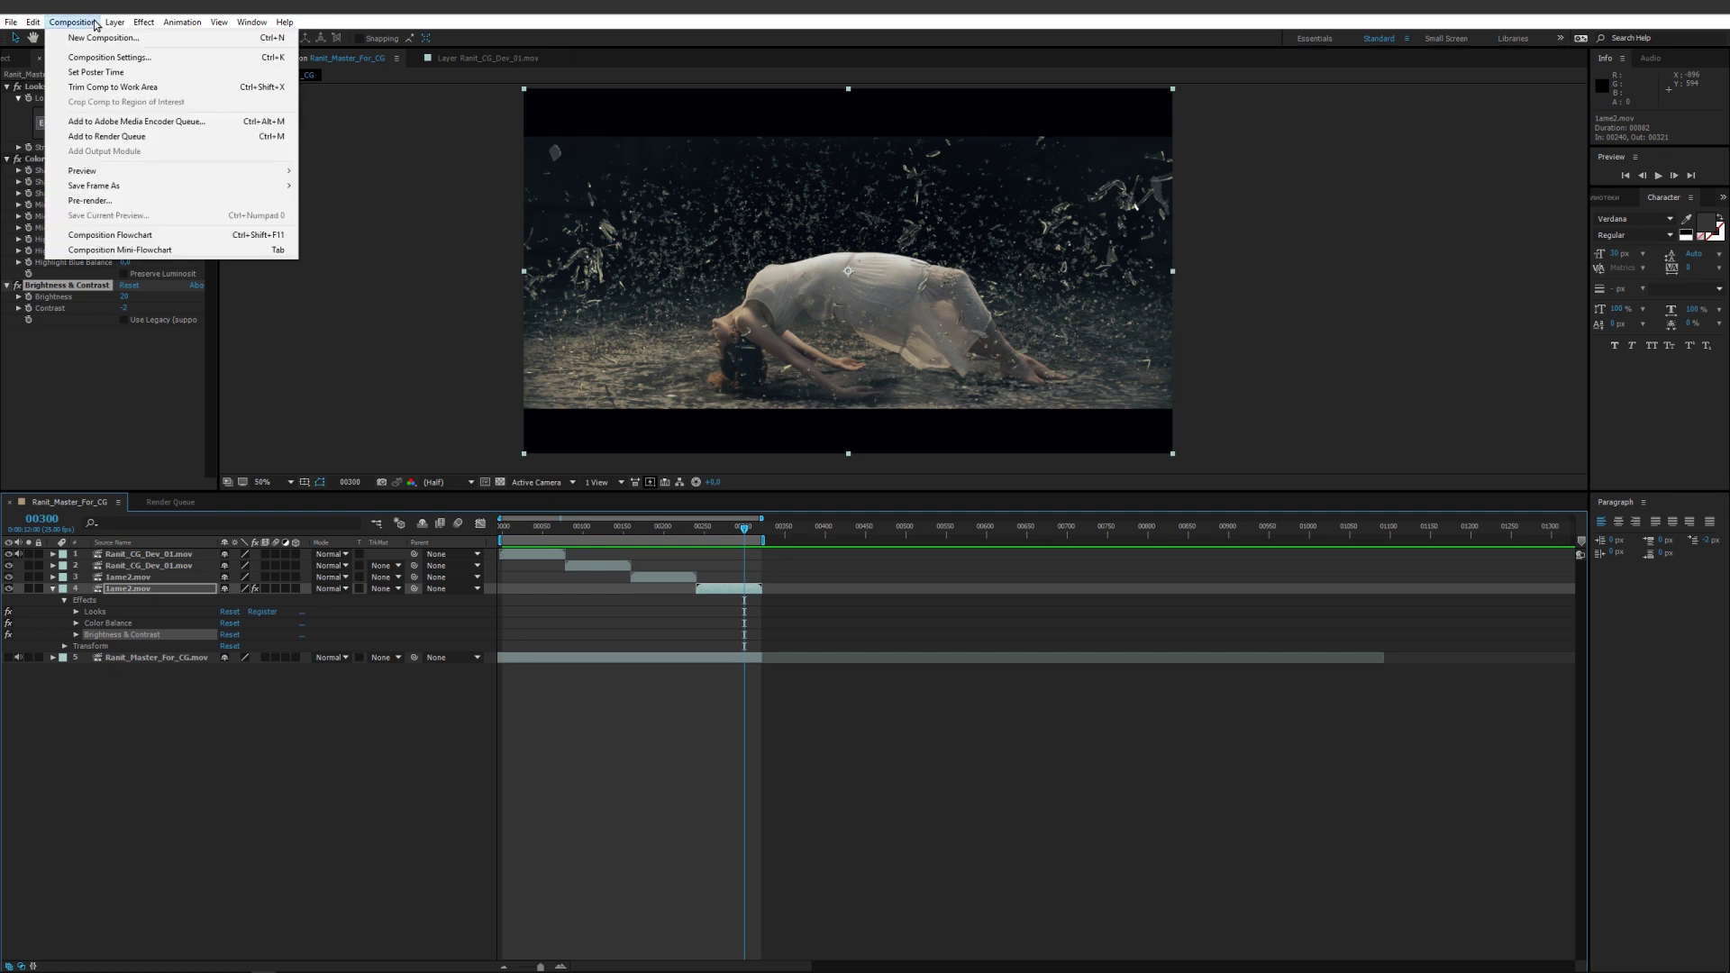
{"action": "left_click", "coordinate": [106, 136]}
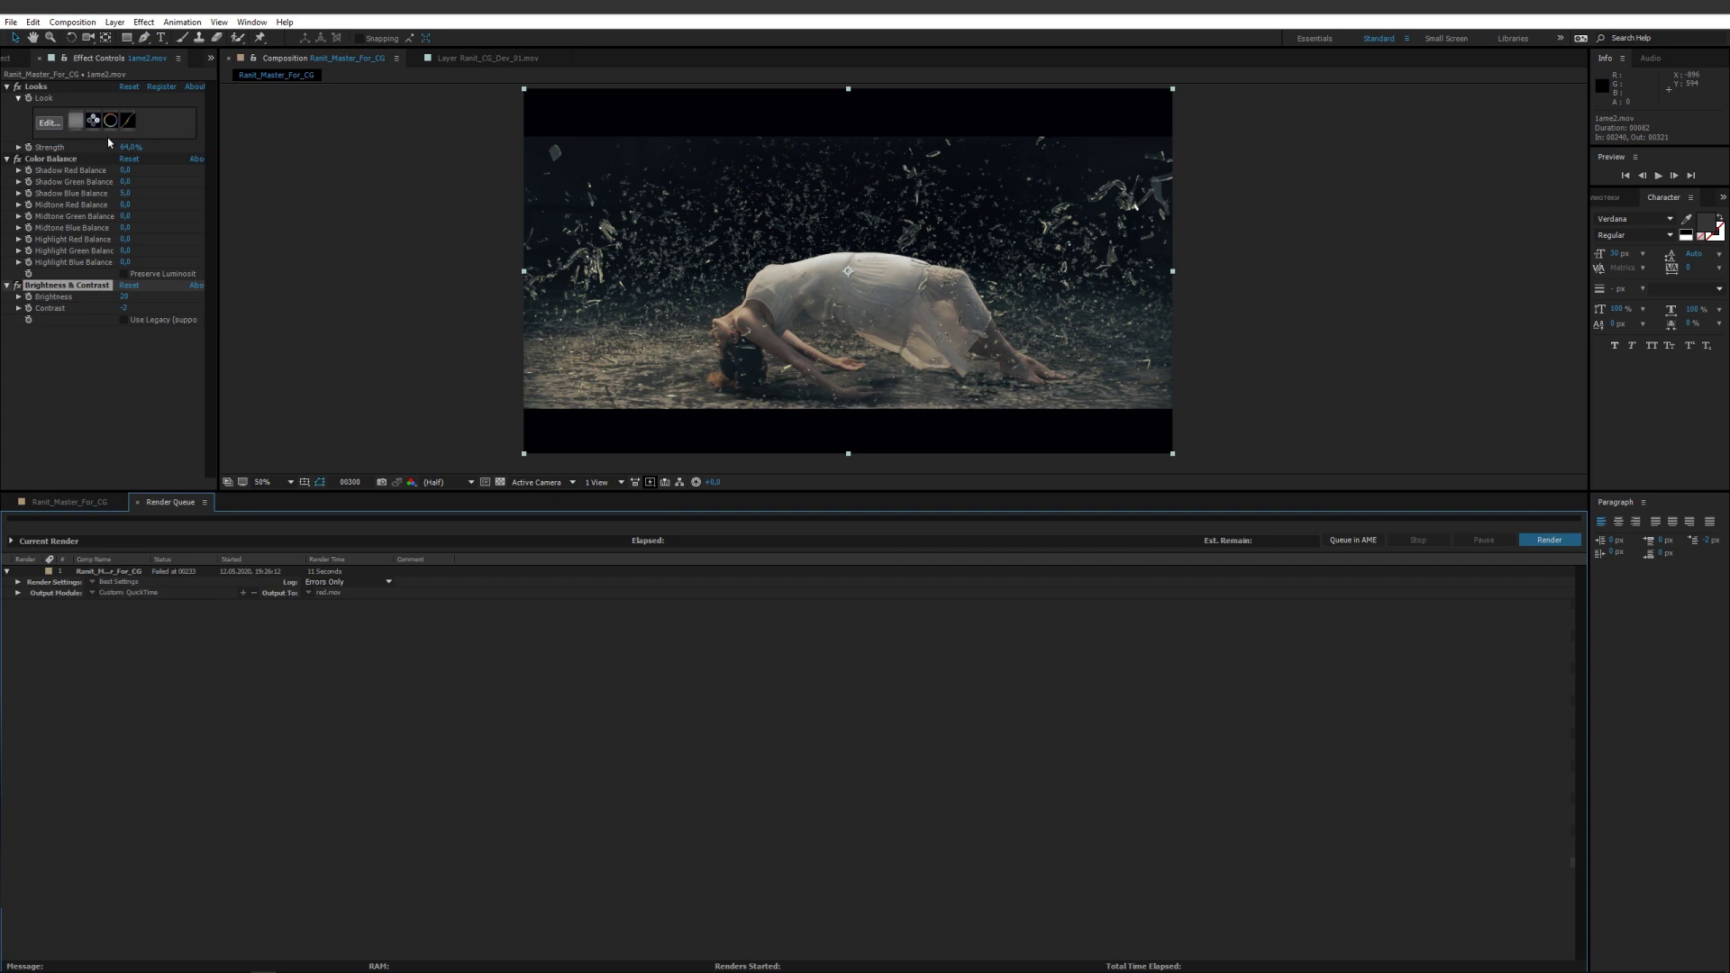